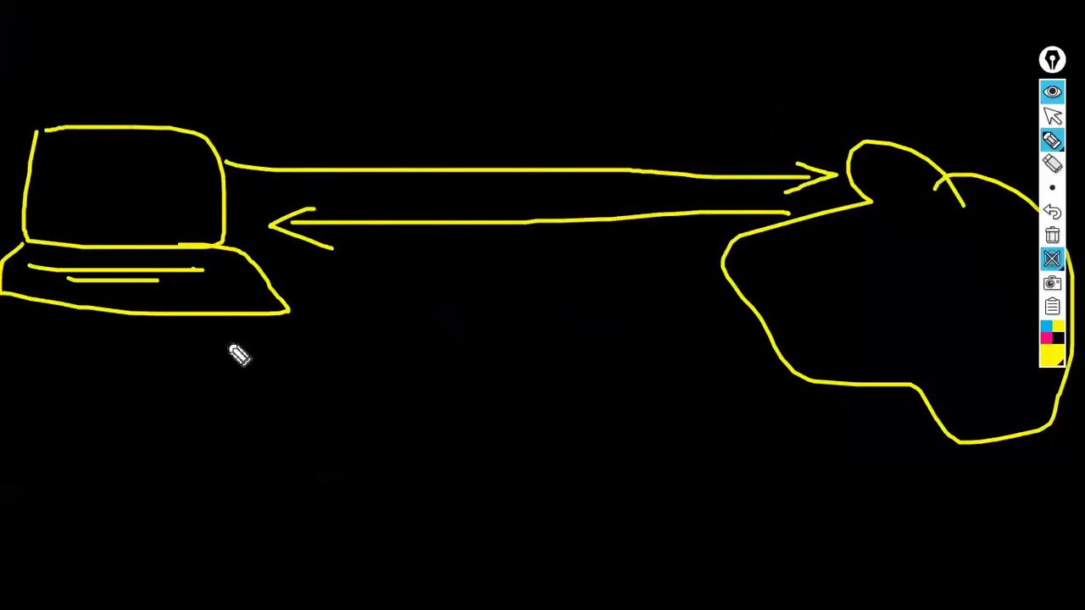
Draw a box labelled P below and between the laptop and cloud, with arrows in both directions linking it to each
mouse_move(466, 402)
mouse_down()
mouse_move(448, 467)
mouse_move(593, 416)
mouse_move(454, 393)
mouse_up()
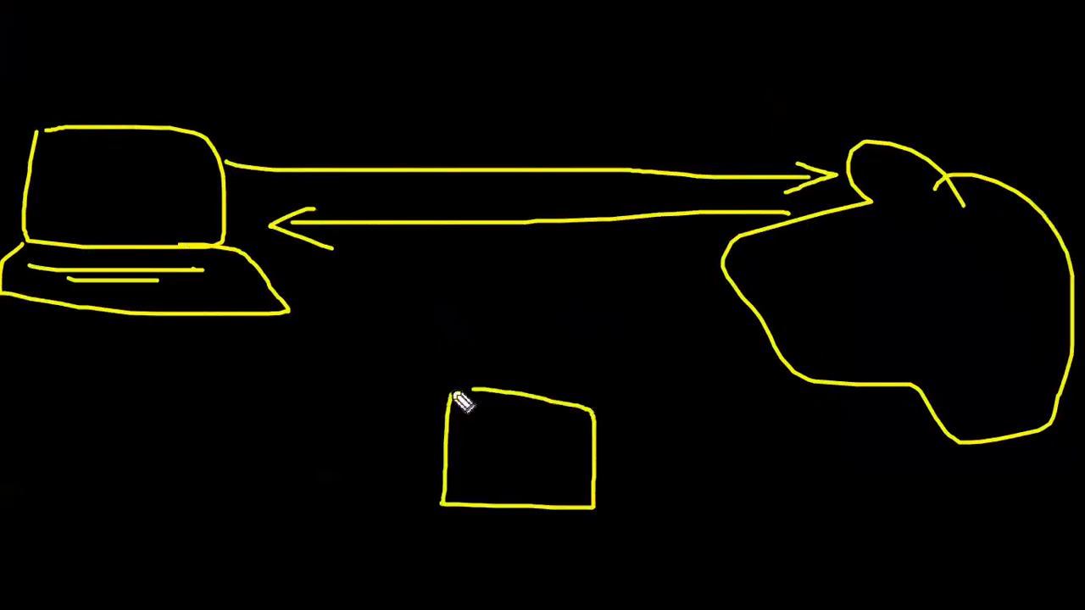
drag(290, 326, 426, 460)
mouse_move(379, 434)
mouse_down()
mouse_move(418, 472)
mouse_move(417, 422)
mouse_up()
mouse_move(597, 431)
mouse_down()
mouse_move(733, 323)
mouse_move(755, 322)
mouse_move(734, 365)
mouse_up()
mouse_move(792, 383)
mouse_down()
mouse_move(688, 457)
mouse_move(627, 484)
mouse_up()
mouse_move(652, 442)
mouse_down()
mouse_move(619, 483)
mouse_move(652, 490)
mouse_up()
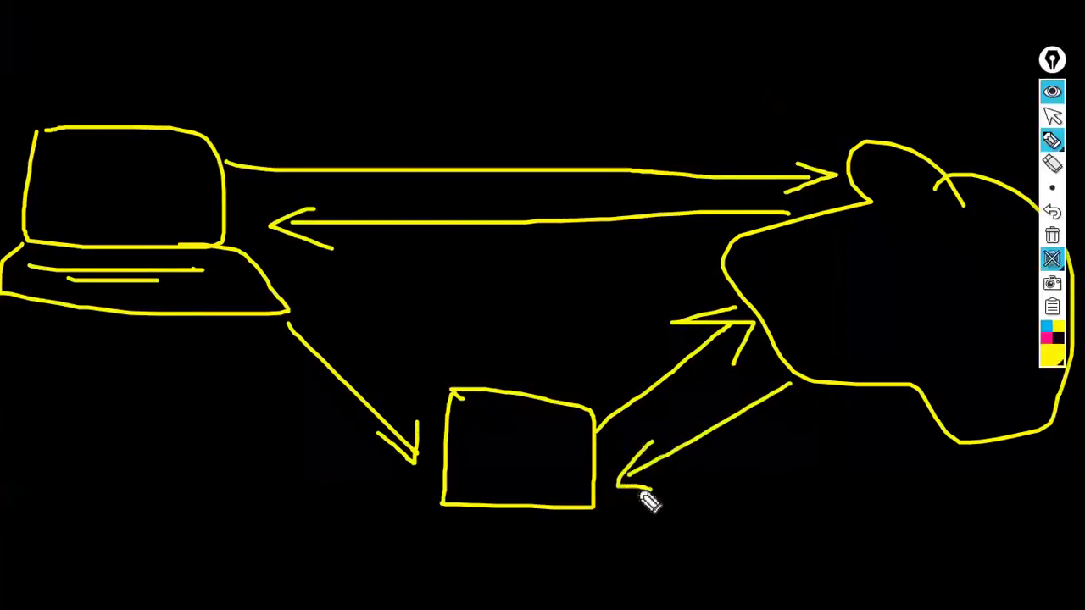
mouse_move(434, 500)
mouse_down()
mouse_move(243, 347)
mouse_move(285, 356)
mouse_up()
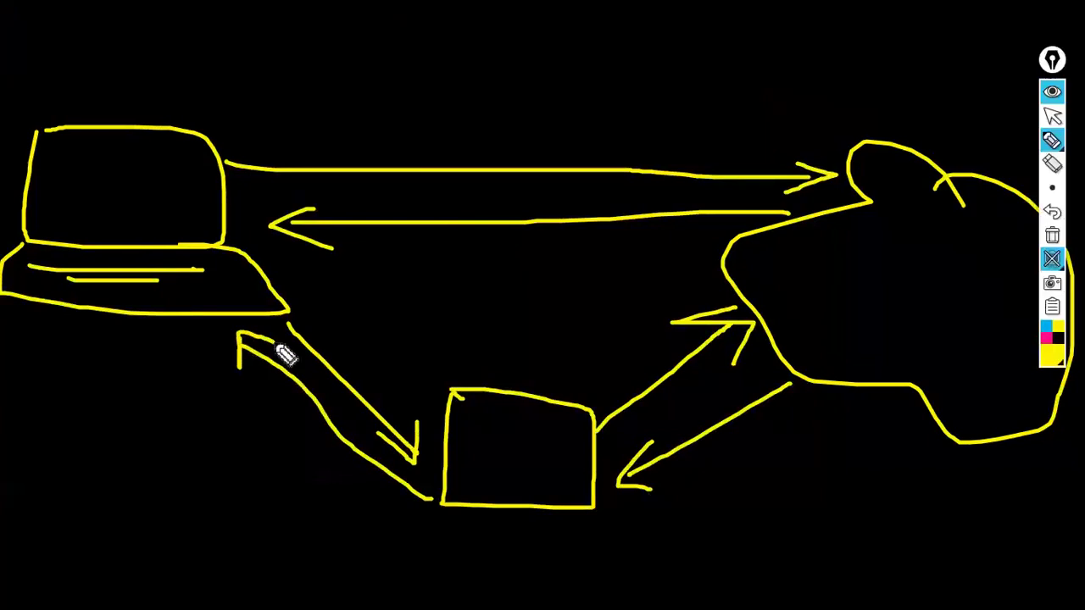
mouse_move(475, 475)
mouse_down()
mouse_move(473, 418)
mouse_move(480, 453)
mouse_up()
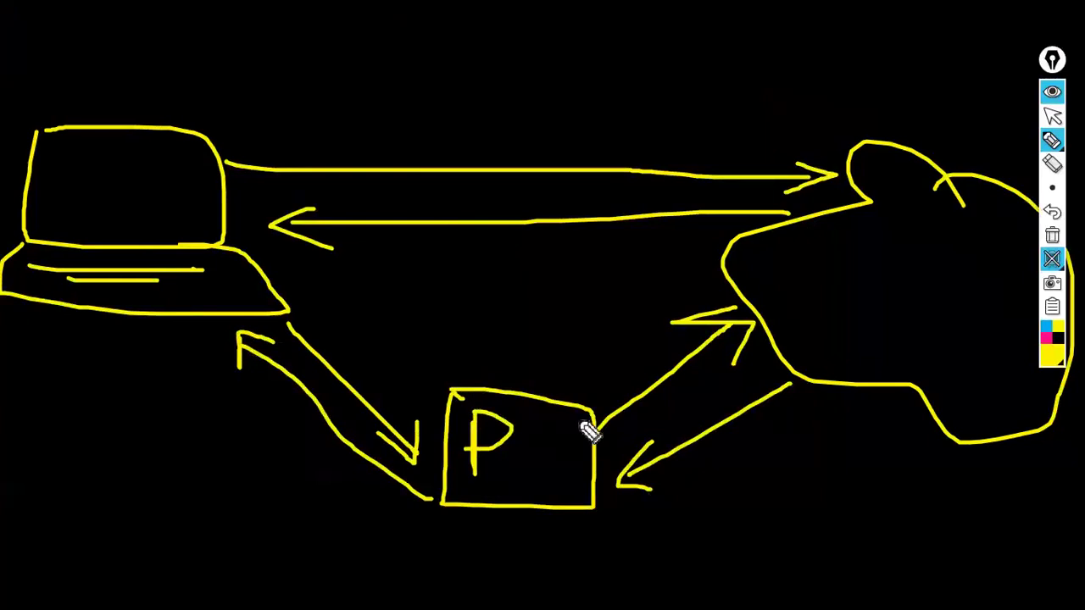
Leave the drawing board, switch to File Explorer and reopen the bin folder of apache-jmeter-5.0 starting from the December 2018 folder
click(1054, 95)
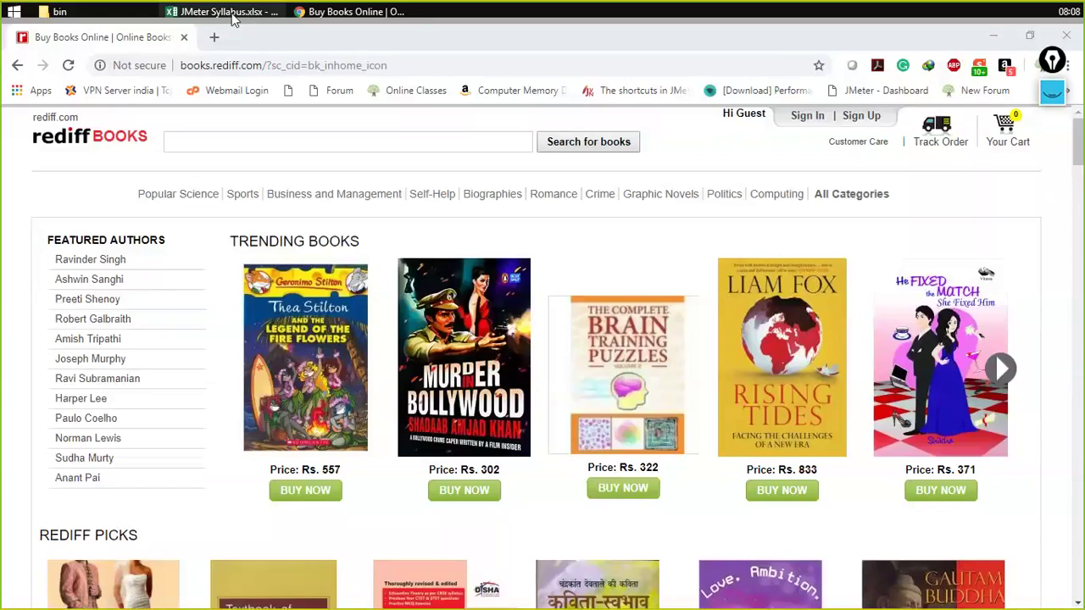
mouse_move(234, 19)
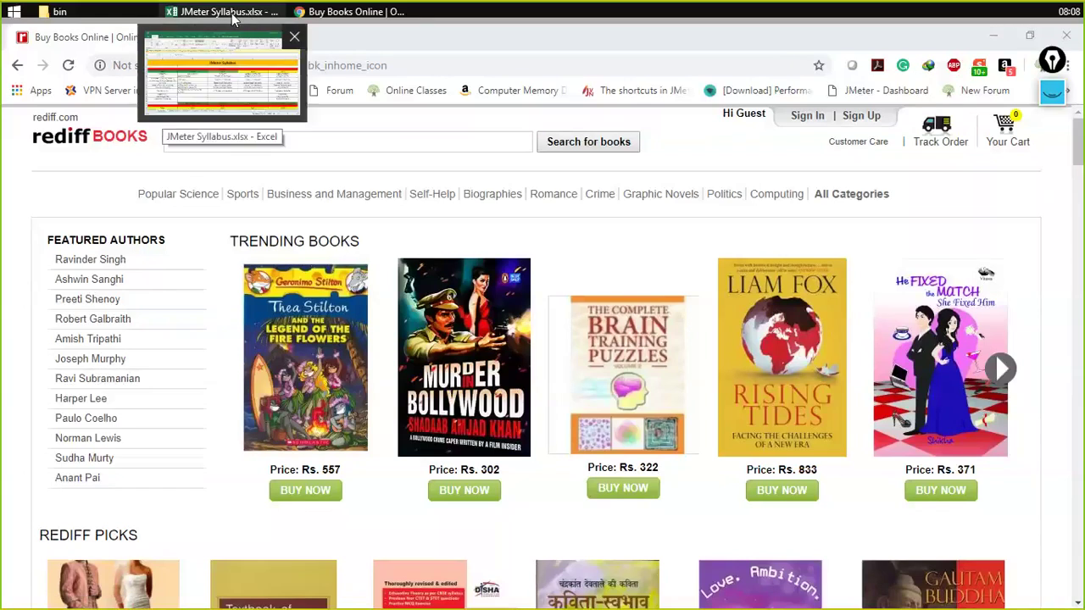
click(99, 15)
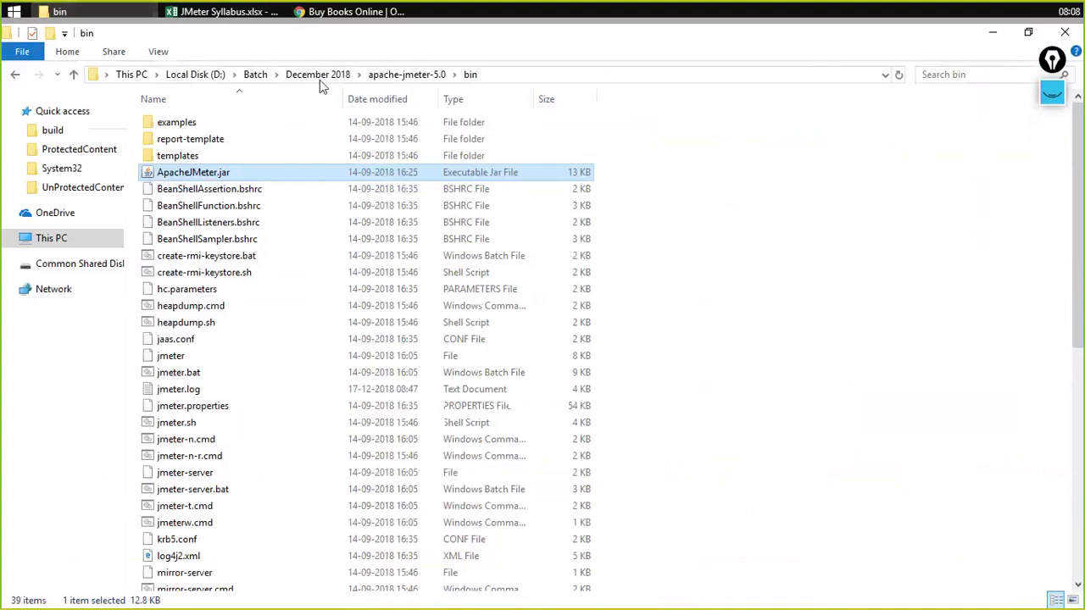
click(318, 76)
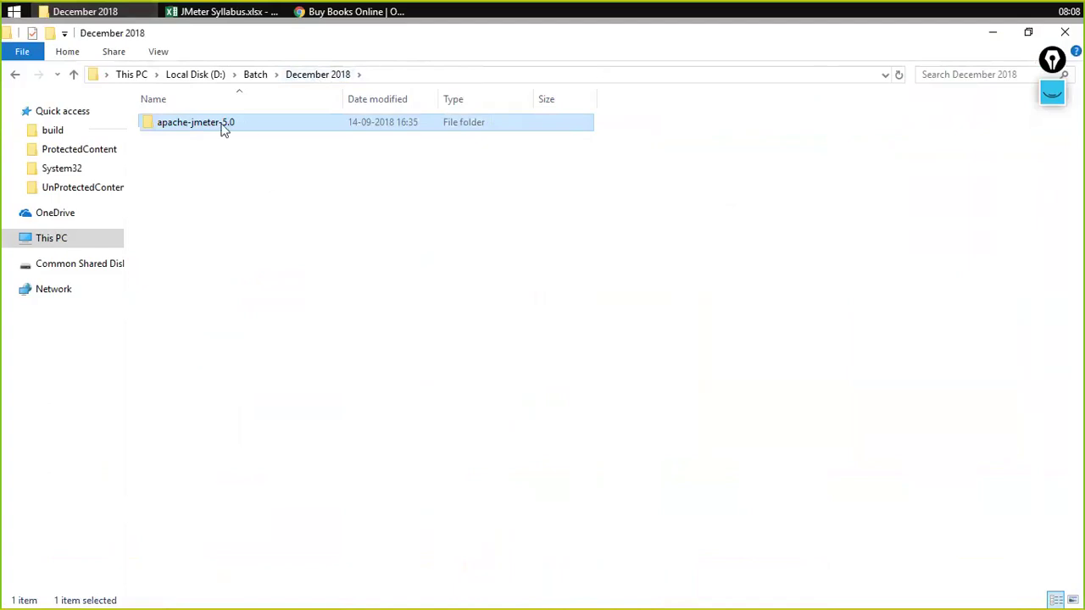
mouse_move(237, 128)
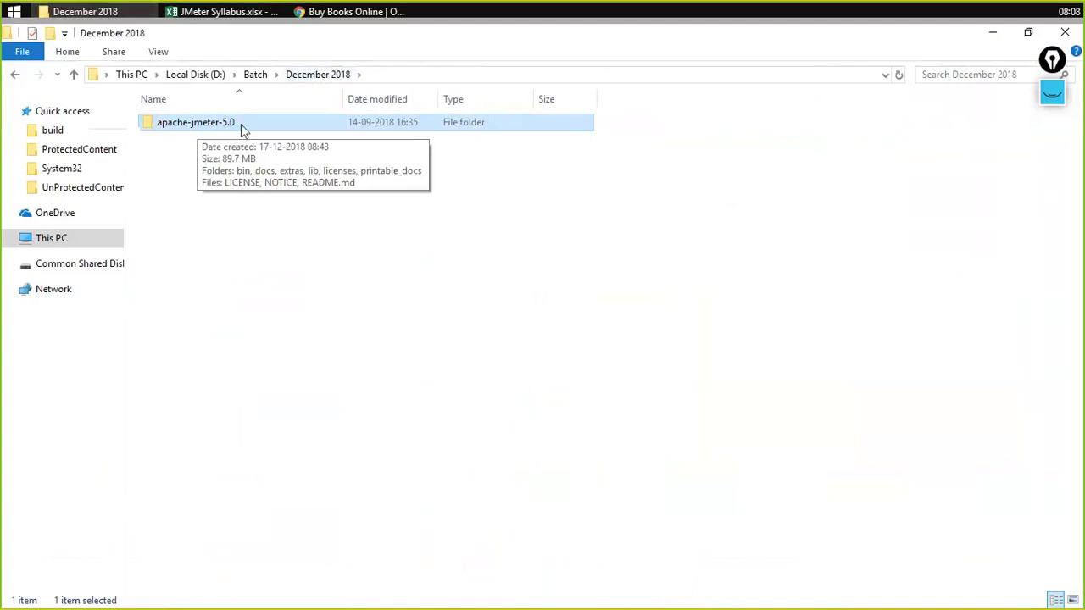
double_click(241, 124)
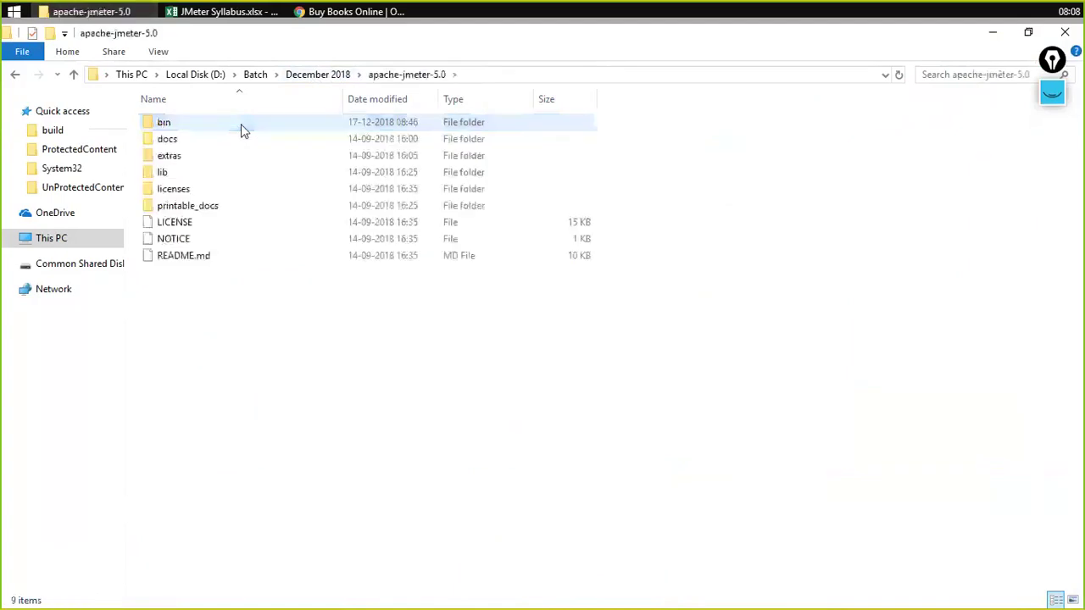
double_click(166, 123)
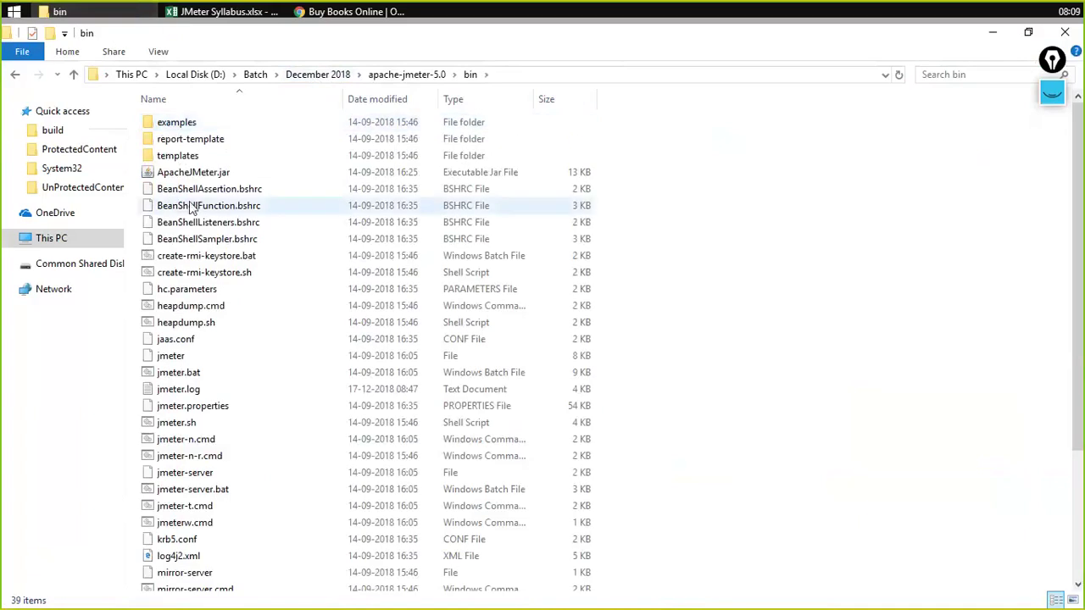
Launch JMeter by running ApacheJMeter.jar from the bin folder
click(203, 174)
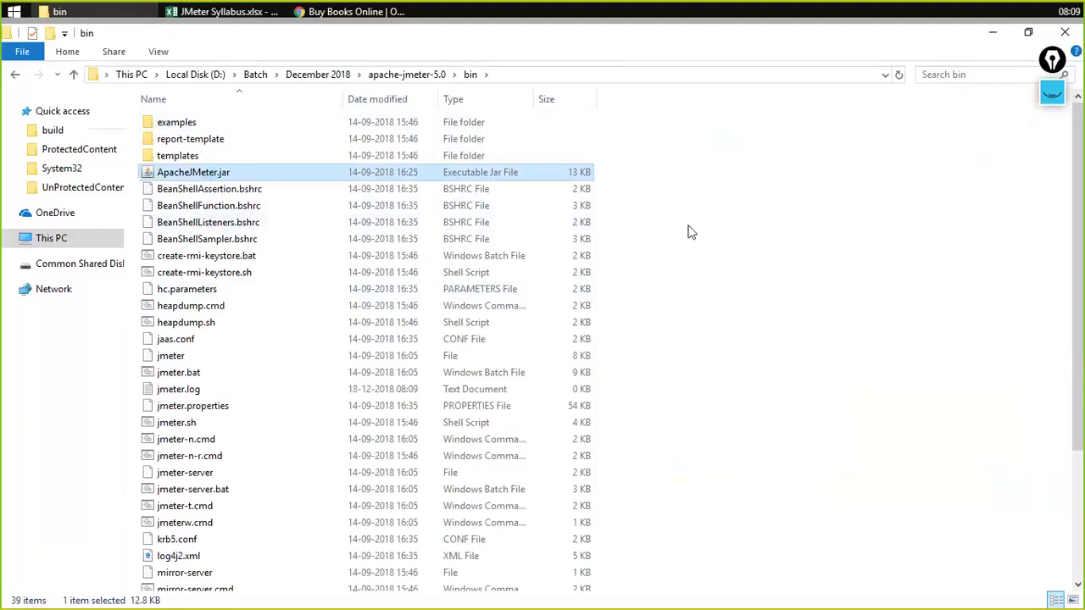
click(274, 161)
click(162, 173)
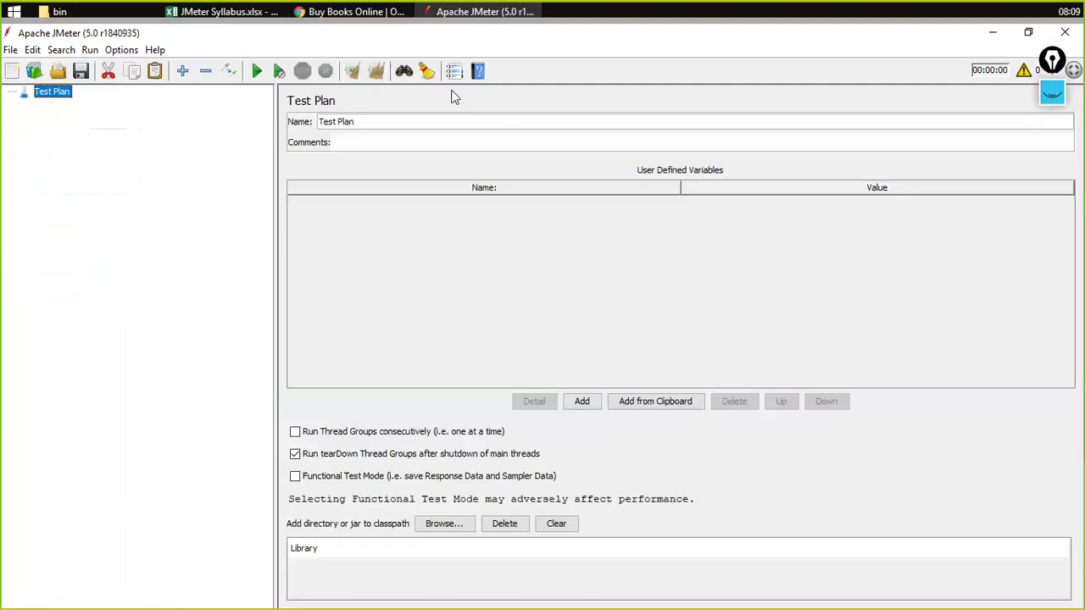
Add an HTTP(S) Test Script Recorder as a non-test element of the Test Plan
right_click(52, 93)
mouse_move(87, 106)
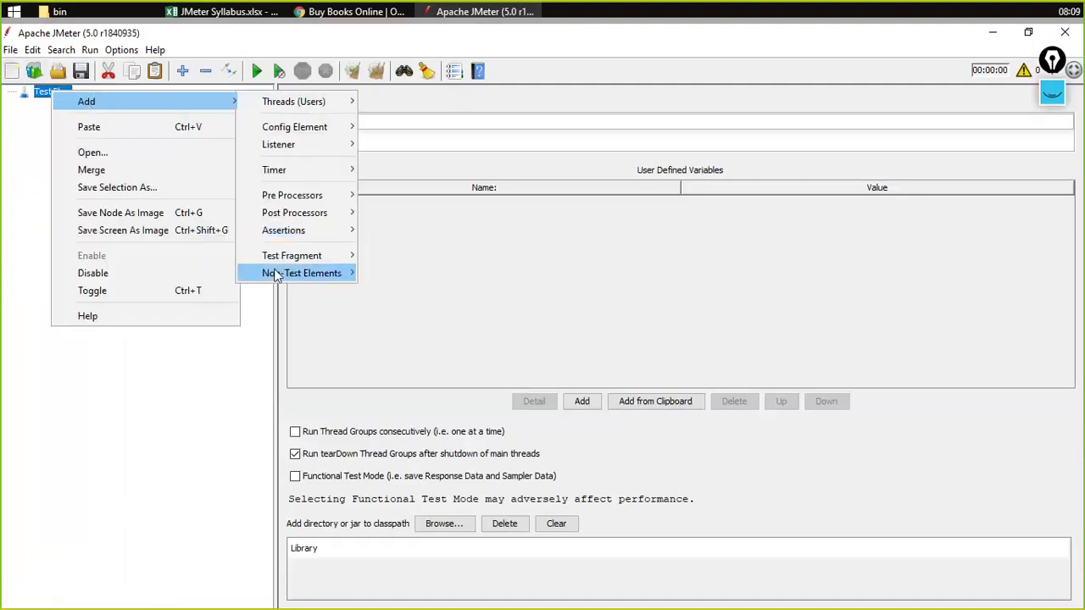
mouse_move(306, 280)
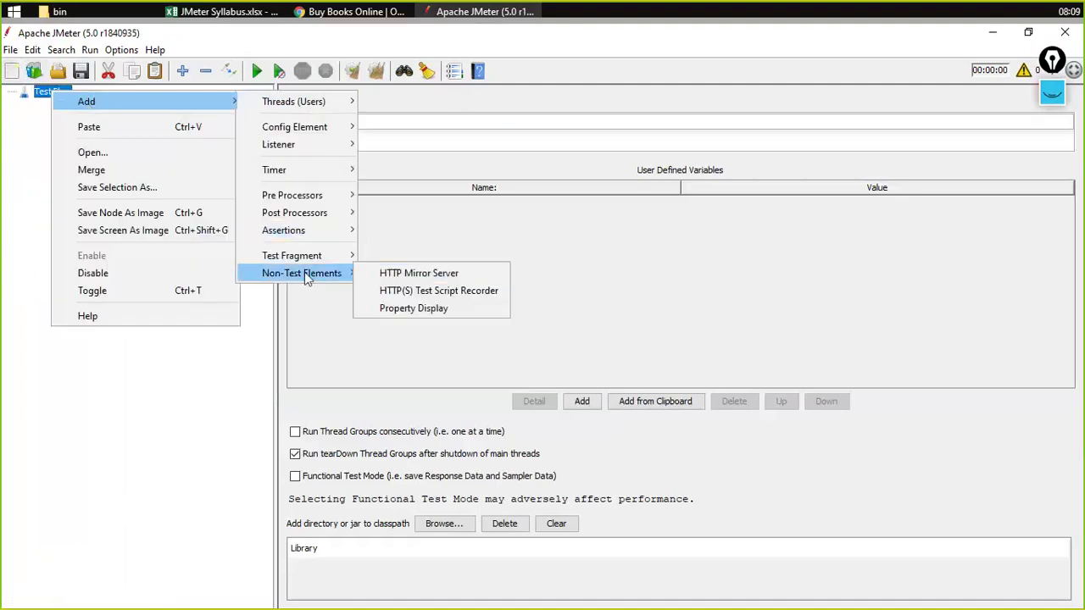
click(435, 297)
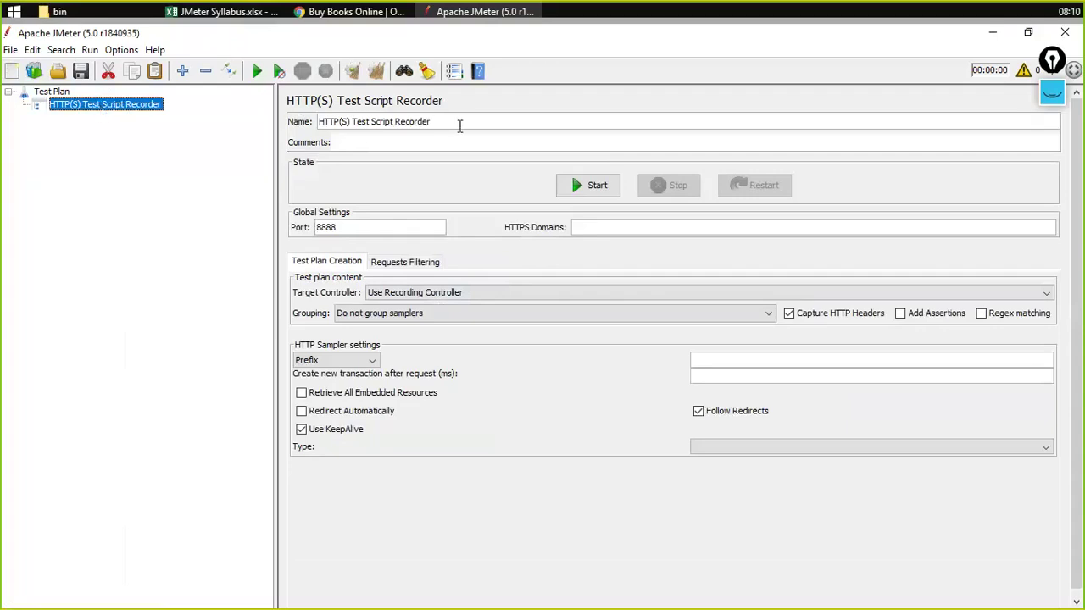
Rename the HTTP(S) Test Script Recorder to "Automated Recorder"
drag(464, 125, 239, 122)
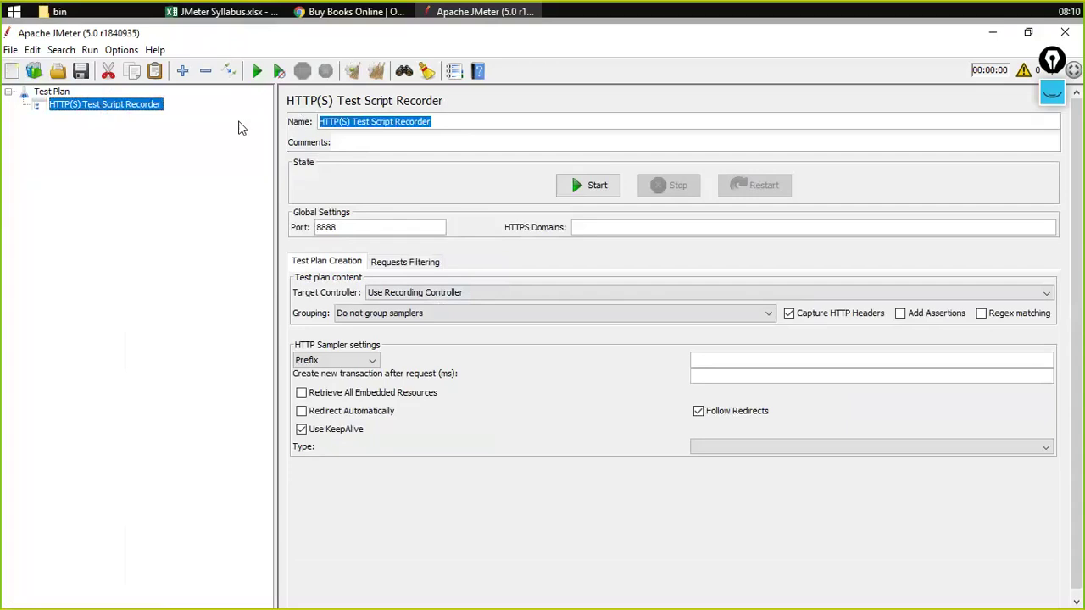
text(Autom)
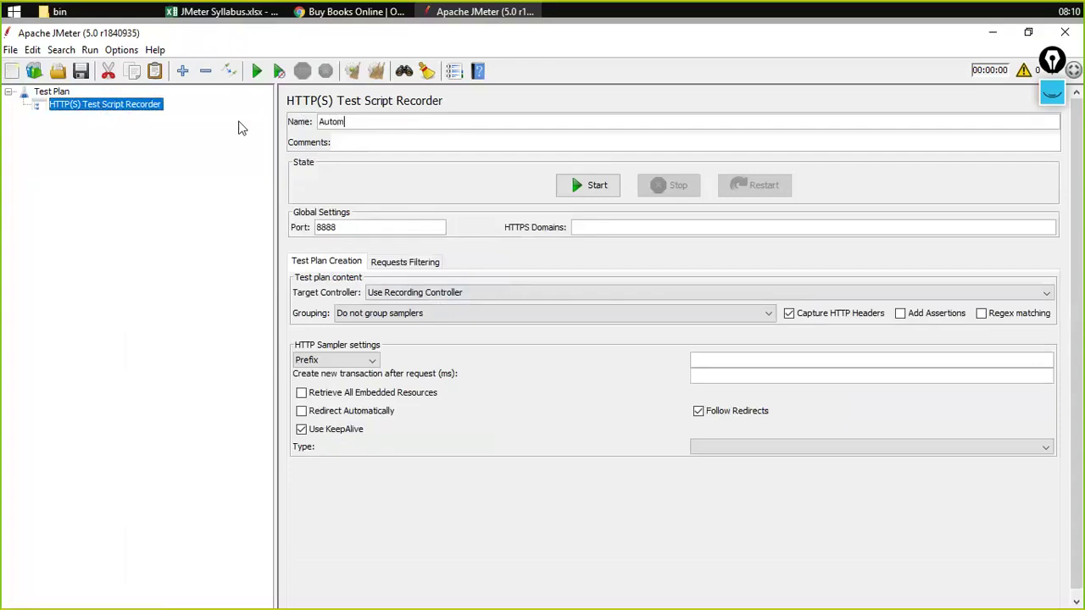
text(ated Recorder)
Enter the comment "This is a Proxy Server" for the recorder
click(371, 146)
text(This i)
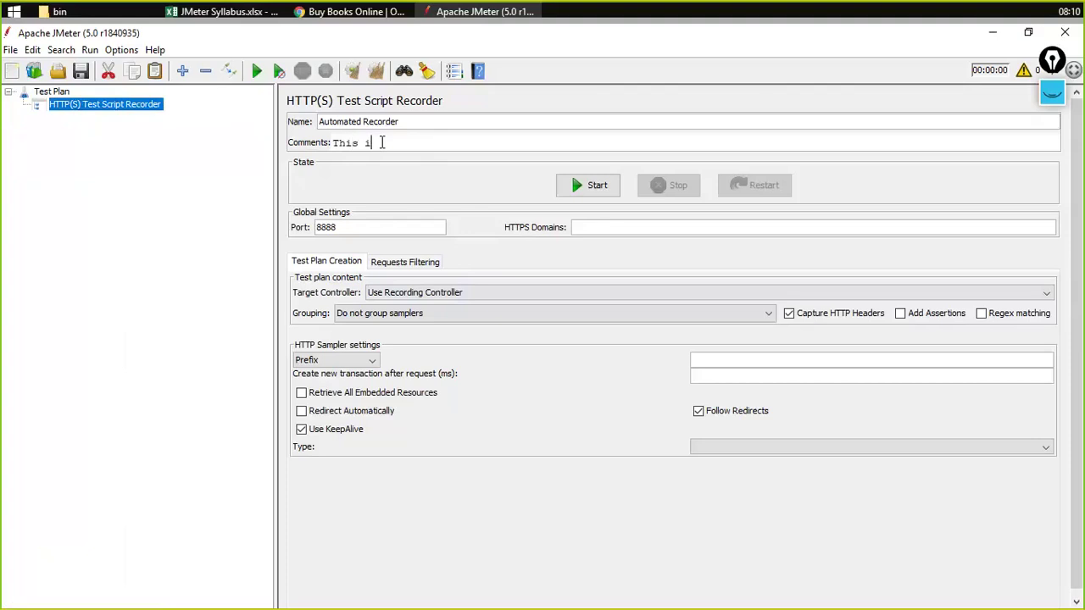
text(s a HTTP)
key(BackSpace)
key(BackSpace)
key(BackSpace)
key(BackSpace)
key(BackSpace)
text(Proxy Server)
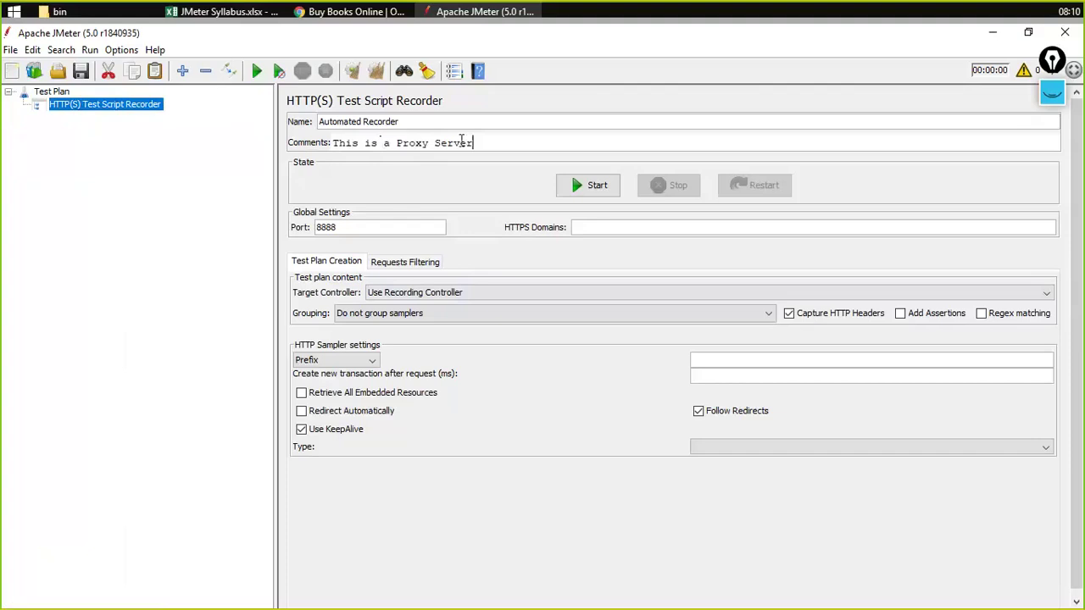
Select the Test Plan and return to the recorder to check its name and comment in the tree
drag(484, 142, 333, 143)
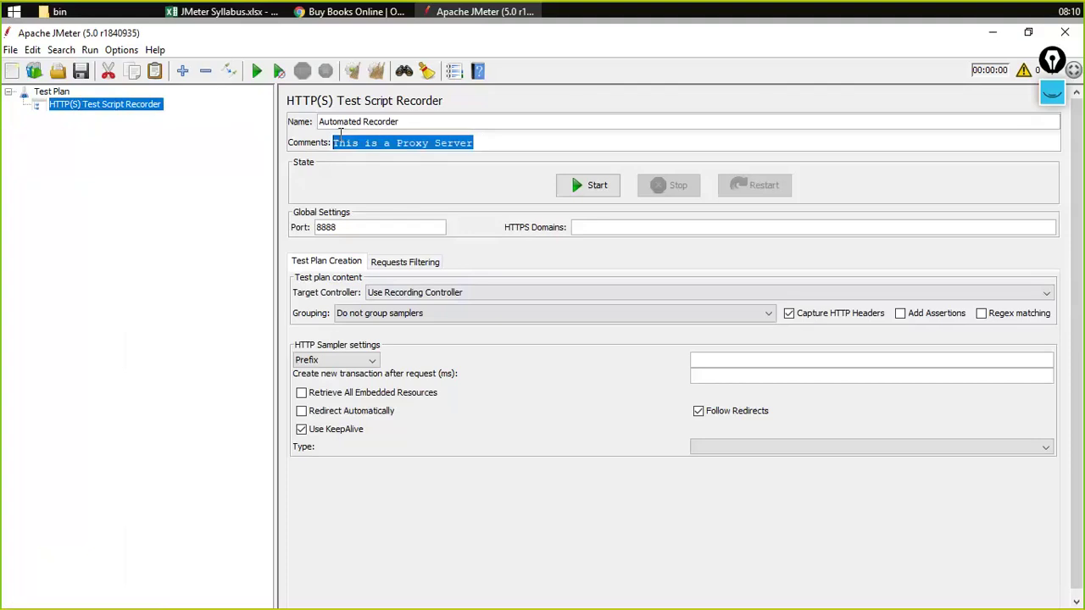
click(462, 123)
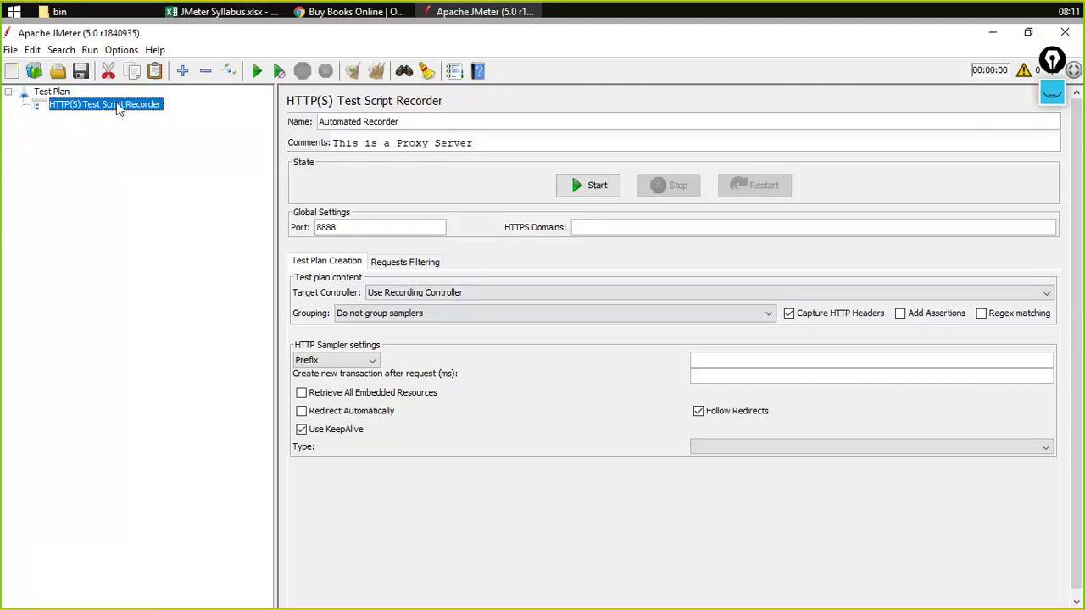
click(38, 94)
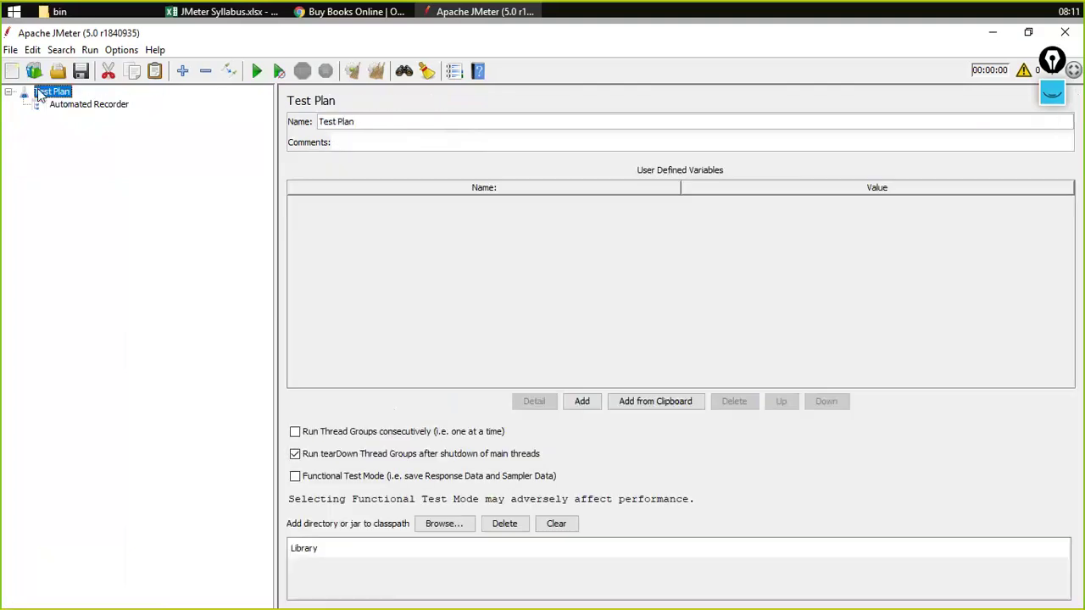
click(85, 106)
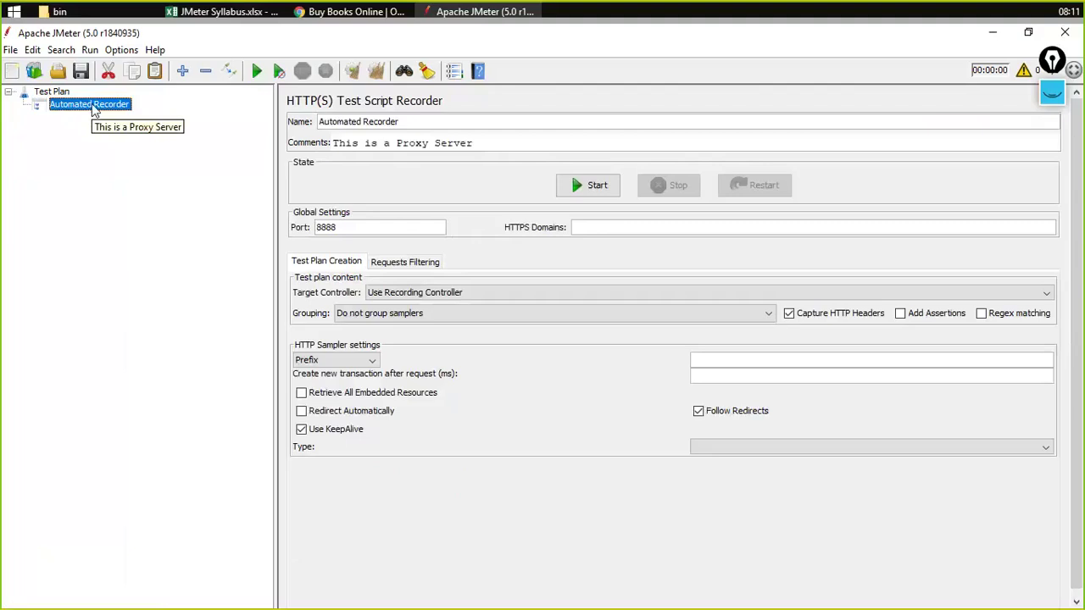
click(468, 136)
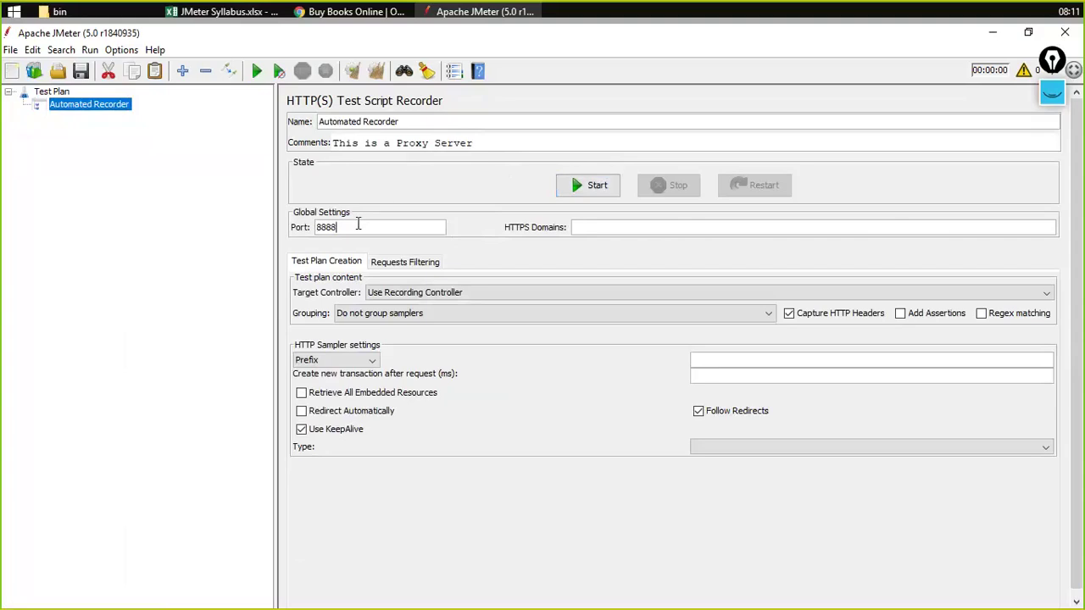
drag(388, 226, 288, 229)
click(405, 233)
key(ctrl+a)
click(385, 227)
double_click(413, 226)
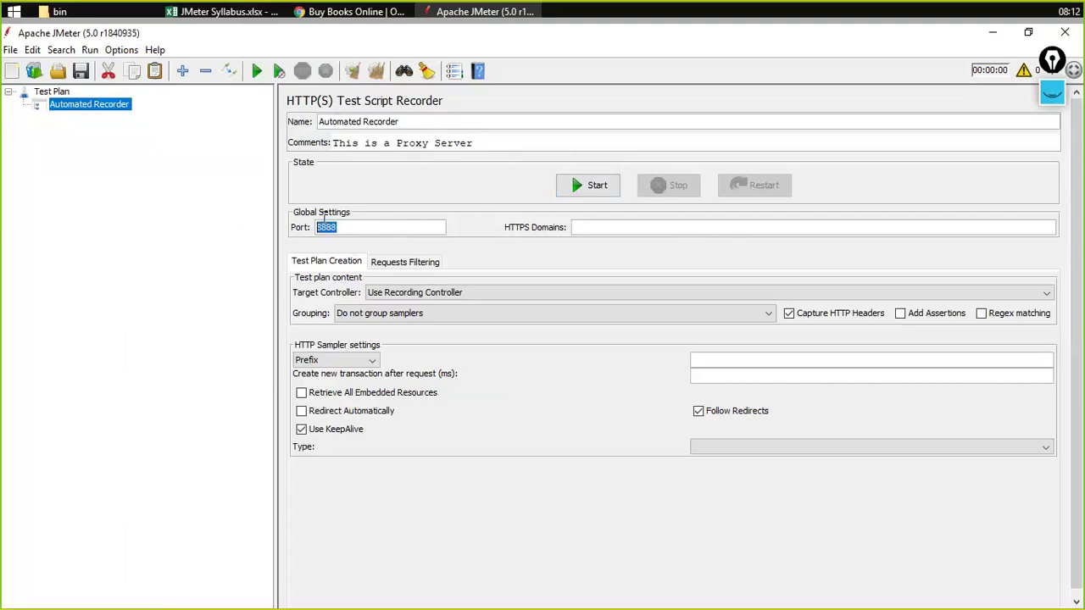
Try 8989 as the recorder's port and restore it to 8888
click(362, 229)
key(BackSpace)
key(BackSpace)
key(BackSpace)
key(BackSpace)
text(8989)
key(BackSpace)
key(BackSpace)
key(BackSpace)
key(BackSpace)
text(8888)
key(ctrl+a)
Search Windows for "internet option" and open Internet Options from Control Panel
mouse_move(84, 12)
click(13, 12)
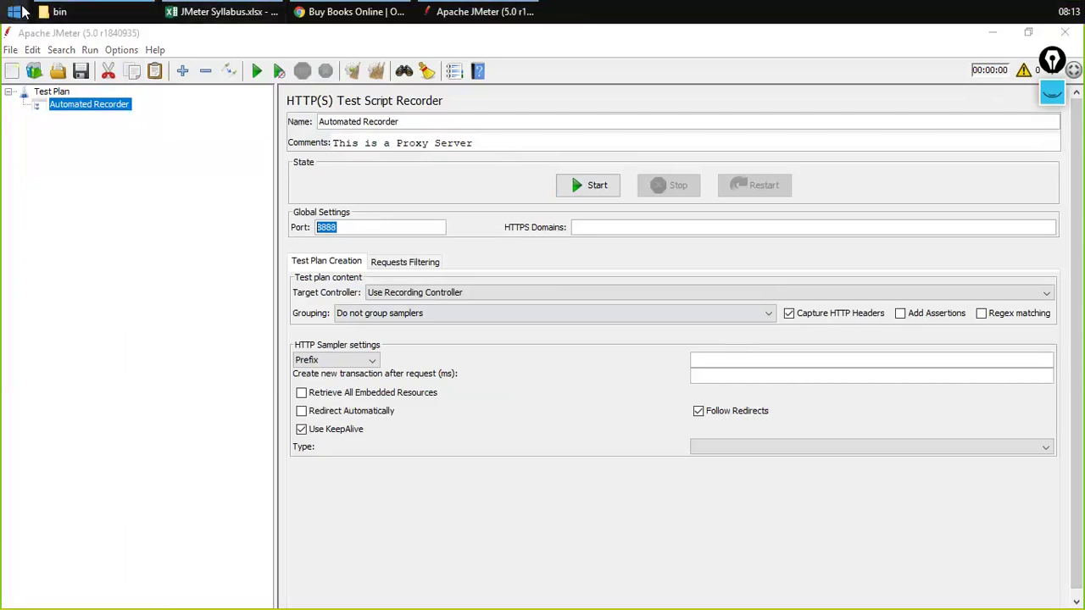
click(50, 114)
click(8, 10)
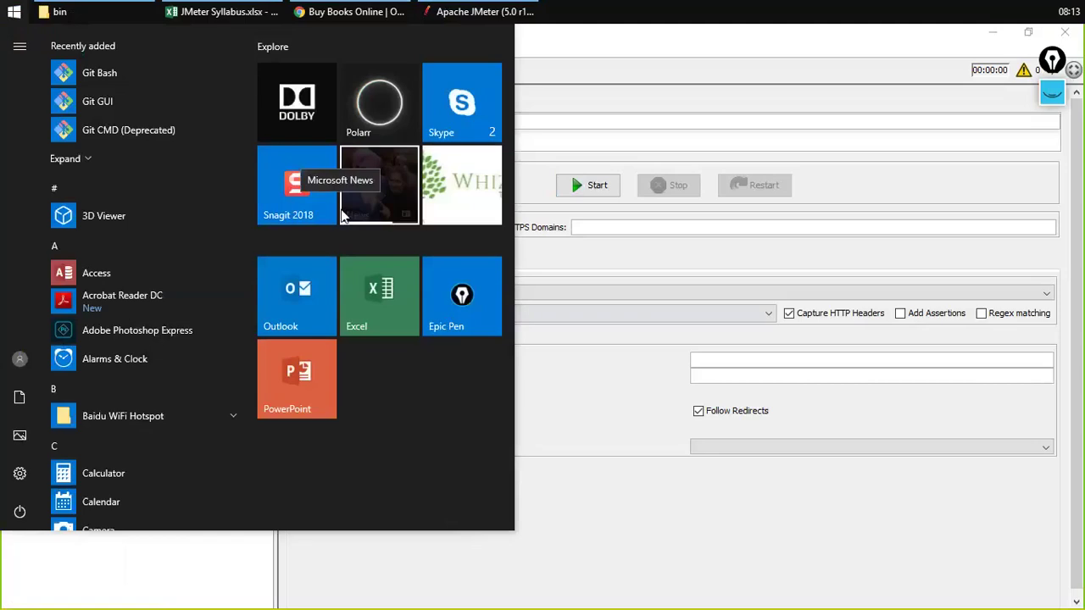
key(Escape)
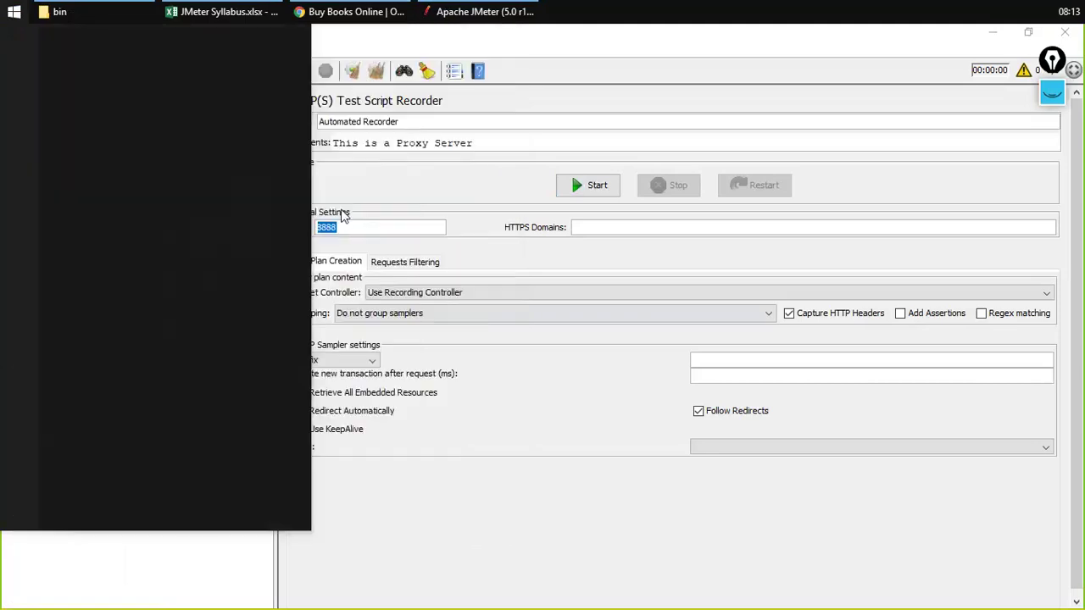
text(internet option)
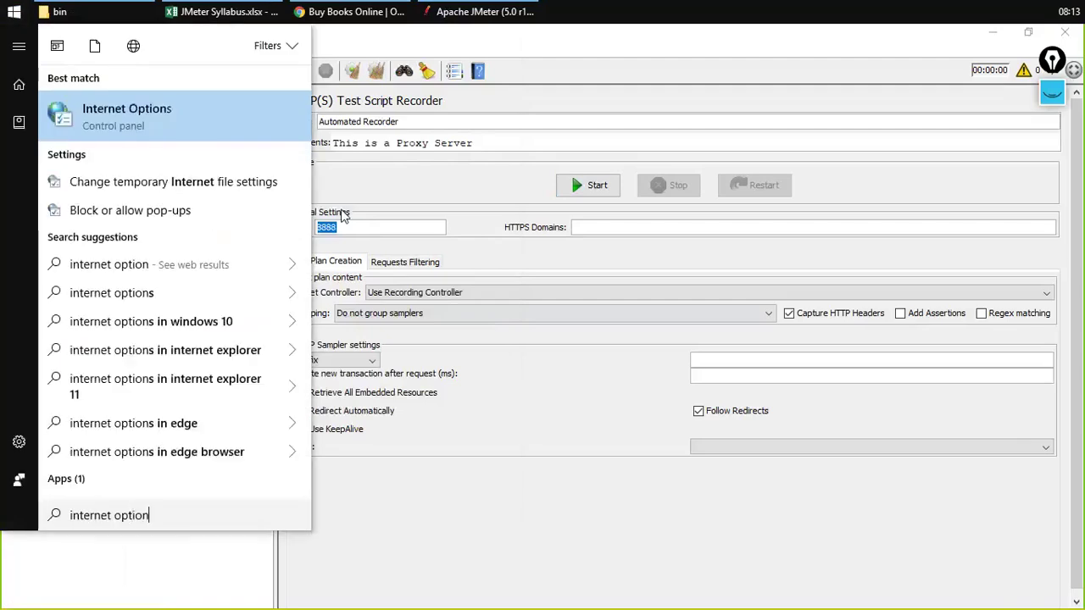
click(138, 115)
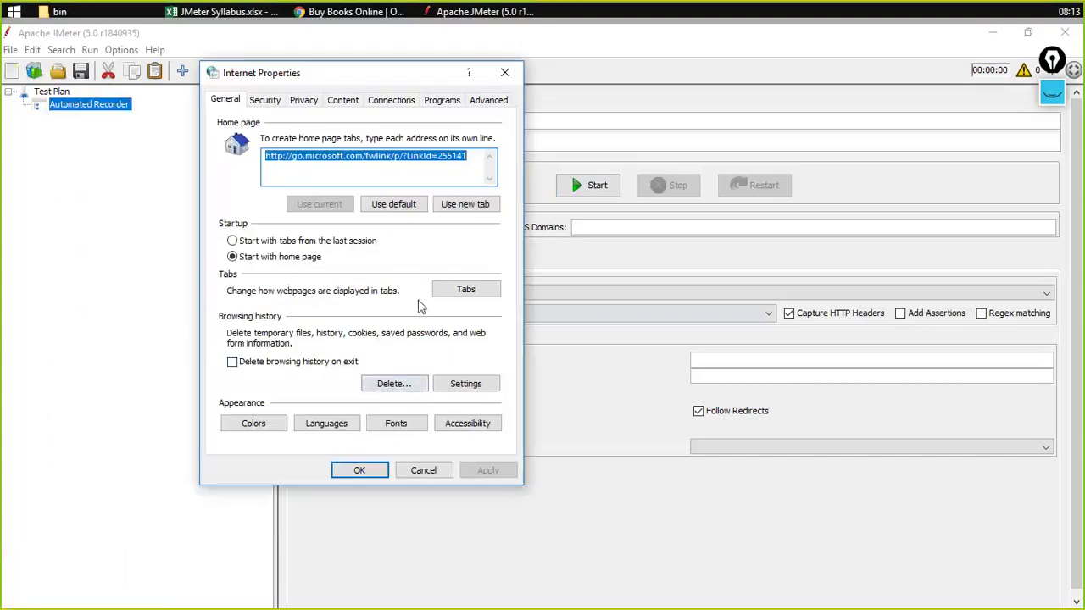
Open the LAN settings from the connection settings and enable the use of a proxy server for the LAN
click(391, 100)
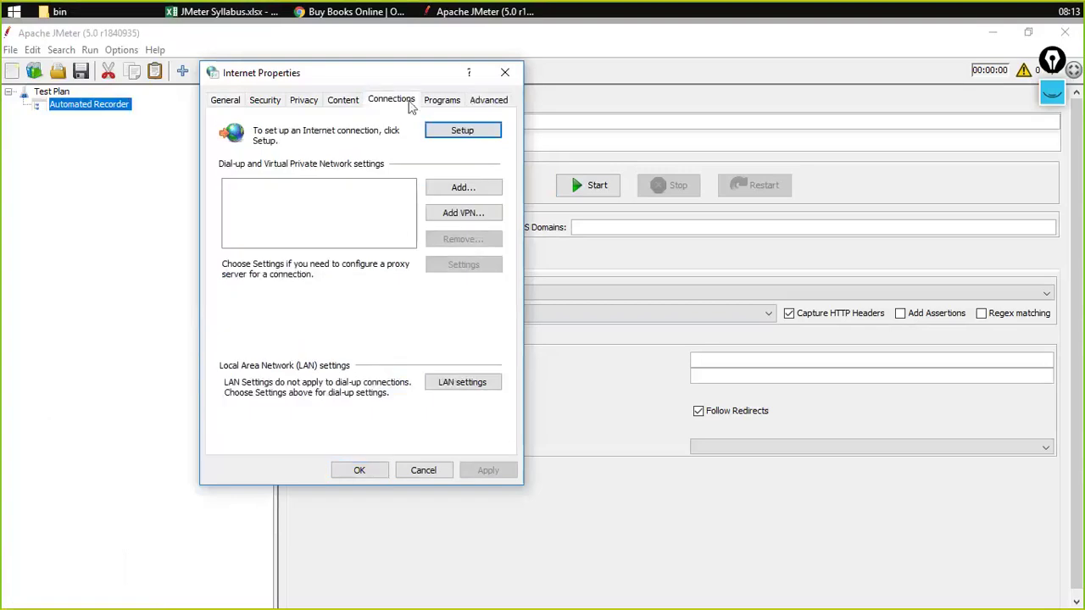
click(461, 386)
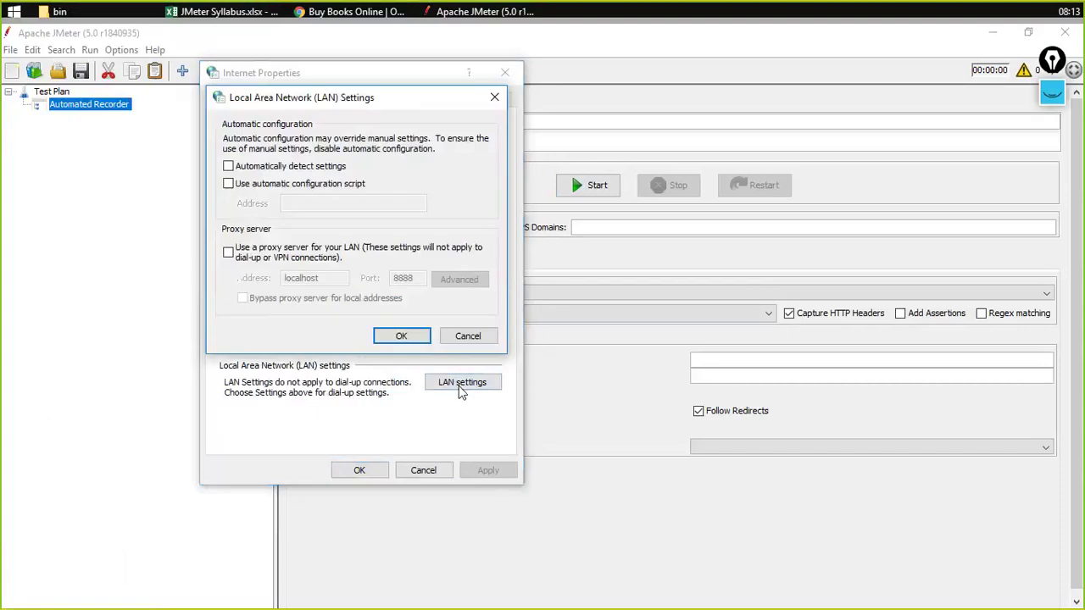
click(248, 168)
click(243, 172)
click(229, 254)
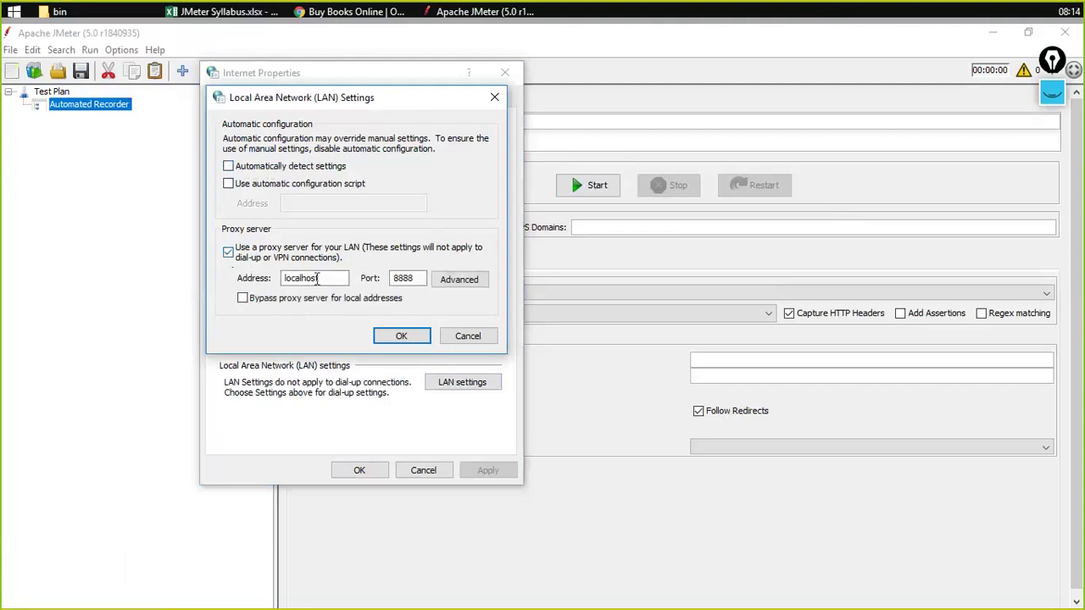
Check the proxy address localhost and port 8888 against the JMeter recorder's port, and confirm the LAN and Internet settings
drag(335, 279, 275, 281)
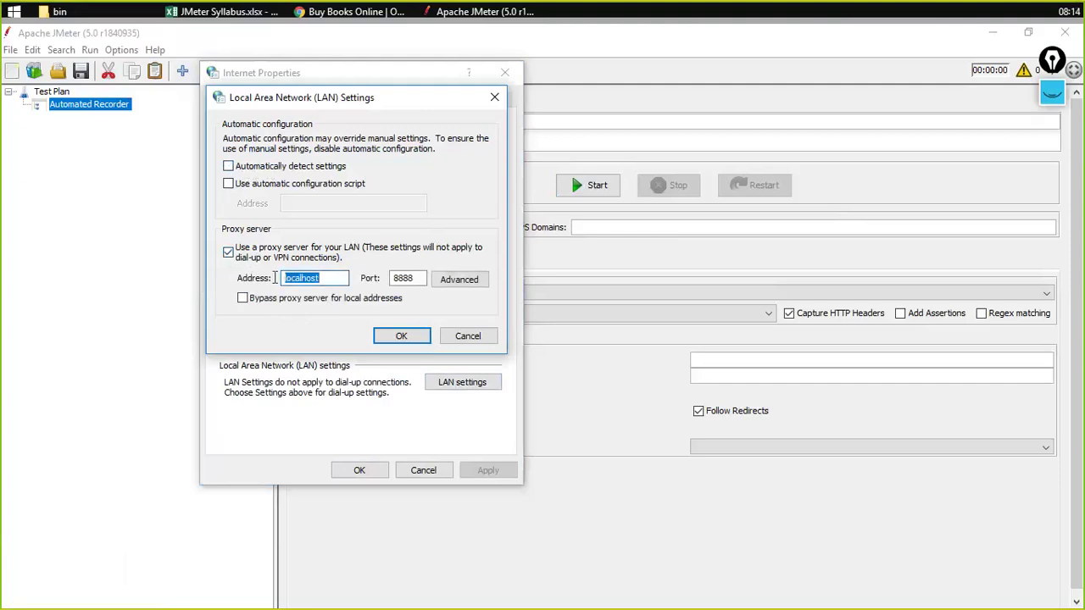
click(332, 279)
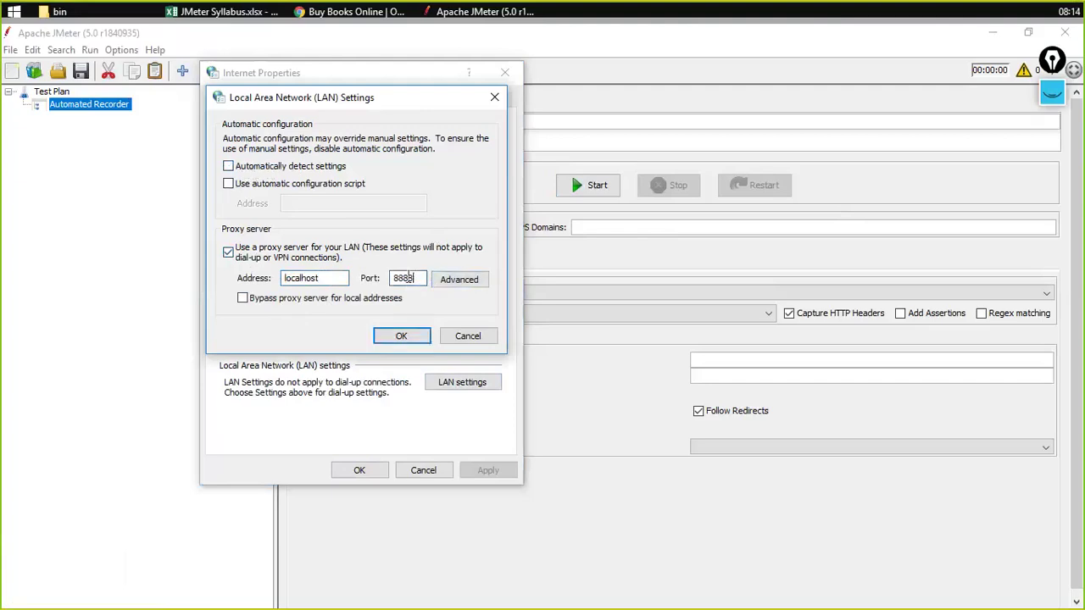
drag(420, 279, 374, 281)
click(337, 278)
click(418, 279)
key(alt+Tab)
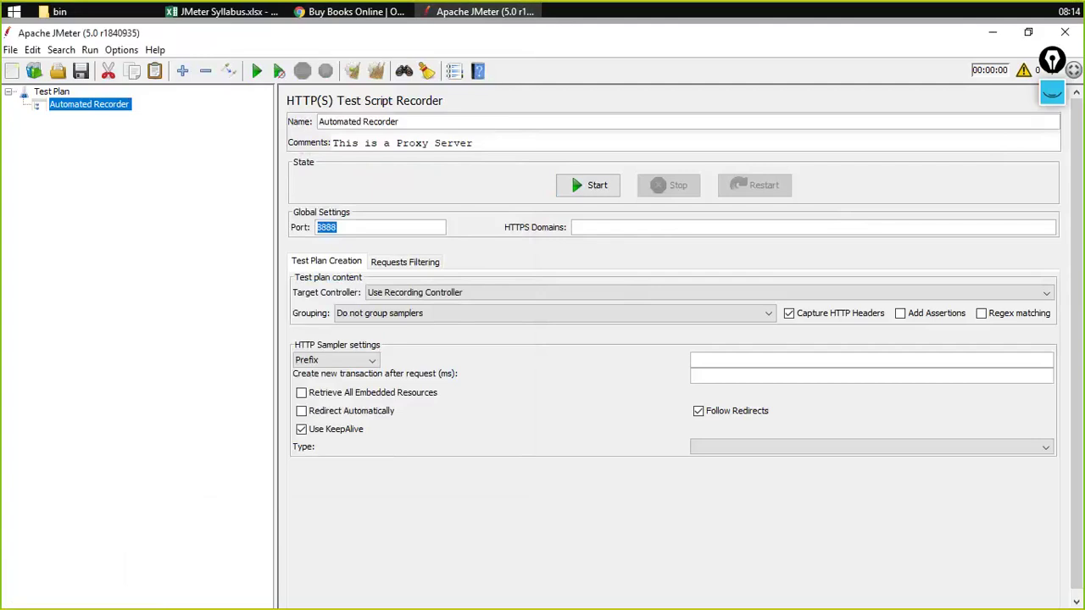
key(alt+Tab)
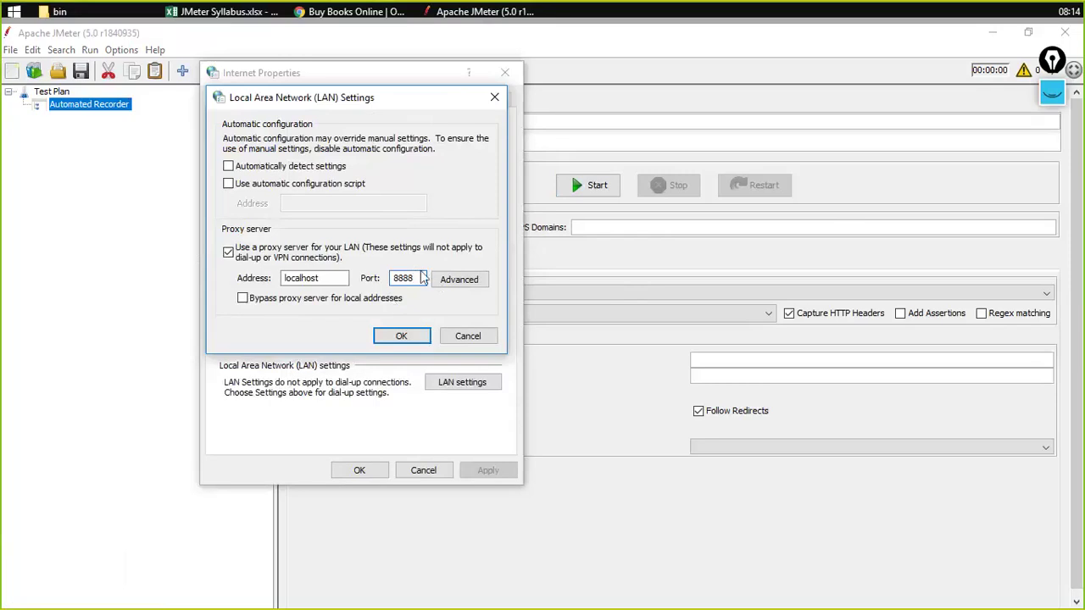
click(404, 337)
click(383, 467)
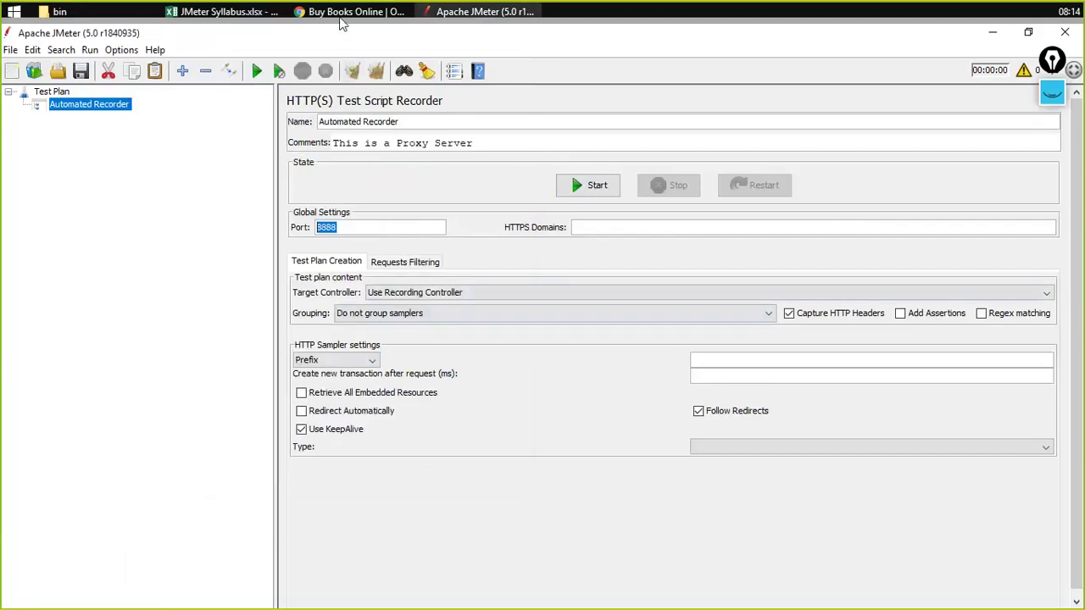
Switch to Chrome and load rediff.com in the new tab
click(343, 12)
click(215, 37)
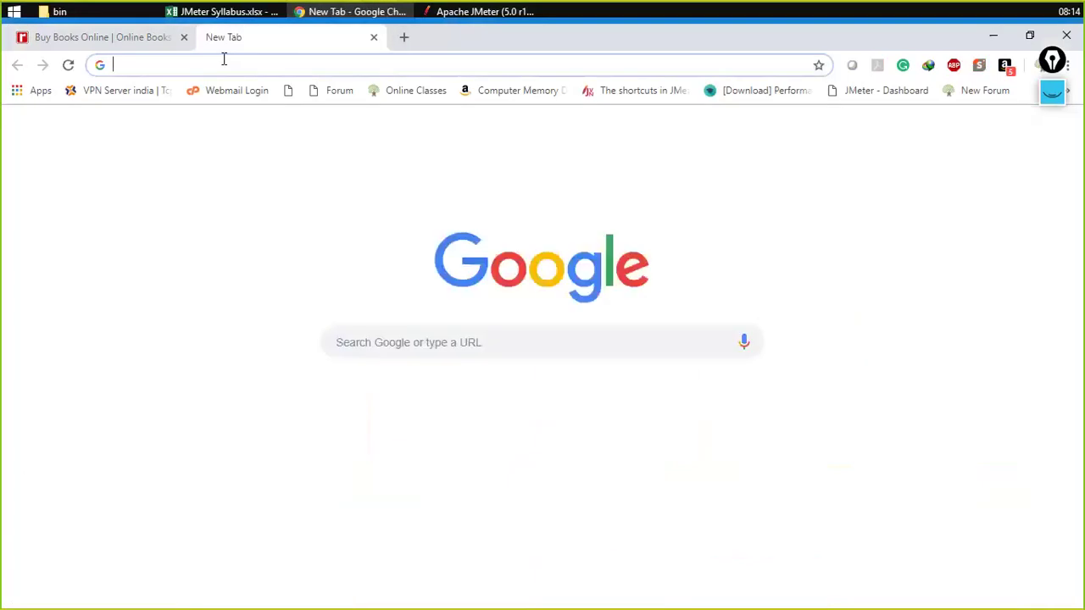
text(r)
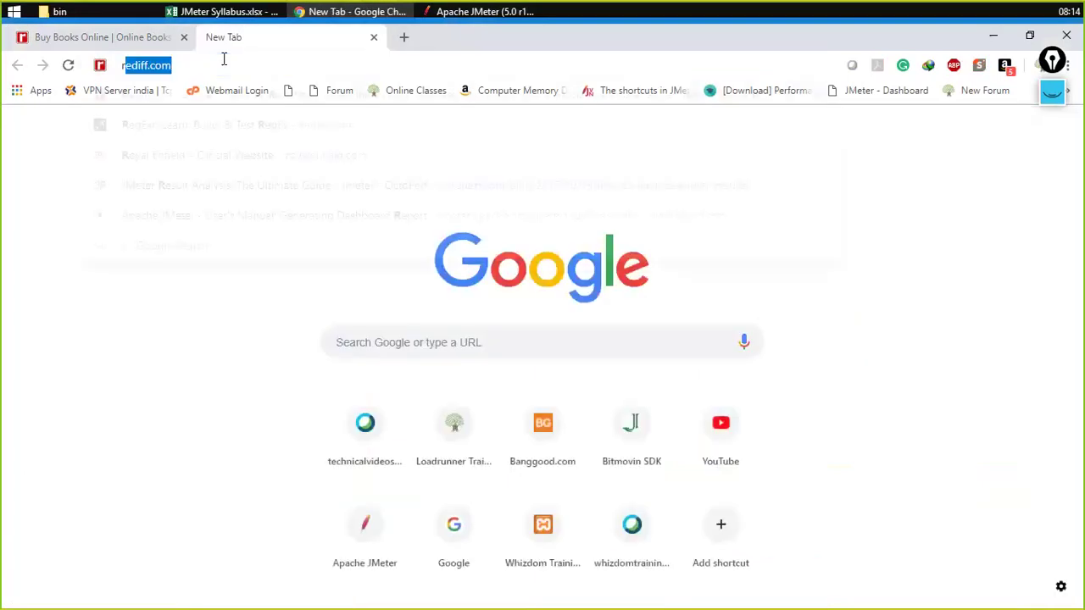
text(ediff)
key(Return)
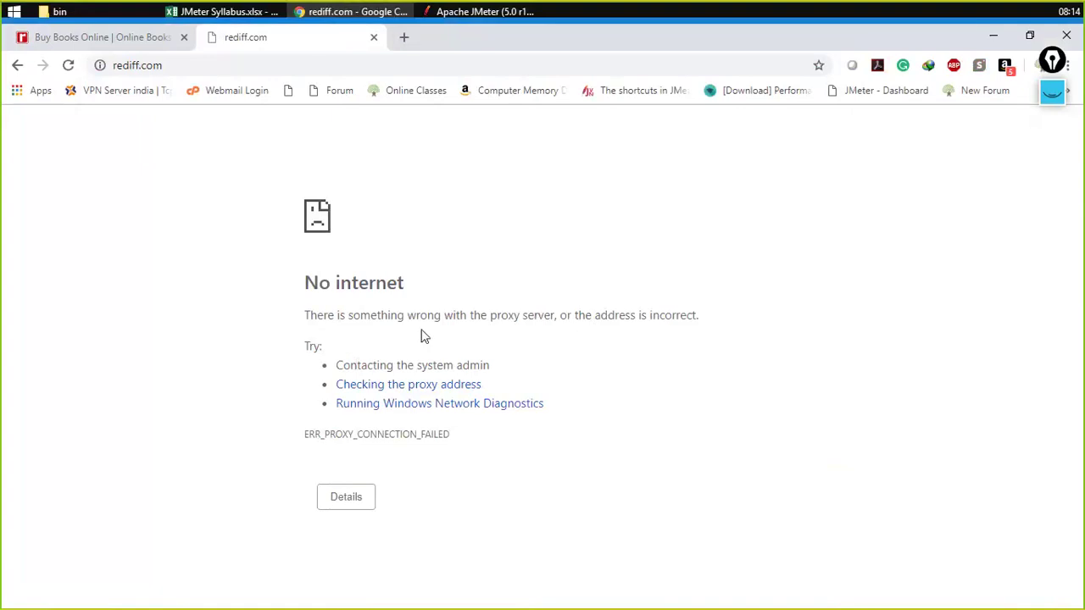
Switch back to JMeter, try to start the recorder with Use Recording Controller as its target, and dismiss the error
click(487, 10)
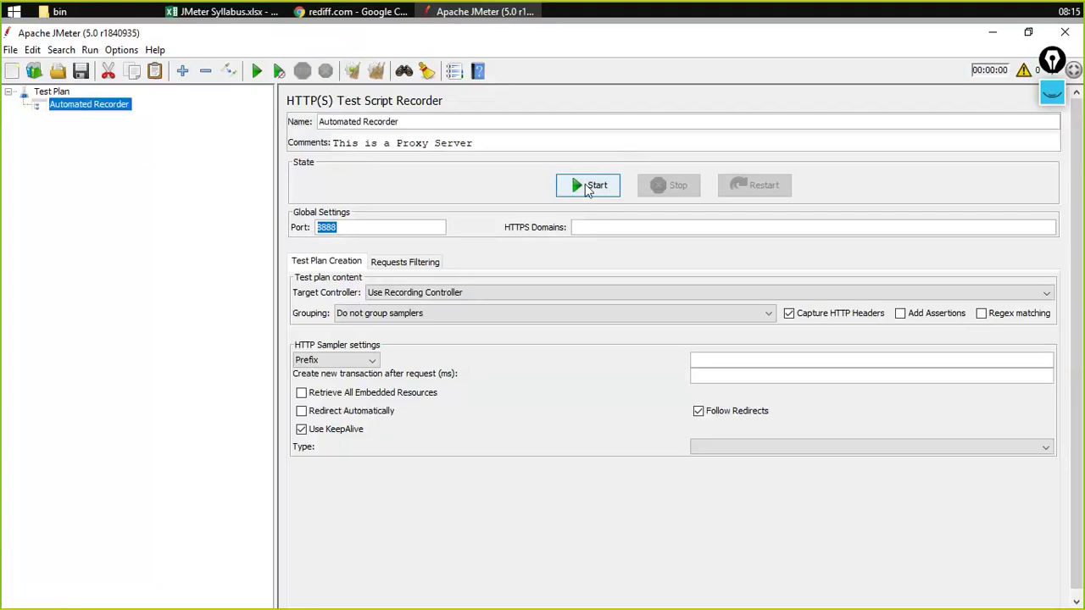
click(588, 188)
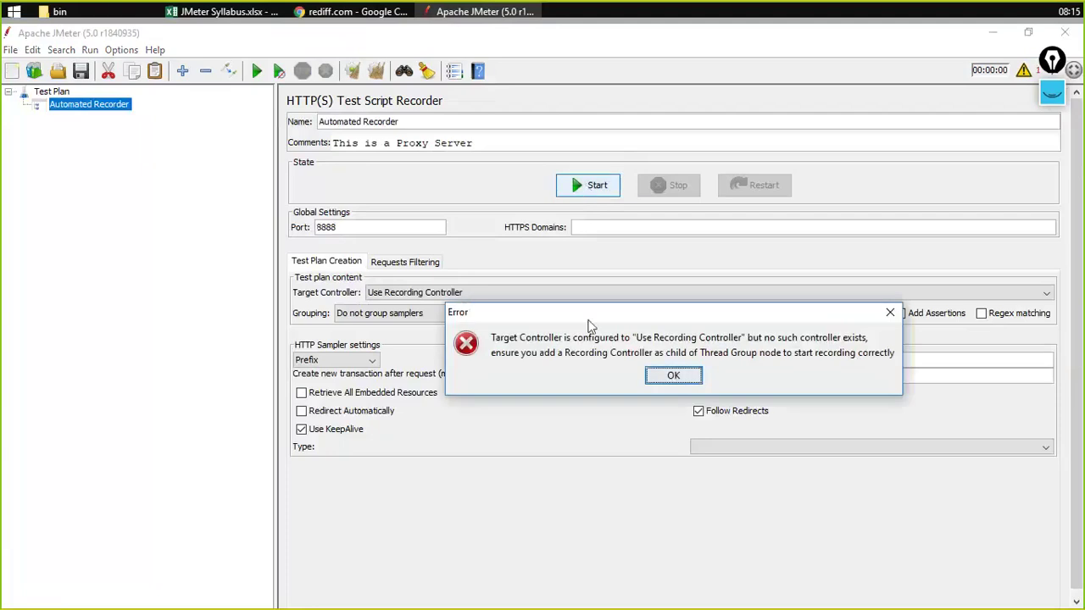
drag(591, 325, 388, 150)
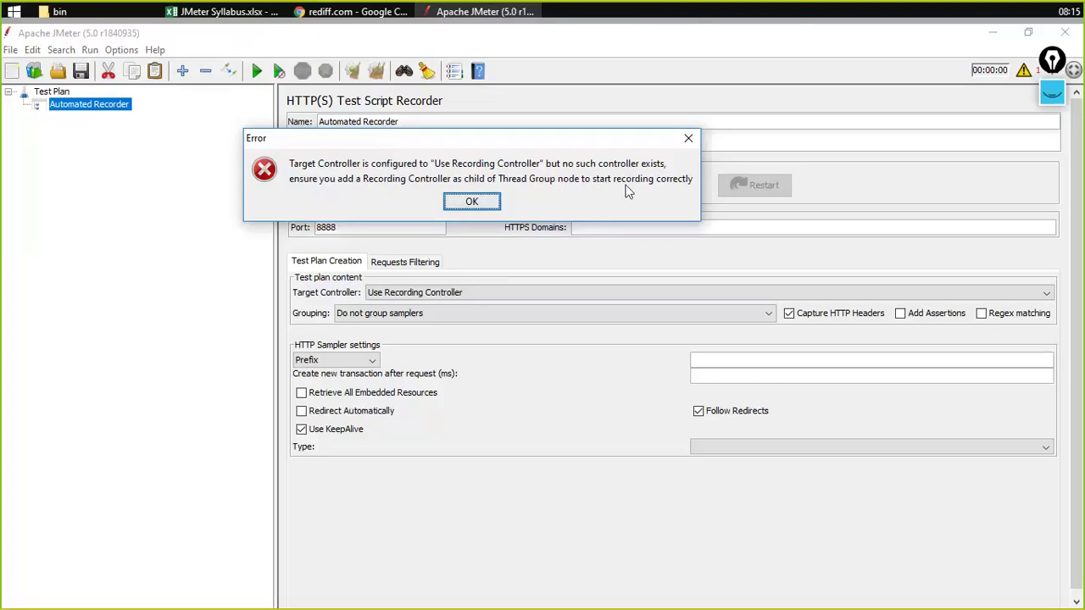
click(469, 203)
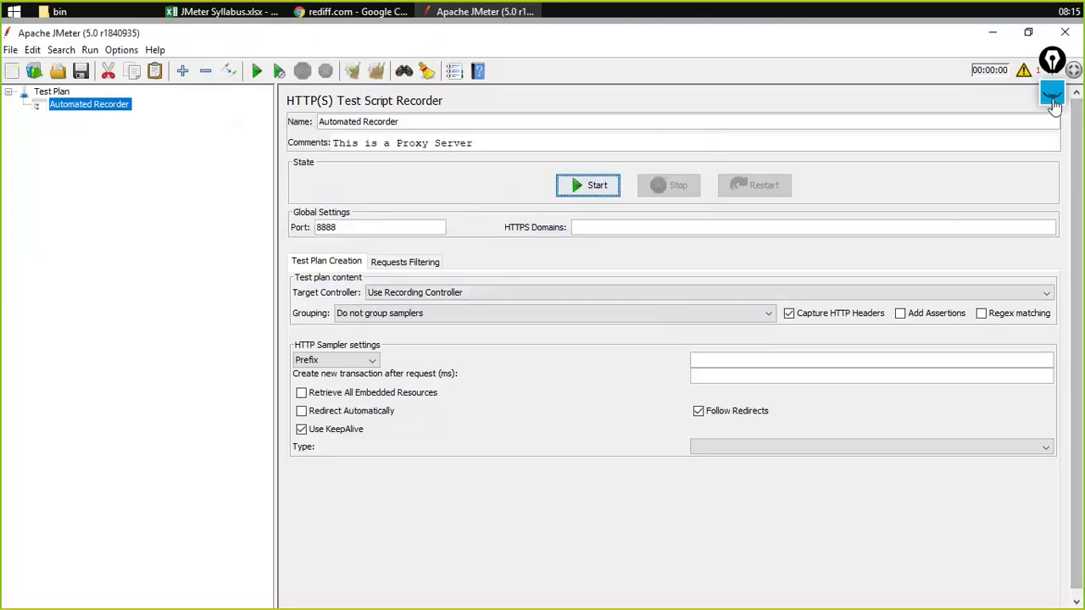
Bring up the black annotation board and write the heading "What is a Controller?" on it with the text tool
key(ctrl+shift+b)
key(Delete)
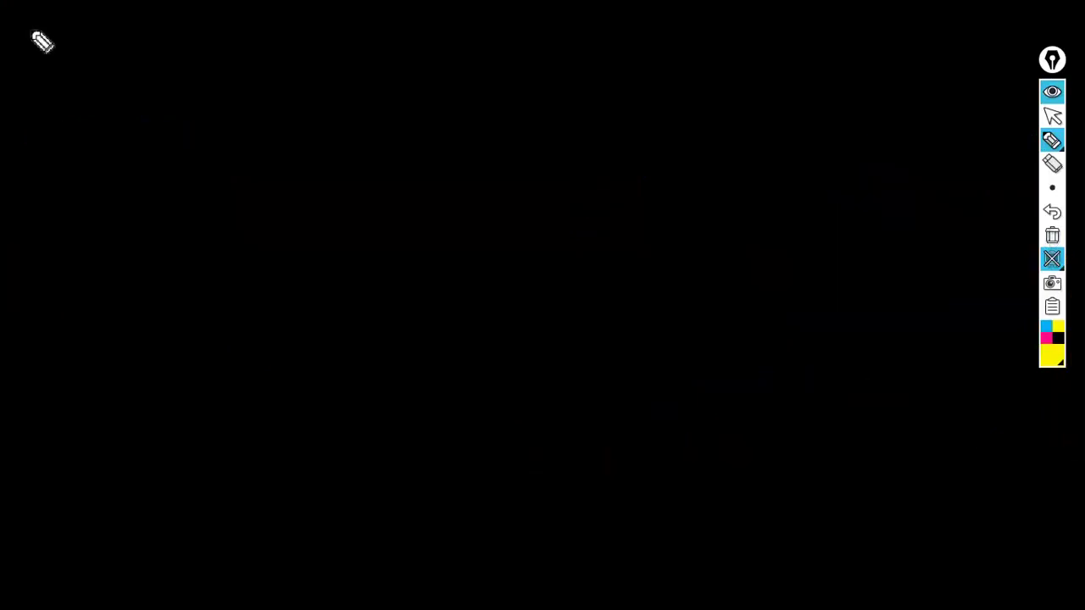
click(1052, 141)
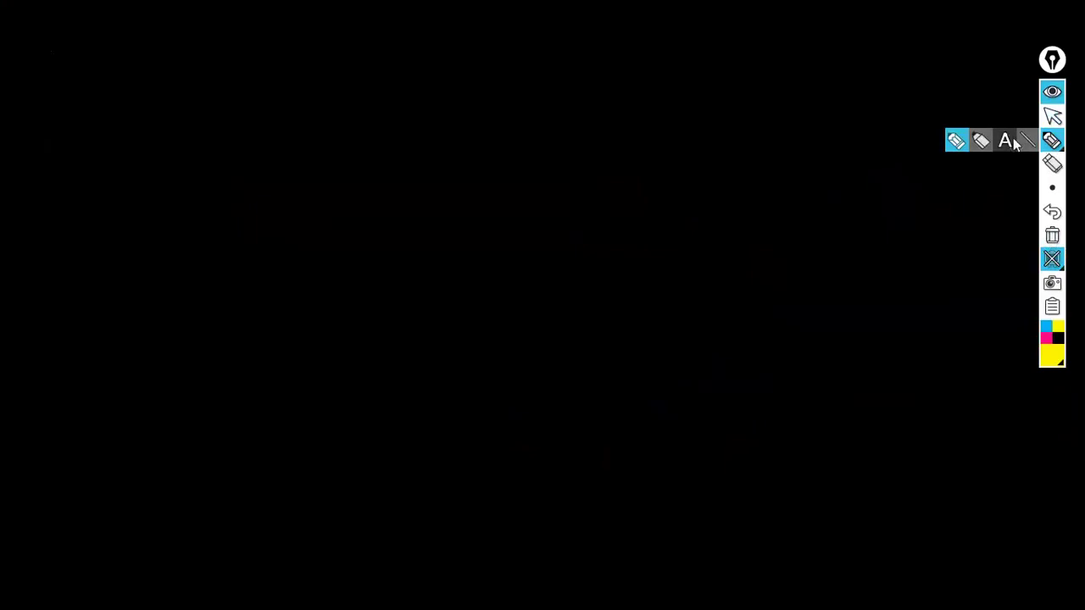
click(1005, 141)
click(118, 59)
click(7, 23)
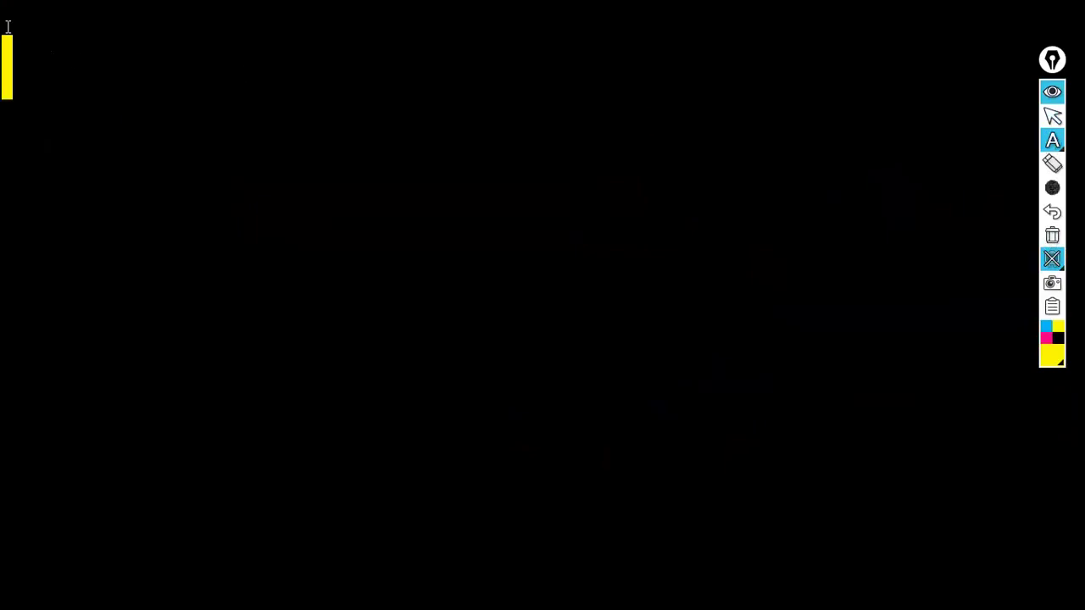
click(24, 21)
text(What)
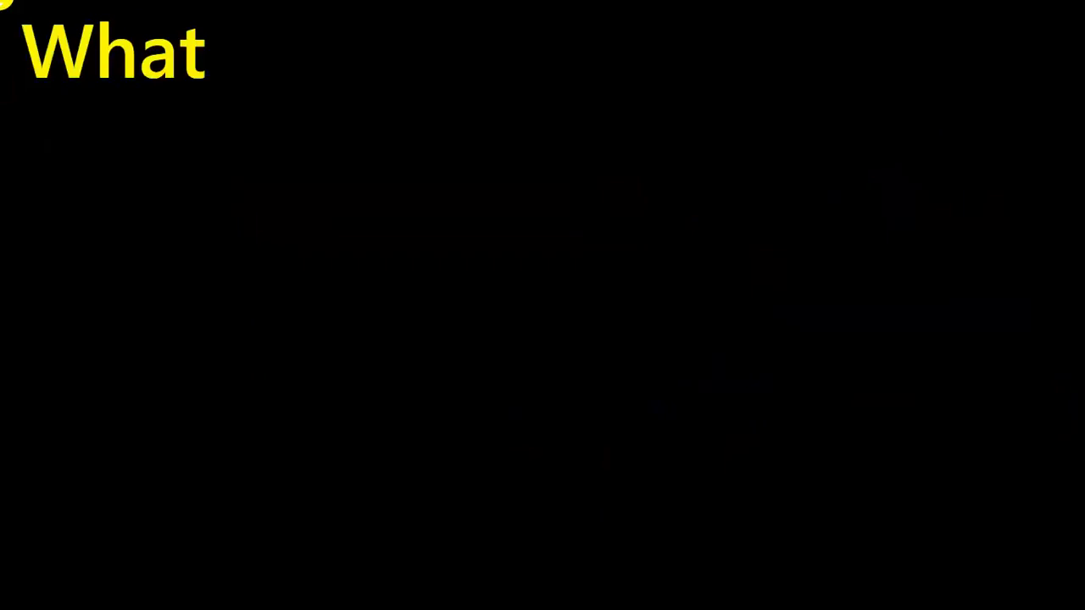
text( is a Controller)
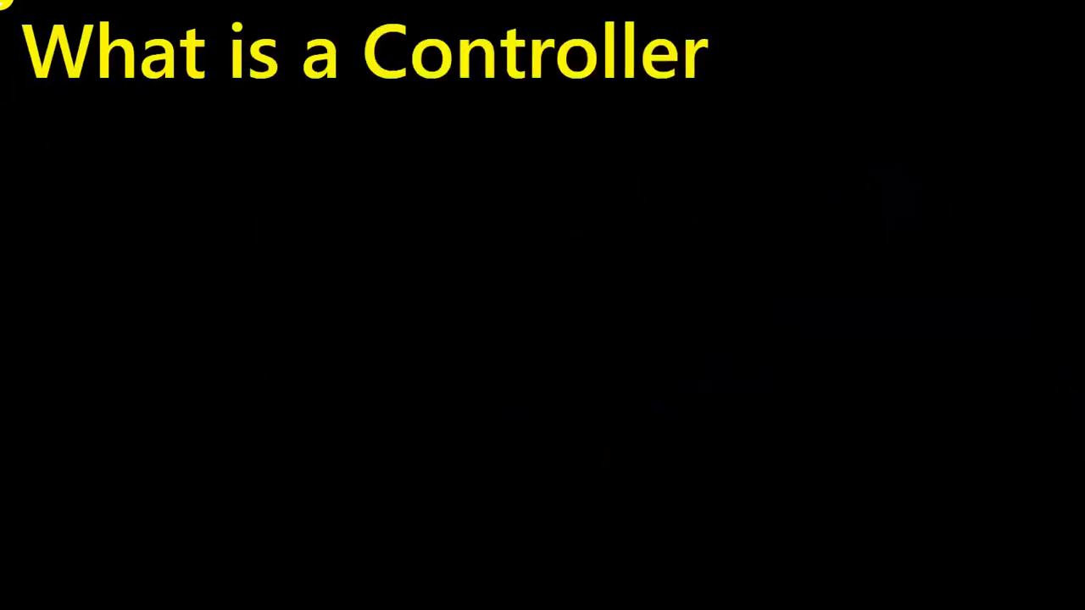
text(?)
key(Return)
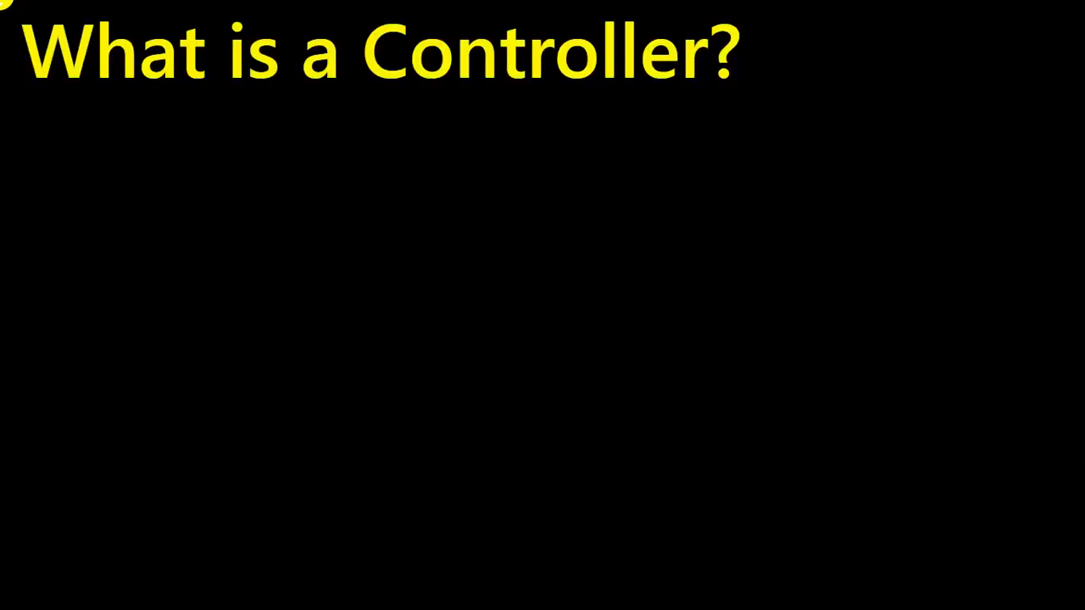
Add the line "Enables us to have script elements" below the heading on the annotation board
text(En)
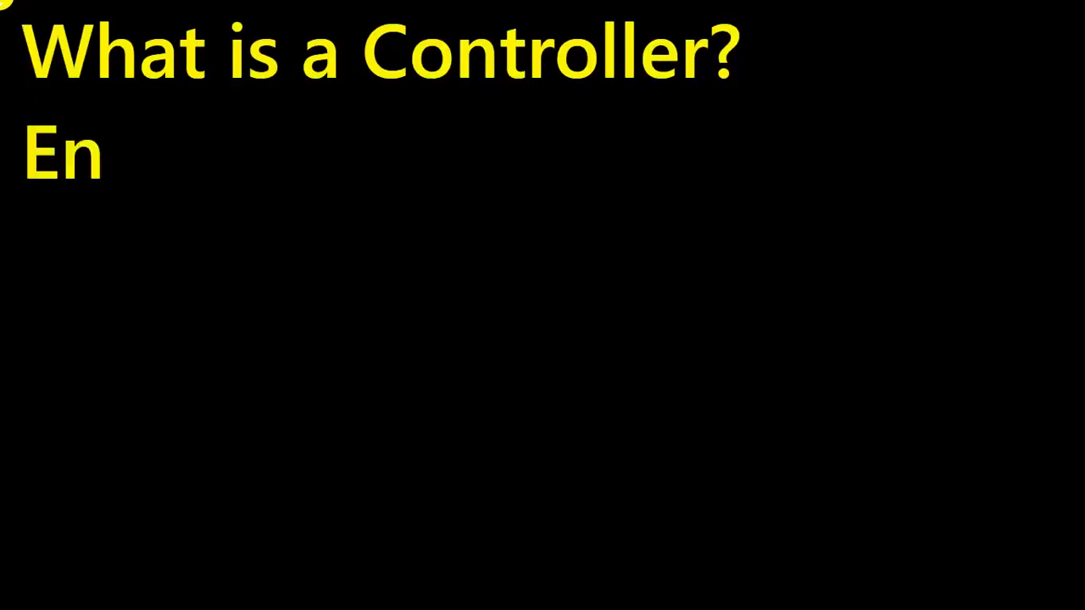
text(ables us to )
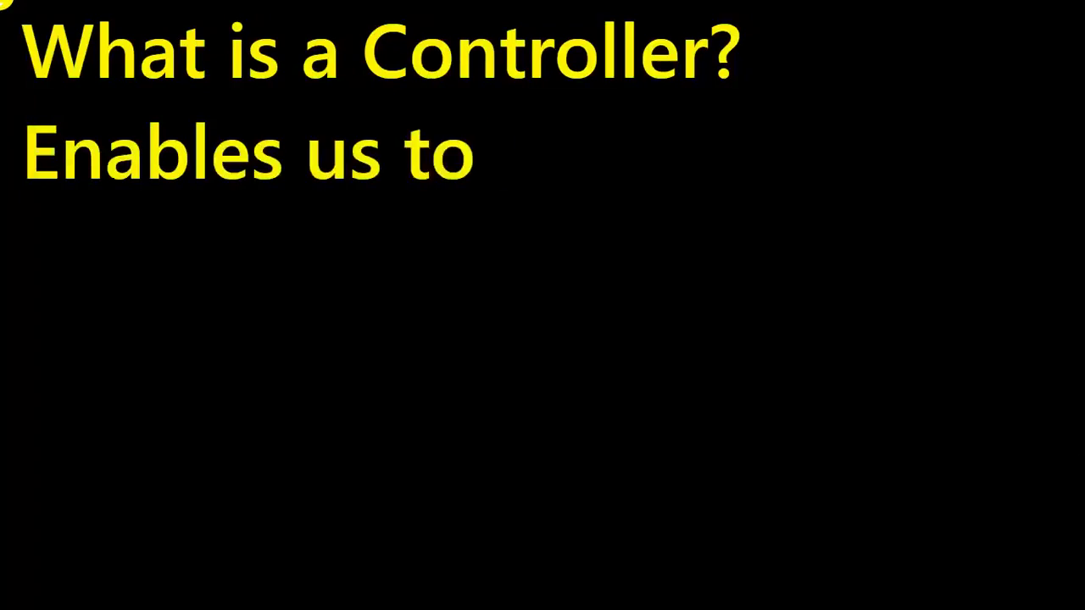
text(have s)
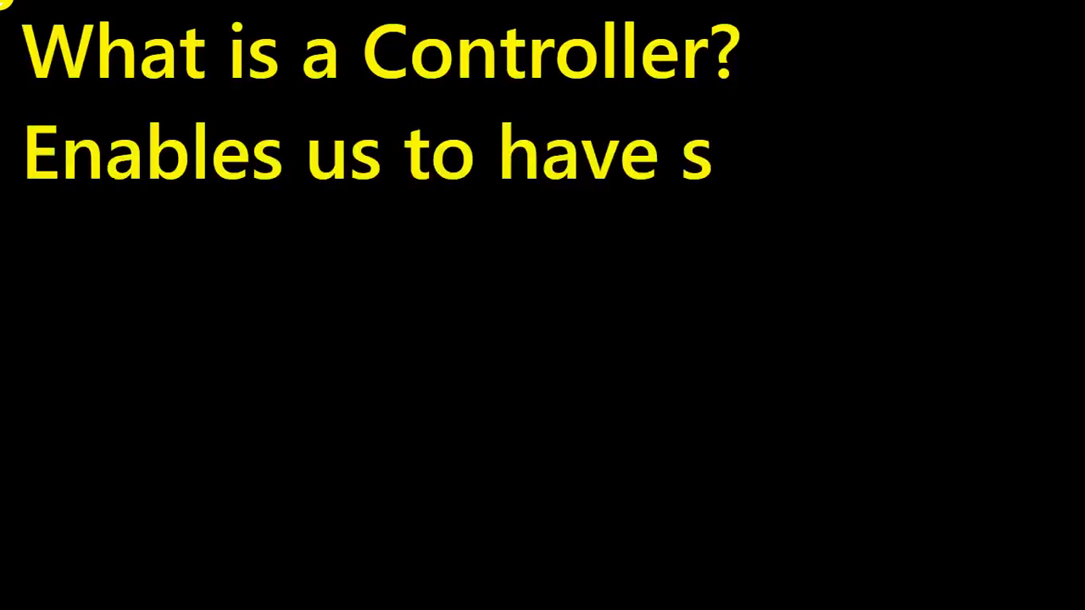
text(cript eleme)
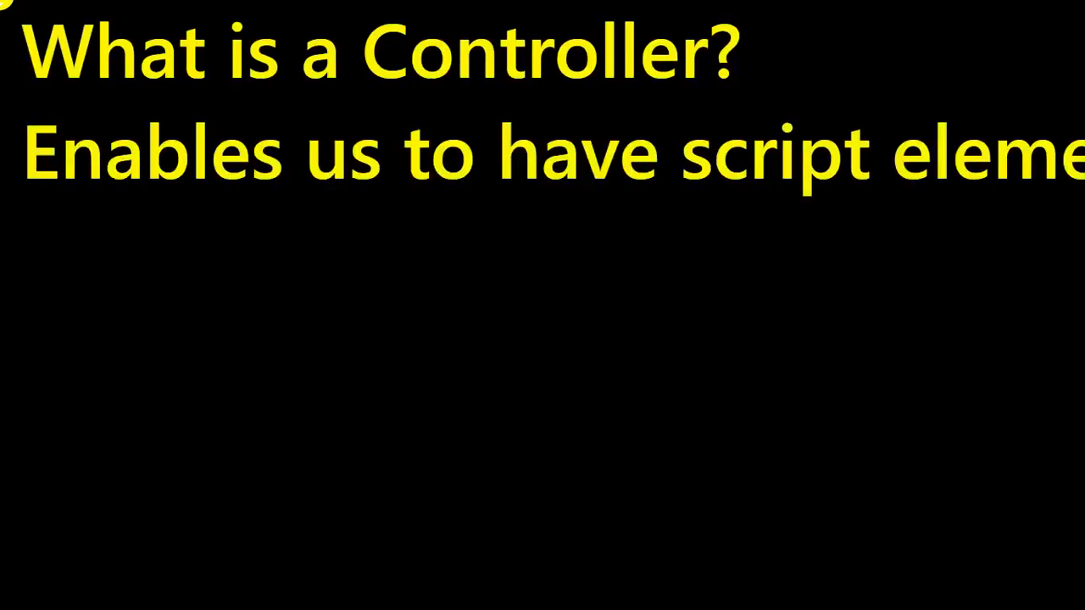
text(nts)
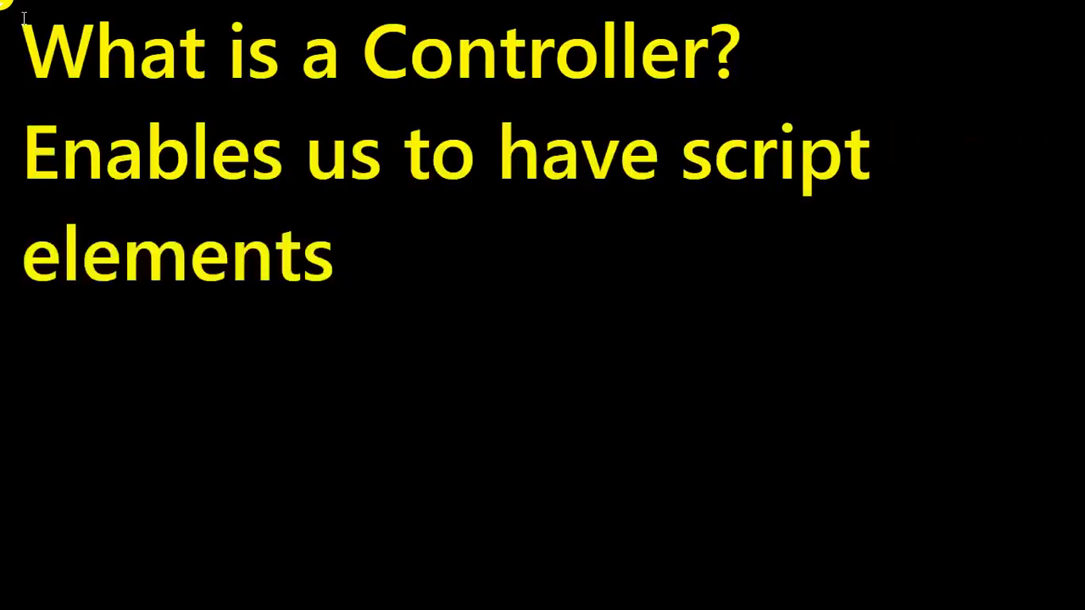
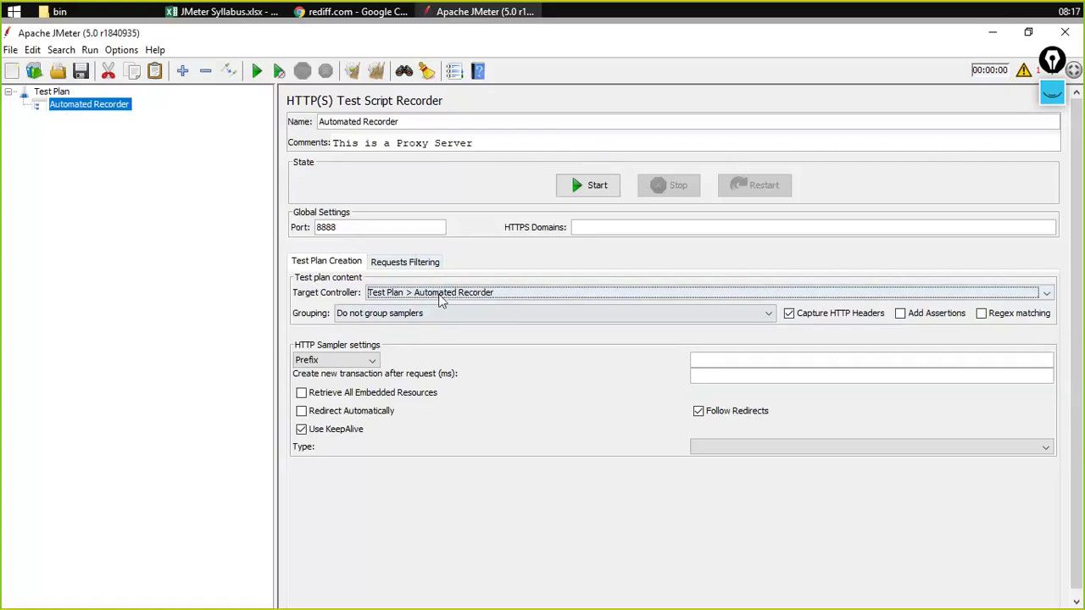
With Test Plan > Automated Recorder chosen as the target controller, start the recorder and acknowledge the root CA certificate notice
click(464, 297)
click(452, 295)
click(582, 186)
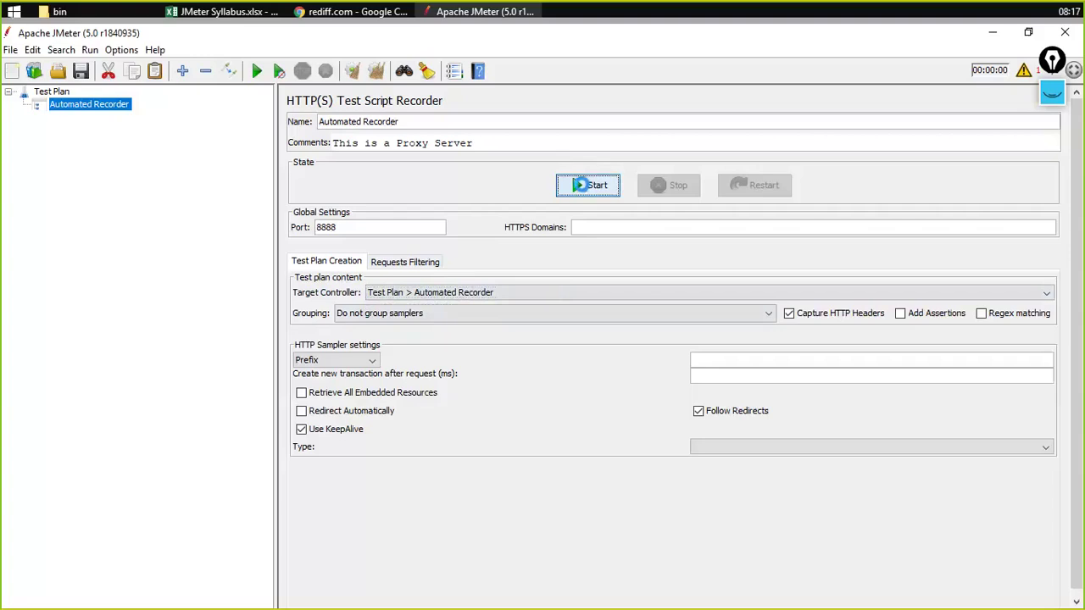
click(581, 185)
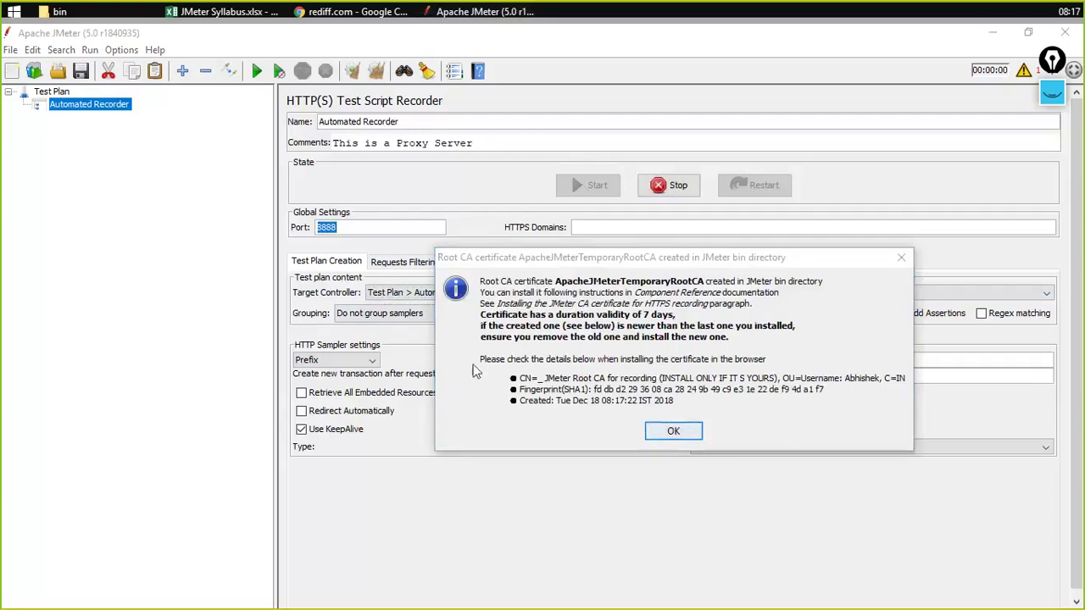
click(694, 430)
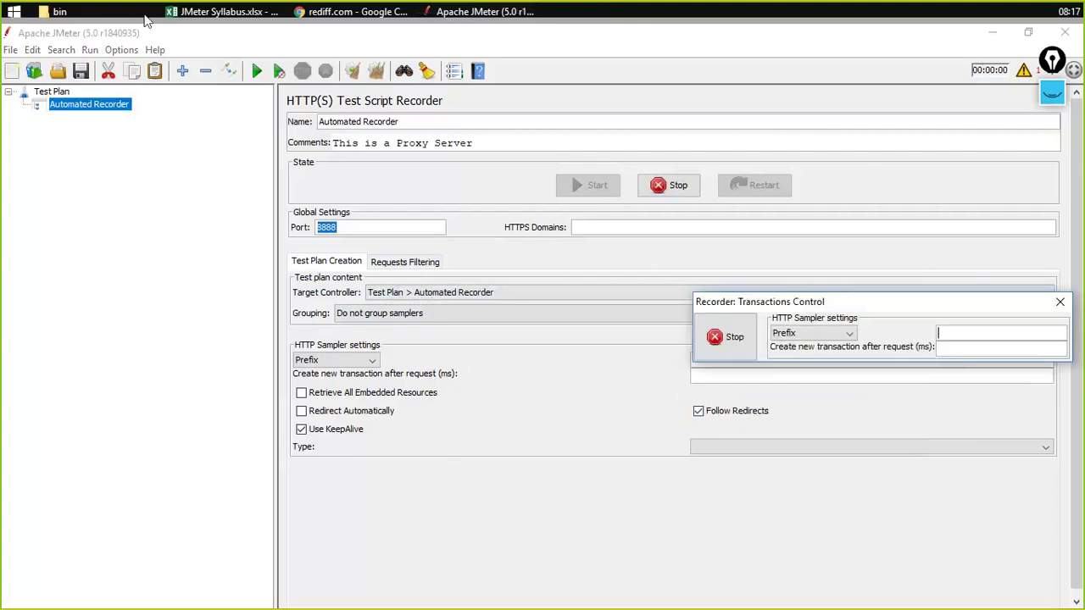
Switch to Chrome and load rediff.com again through the running recorder
click(350, 16)
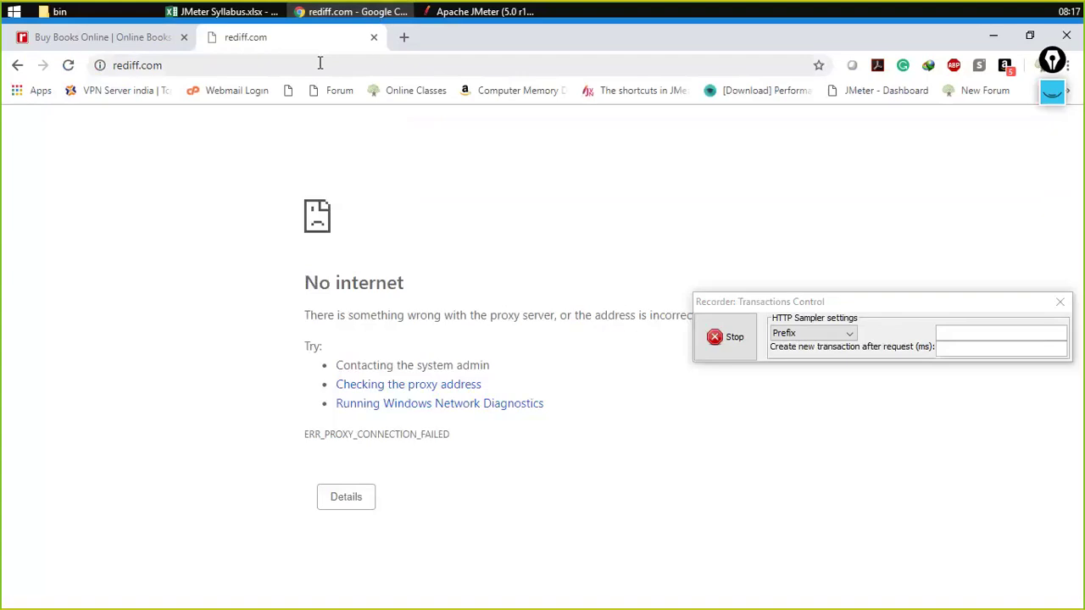
click(321, 63)
key(Return)
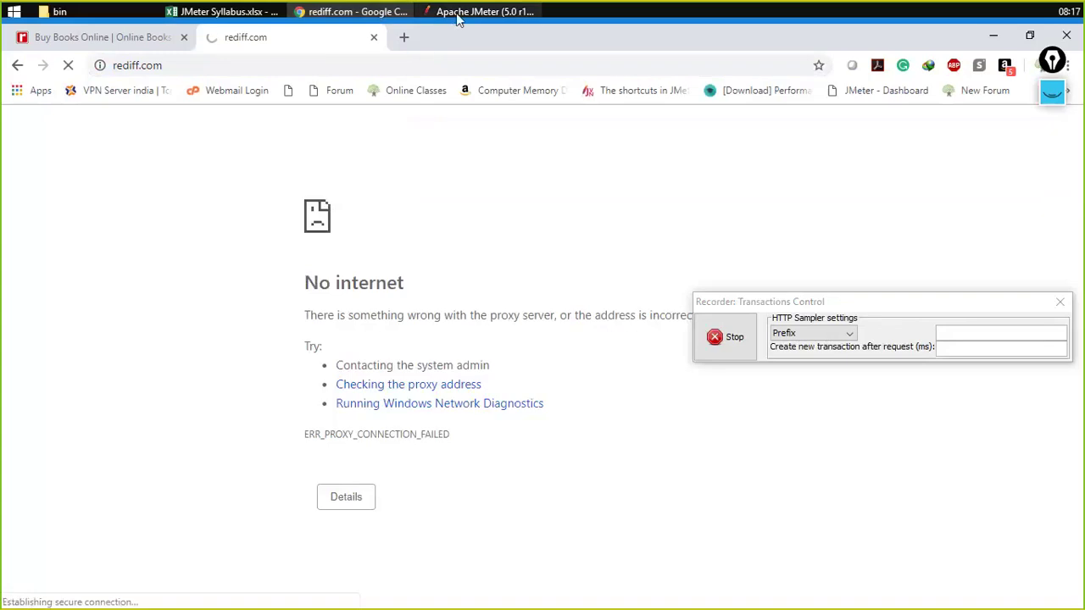
Return to JMeter and open the first recorded request under Automated Recorder to examine its details
mouse_move(458, 19)
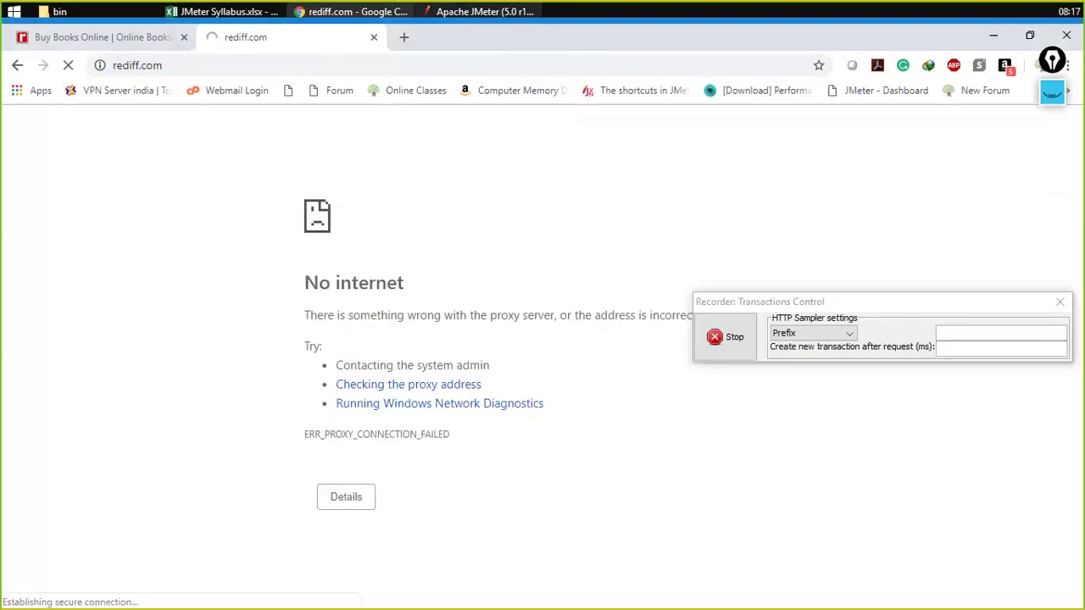
click(442, 12)
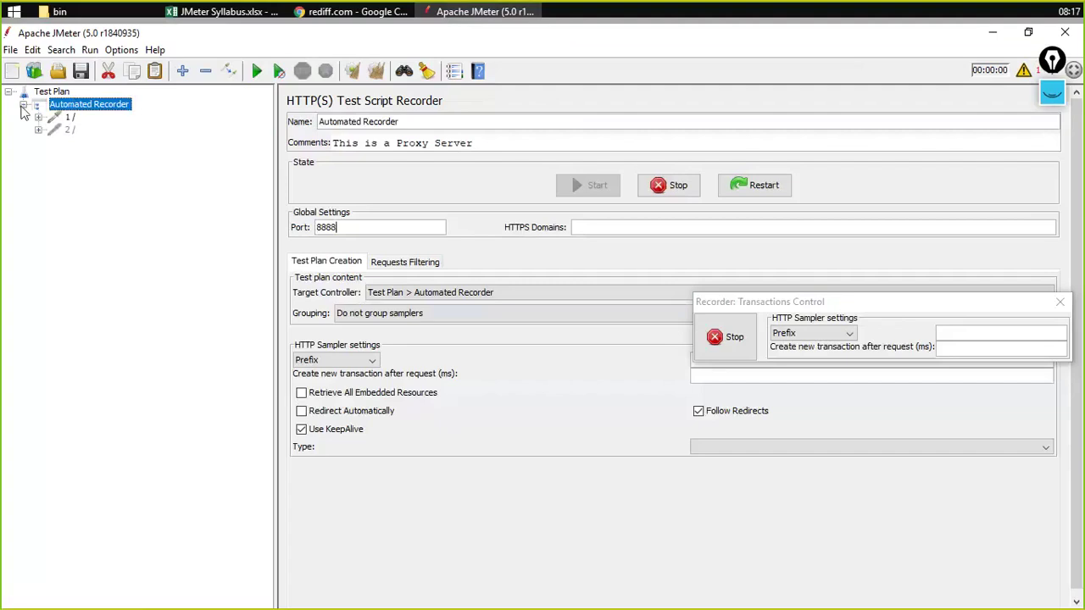
click(56, 118)
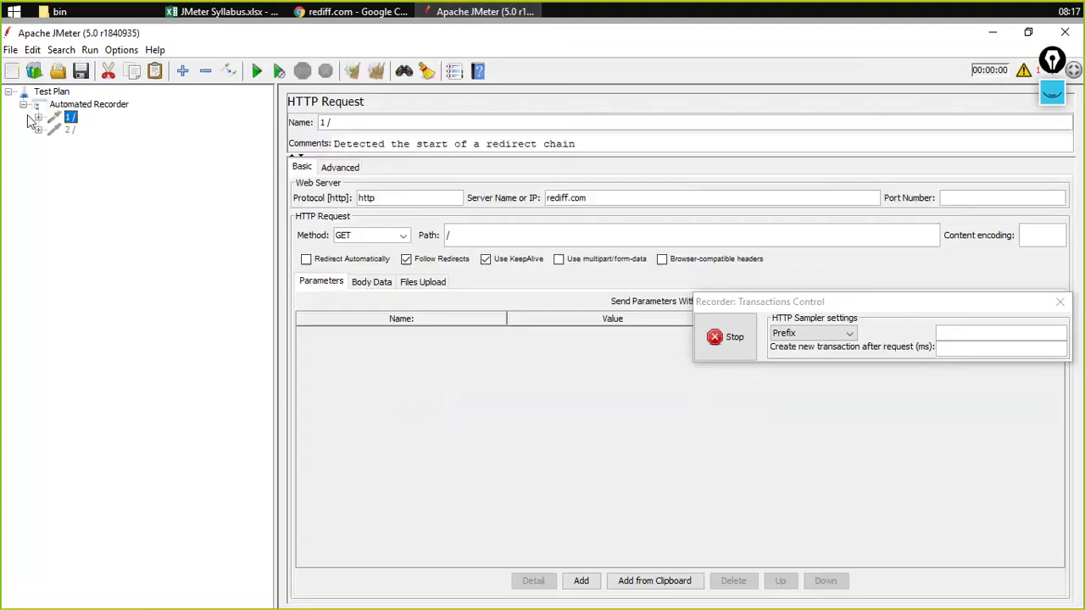
Compare the server names of the first two recorded requests under Automated Recorder, expanding the second request
drag(605, 206, 521, 203)
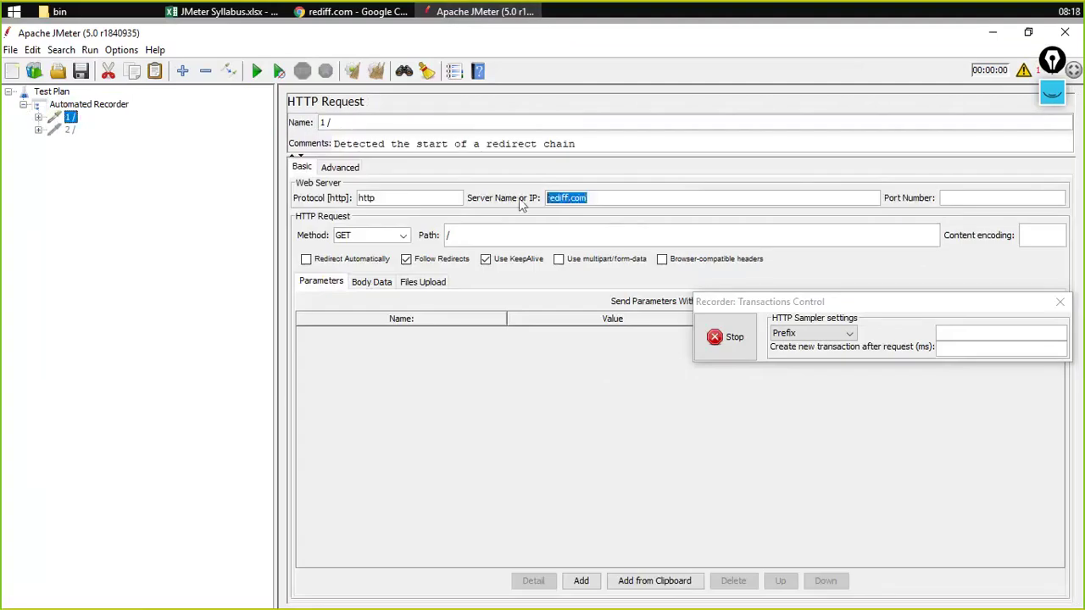
click(39, 130)
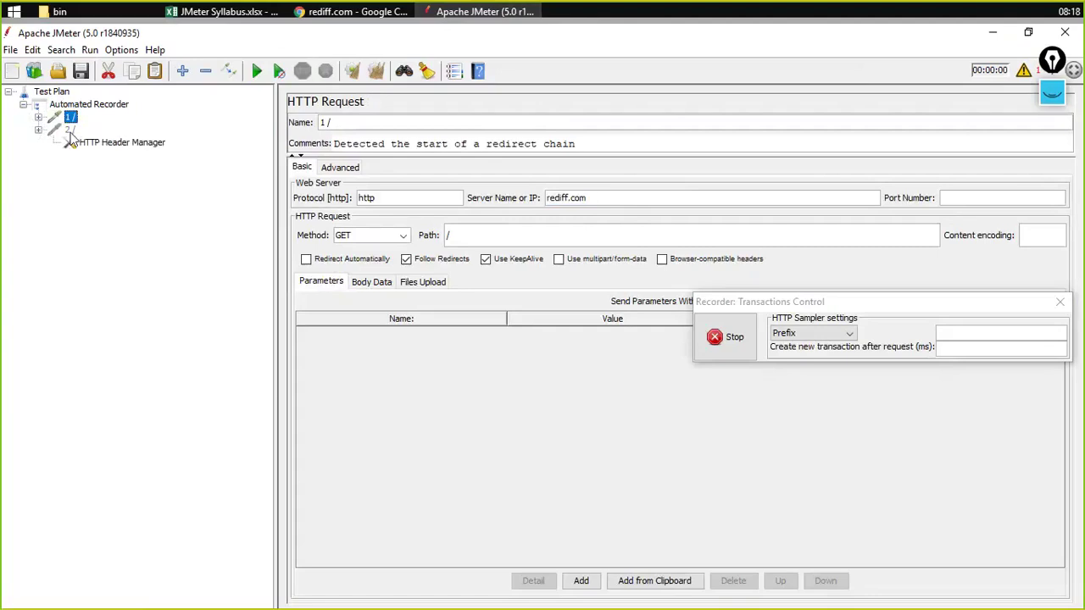
click(70, 131)
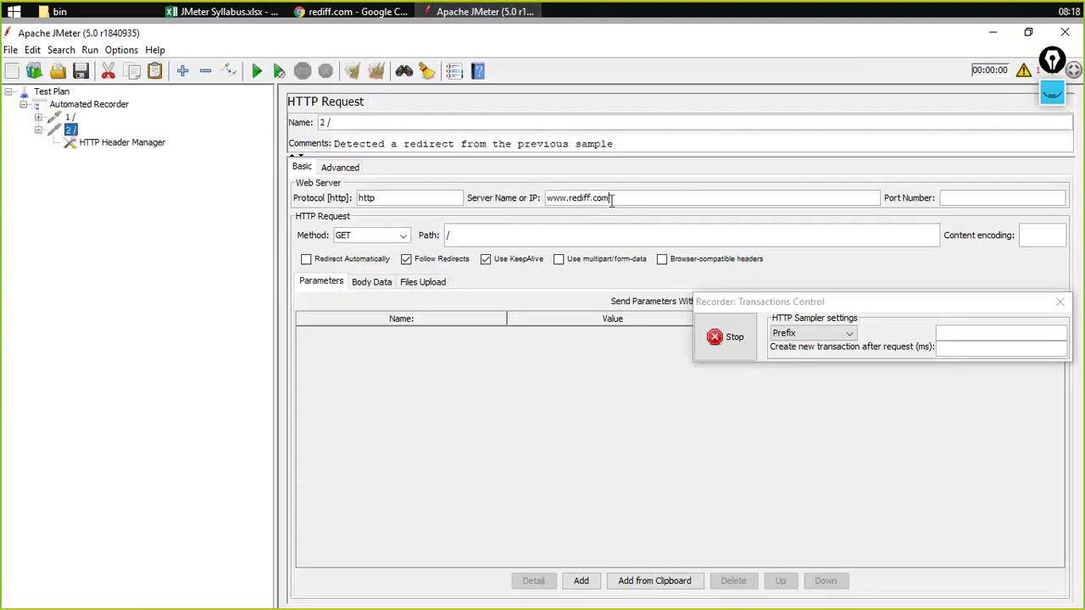
drag(611, 201, 525, 199)
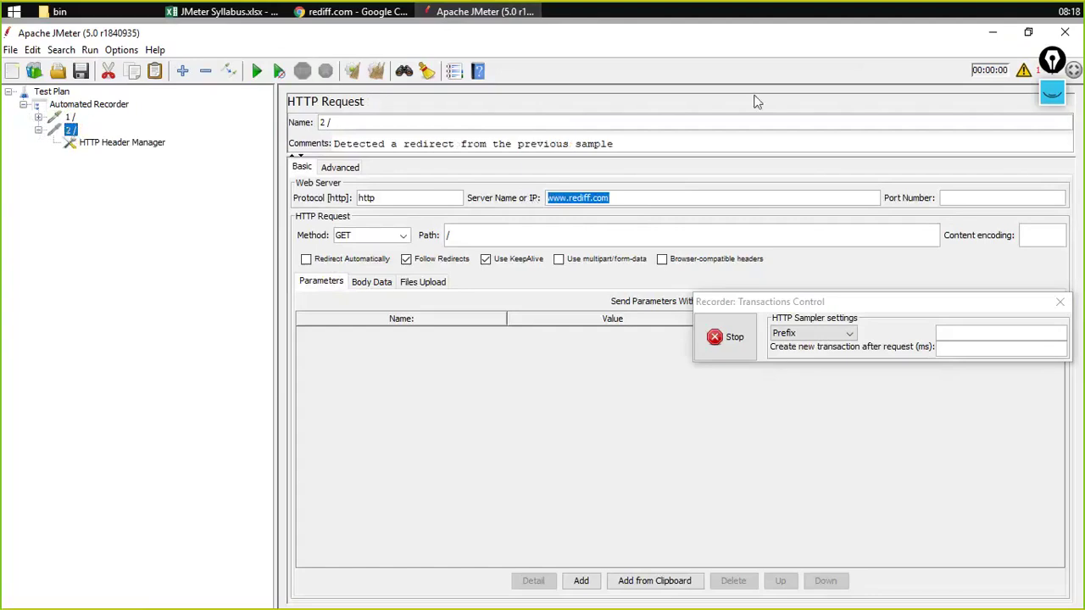
click(71, 118)
click(72, 130)
key(alt+Tab)
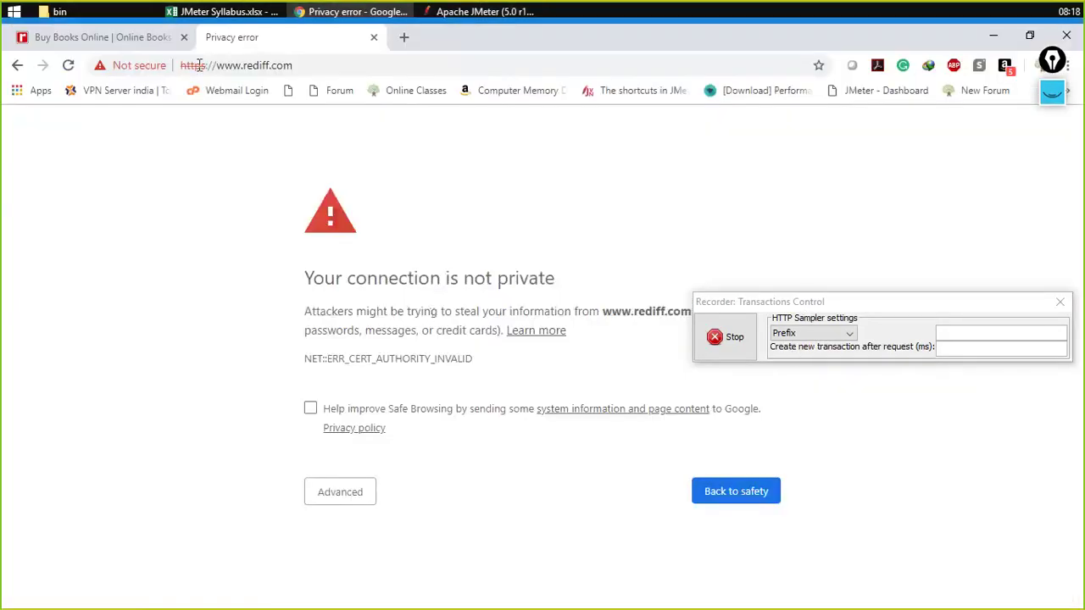
drag(200, 66, 212, 68)
key(BackSpace)
key(Return)
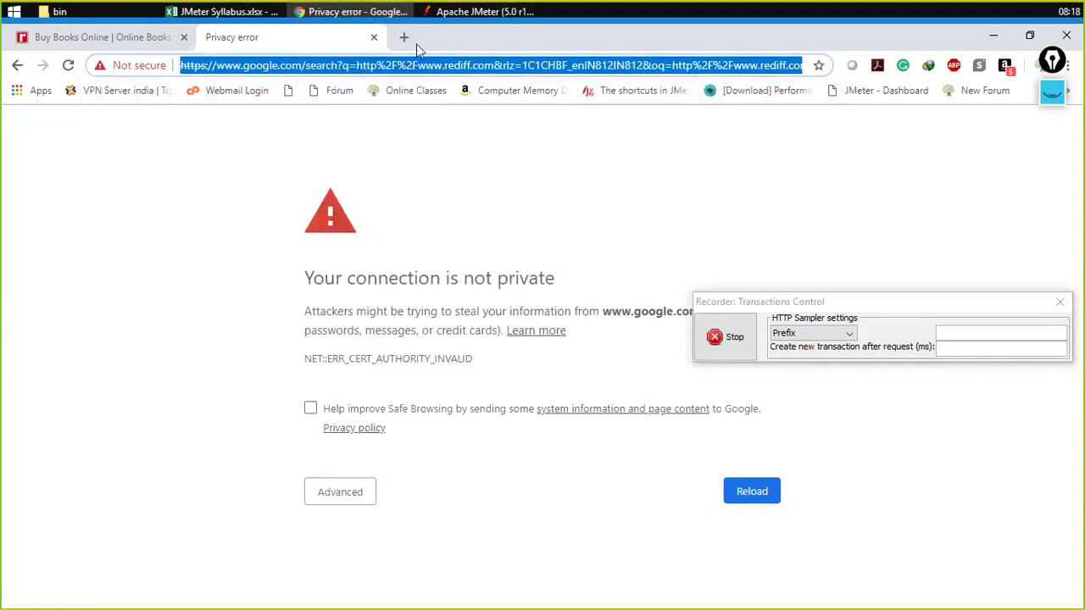
Load jmeter.apache.org in the current browser tab through the running recorder
key(BackSpace)
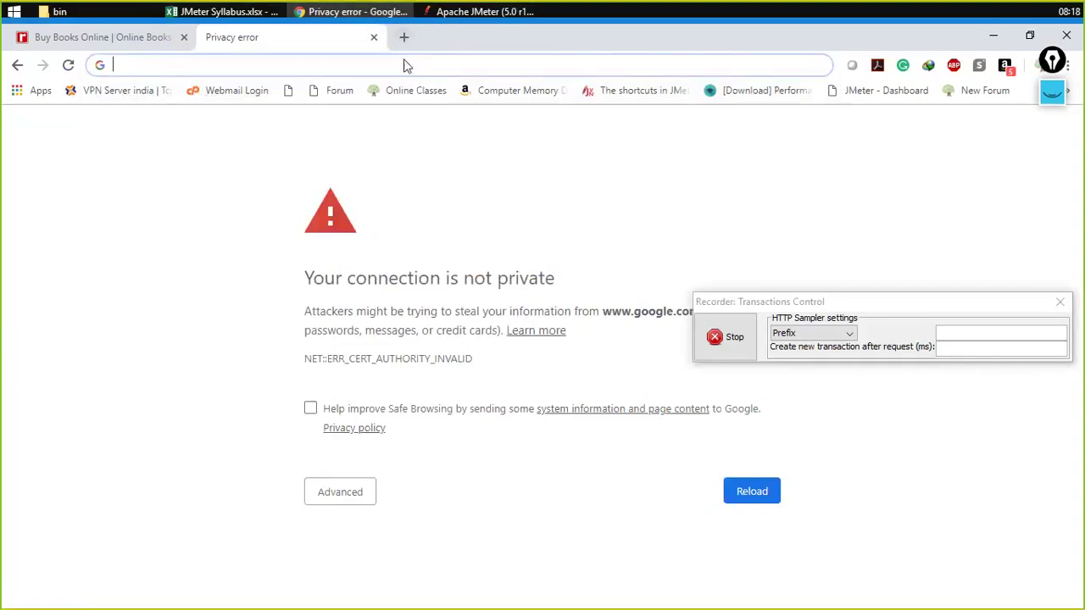
text(jmeter.apache.org)
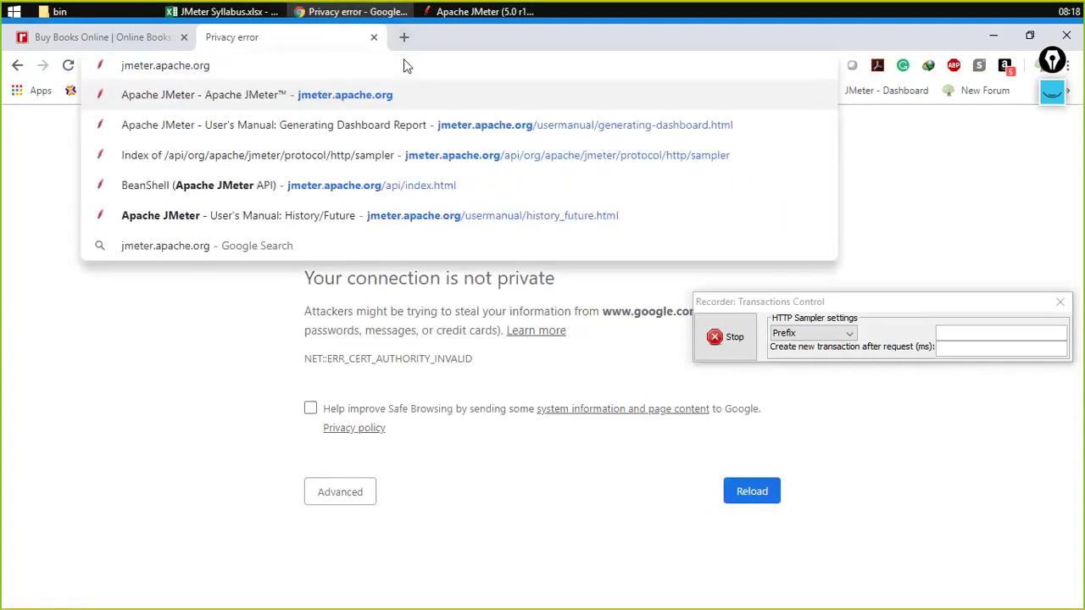
key(Escape)
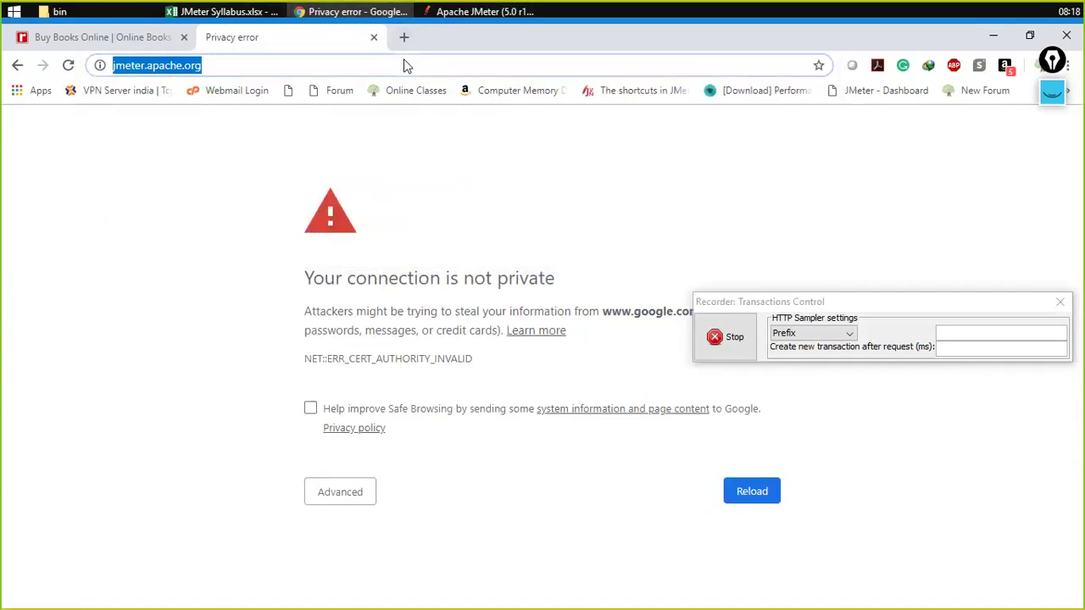
key(Return)
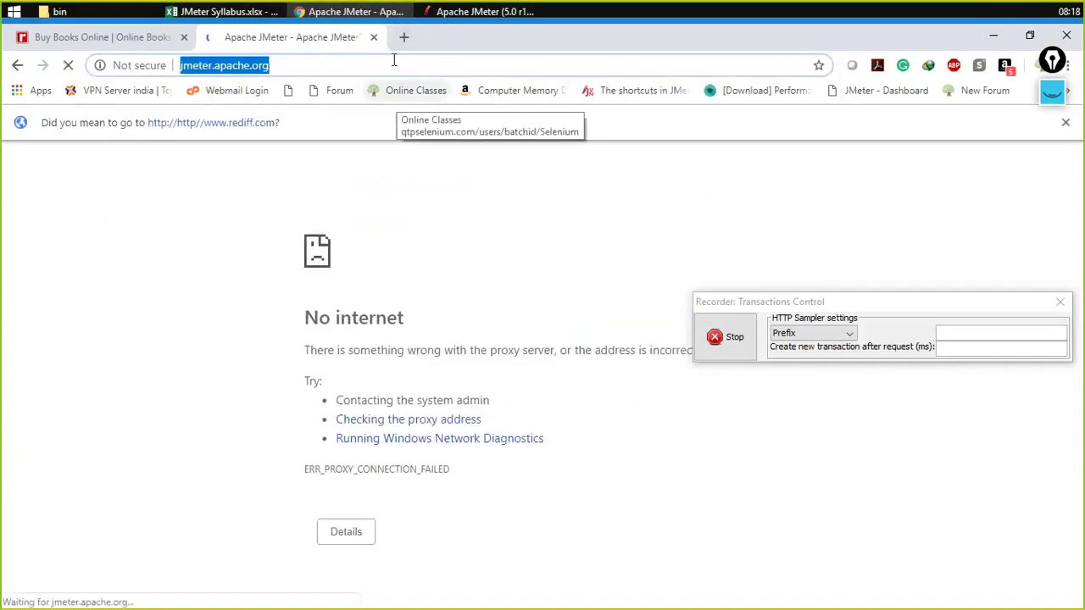
Return to JMeter and examine the recorded jmeter.apache.org requests, from the root page through the stylesheet, logos and favicon
click(441, 11)
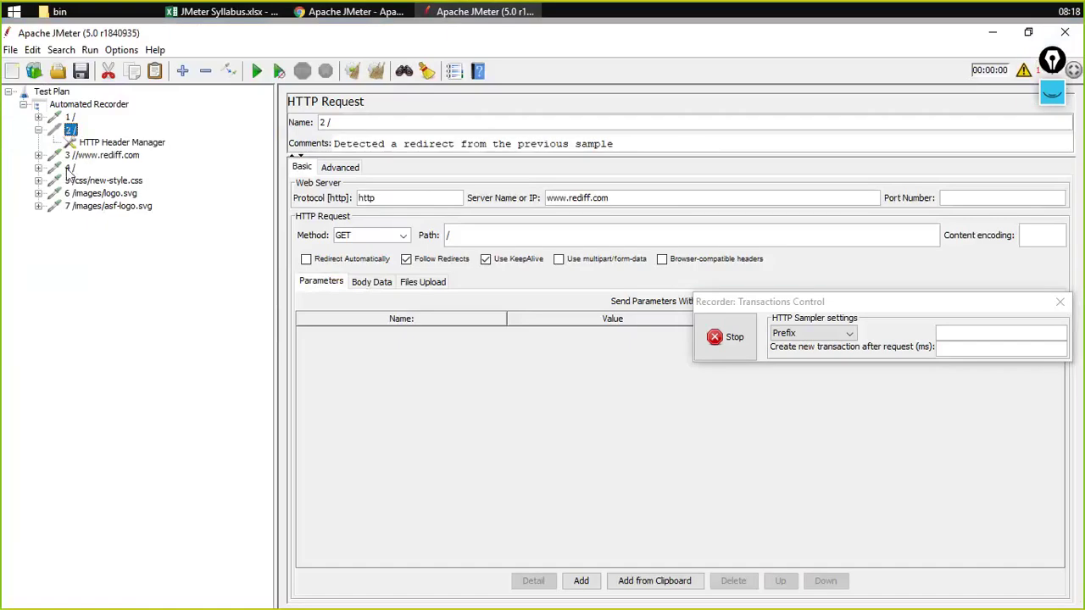
click(70, 168)
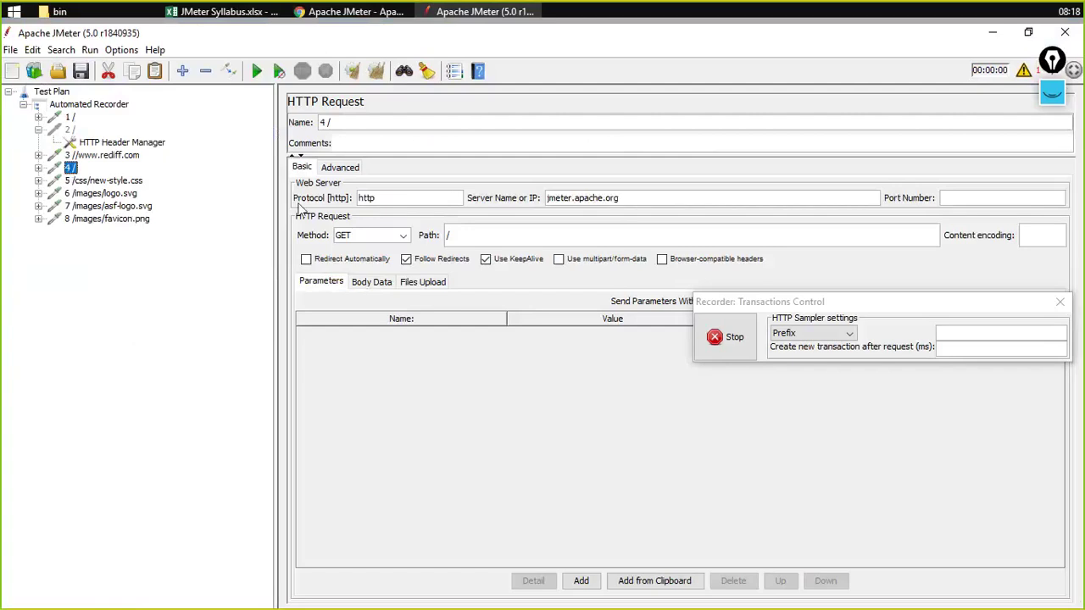
click(100, 182)
click(98, 195)
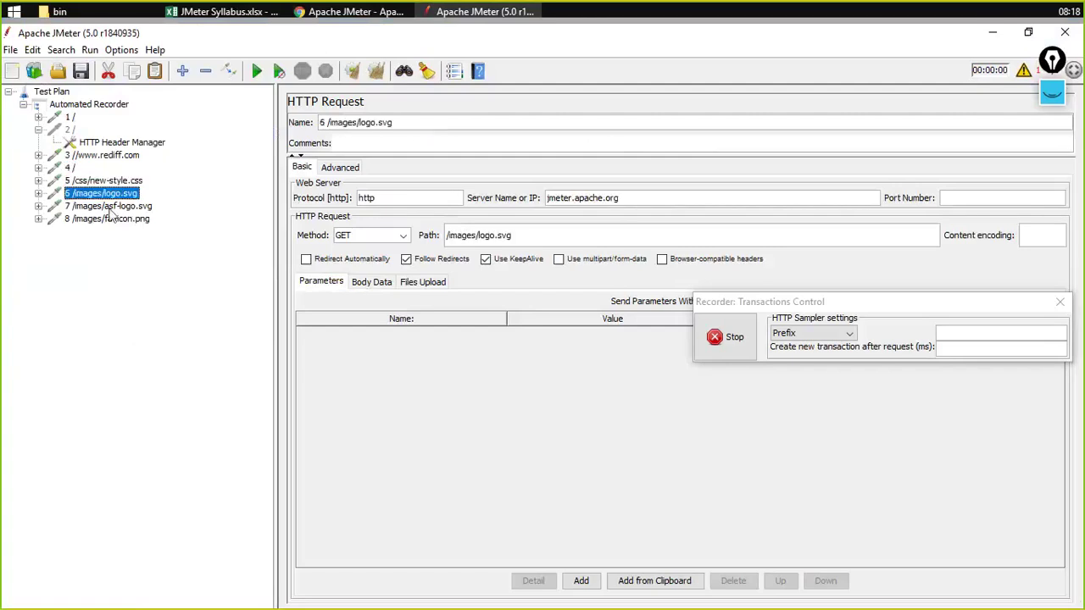
click(109, 206)
click(120, 220)
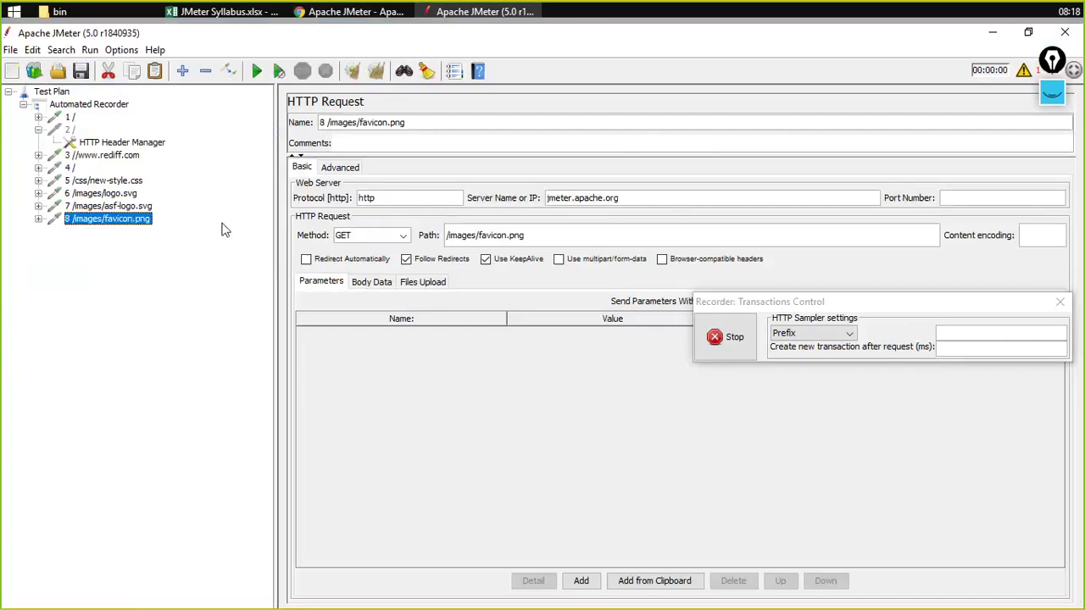
click(133, 206)
click(127, 194)
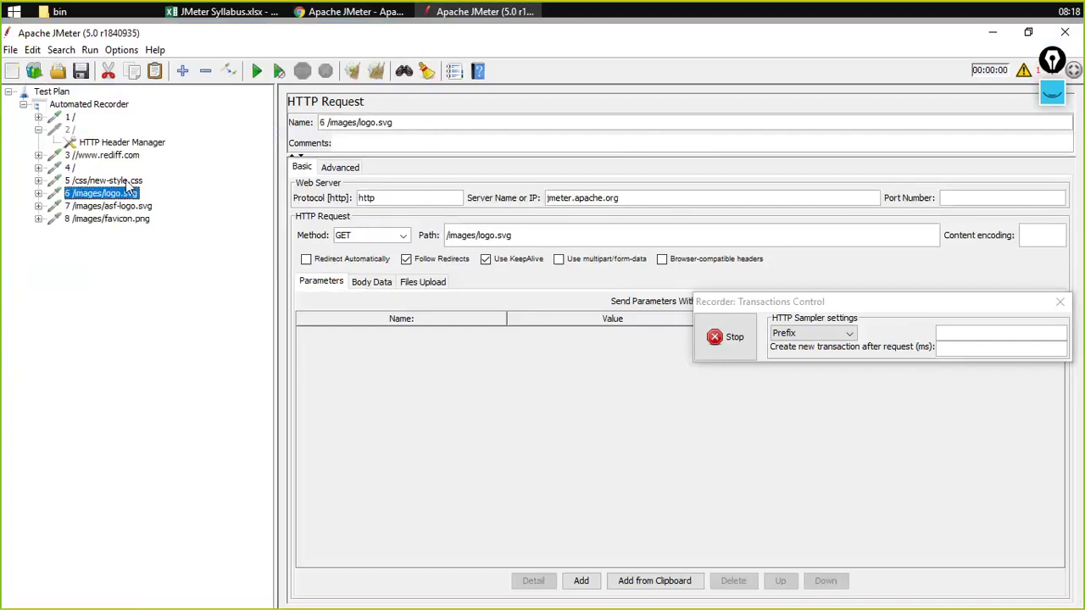
click(119, 180)
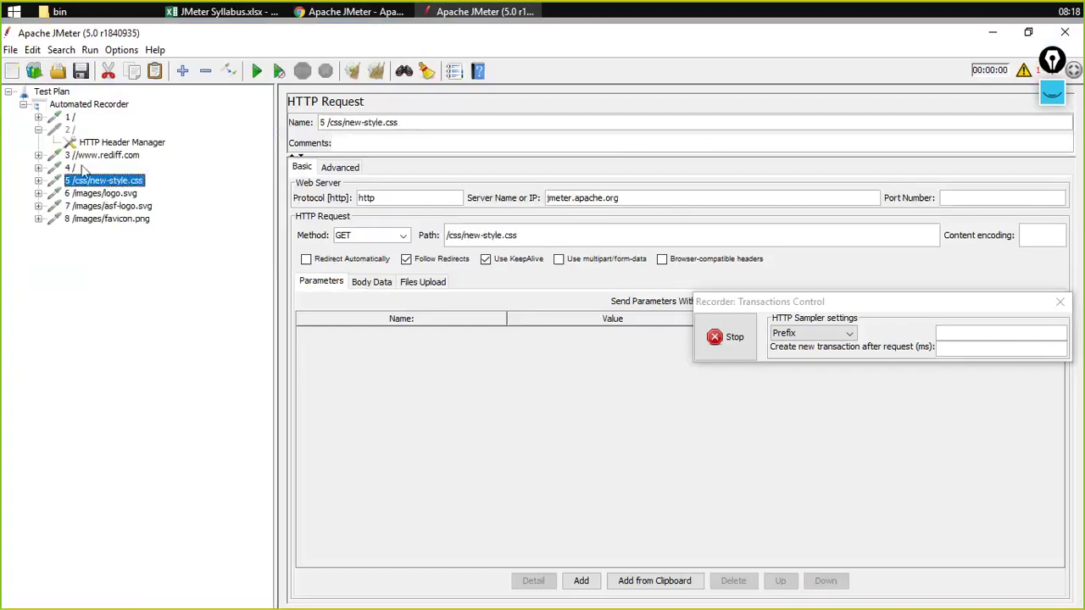
click(71, 169)
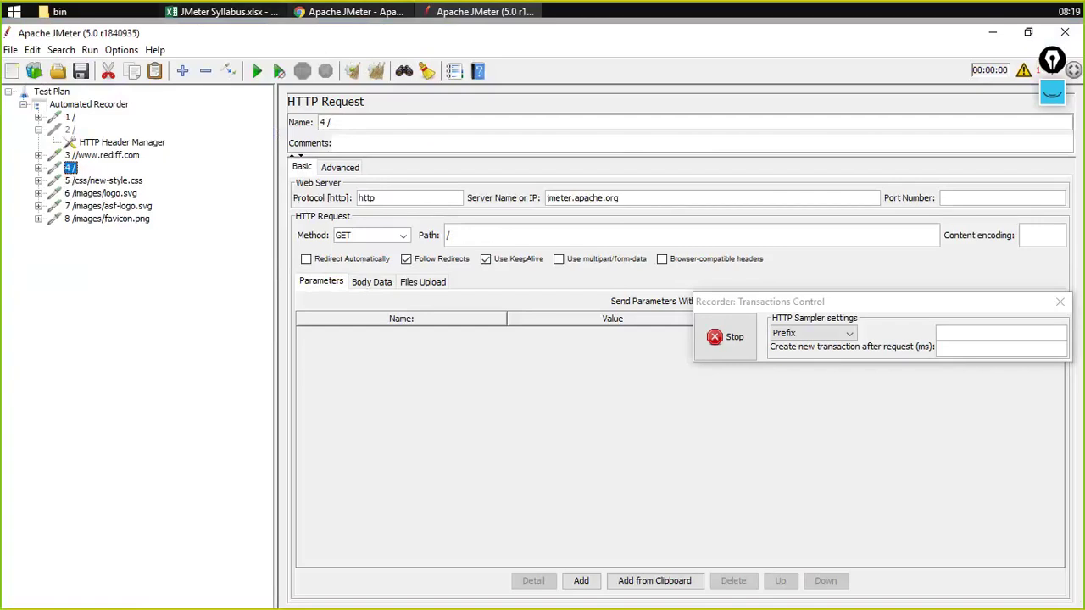
Switch to Chrome and open the Release Notes page of the JMeter site so the recorder captures it
mouse_move(339, 13)
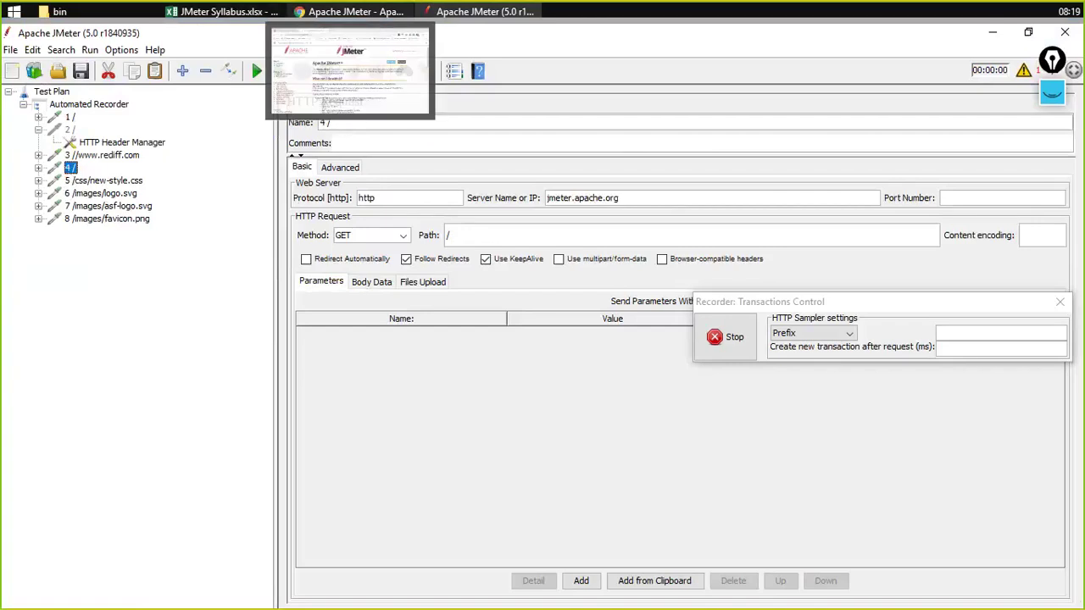
click(339, 13)
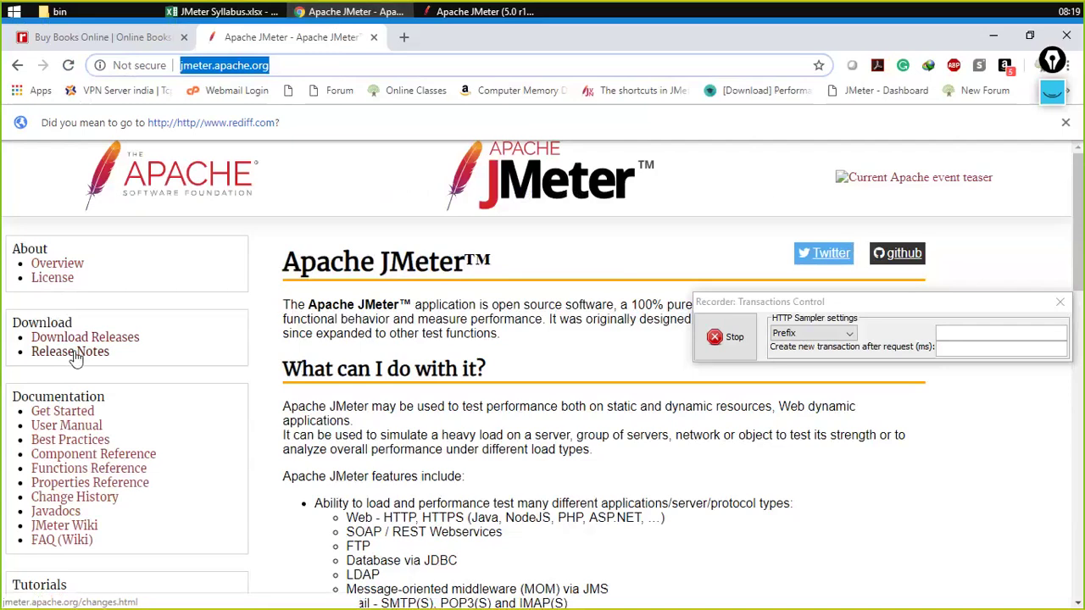
click(74, 356)
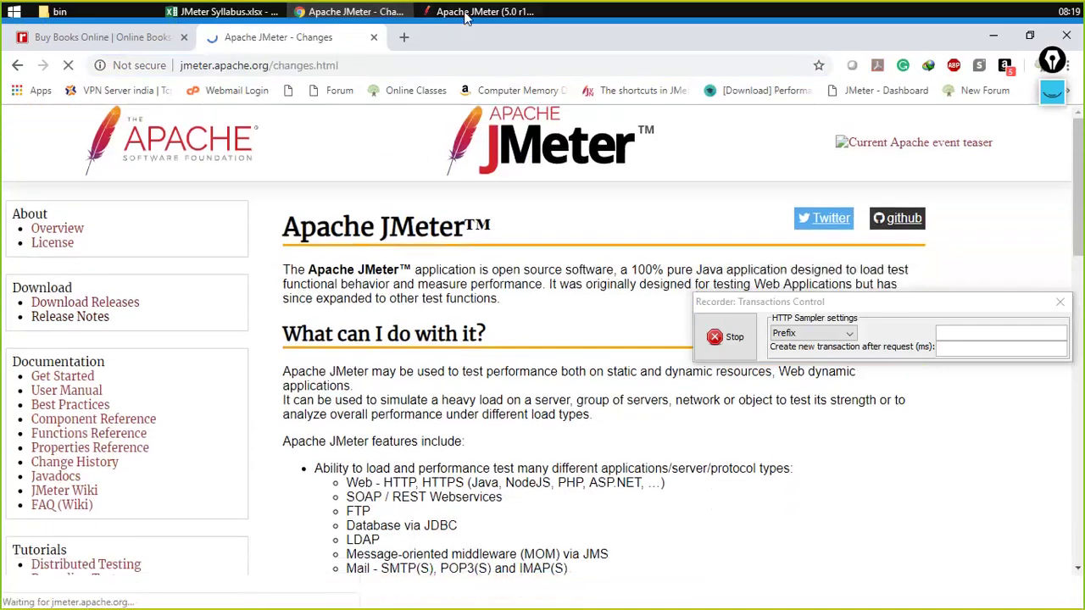
Return to JMeter and compare the path of the recorded /changes.html request with the page open in Chrome
click(464, 17)
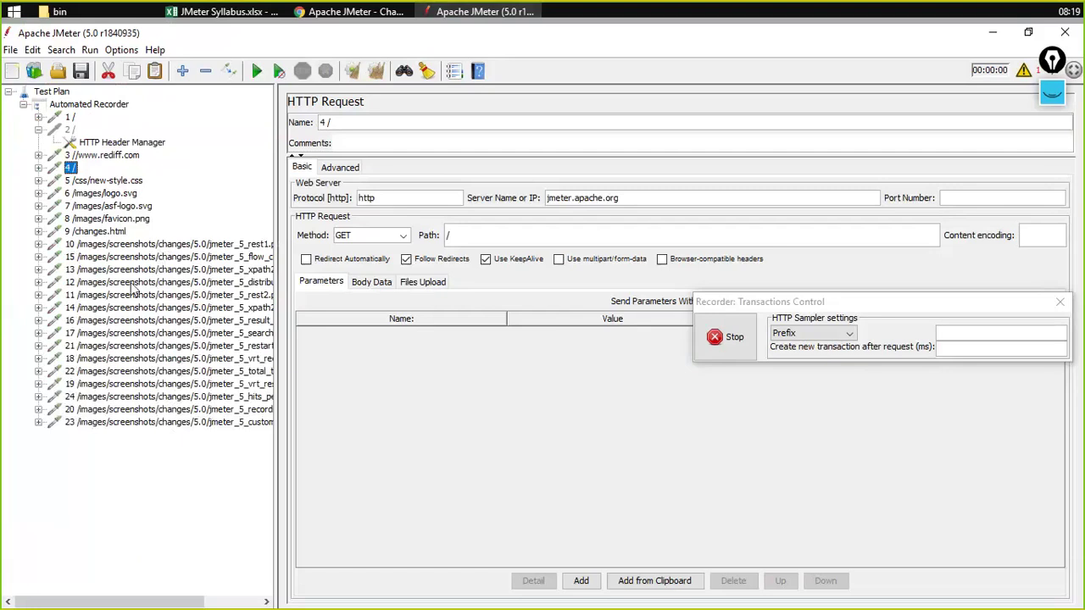
click(95, 232)
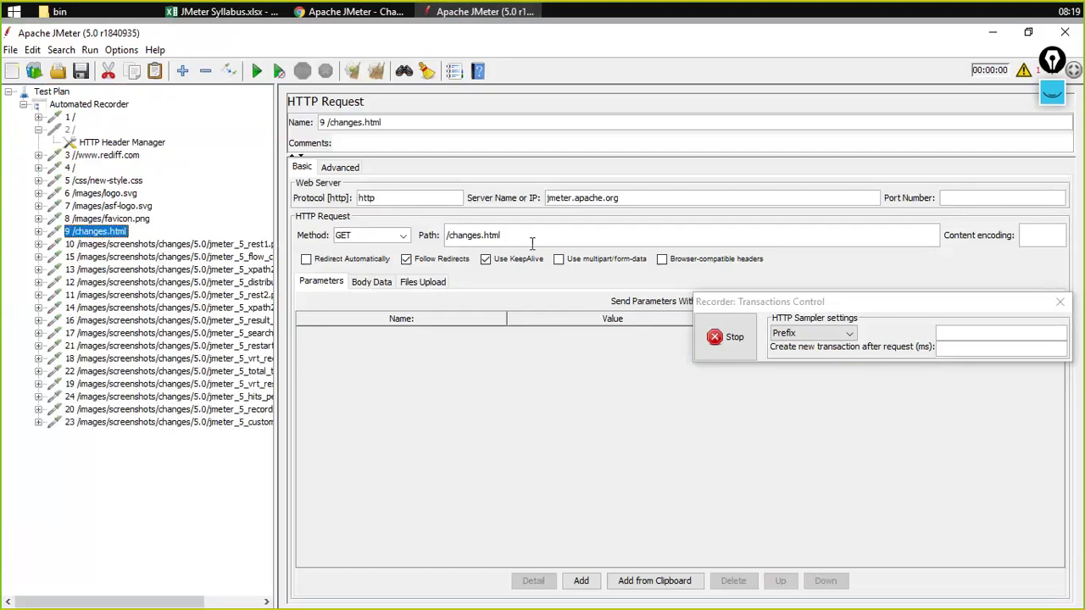
drag(532, 243, 366, 229)
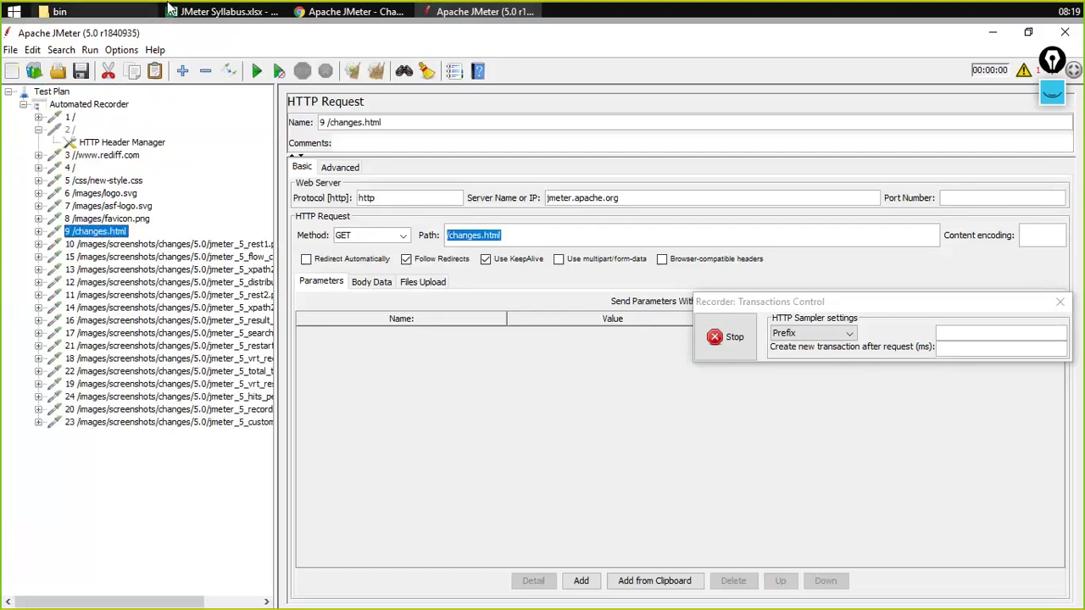
click(324, 15)
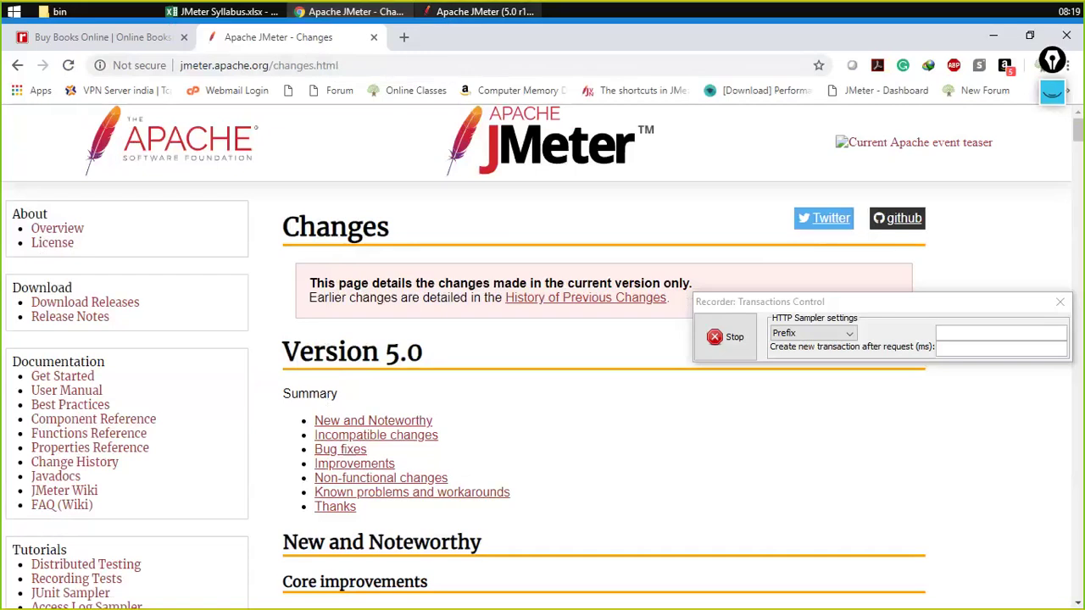
click(479, 11)
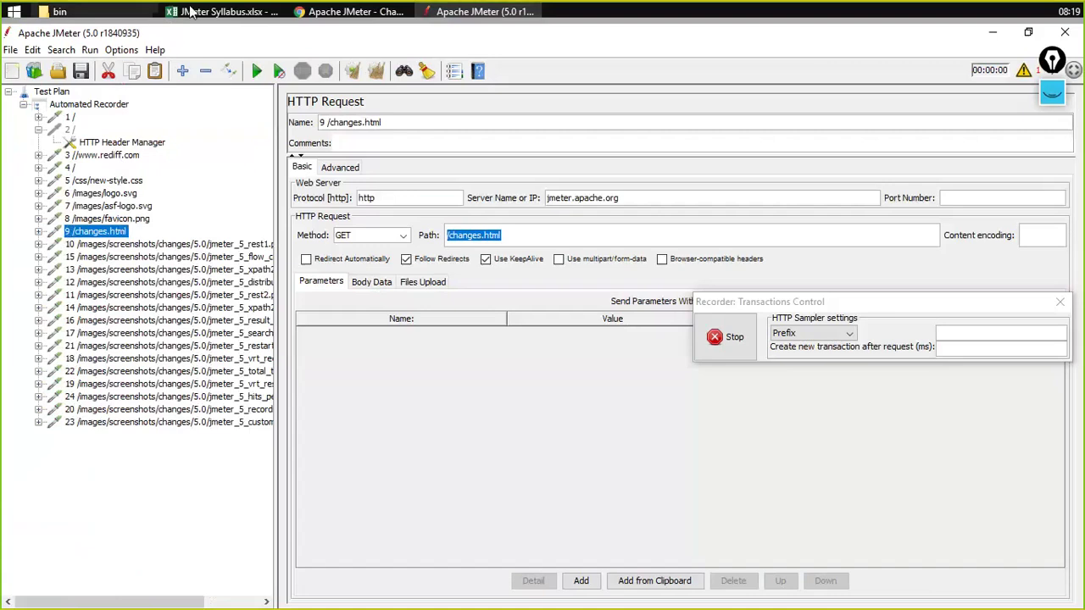
Open the JMeter site's Overview page in Chrome, and examine the recorded /index.html request in JMeter
click(337, 12)
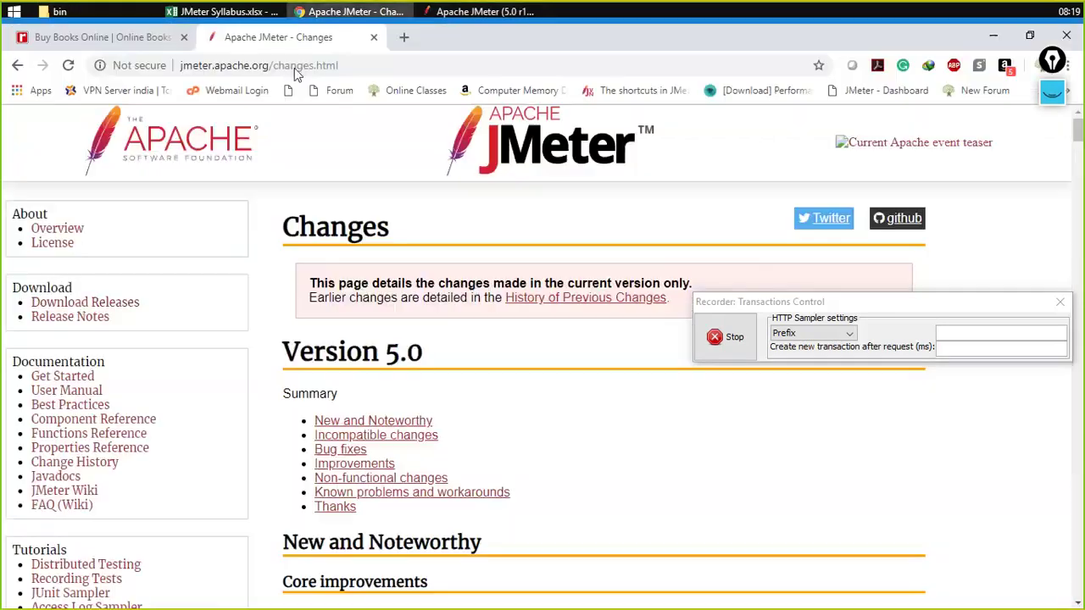
click(49, 229)
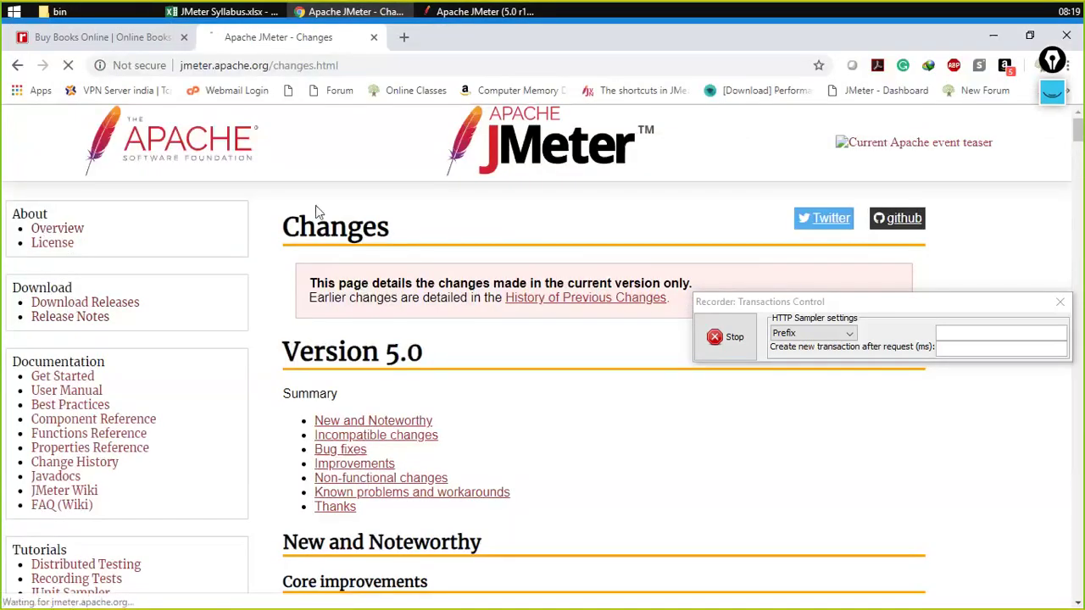
click(500, 12)
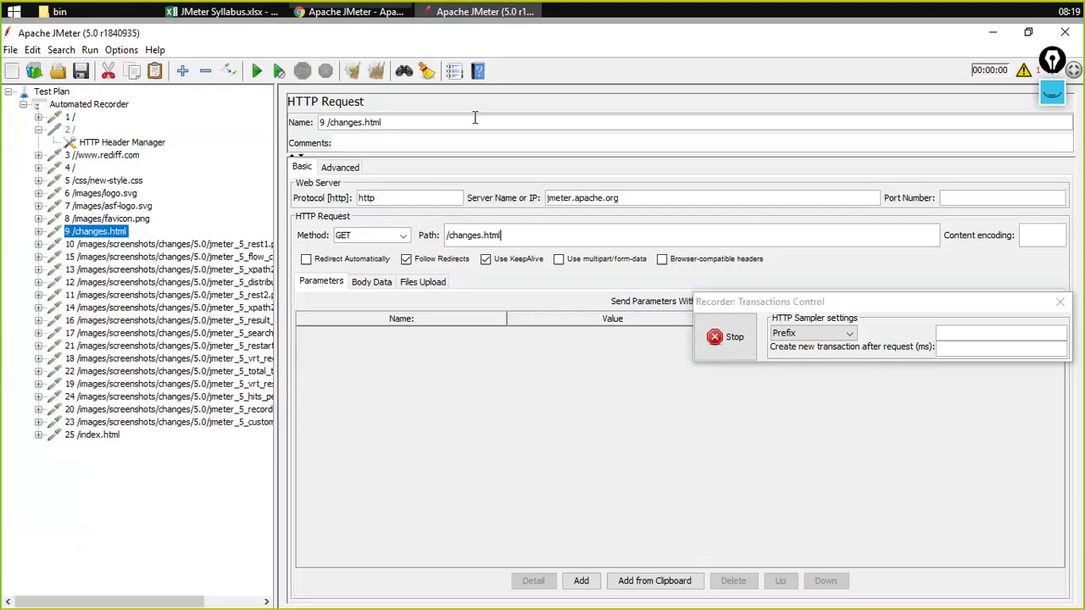
click(102, 435)
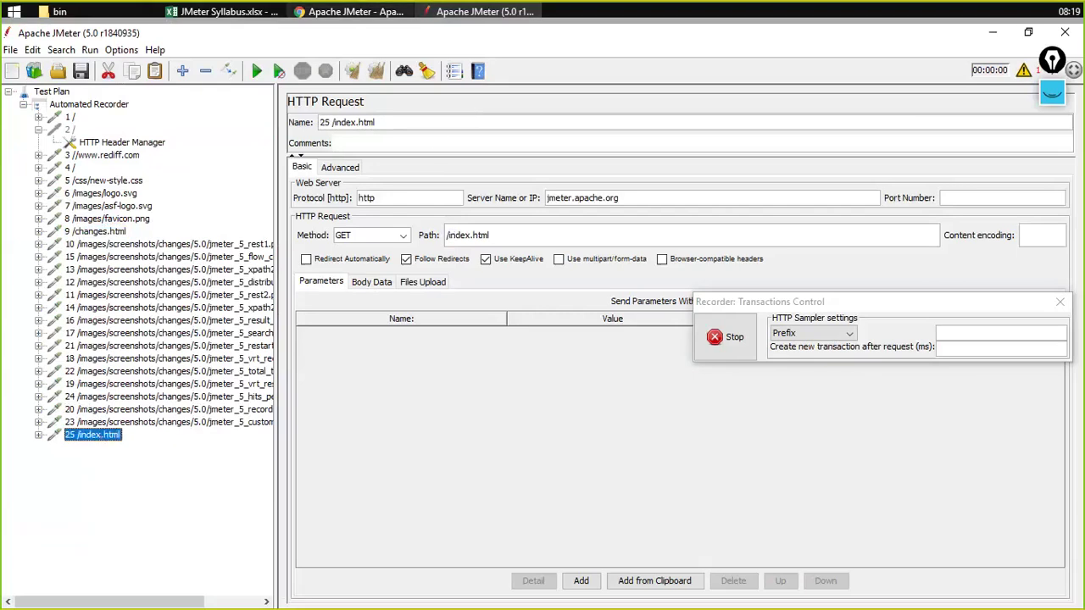
Try to open the JMeter Wiki link in Chrome, and check JMeter for a recorded request
click(356, 12)
scroll(152, 195, down, 4)
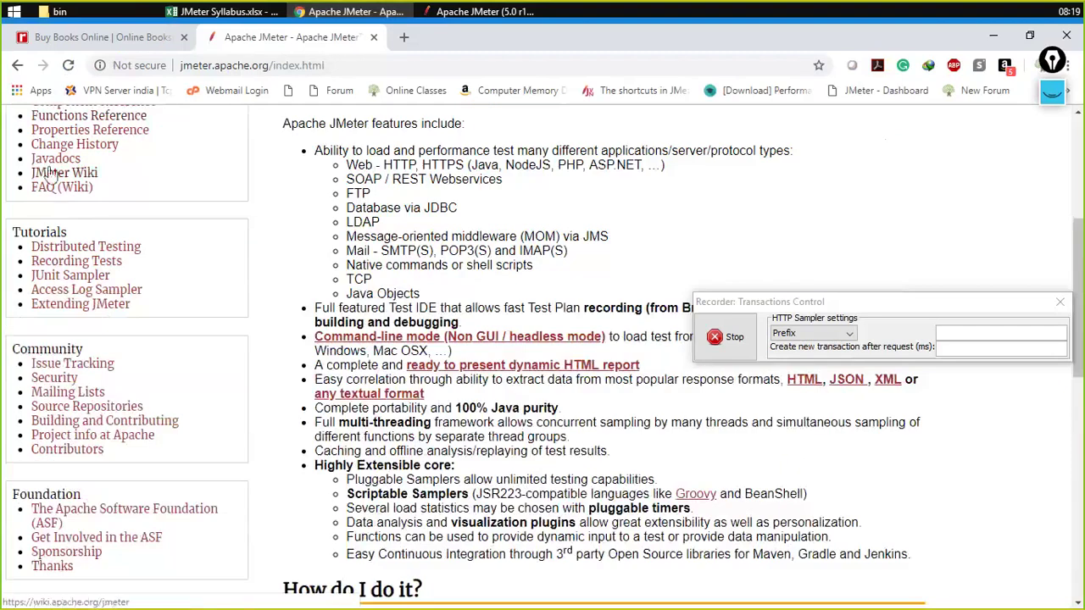
click(54, 174)
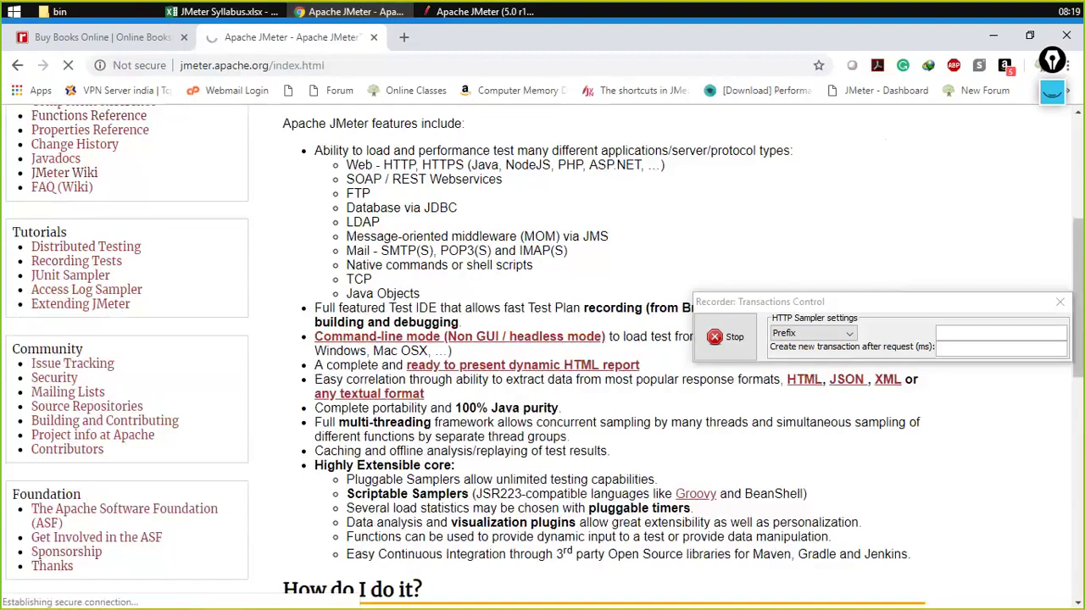
click(479, 12)
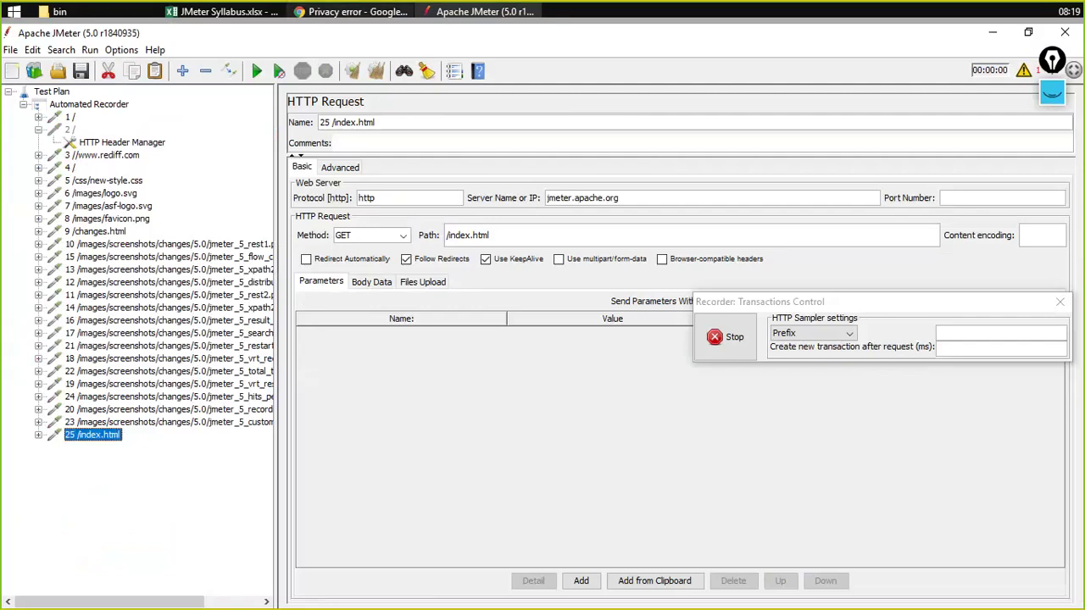
Switch to Chrome, go back from the wiki address to the JMeter site, and open the Change History page
click(351, 12)
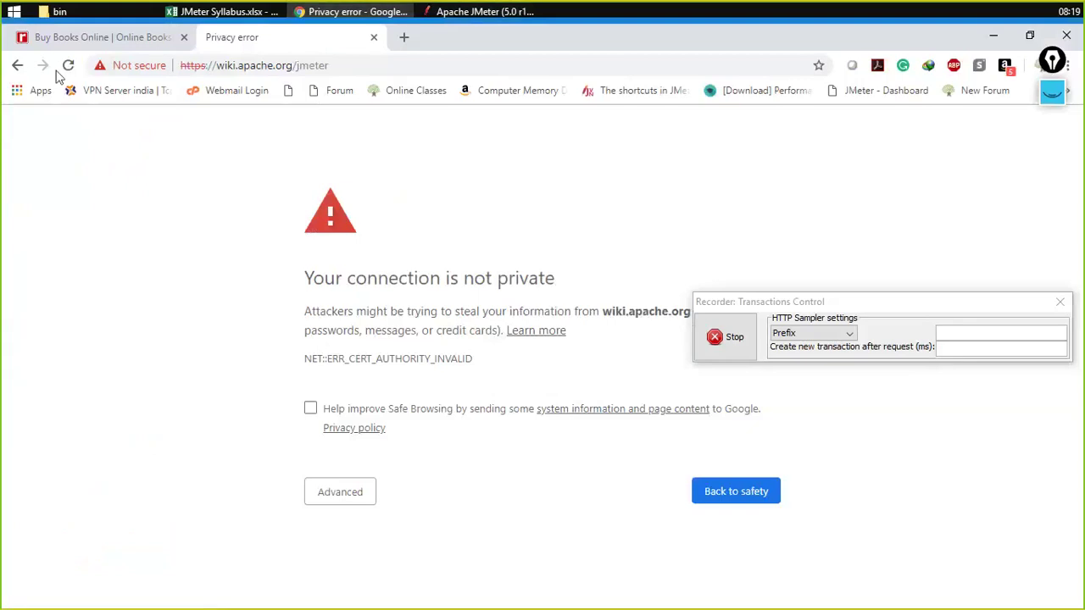
click(17, 67)
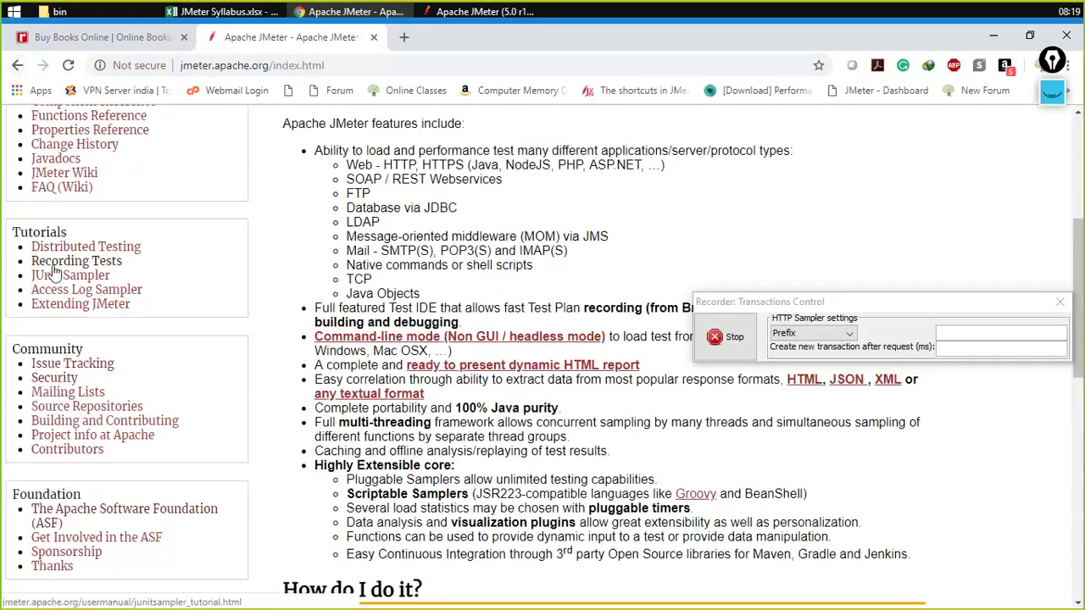
click(57, 148)
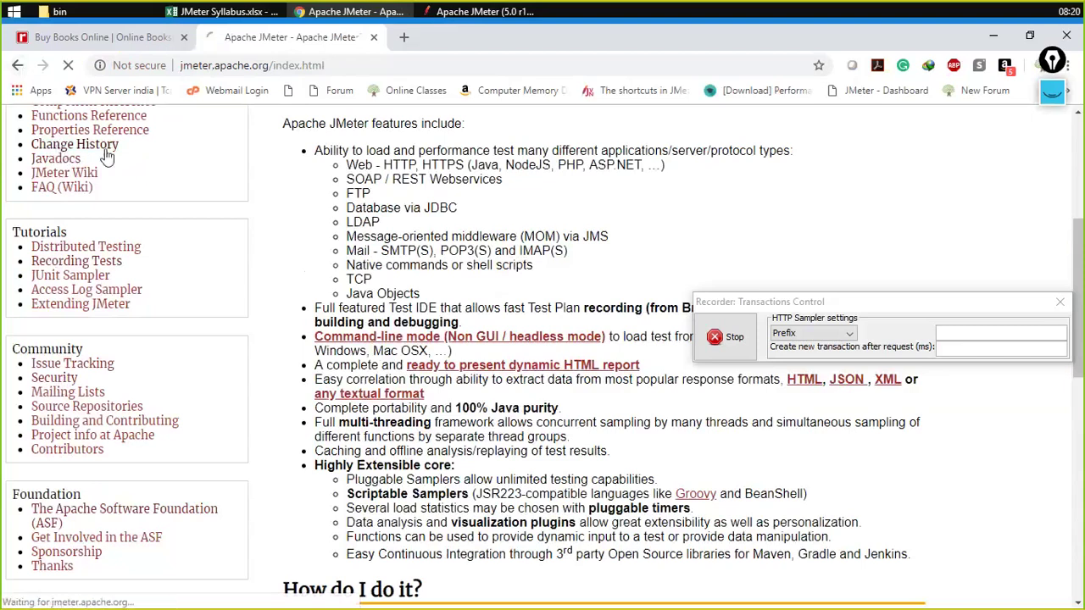
Return to JMeter and examine the recorded /changes_history.html request and the screenshot image requests captured after it
key(alt+Tab)
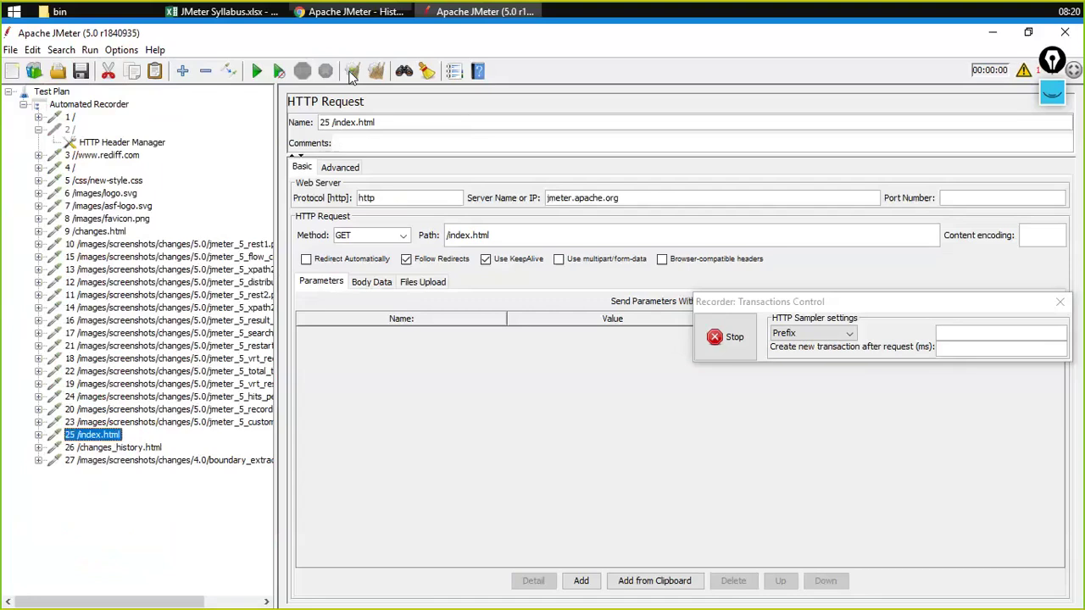
click(119, 447)
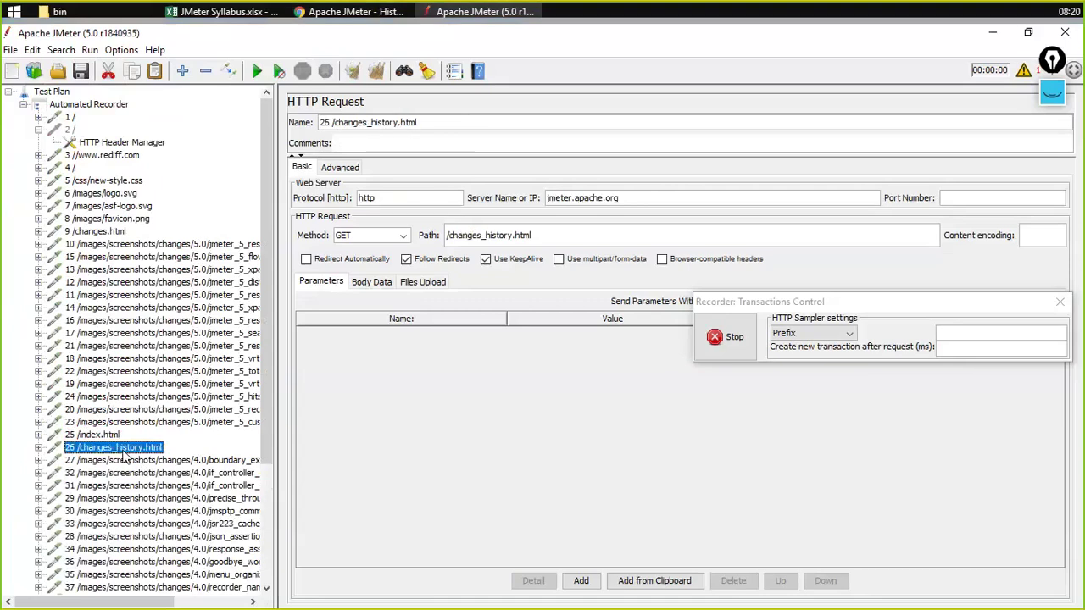
scroll(127, 457, down, 1)
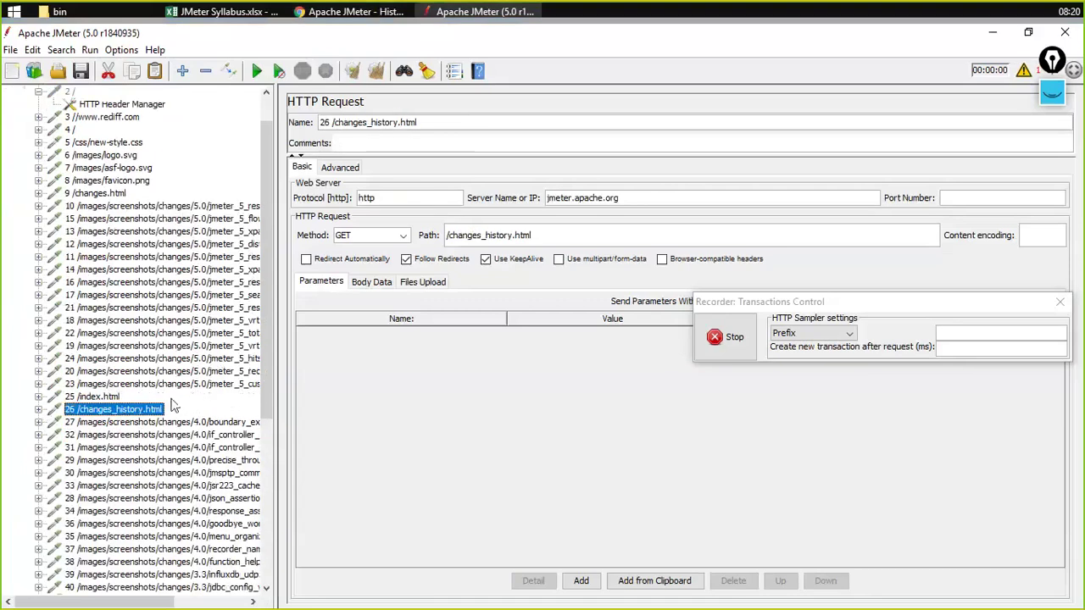
scroll(133, 399, down, 20)
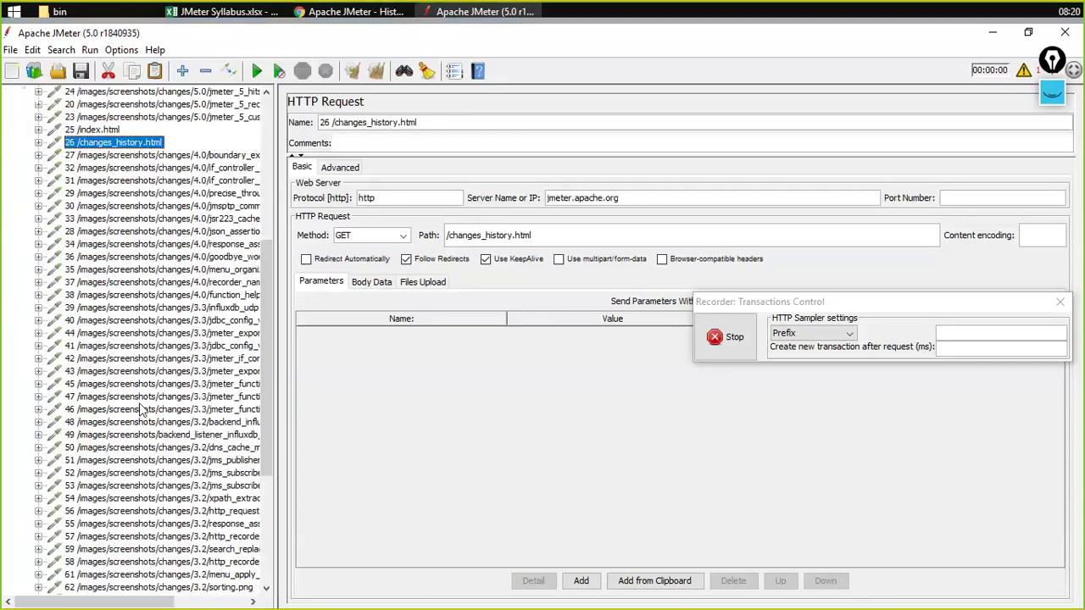
scroll(146, 424, down, 4)
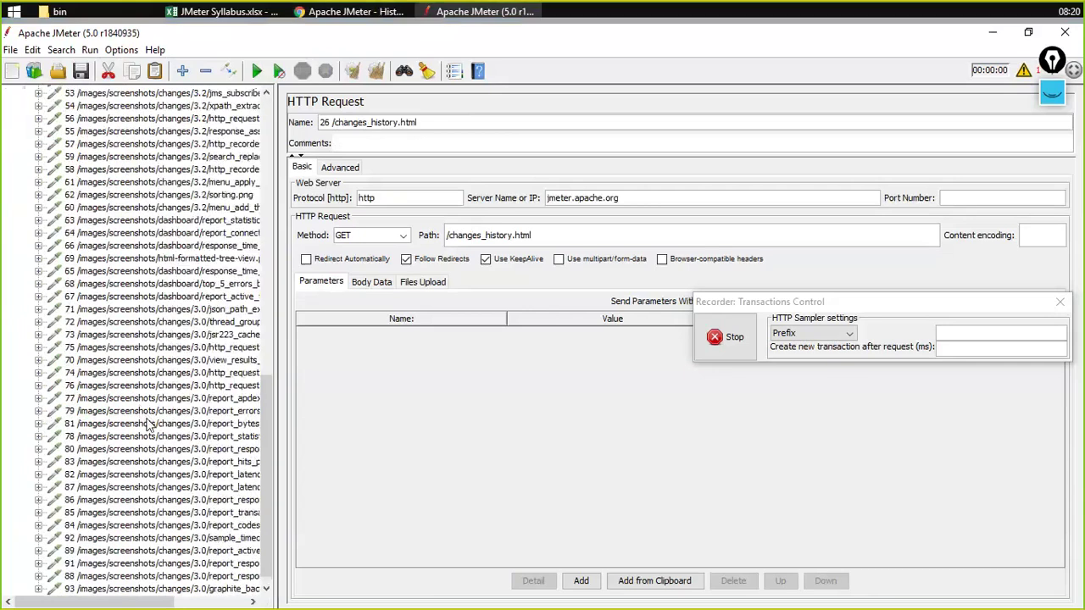
scroll(159, 426, down, 6)
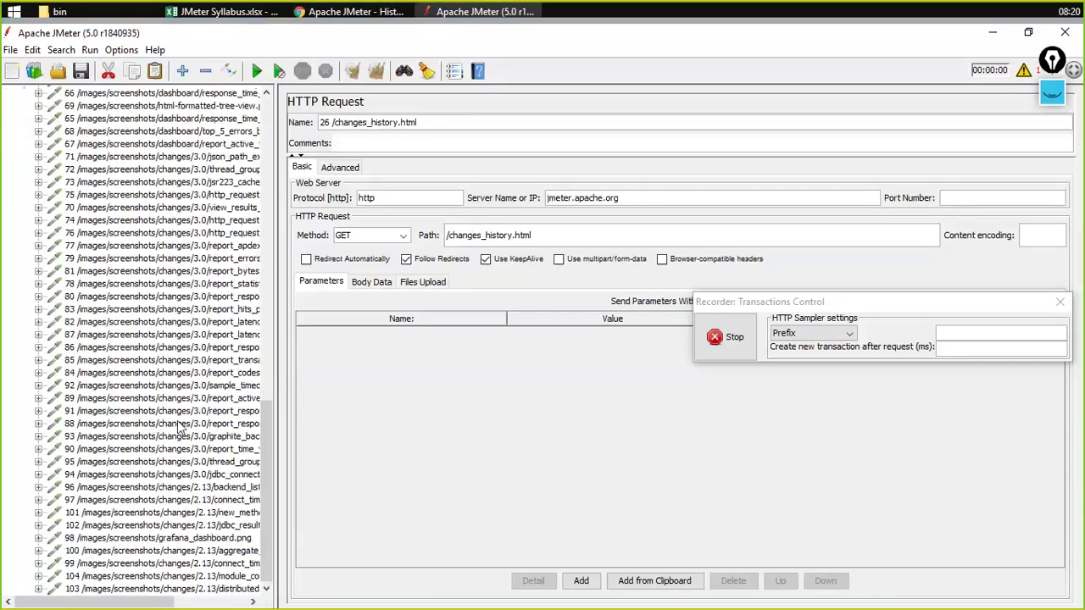
scroll(225, 458, down, 5)
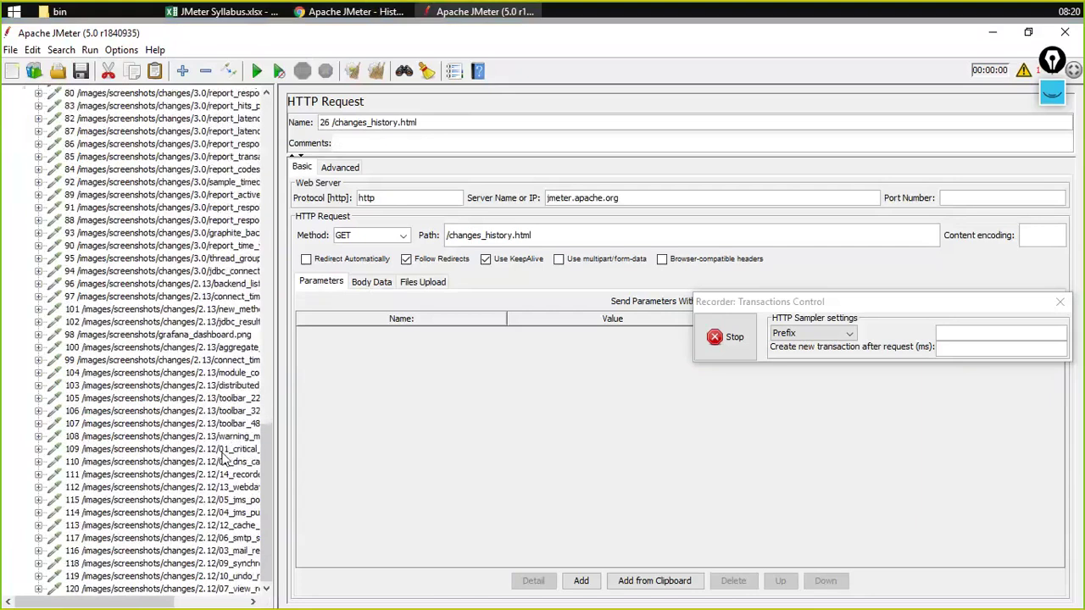
scroll(224, 458, down, 1)
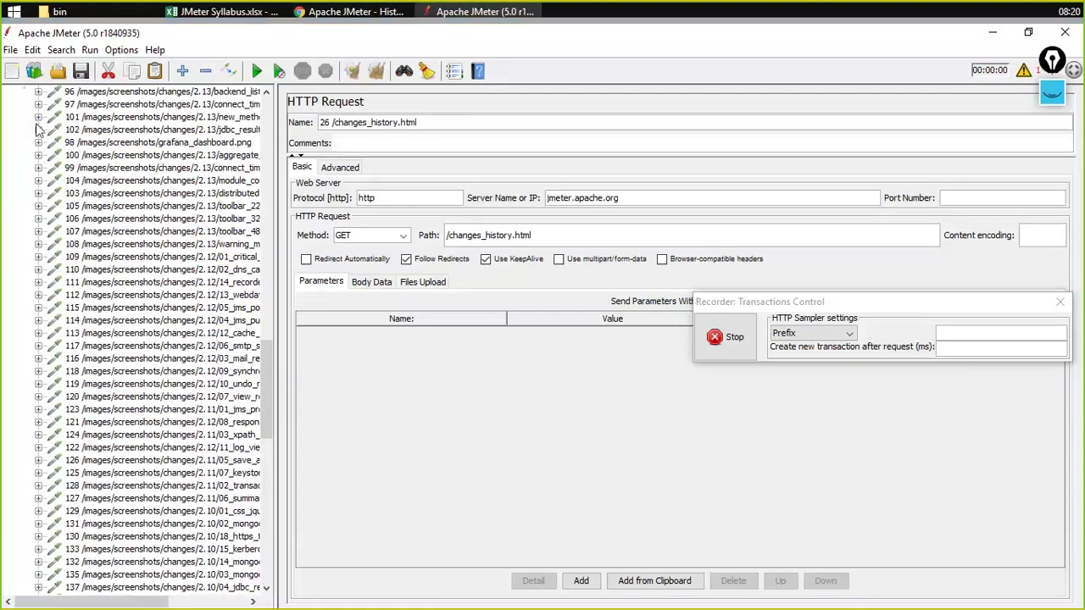
scroll(180, 286, up, 15)
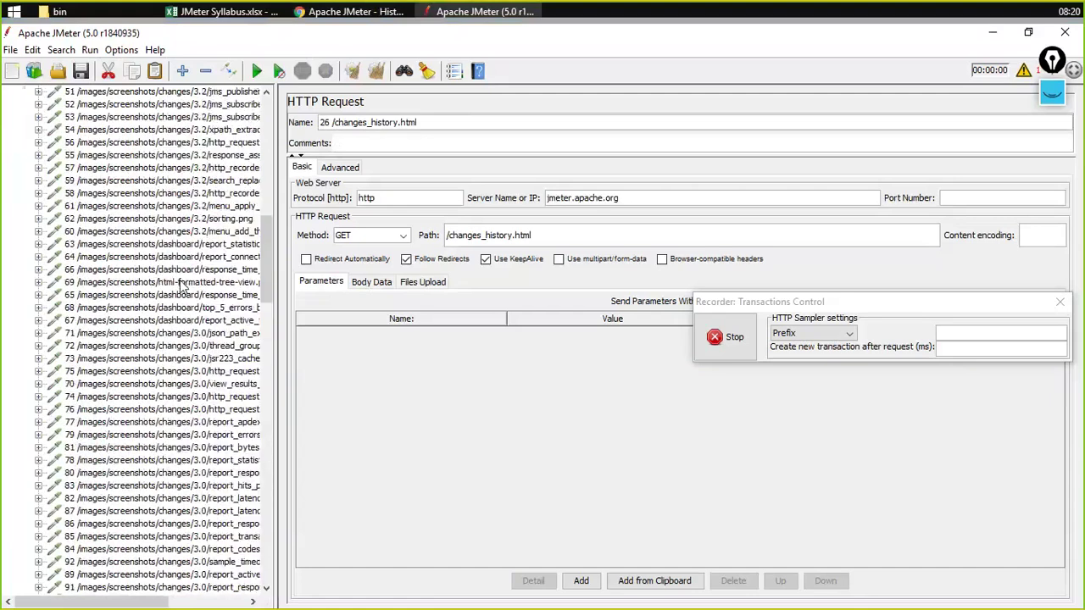
scroll(180, 286, up, 15)
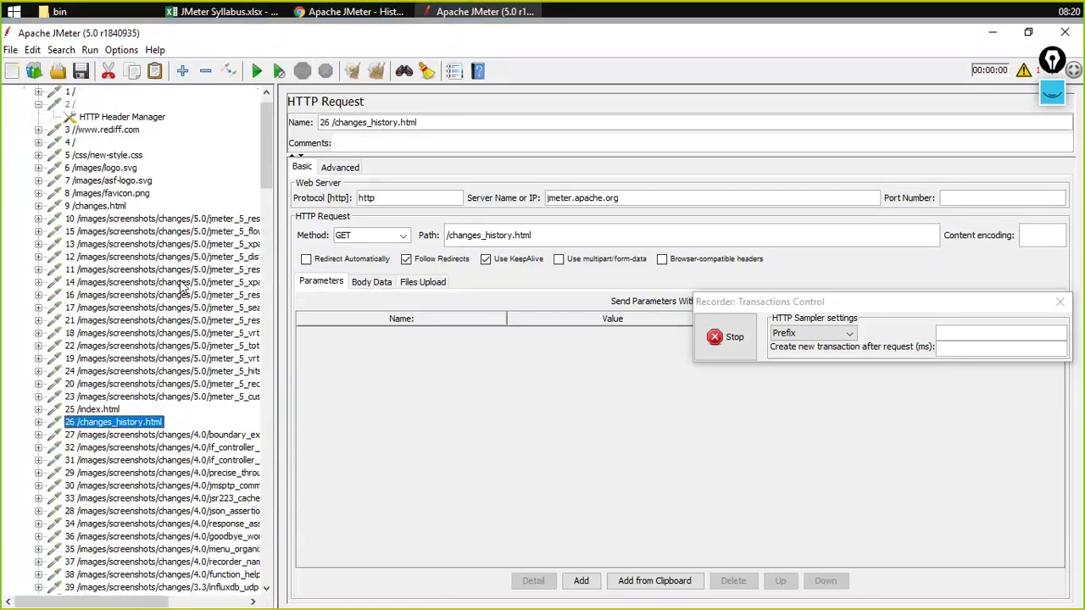
scroll(182, 288, up, 1)
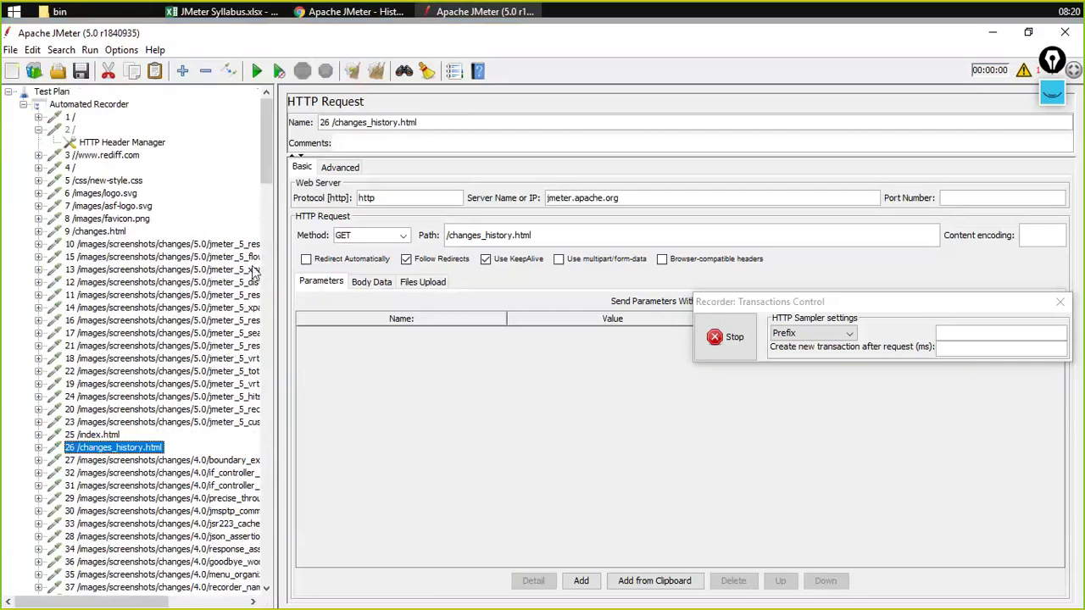
Show the Automated Recorder settings and move the Recorder: Transactions Control window clear of the Grouping options
click(88, 104)
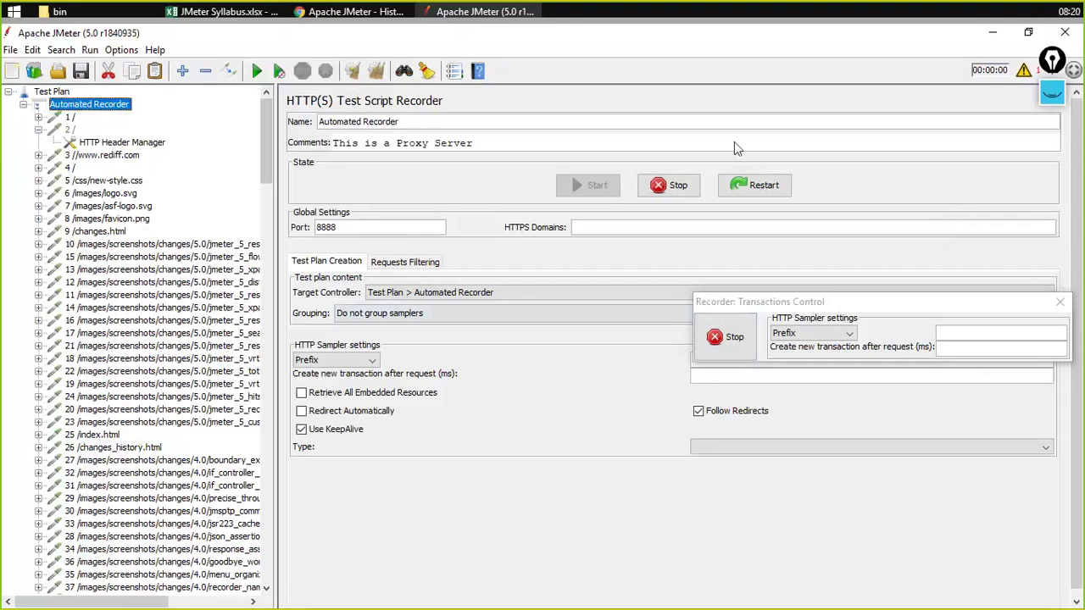
drag(838, 306, 697, 97)
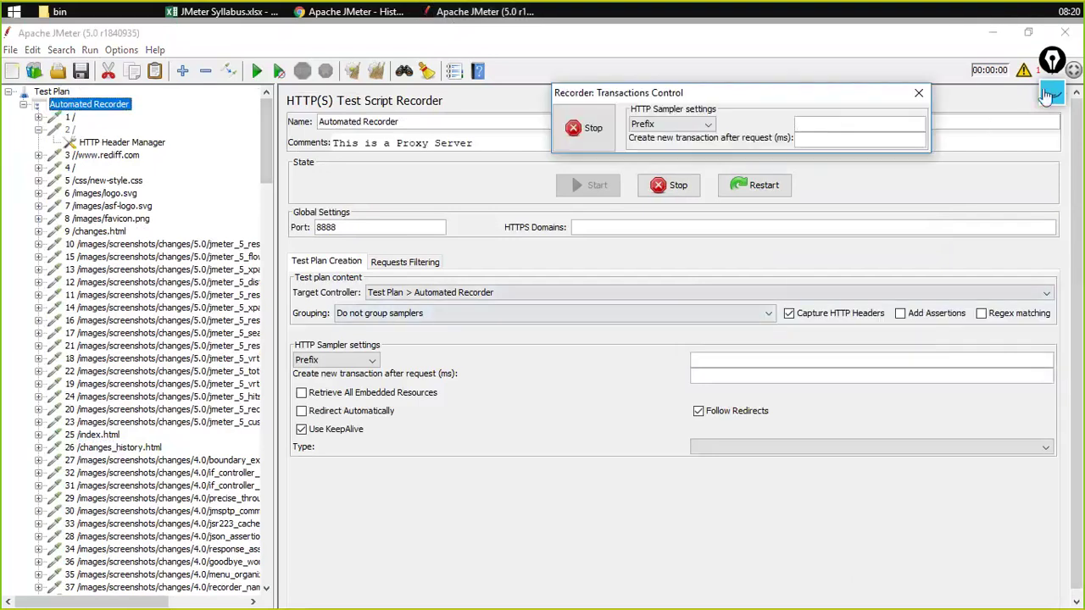
Open the annotation tool's blackboard and write the heading "What is a Sampler?" on it
click(1046, 94)
click(1052, 236)
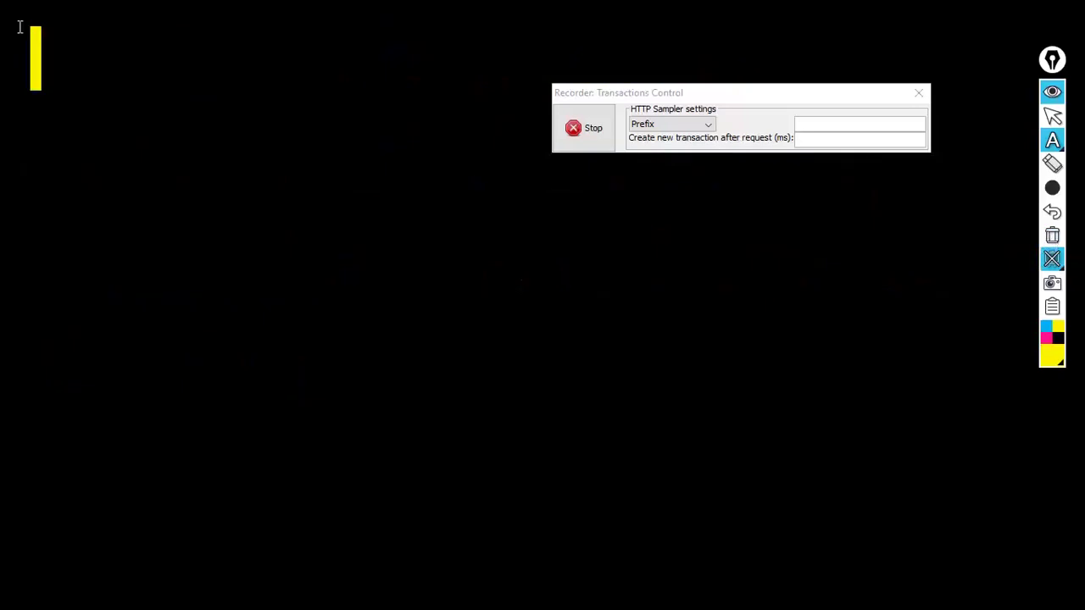
click(20, 28)
text(What )
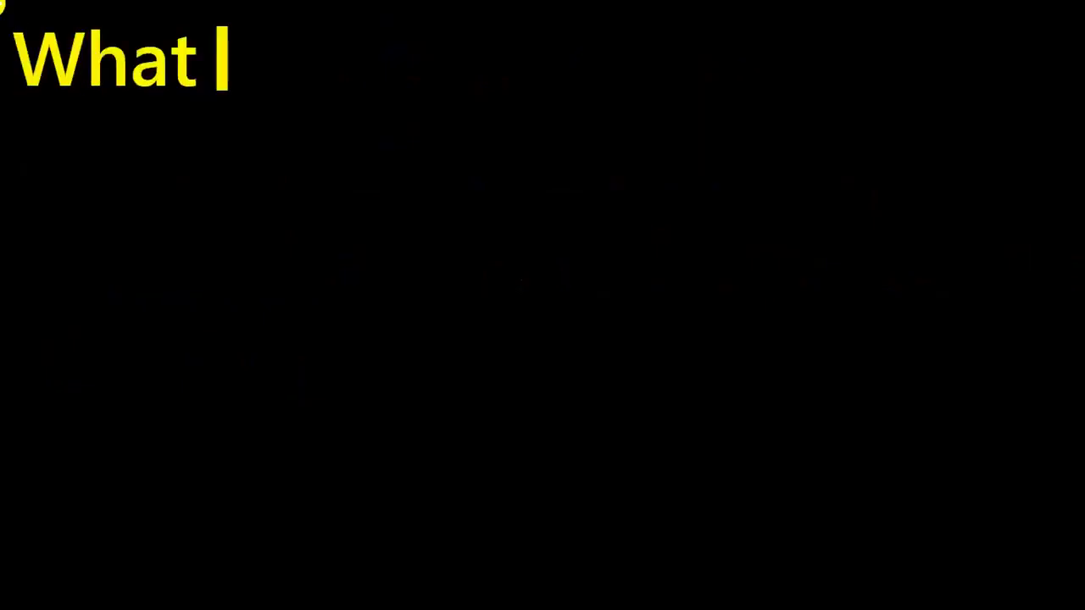
text(is a Samp)
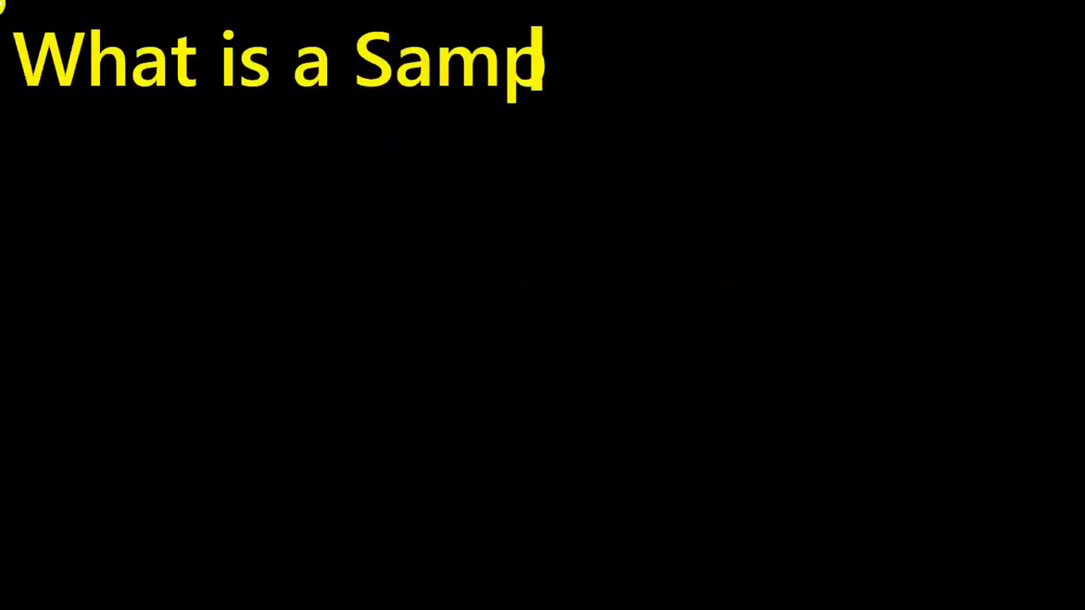
text(ler?)
key(Return)
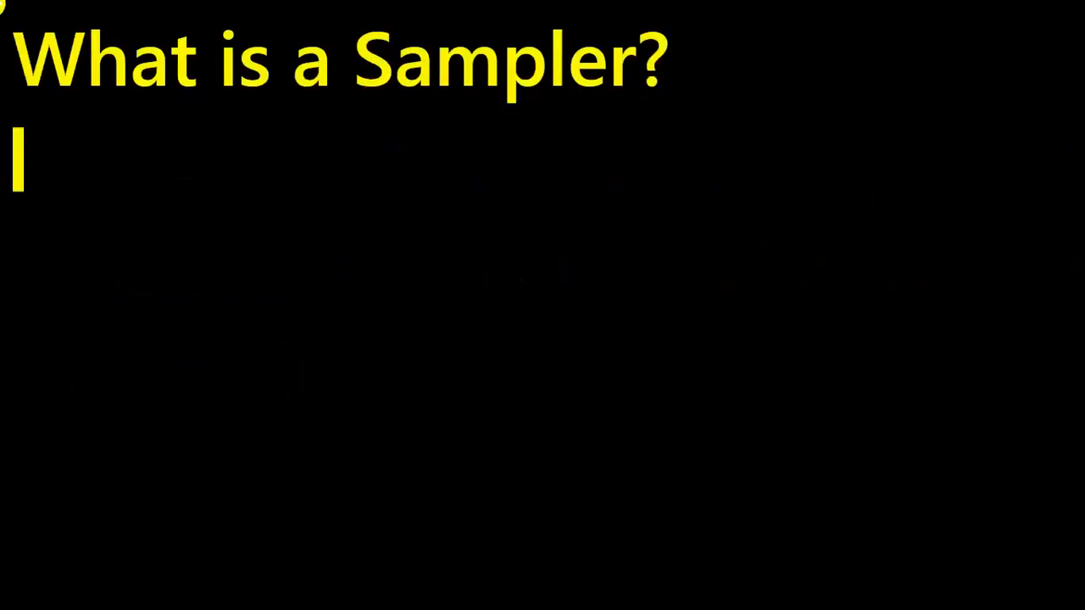
Write "Sampler replicates user action" on the line below the blackboard heading
text(Sampler)
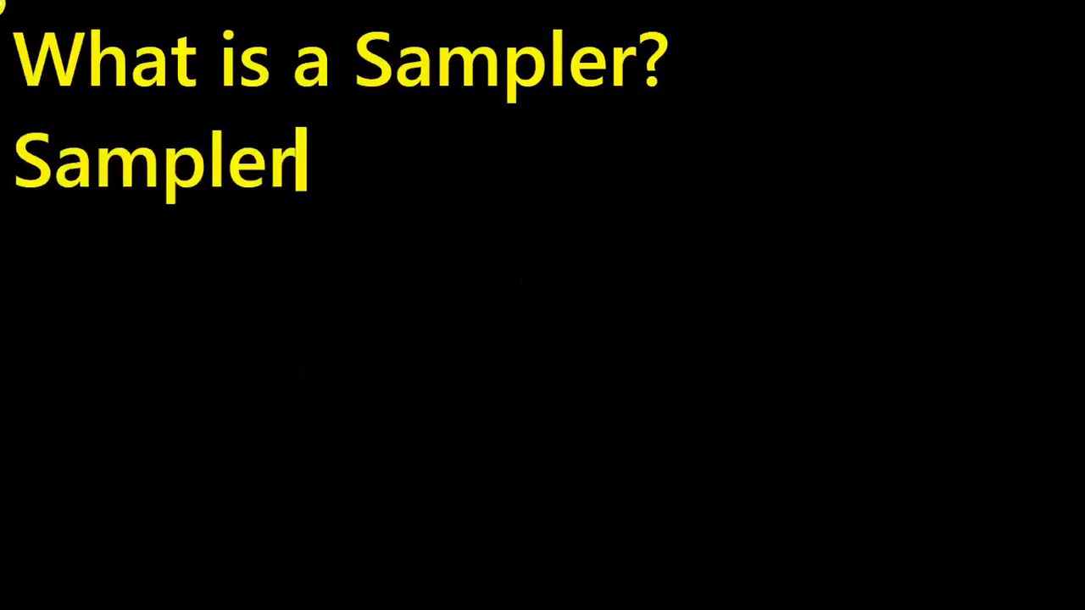
text( is s)
key(BackSpace)
key(BackSpace)
key(BackSpace)
key(BackSpace)
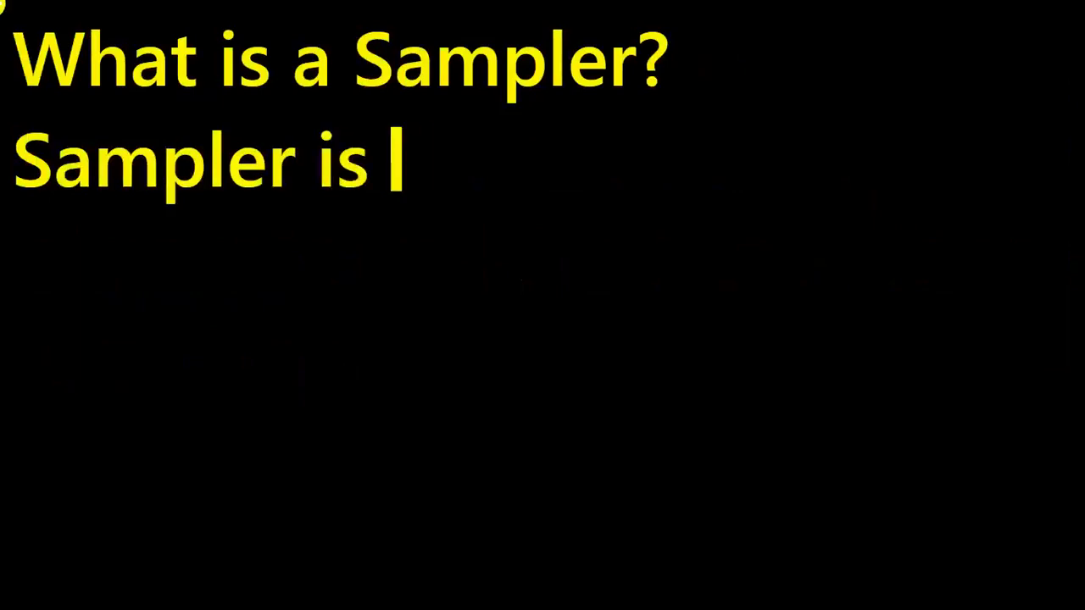
text(re)
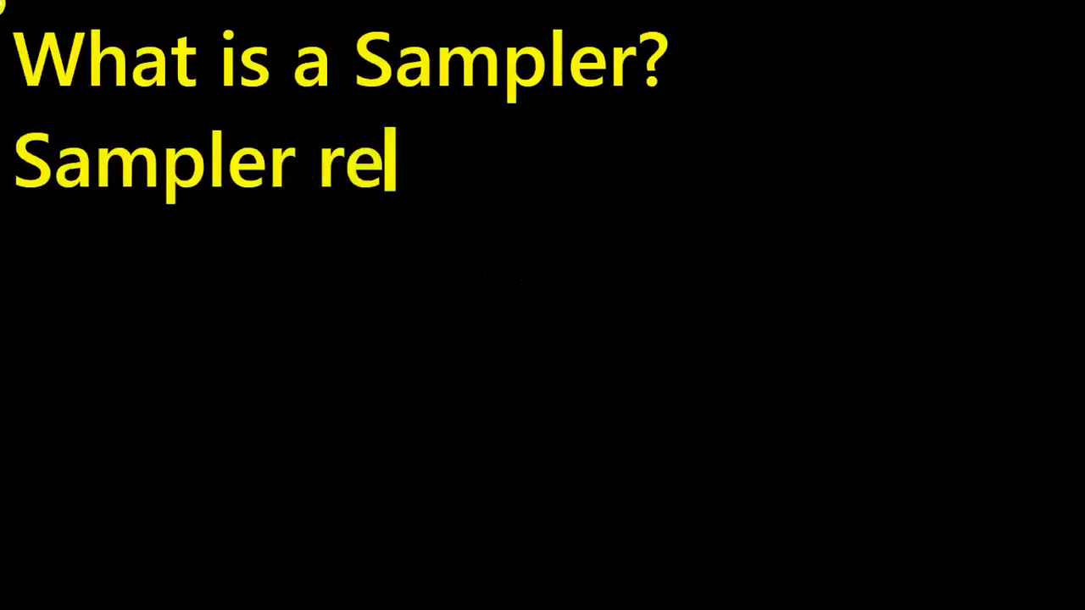
text(plica)
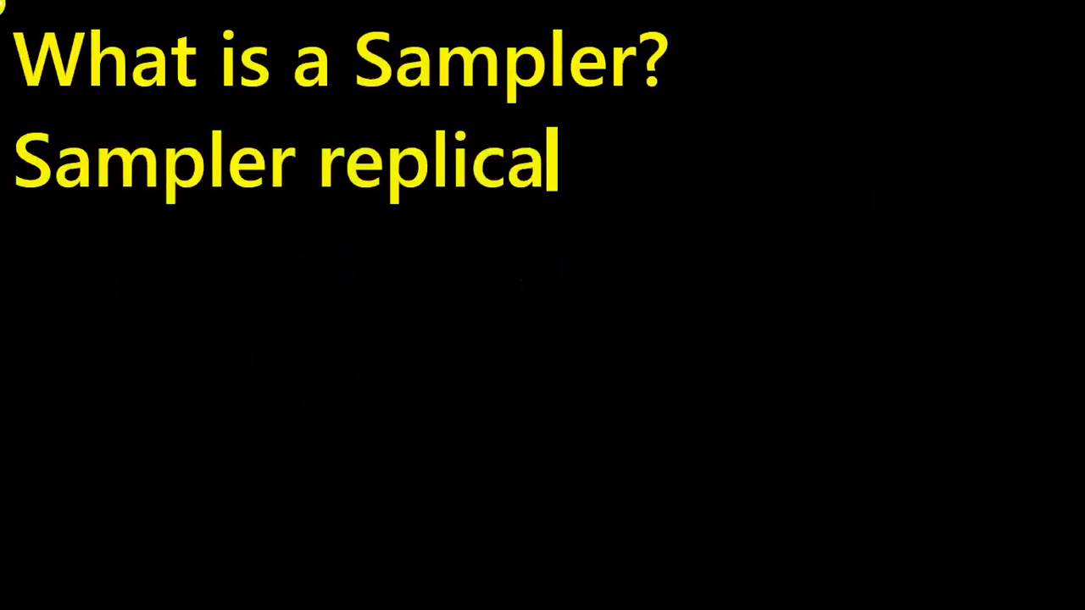
text(tes u)
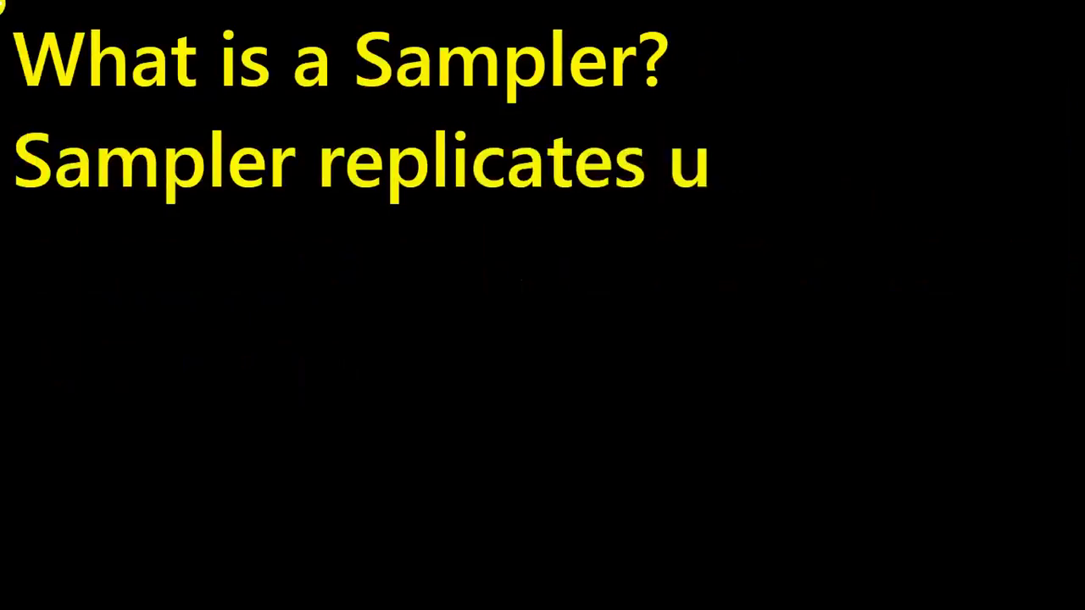
text(ser action)
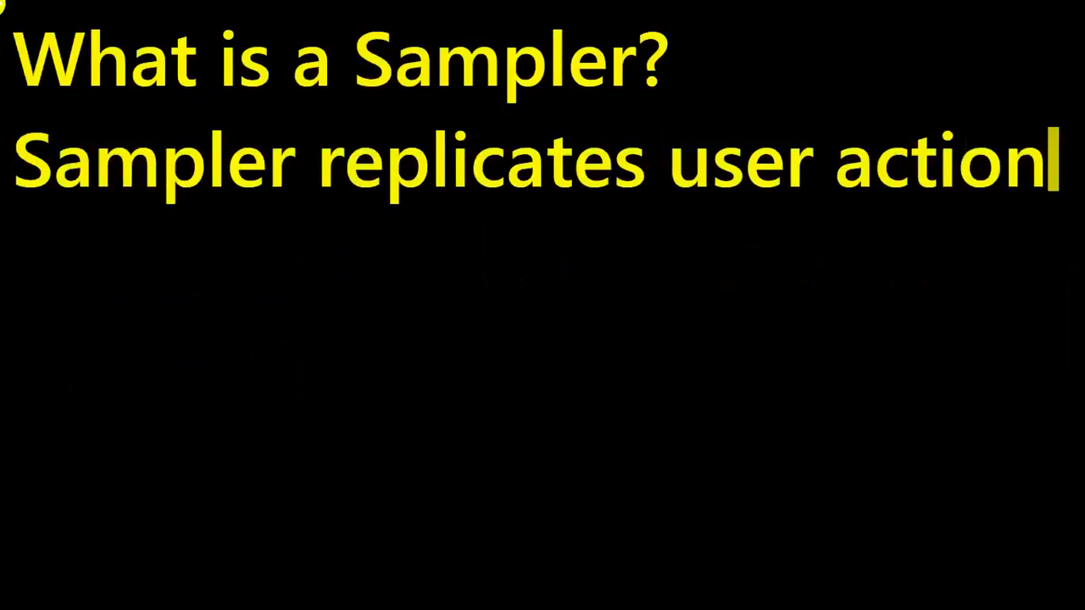
Finish the sampler definition with a new line "and waits for the response." and hide the blackboard to return to JMeter
key(Return)
text(and)
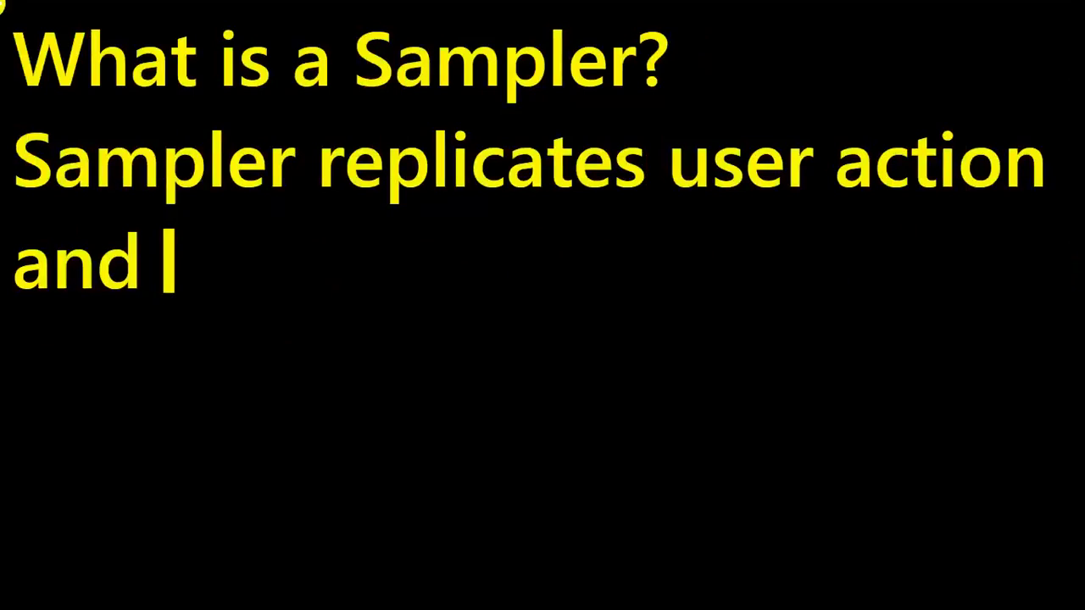
text(w)
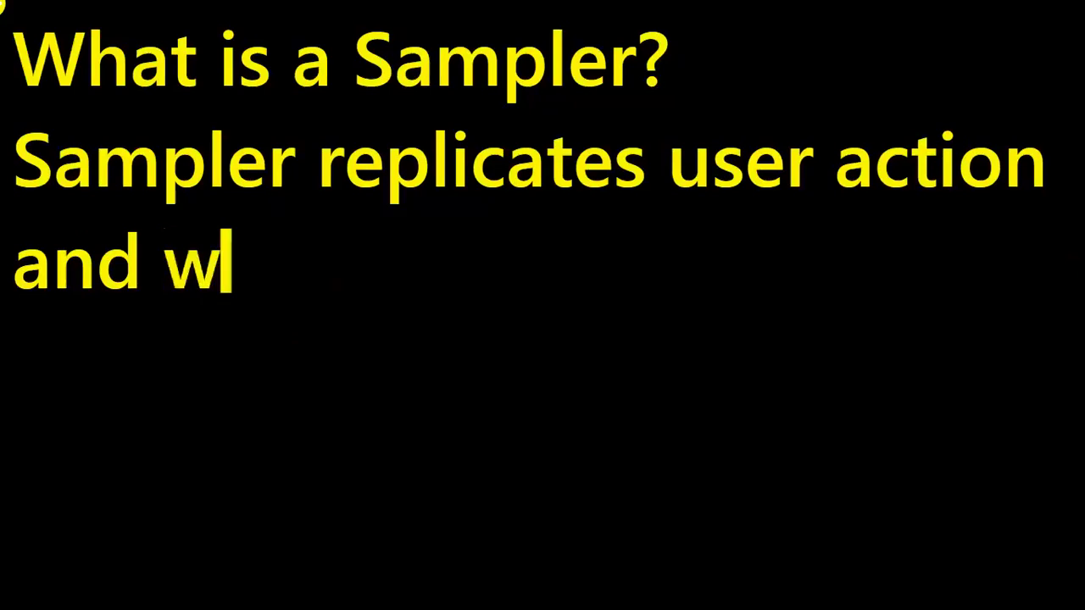
text(aits for )
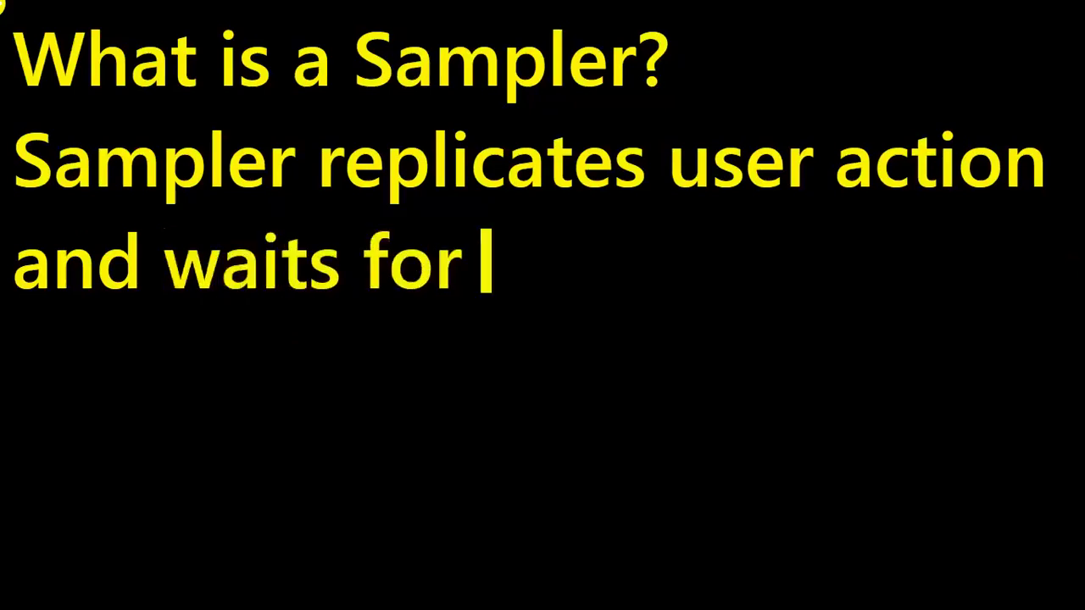
text(the resp)
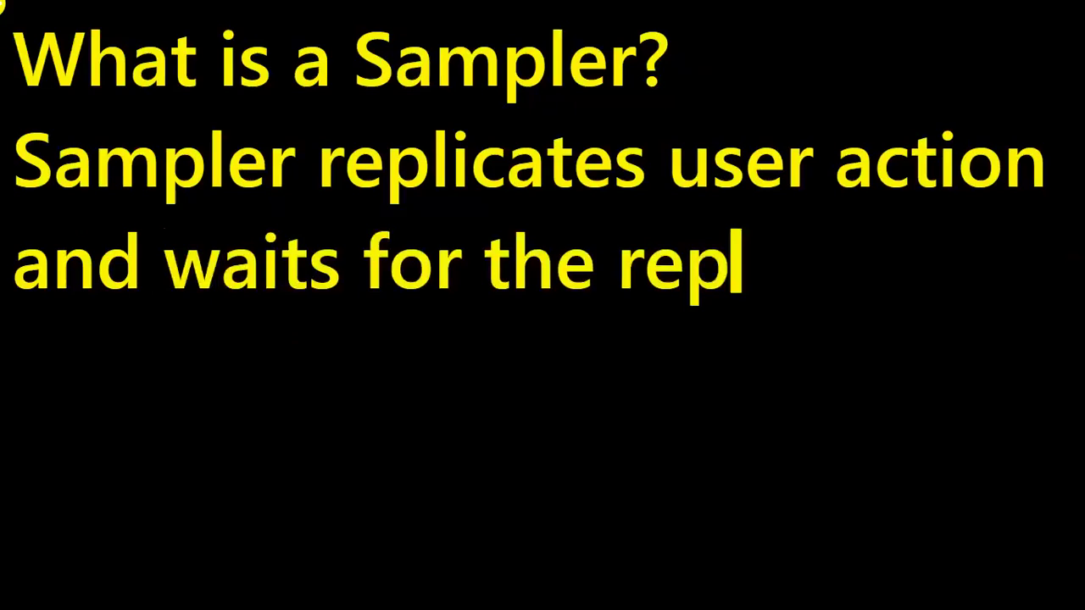
key(BackSpace)
text(spd)
key(BackSpace)
text(on)
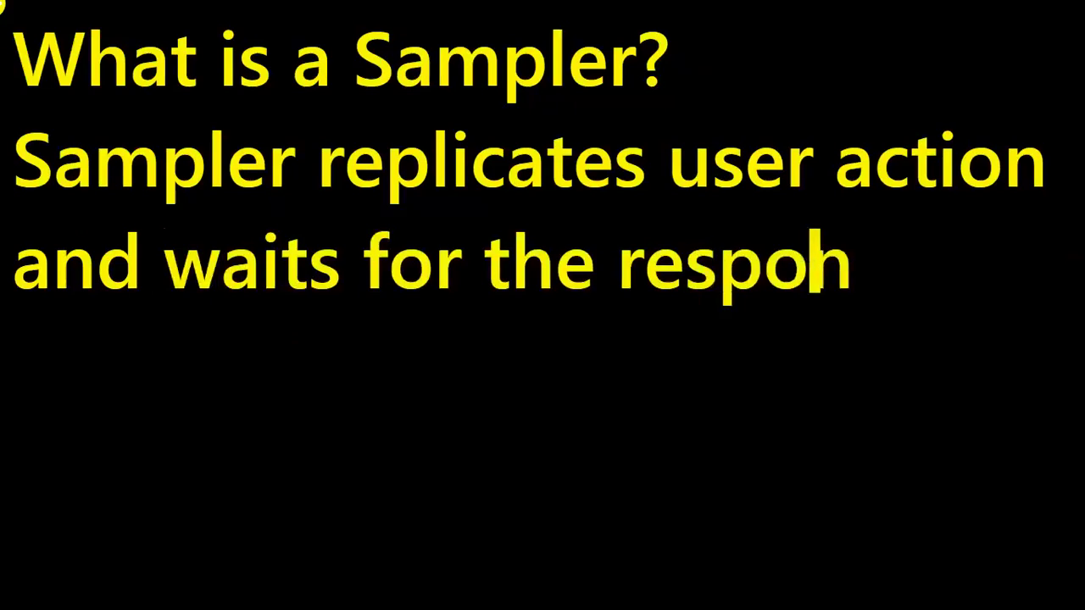
text(se.)
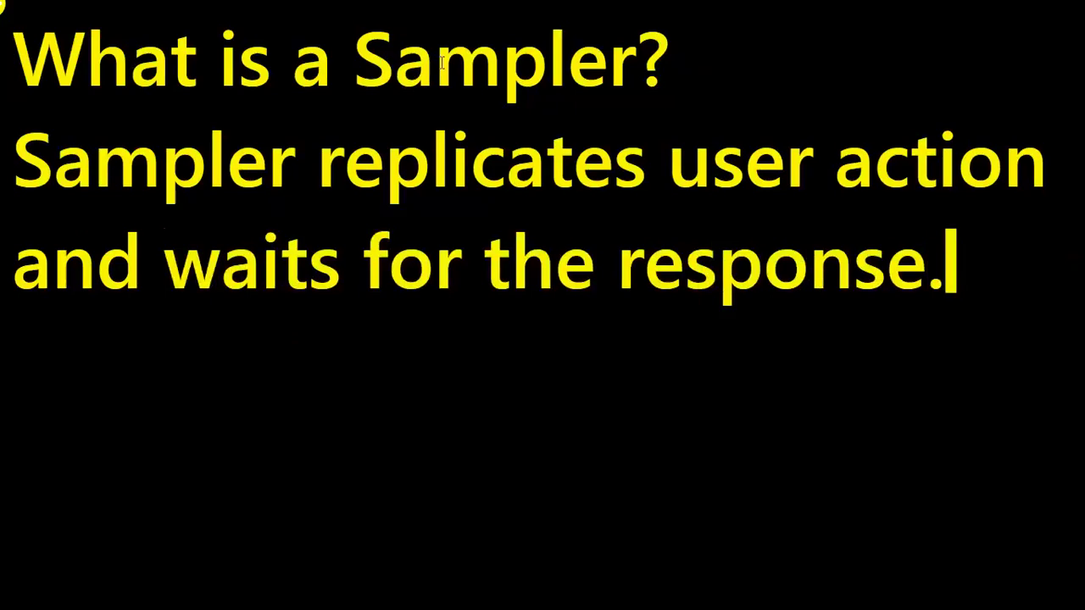
click(886, 233)
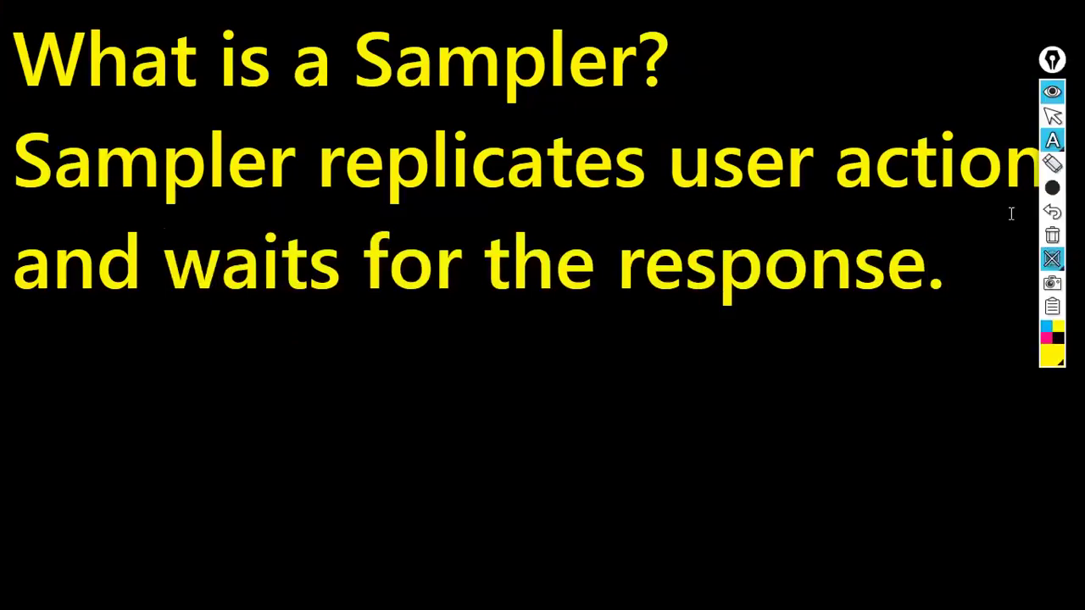
click(1054, 99)
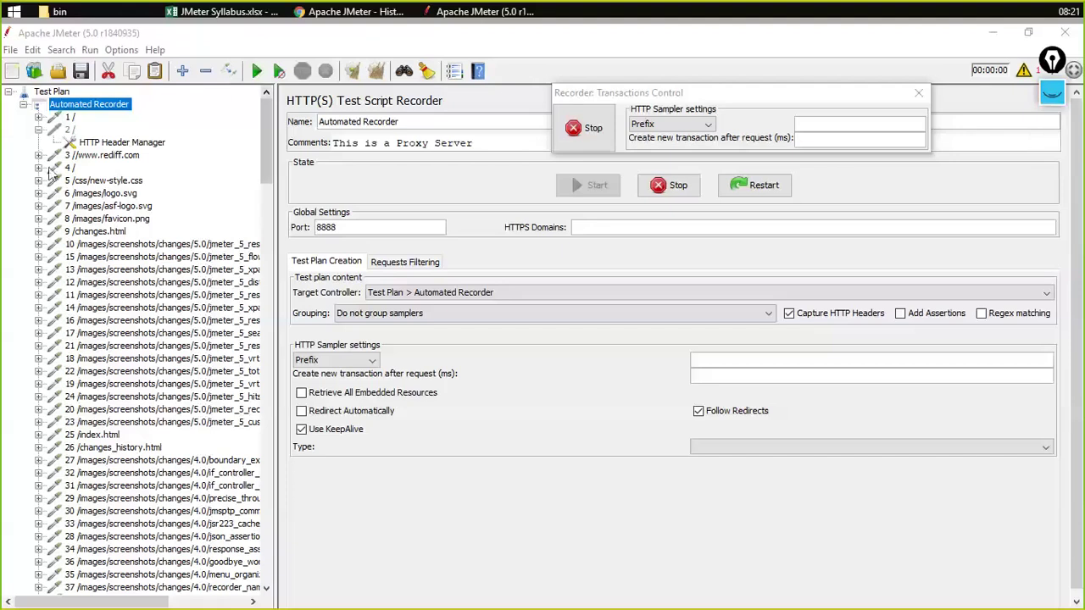
Set the Automated Recorder's Grouping to "Add separators between groups"
click(70, 117)
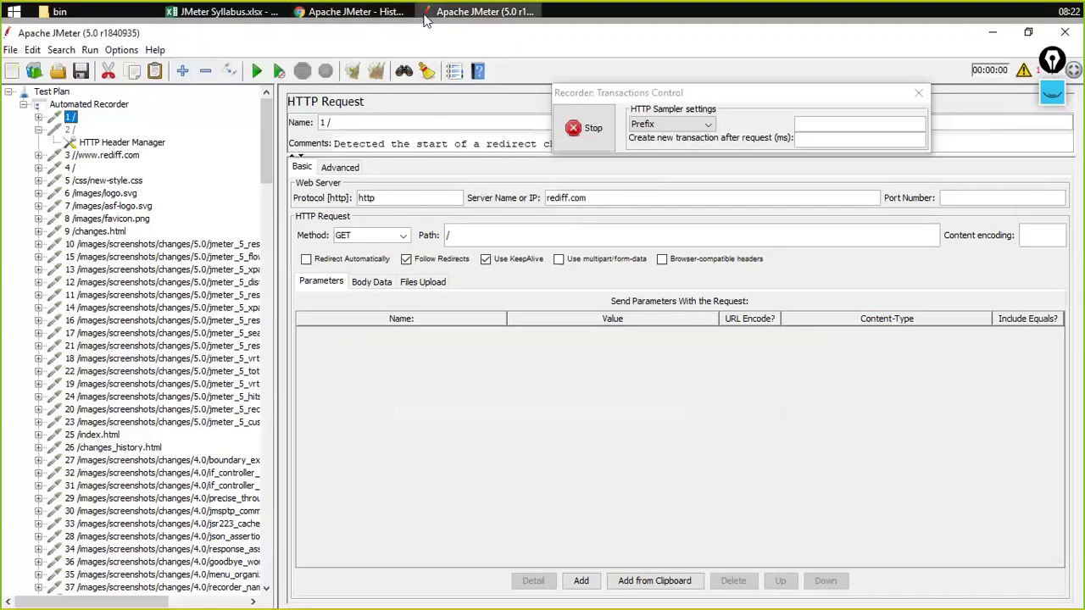
mouse_move(413, 23)
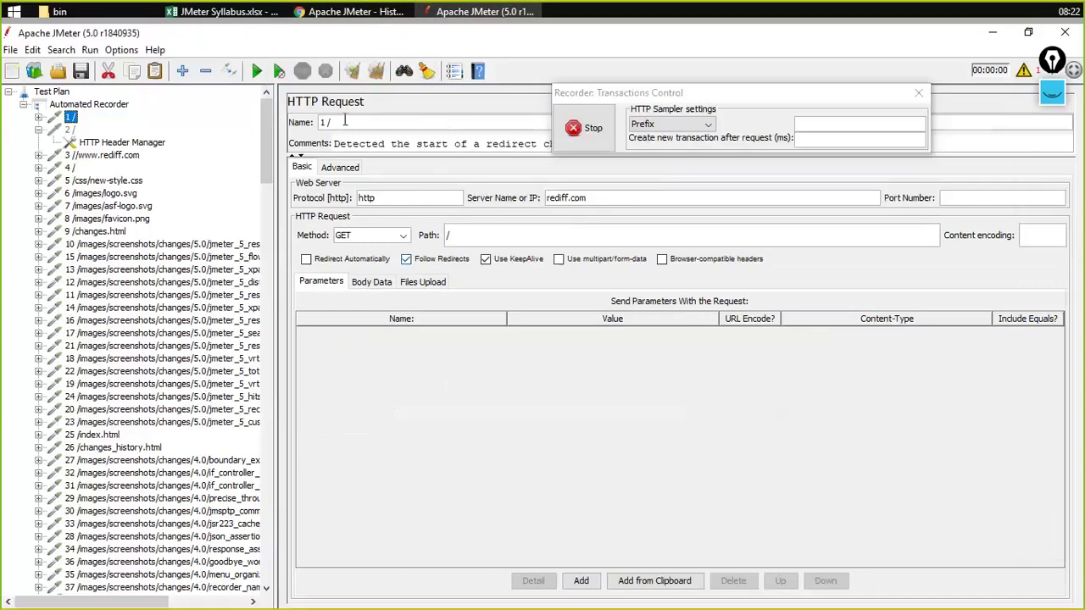
click(89, 104)
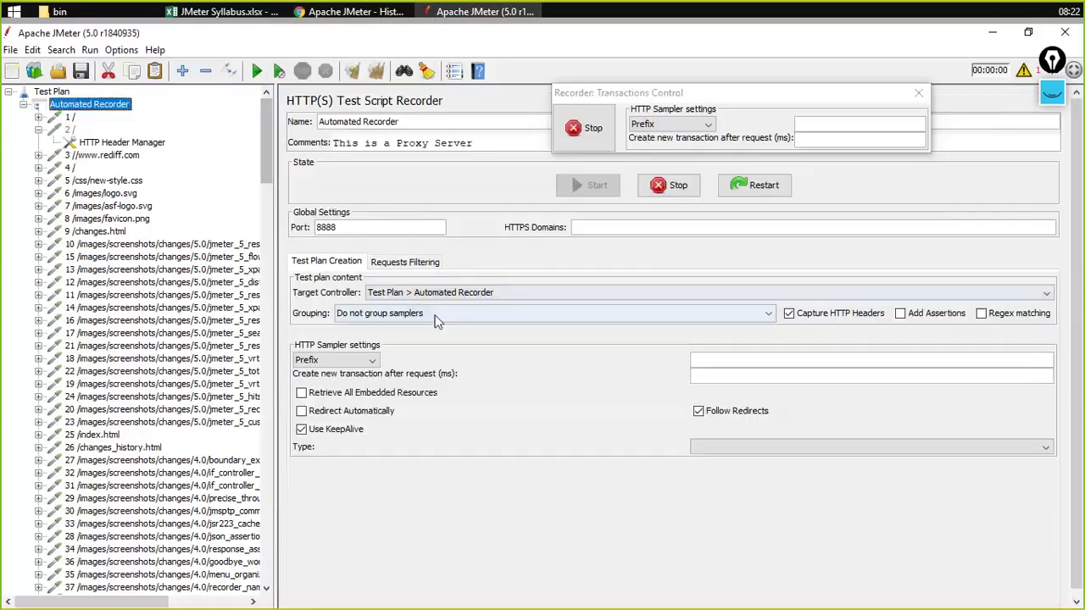
click(390, 313)
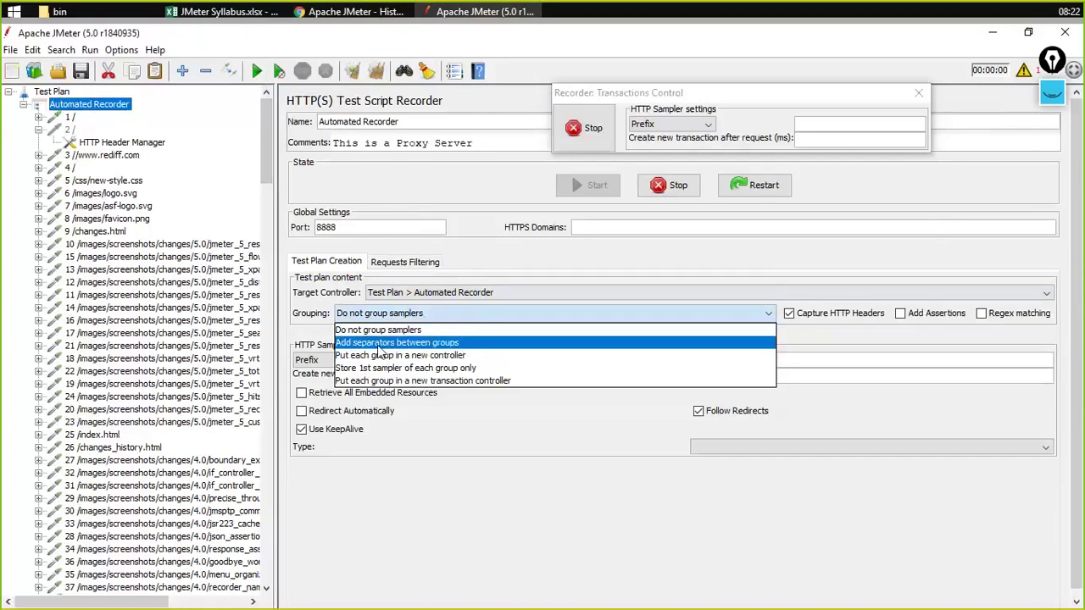
click(393, 345)
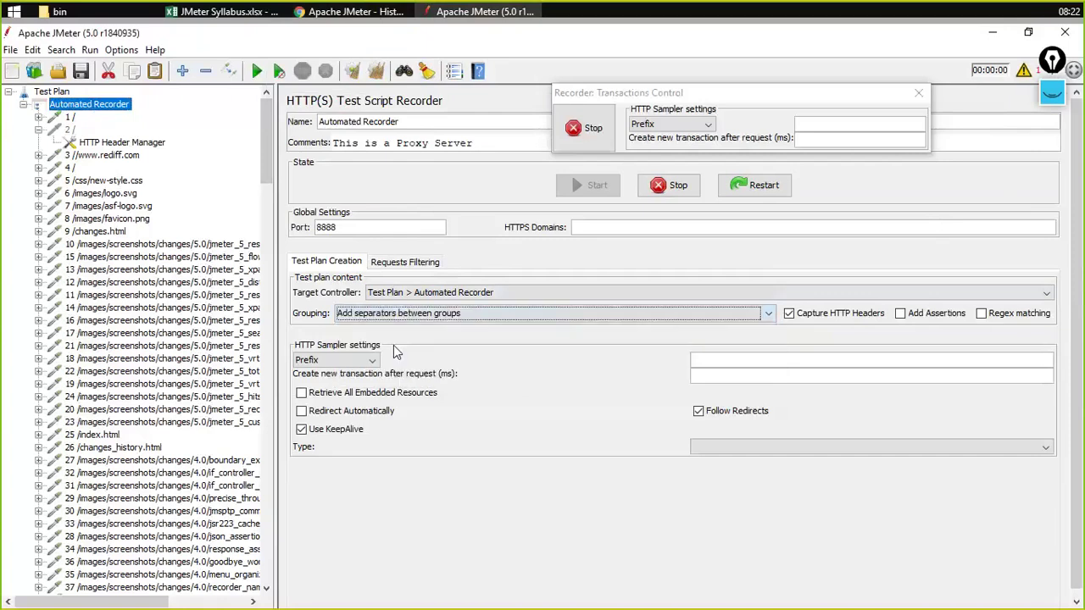
Delete all the captured samplers under Automated Recorder, from the first request to the last, and confirm the removal
click(71, 123)
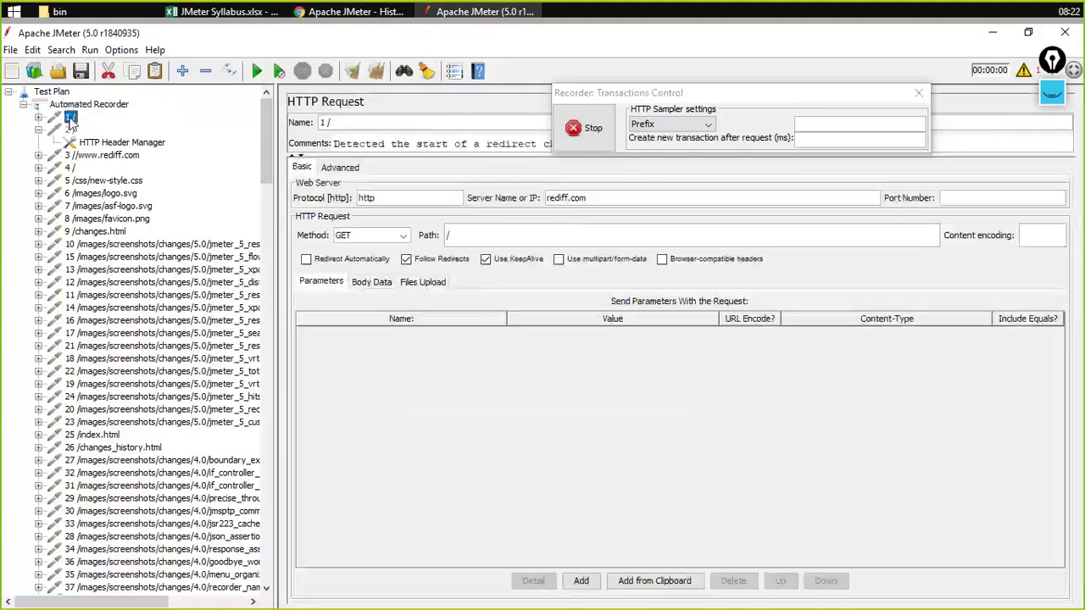
key(shift+Down)
key(shift+Down)
key(shift+Down)
key(shift+Down)
key(shift+Down)
key(shift+Down)
key(shift+Down)
key(shift+Down)
key(shift+Down)
key(shift+Down)
key(shift+Down)
key(shift+Down)
key(shift+Down)
key(shift+Down)
key(shift+Down)
key(shift+Down)
key(shift+Down)
key(shift+Down)
key(shift+Down)
key(shift+Down)
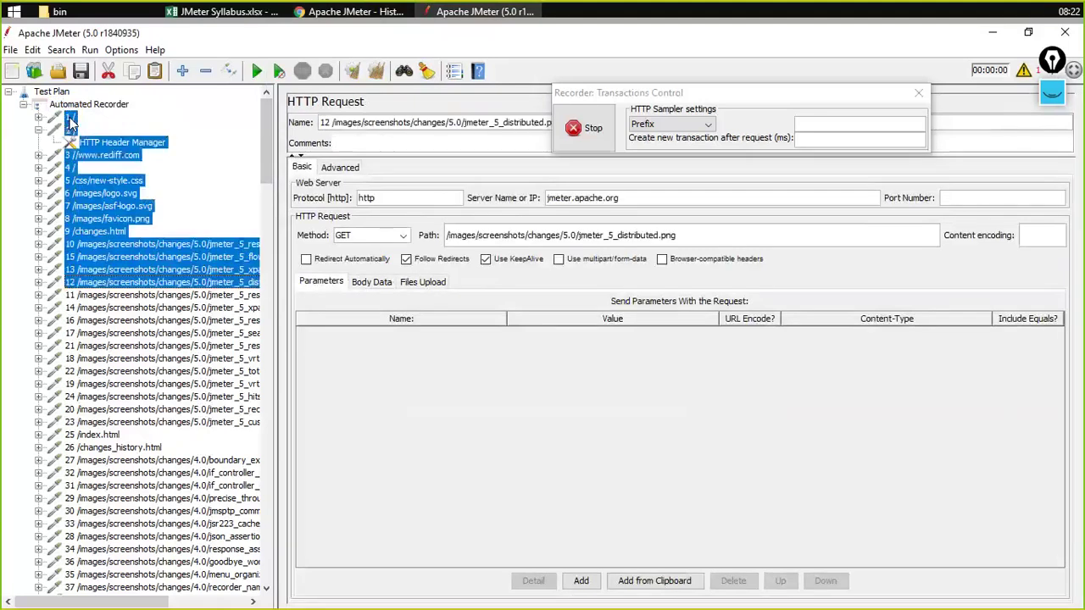
key(shift+Down)
key(shift+Down)
key(shift+Down)
key(shift+Down)
key(shift+Down)
key(shift+Down)
key(shift+Down)
key(shift+Down)
key(shift+Down)
key(shift+Down)
key(shift+Down)
key(shift+Down)
key(shift+Down)
key(shift+Down)
key(shift+Down)
key(shift+Down)
key(shift+Down)
key(shift+Down)
key(shift+Down)
key(shift+Down)
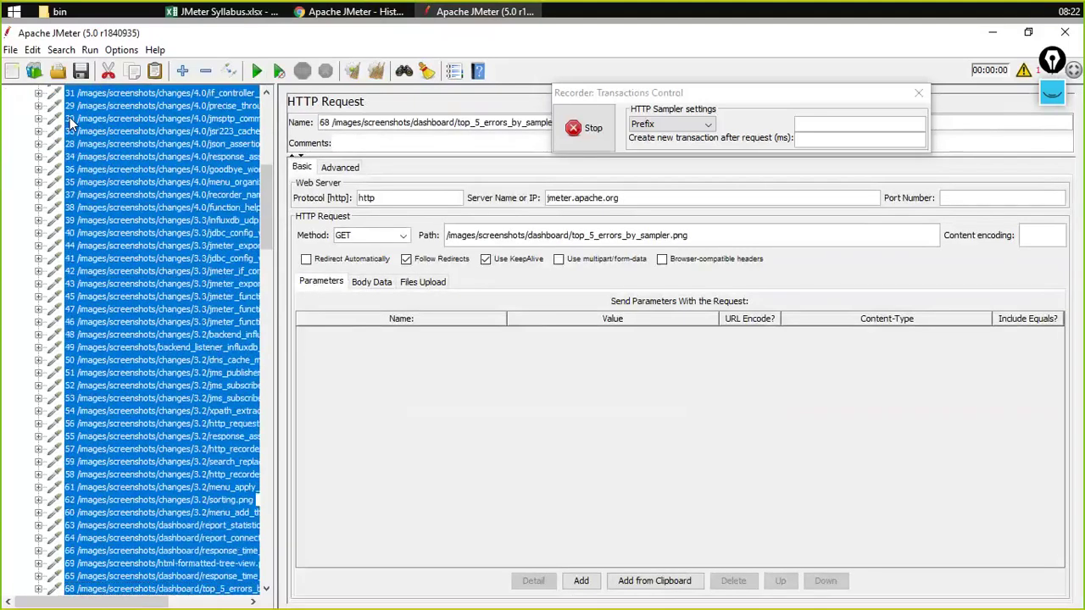
key(shift+Down)
key(shift+Down)
key(shift+Down)
key(shift+Down)
key(shift+Down)
key(shift+Down)
key(shift+Down)
key(shift+Down)
key(shift+Down)
key(shift+Down)
key(shift+Down)
key(shift+Down)
key(shift+Down)
key(shift+Down)
key(shift+Down)
key(shift+Down)
key(shift+Down)
key(shift+Down)
key(shift+Down)
key(shift+Down)
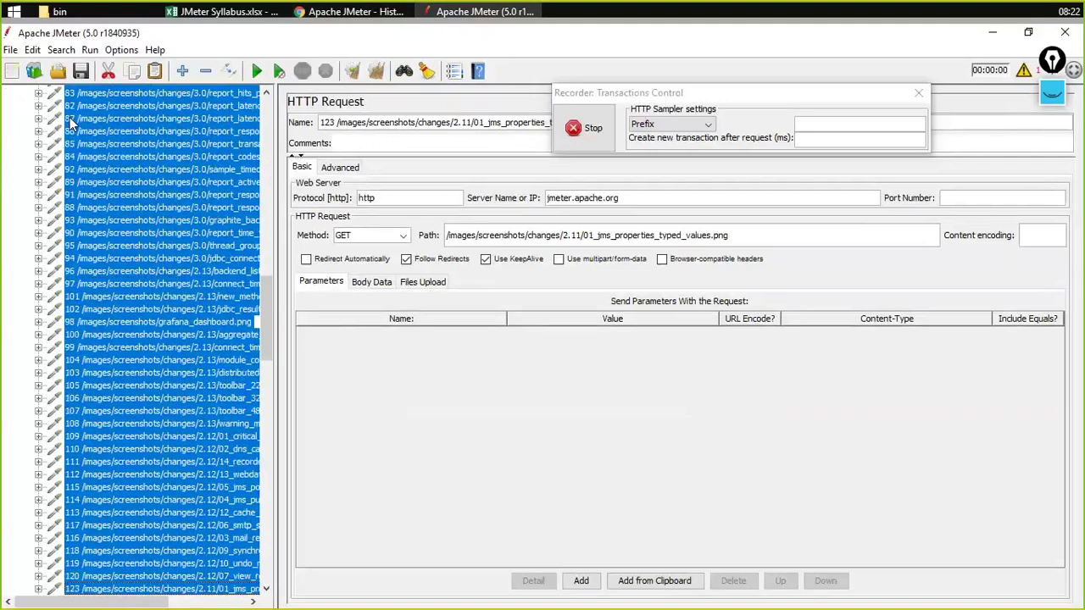
key(shift+Down)
key(shift+Down)
key(shift+Down)
key(shift+Down)
key(shift+Down)
key(shift+Down)
key(shift+Down)
key(shift+Down)
key(shift+Down)
key(shift+Down)
key(shift+Down)
key(shift+Down)
key(shift+Down)
key(shift+Down)
key(shift+Down)
key(shift+Down)
key(shift+Down)
key(shift+Down)
key(shift+Down)
key(shift+Down)
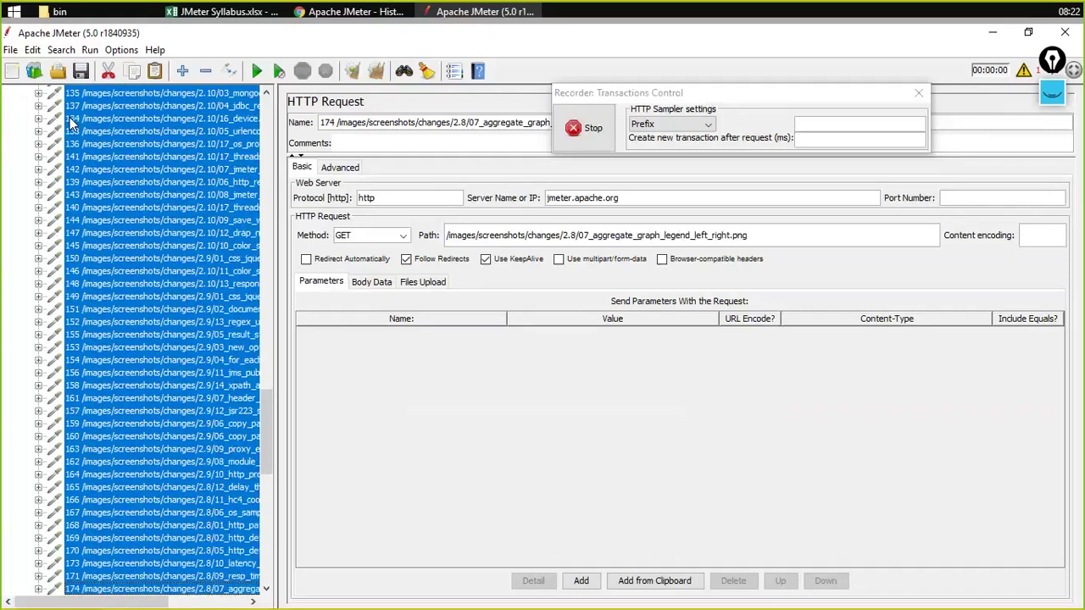
key(shift+Down)
key(shift+Down)
key(shift+Down)
key(shift+Down)
key(shift+Down)
key(shift+Down)
key(shift+Down)
key(shift+Down)
key(shift+Down)
key(shift+Down)
key(shift+Down)
key(shift+Down)
key(shift+Down)
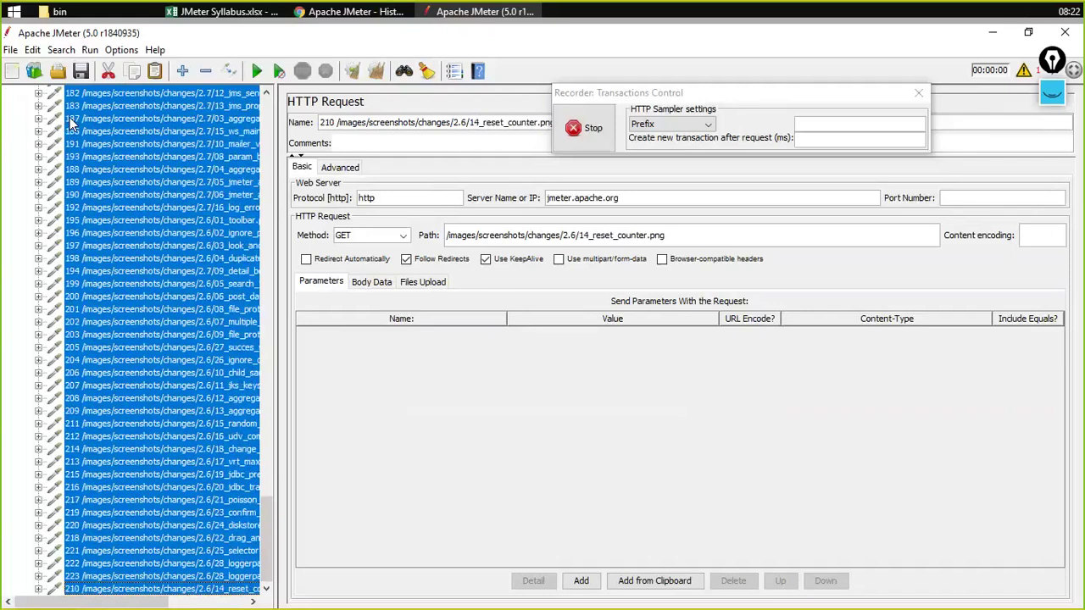
key(Delete)
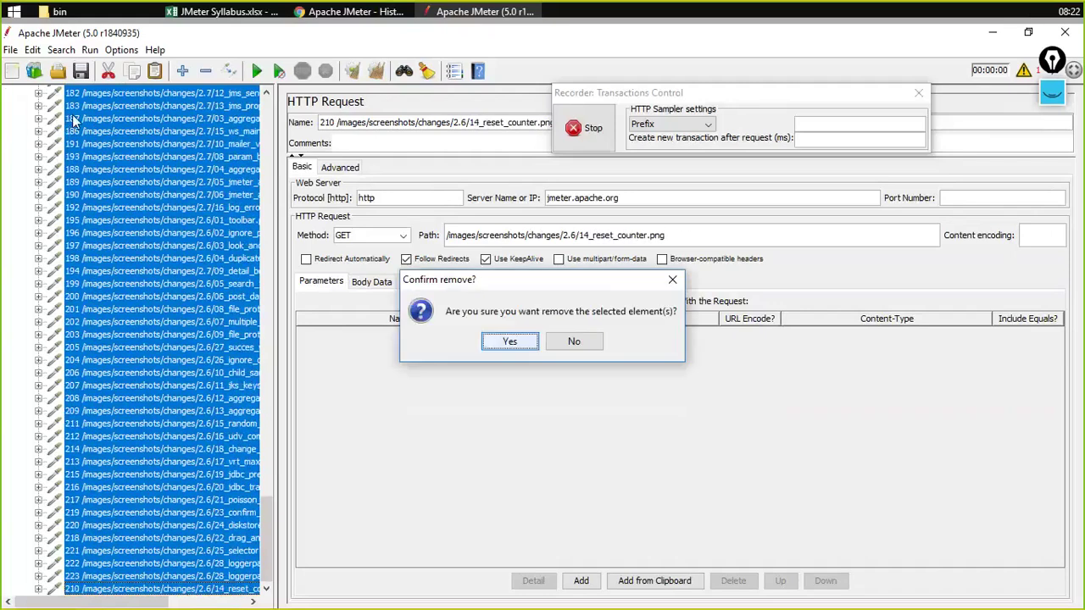
key(Return)
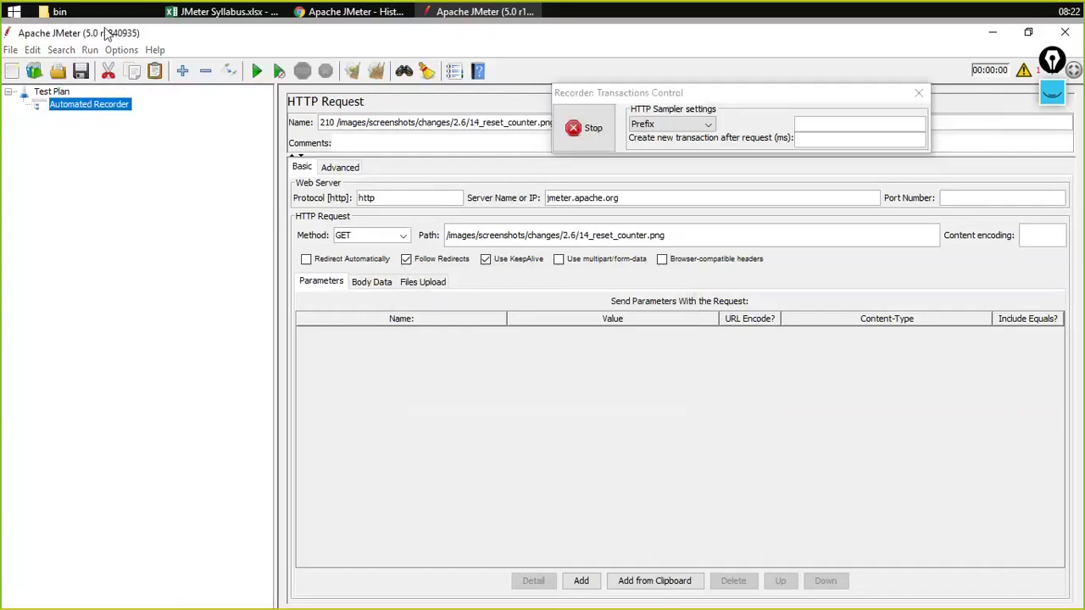
Switch to Chrome, open the Overview page of the Apache JMeter site and reload it so the recorder captures the requests
click(348, 11)
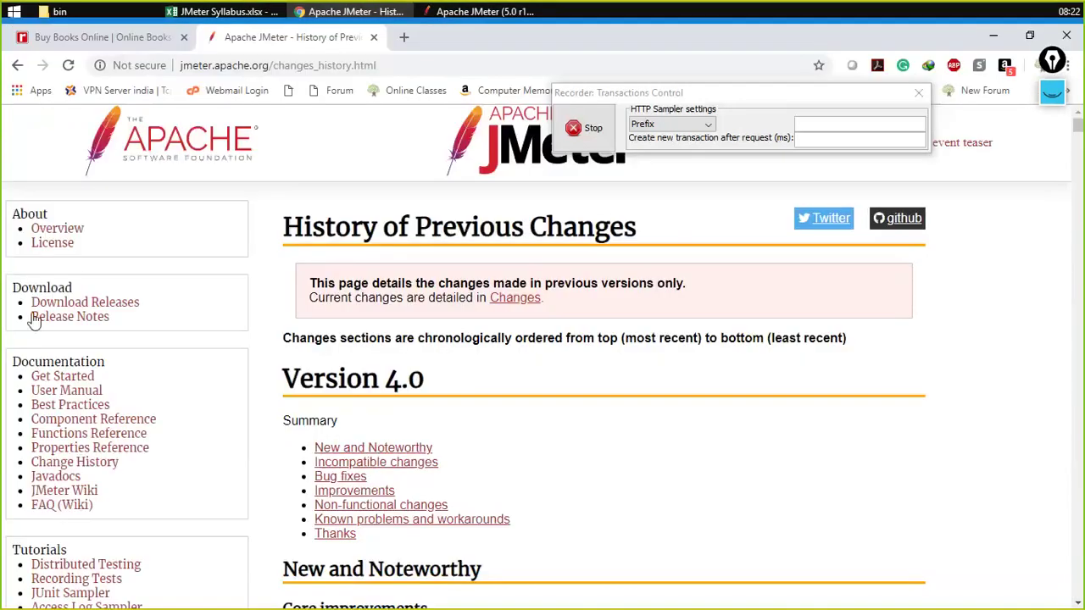
click(65, 230)
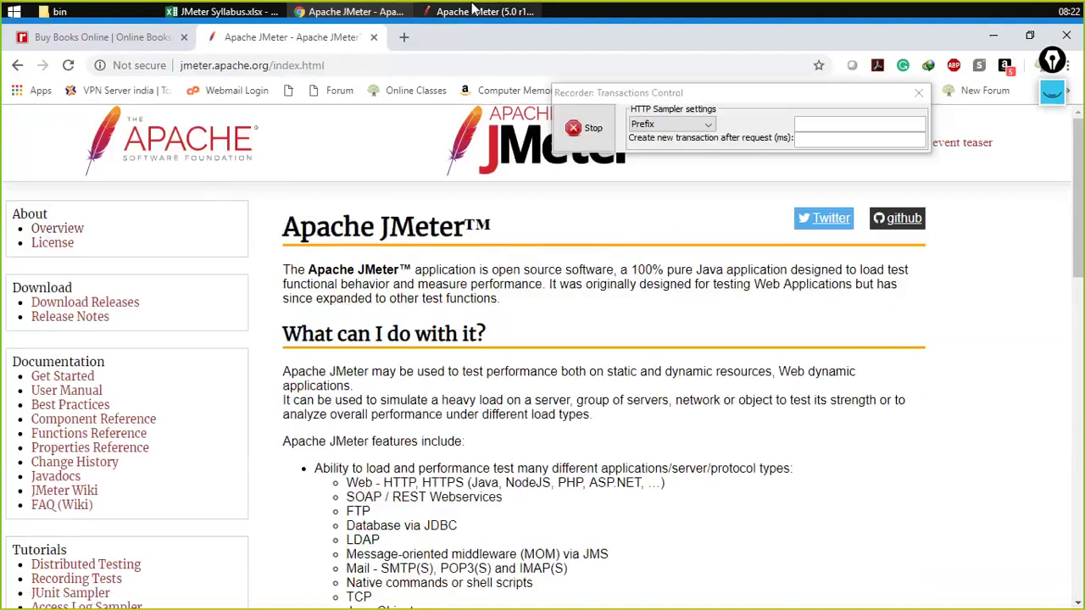
click(474, 11)
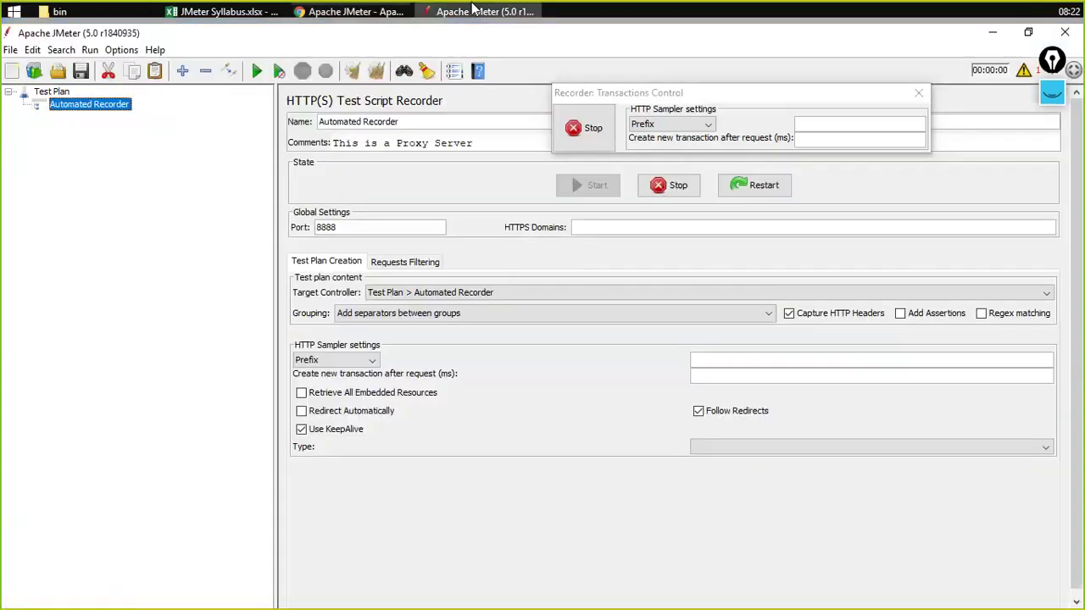
click(348, 11)
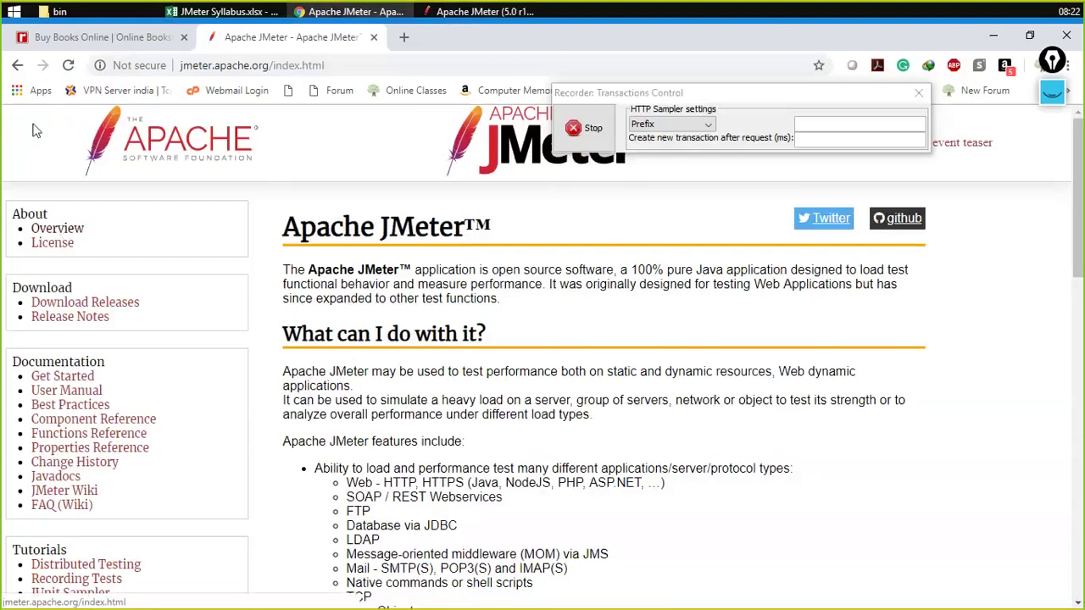
click(69, 67)
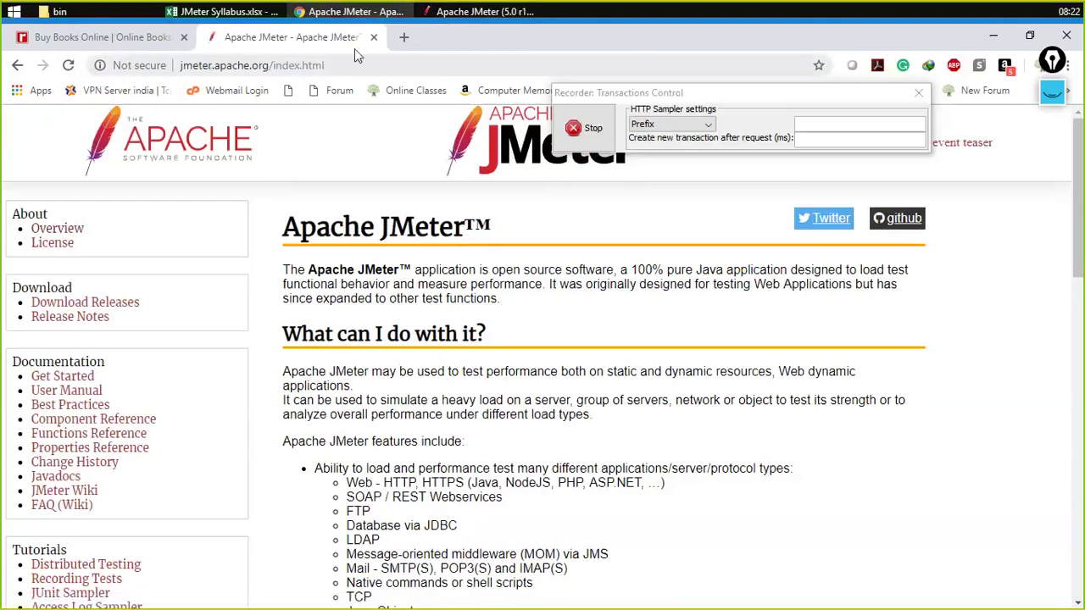
Return to JMeter and view the newly recorded /index.html and /images/favicon.png samplers under Automated Recorder
click(463, 17)
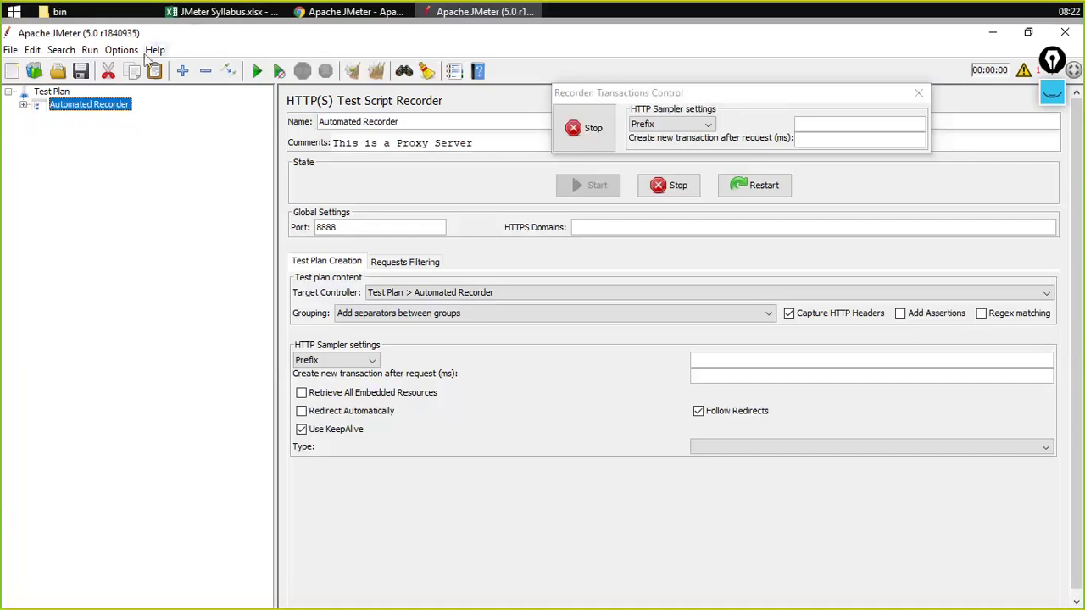
click(76, 117)
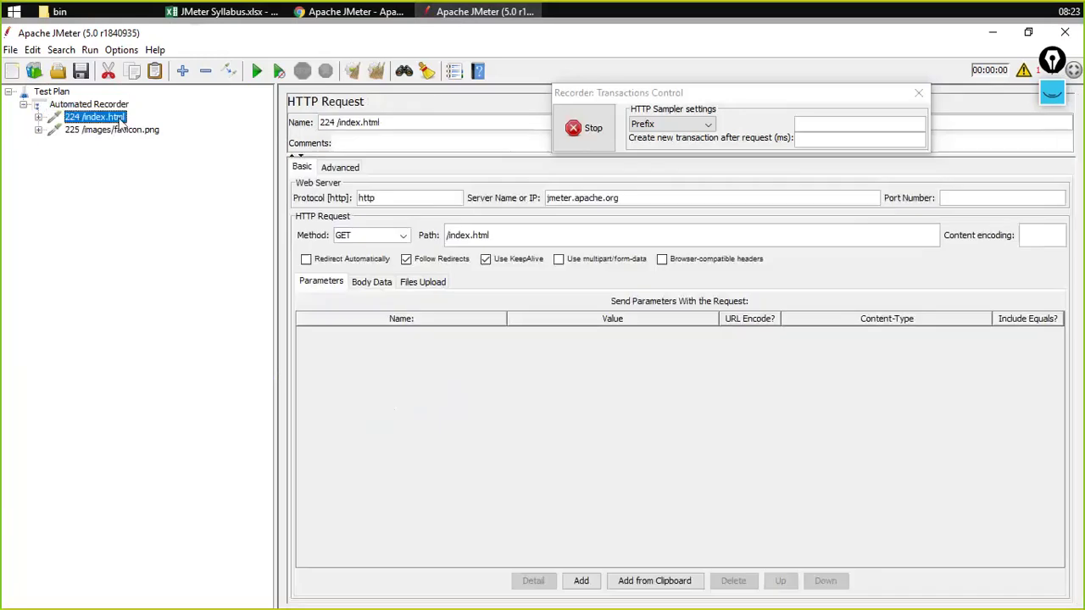
click(119, 131)
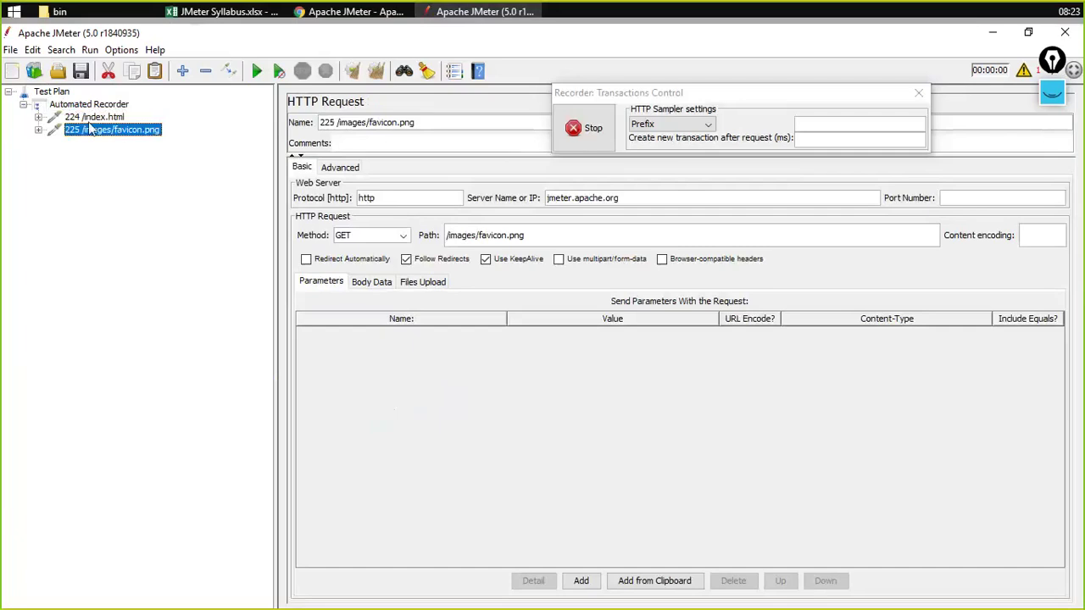
click(90, 119)
click(119, 130)
Record the site's User Manual page from Chrome, then show the separator placed before its sampler in JMeter
key(alt+Tab)
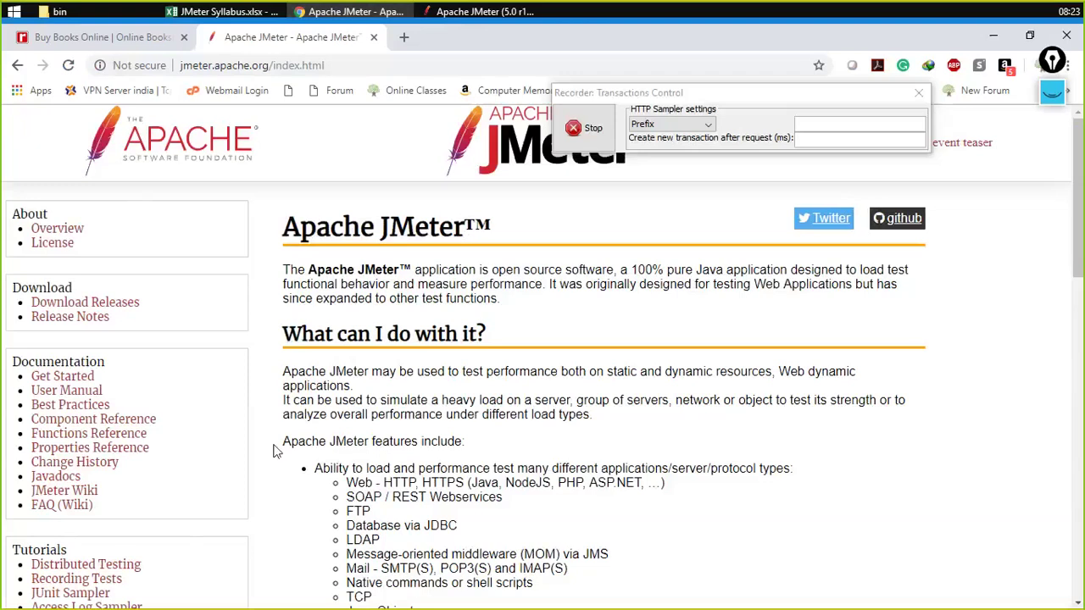
click(77, 395)
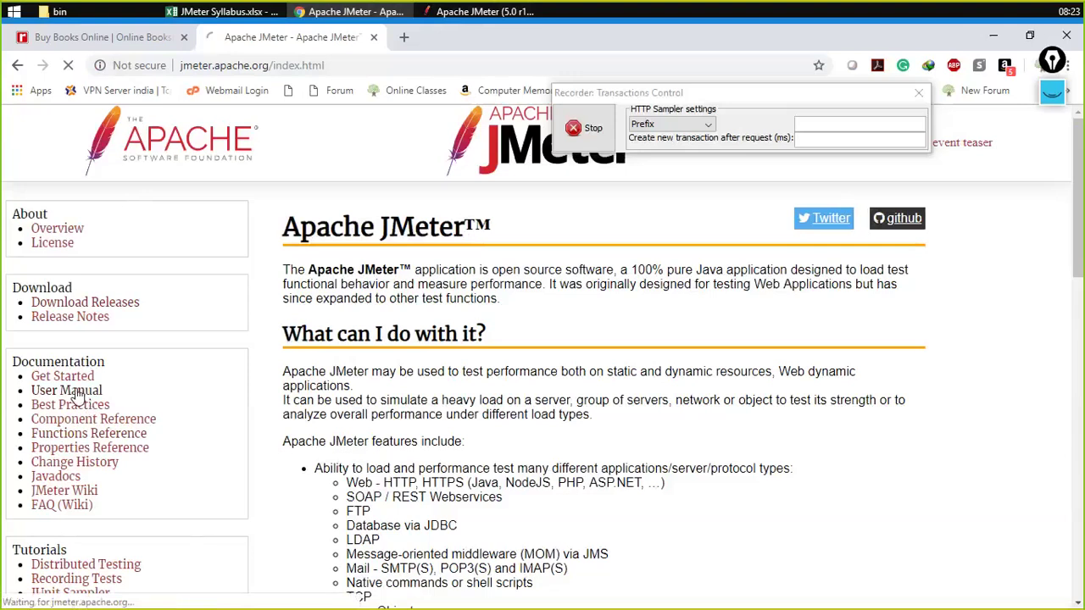
click(459, 20)
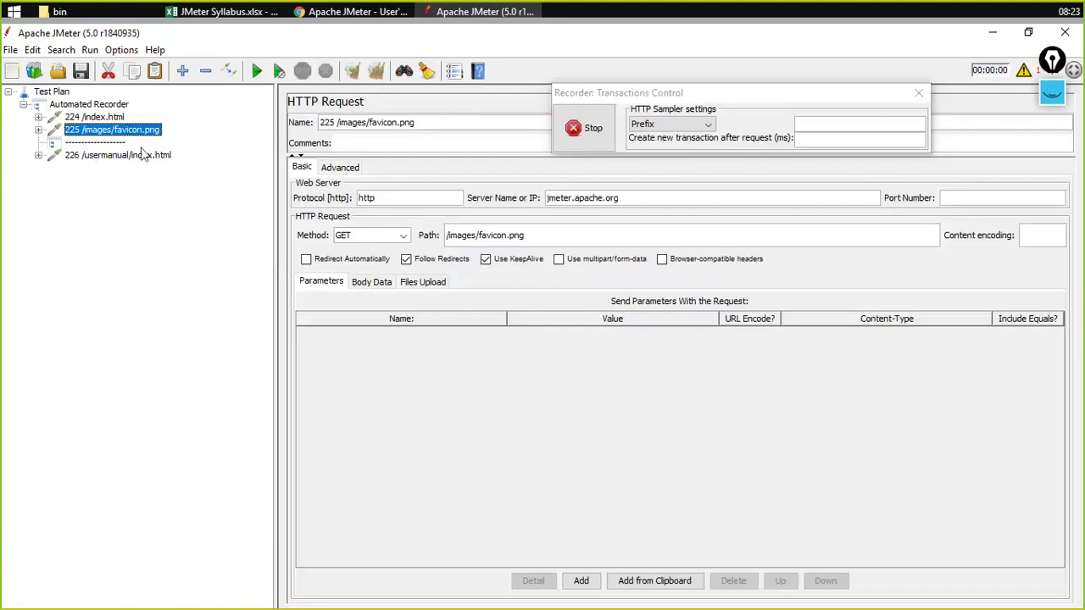
click(83, 144)
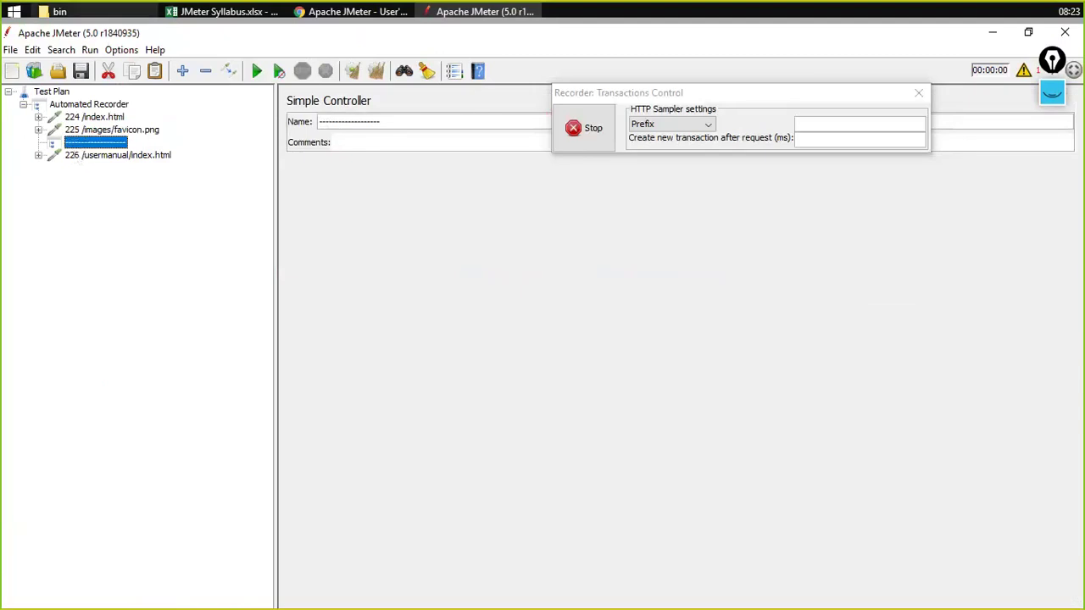
Record the site's Functions Reference page from Chrome, then show its /usermanual/functions.html sampler in JMeter
click(352, 11)
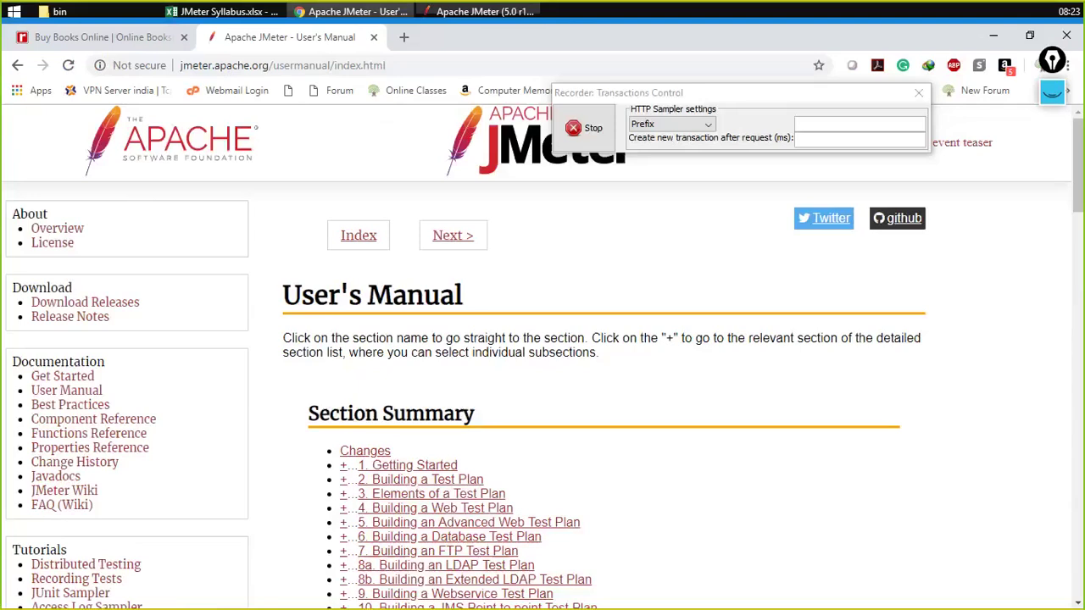
scroll(139, 501, down, 2)
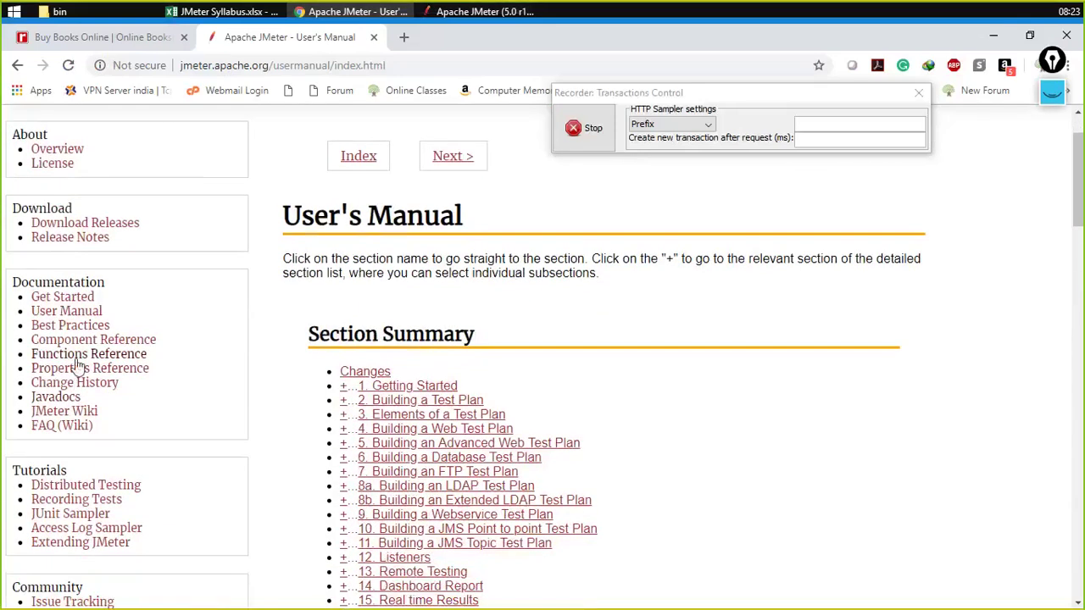
click(76, 357)
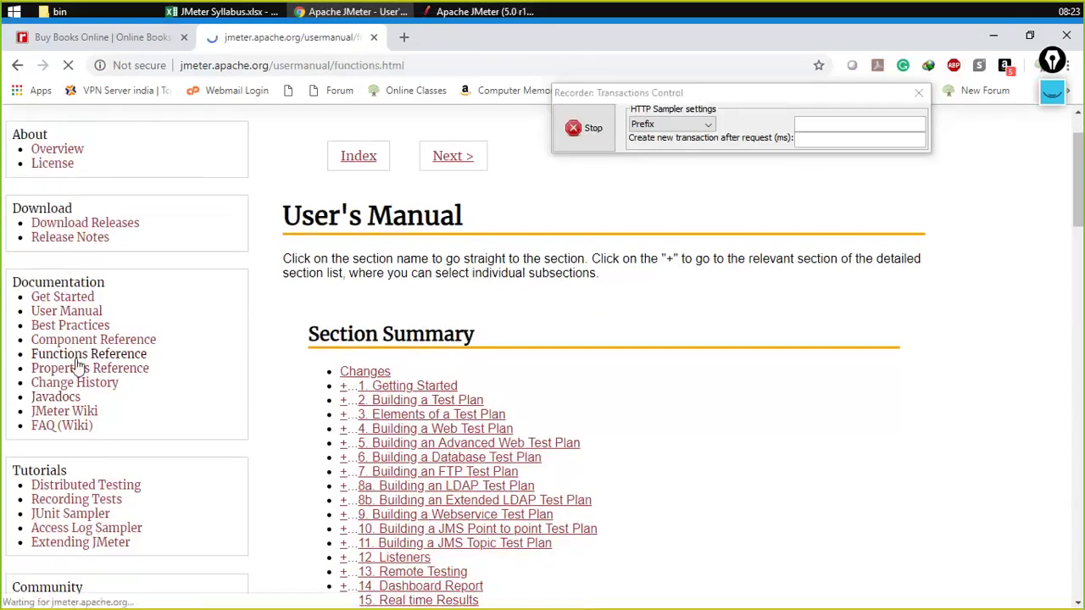
click(479, 11)
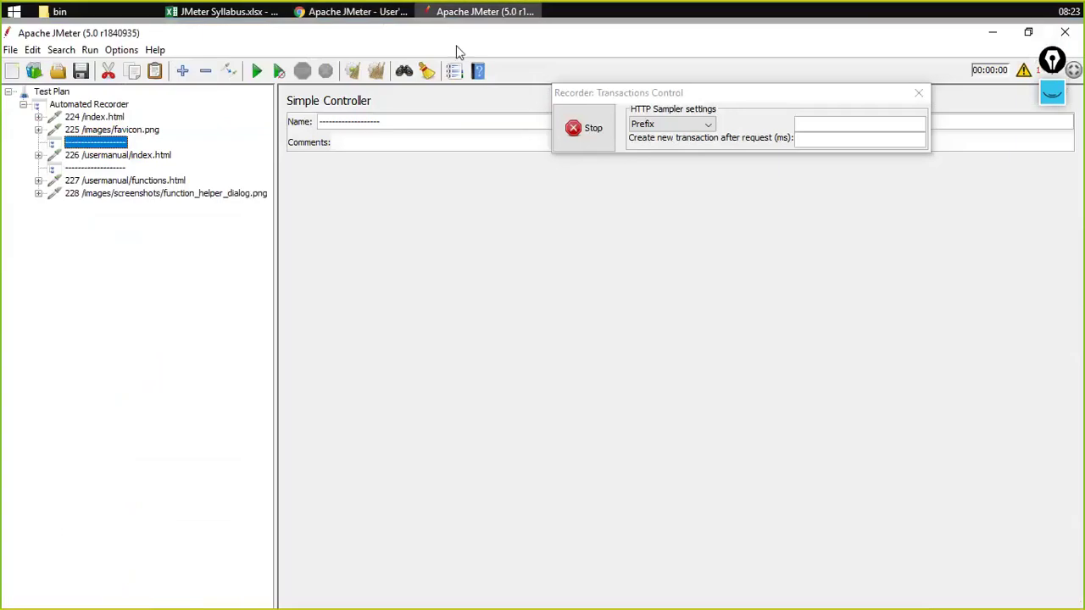
click(119, 180)
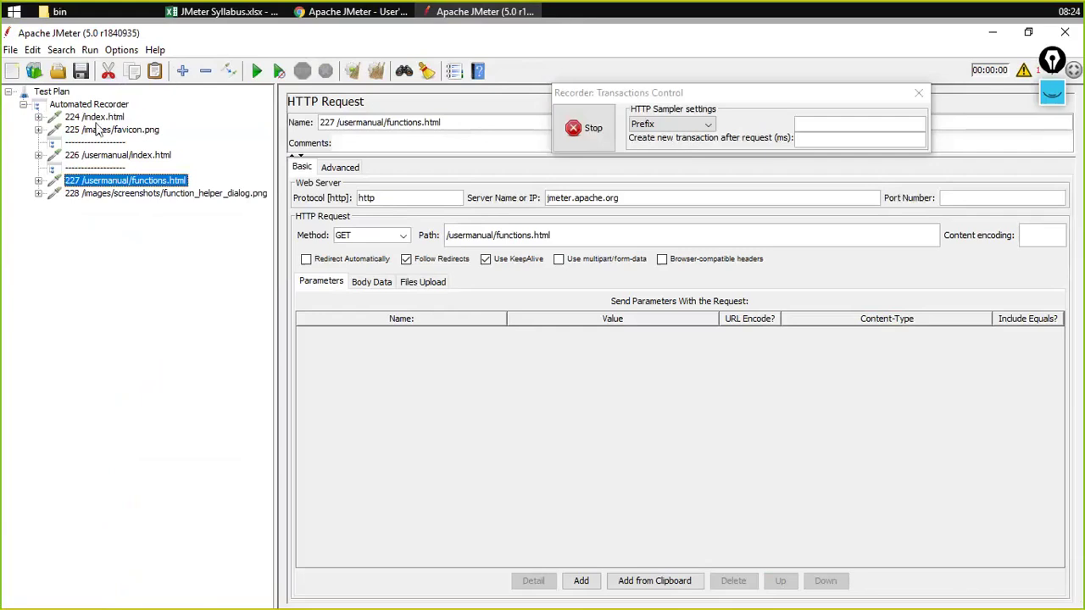
Change the Automated Recorder's Grouping to "Put each group in a new controller"
click(93, 104)
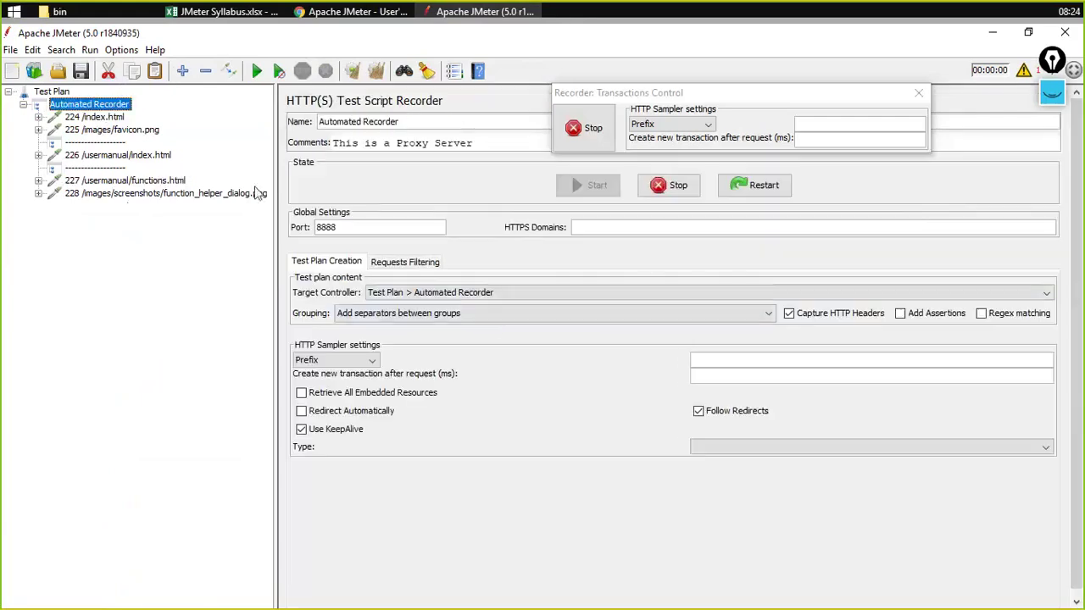
click(488, 319)
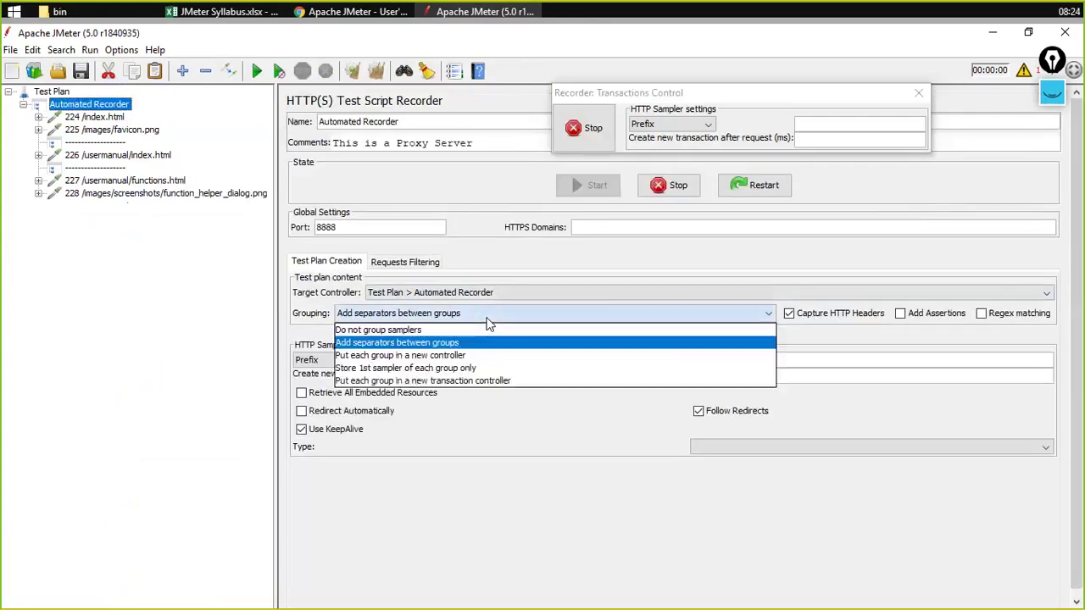
click(433, 356)
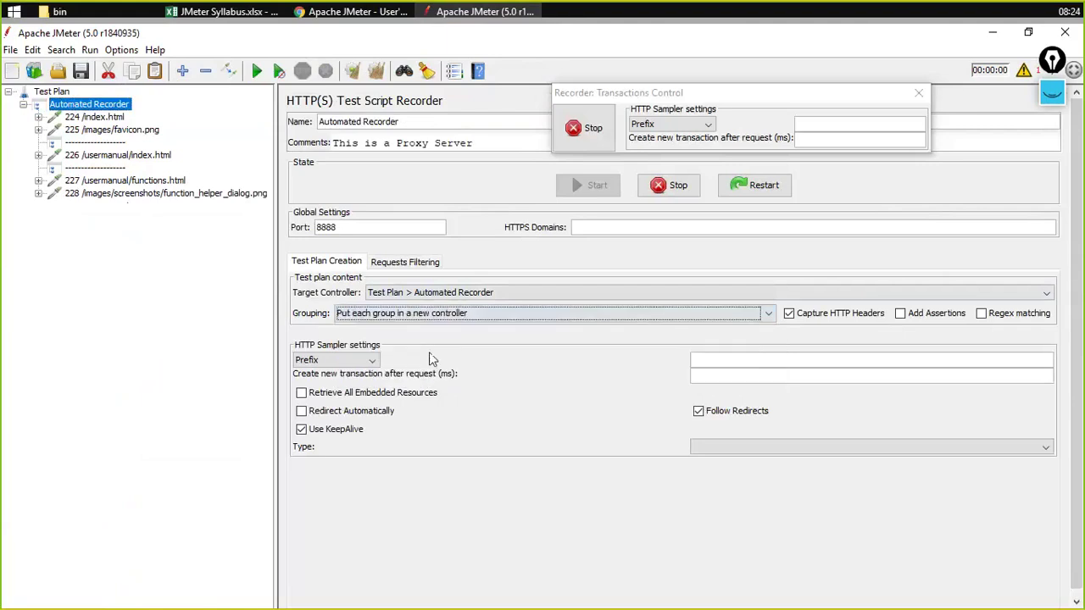
Delete all recorded samplers and separators under Automated Recorder
click(124, 194)
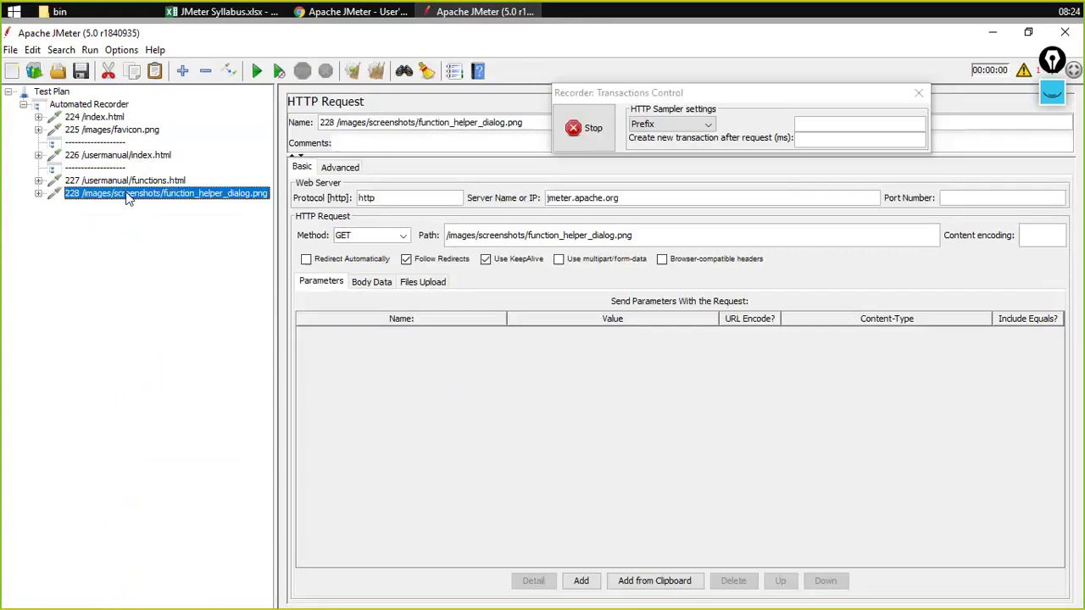
key(shift+Up)
key(shift+Up)
key(shift+Up)
key(shift+Up)
key(shift+Up)
key(shift+Up)
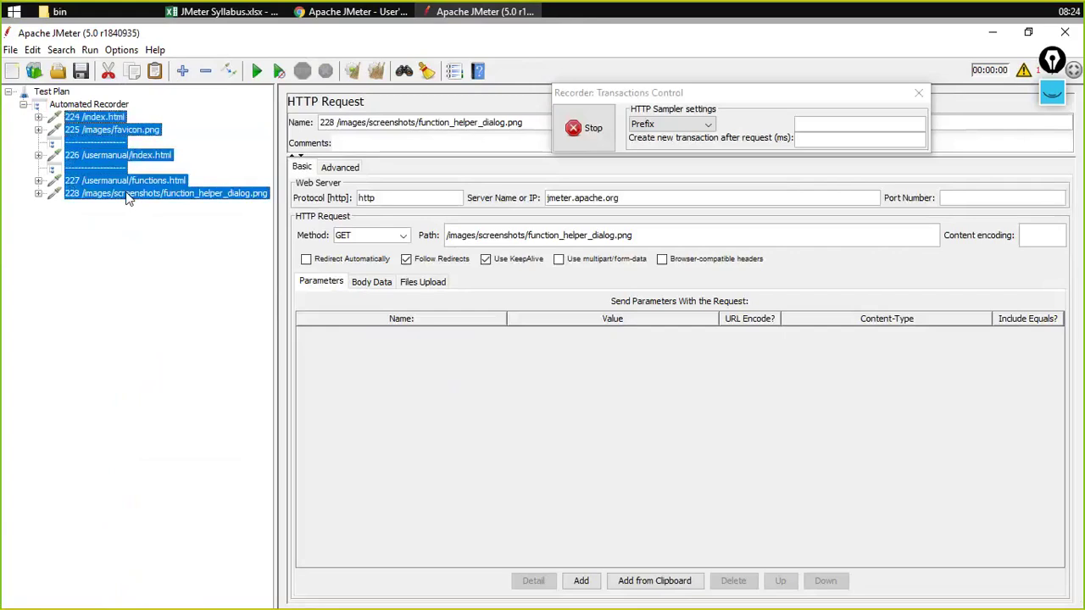
key(Delete)
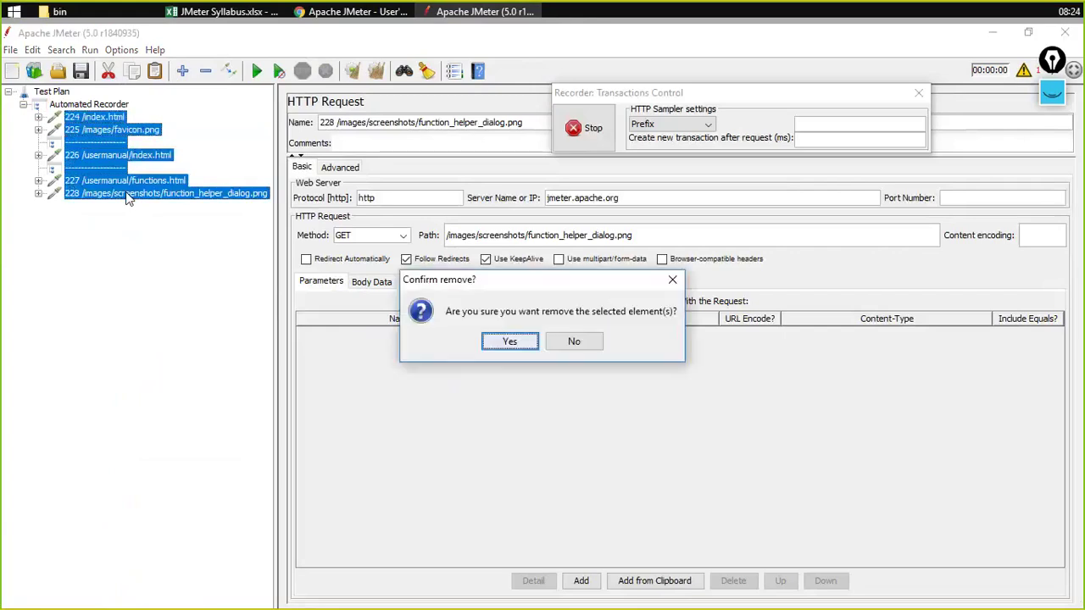
key(Return)
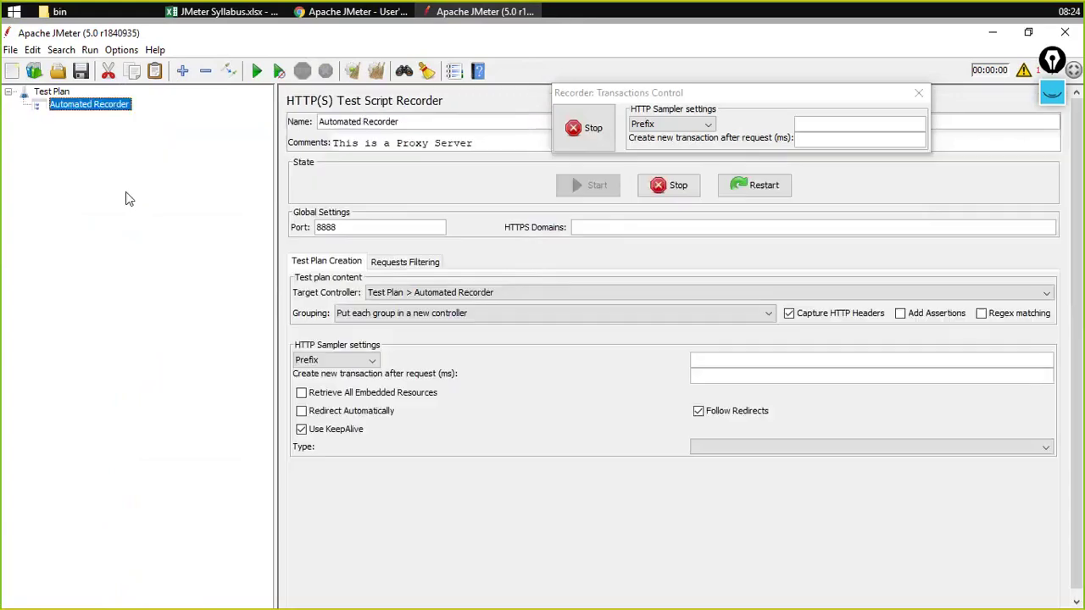
click(332, 12)
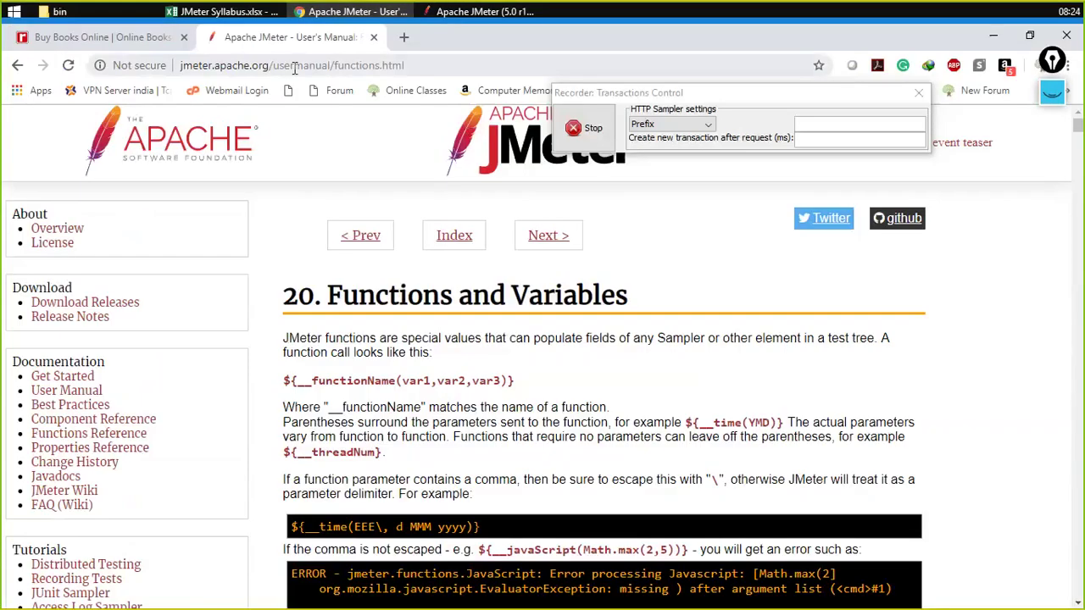
key(ctrl+n)
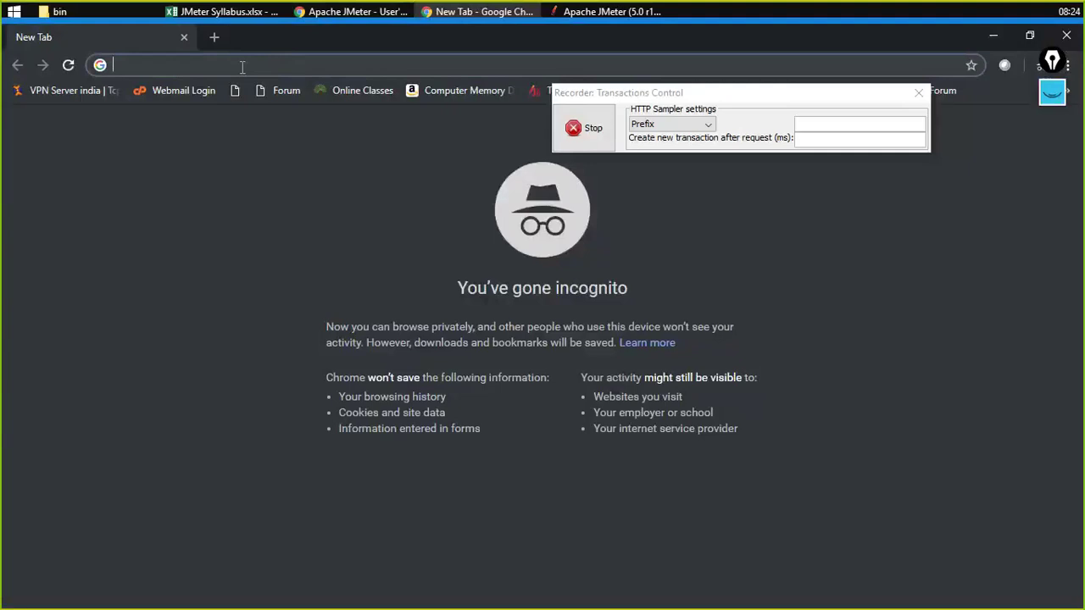
text(jmeter.apache.org)
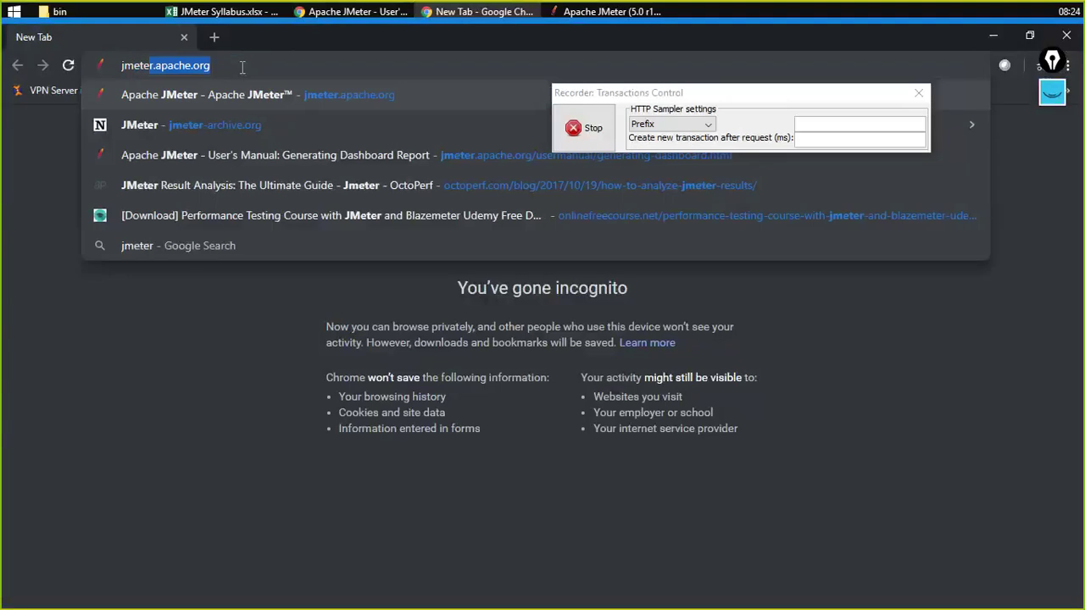
key(Return)
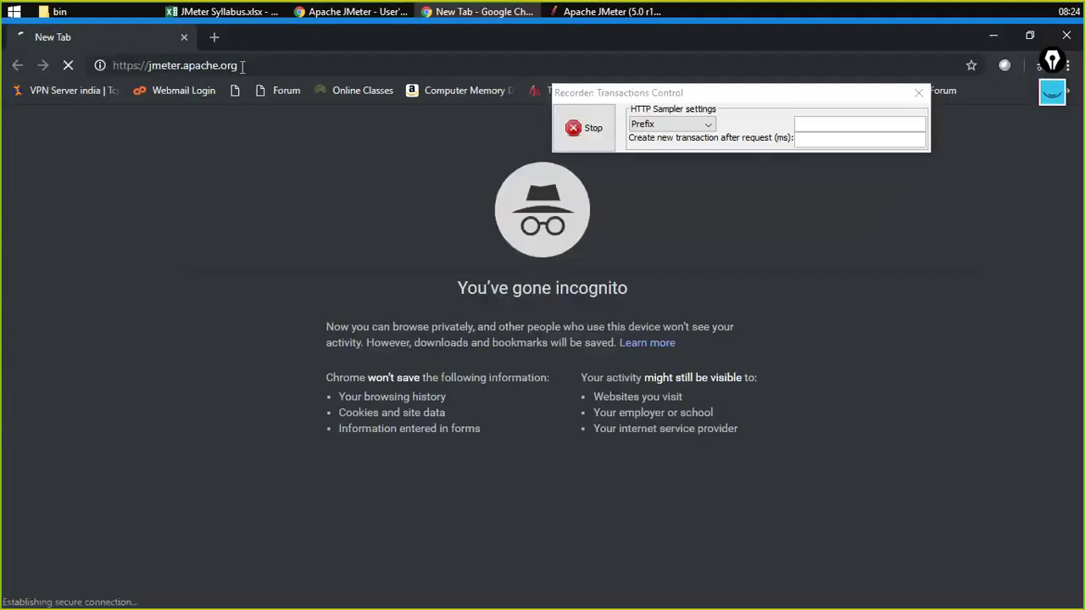
click(590, 17)
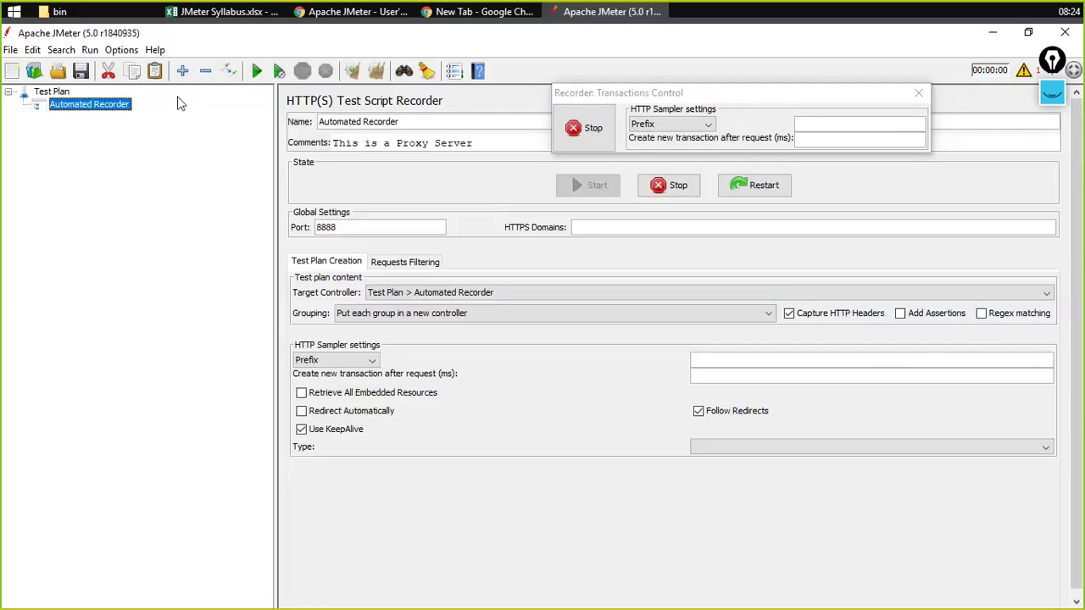
click(471, 15)
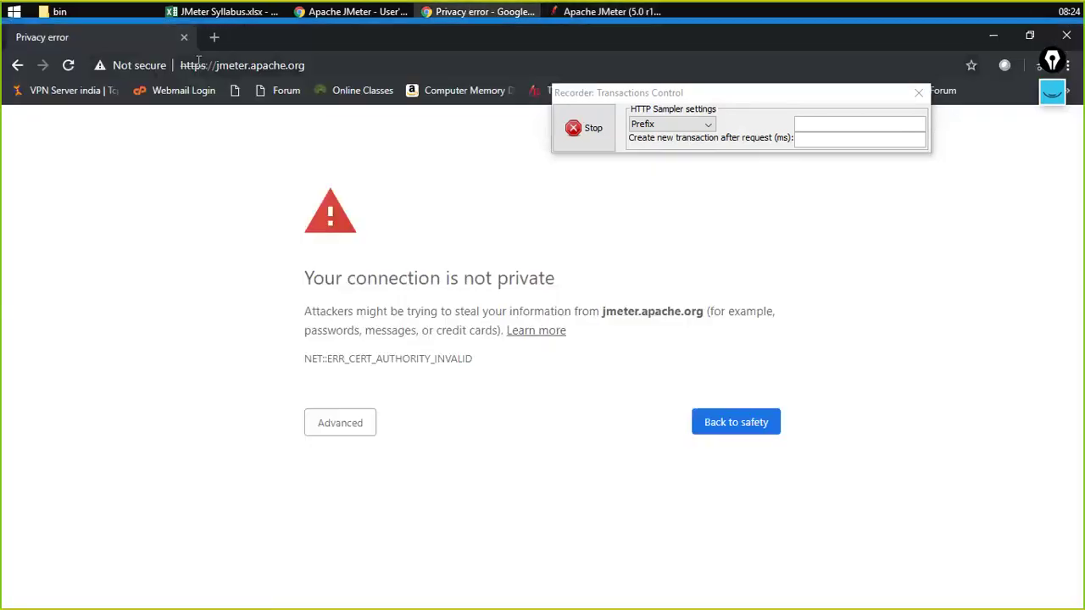
key(Left)
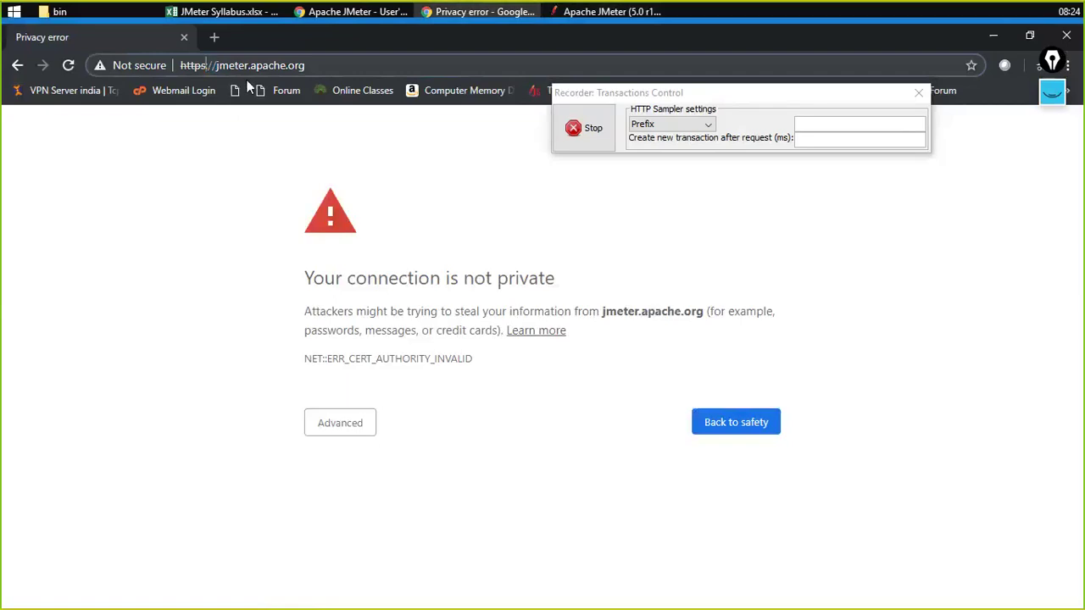
key(BackSpace)
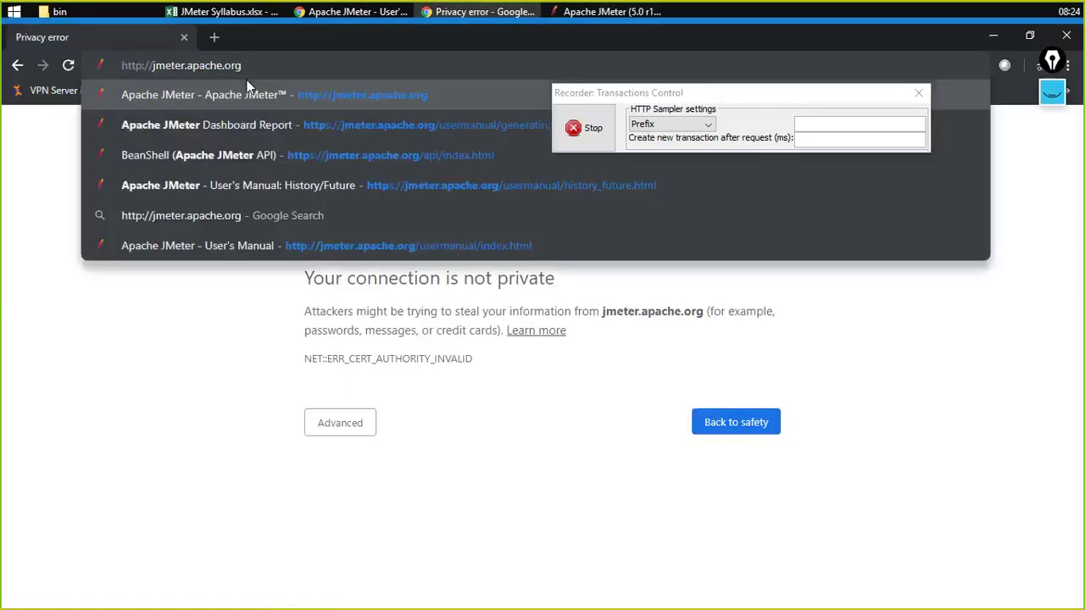
key(Return)
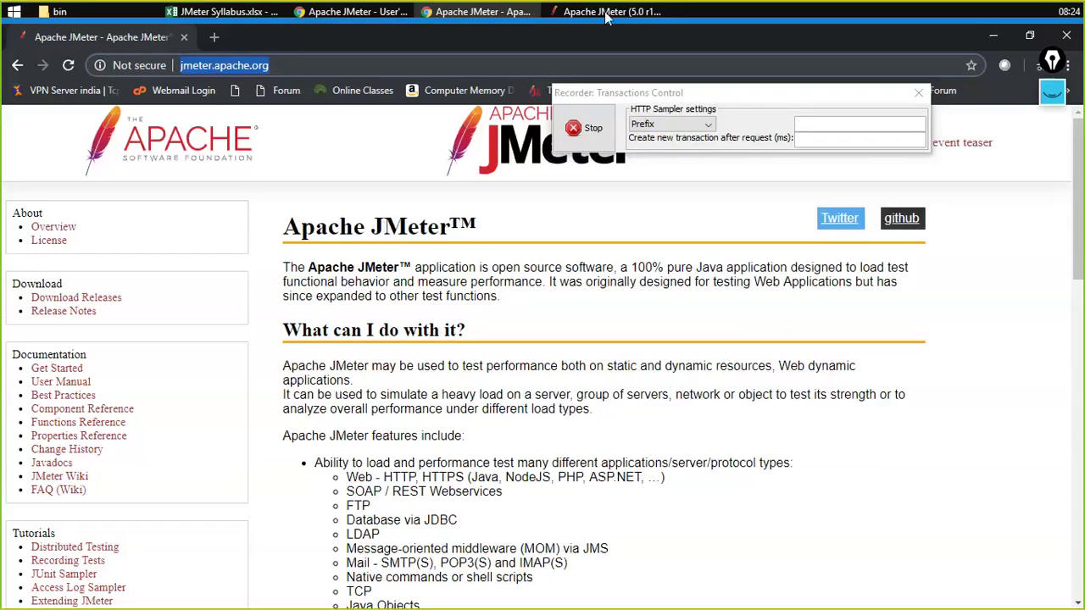
Return to JMeter and inspect the new controller for the home page under Automated Recorder
click(606, 14)
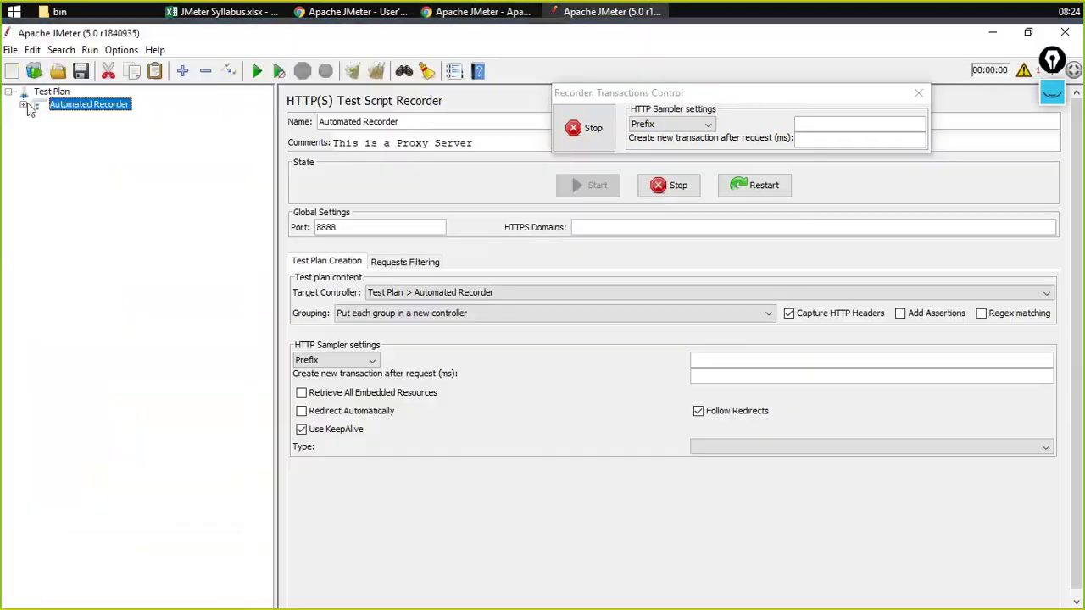
click(35, 105)
click(52, 119)
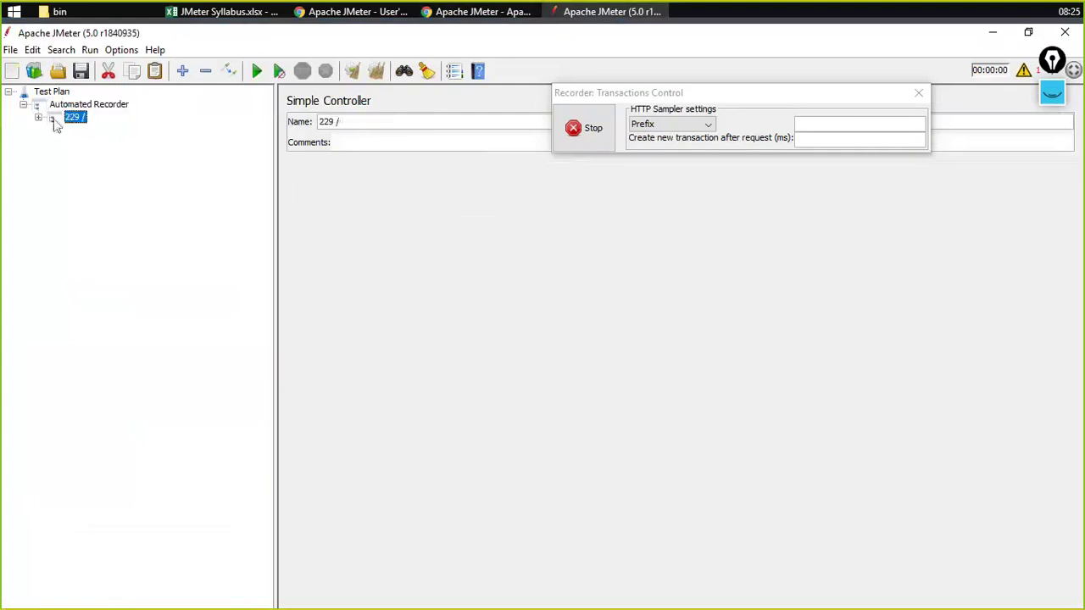
click(38, 119)
click(38, 119)
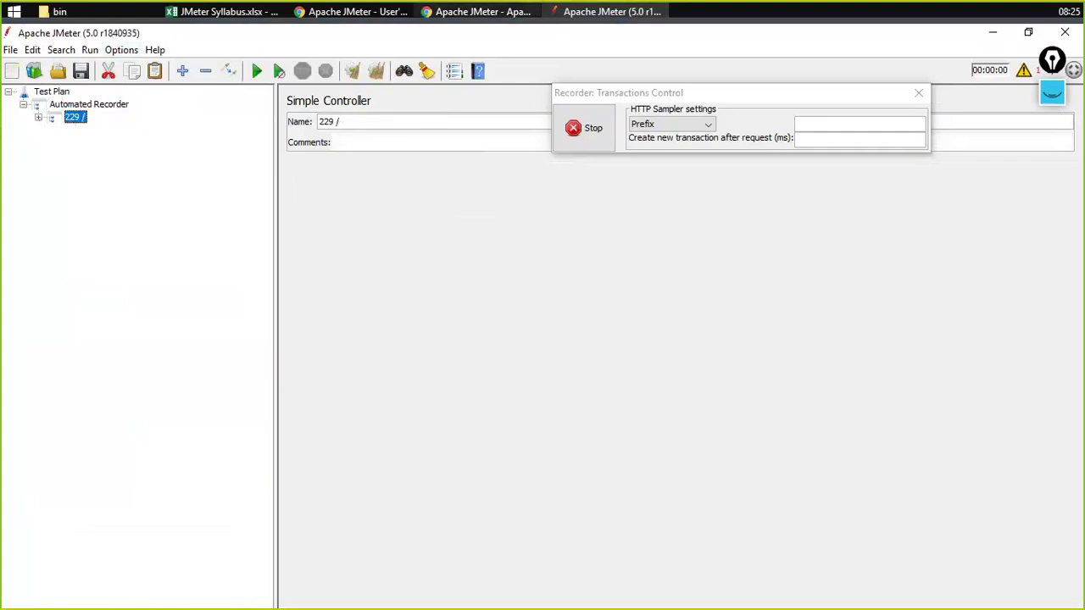
Record the site's Download Releases page from Chrome, then show its /download_jmeter.cgi controller in JMeter
click(483, 11)
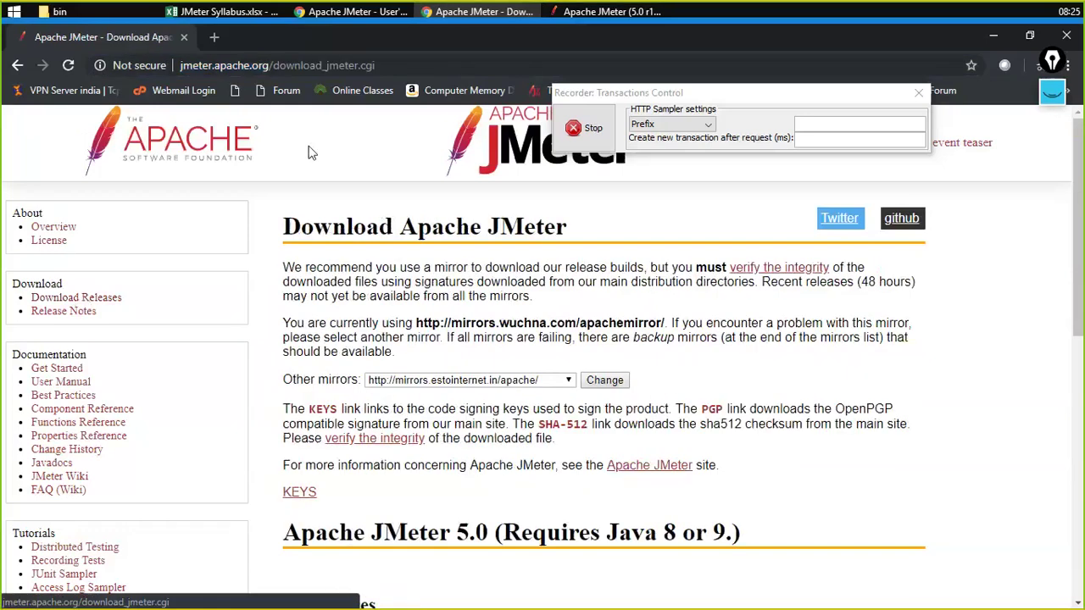
key(alt+Tab)
click(128, 131)
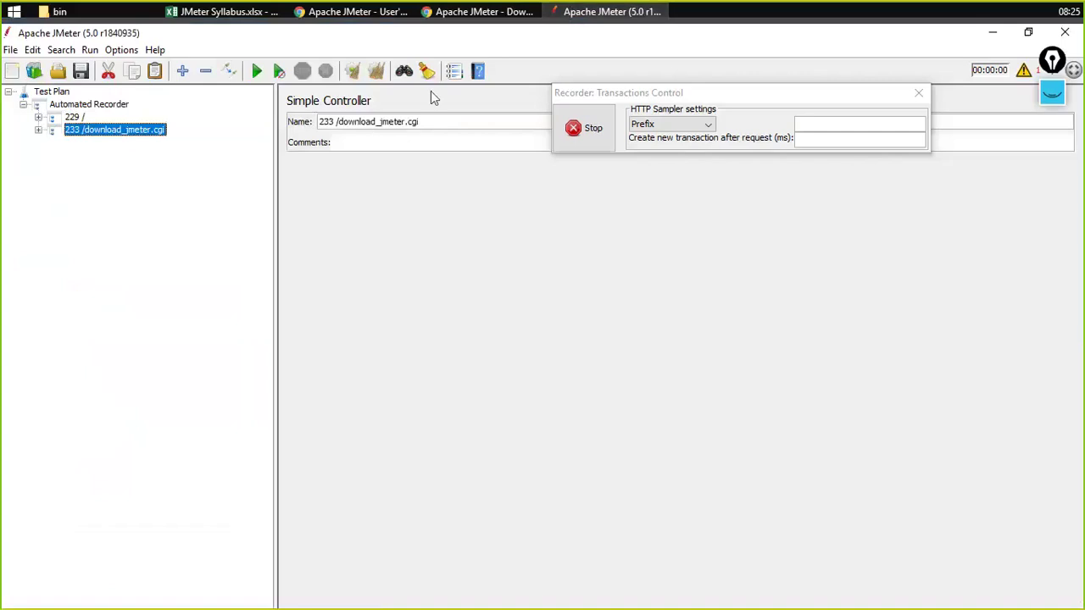
Examine the samplers grouped inside the home page controller and the /download_jmeter.cgi controller
click(73, 118)
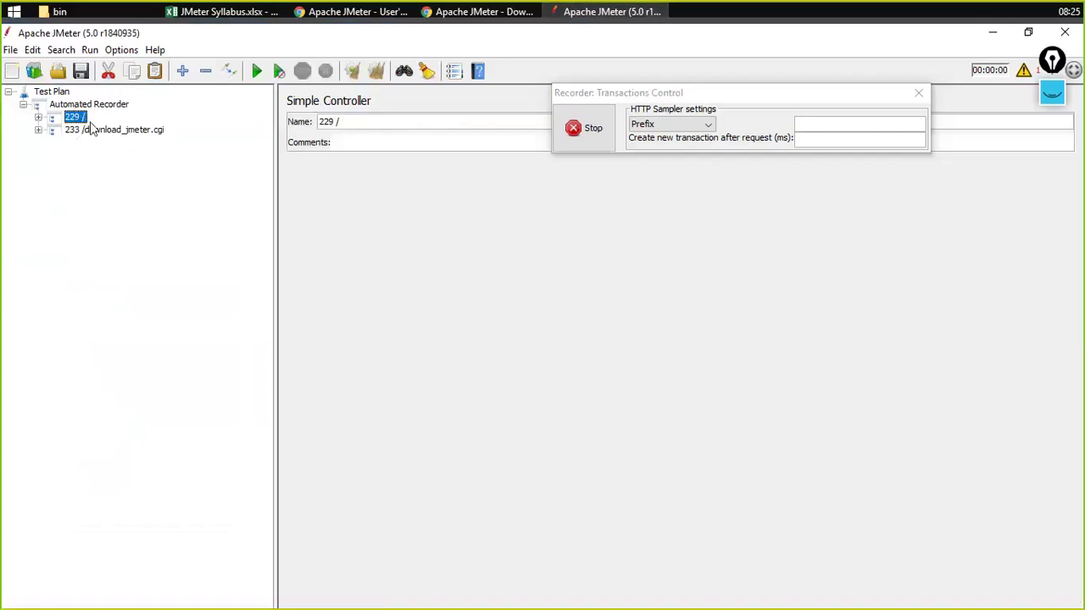
click(38, 118)
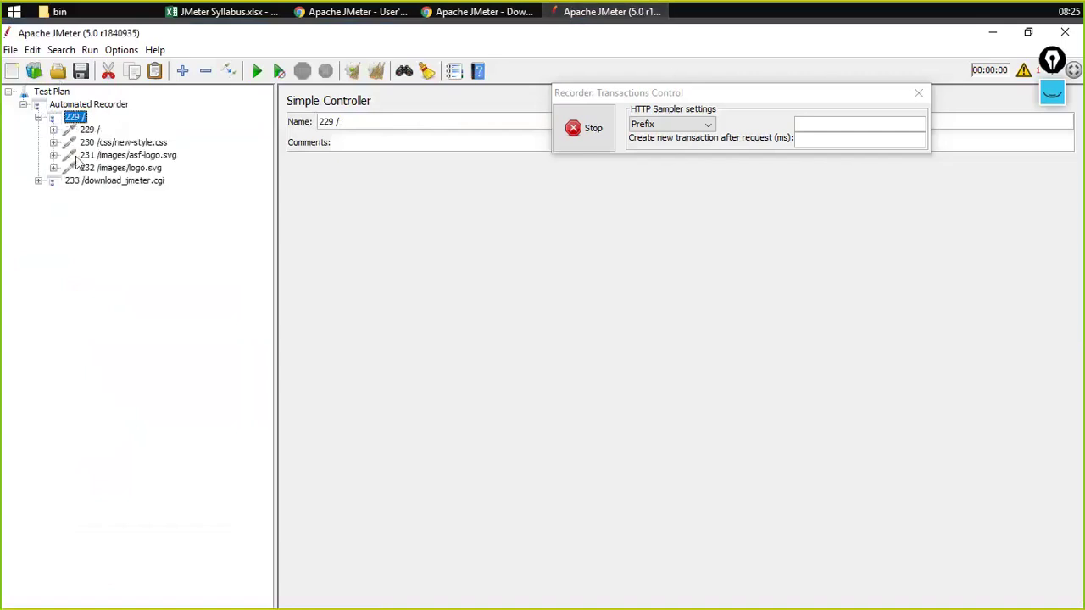
click(38, 119)
click(39, 130)
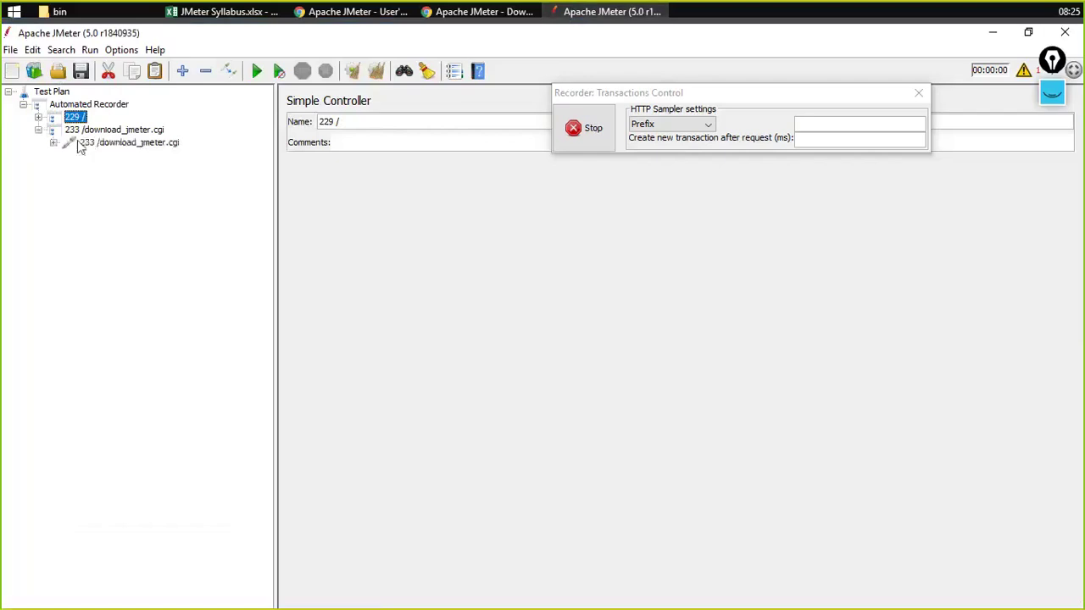
click(38, 130)
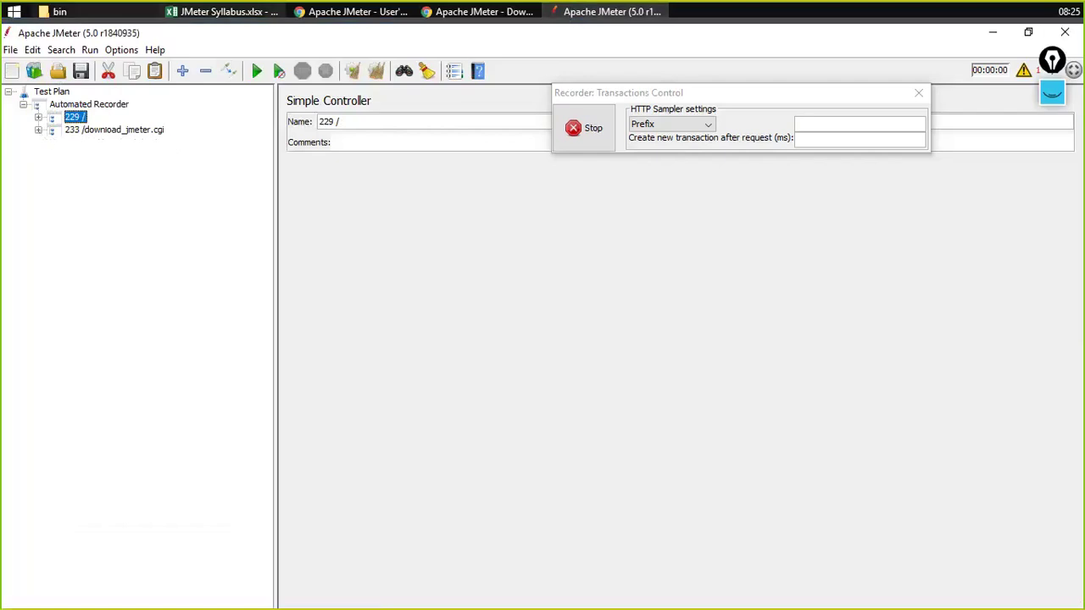
Record the site's Change History page from Chrome, then show its /changes_history.html controller in JMeter
key(alt+Tab)
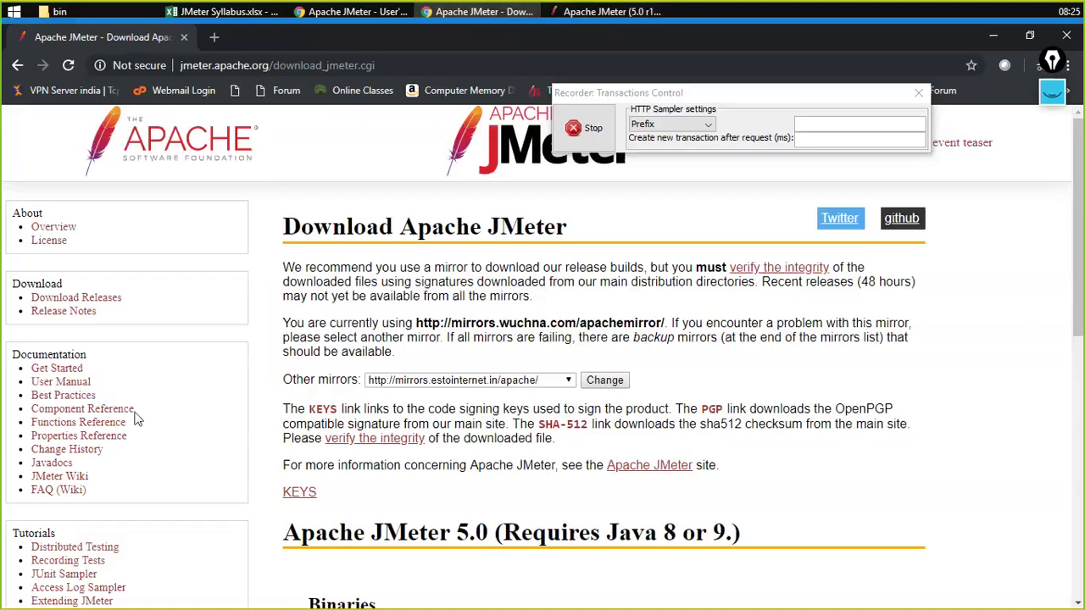
click(71, 453)
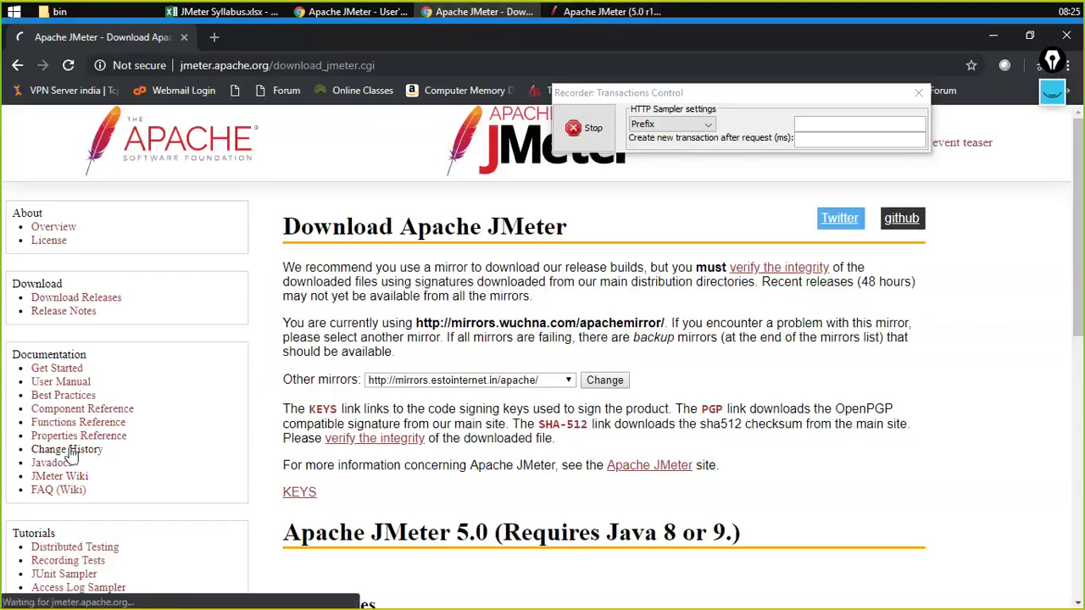
click(588, 11)
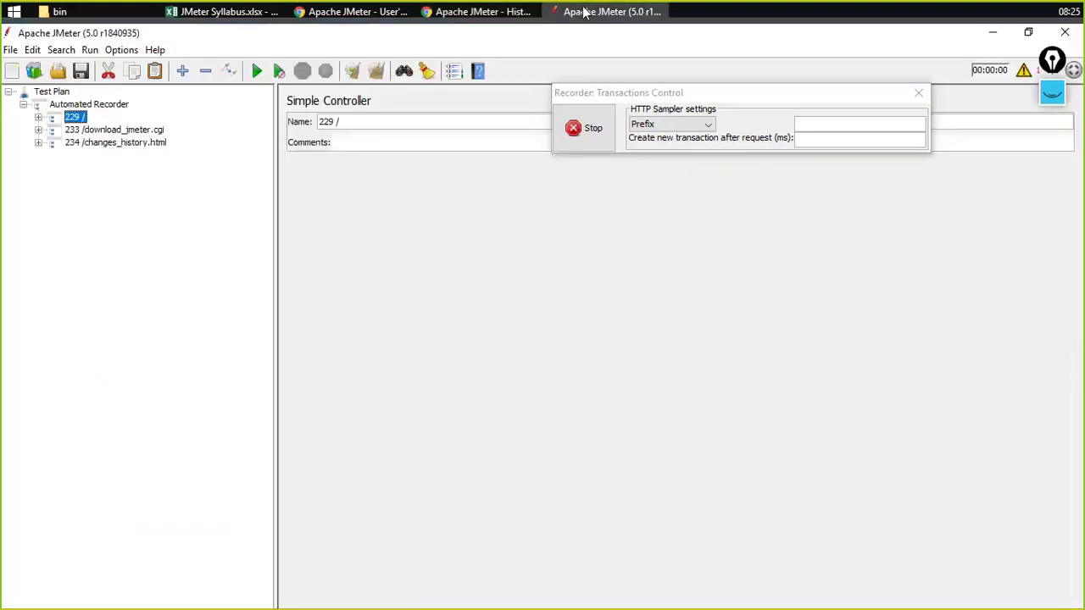
click(128, 144)
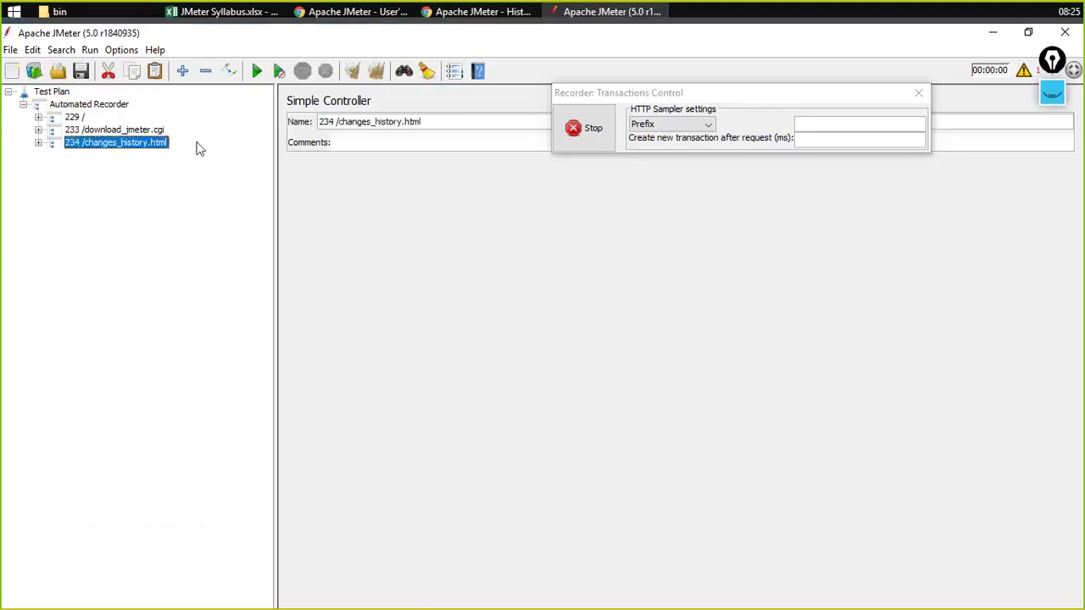
Examine the list of samplers grouped inside the /changes_history.html controller, then collapse it
click(38, 143)
scroll(153, 250, down, 6)
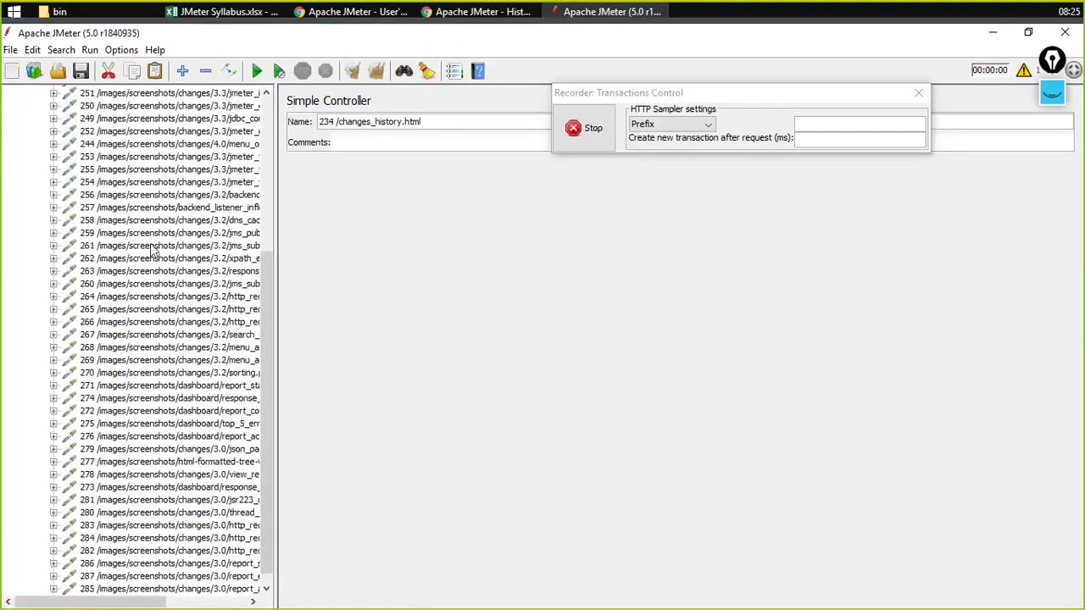
scroll(157, 258, up, 6)
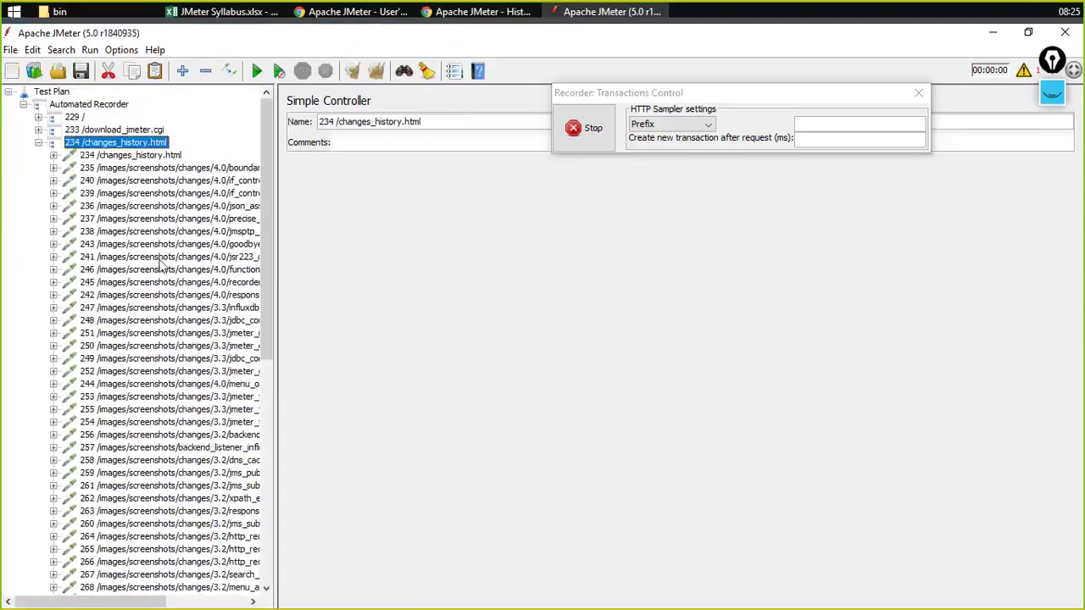
click(38, 142)
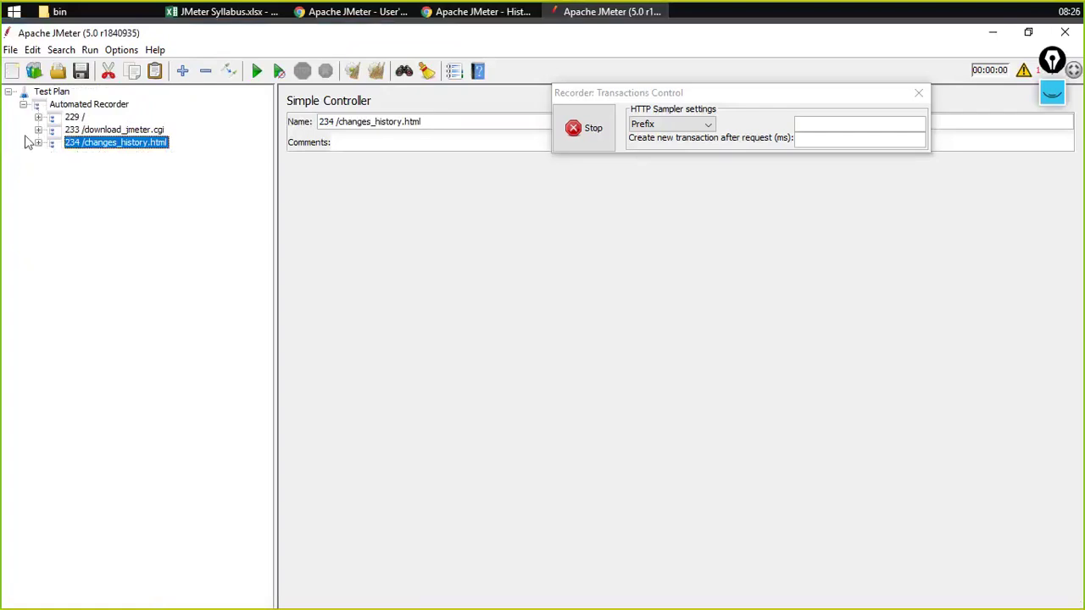
click(39, 144)
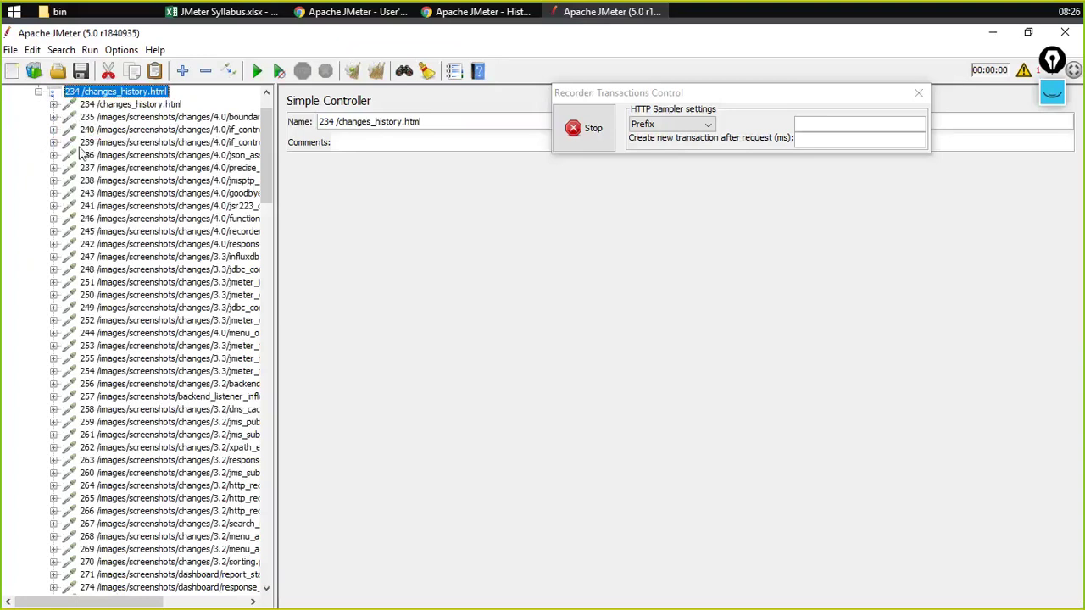
scroll(204, 357, down, 20)
scroll(203, 357, down, 18)
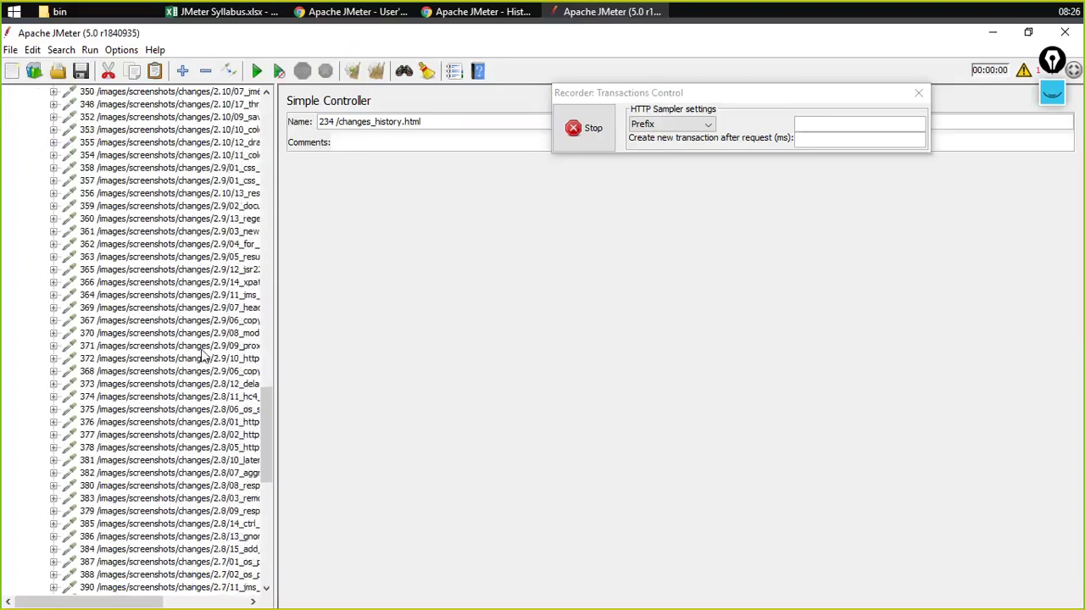
scroll(203, 389, up, 20)
scroll(212, 366, up, 10)
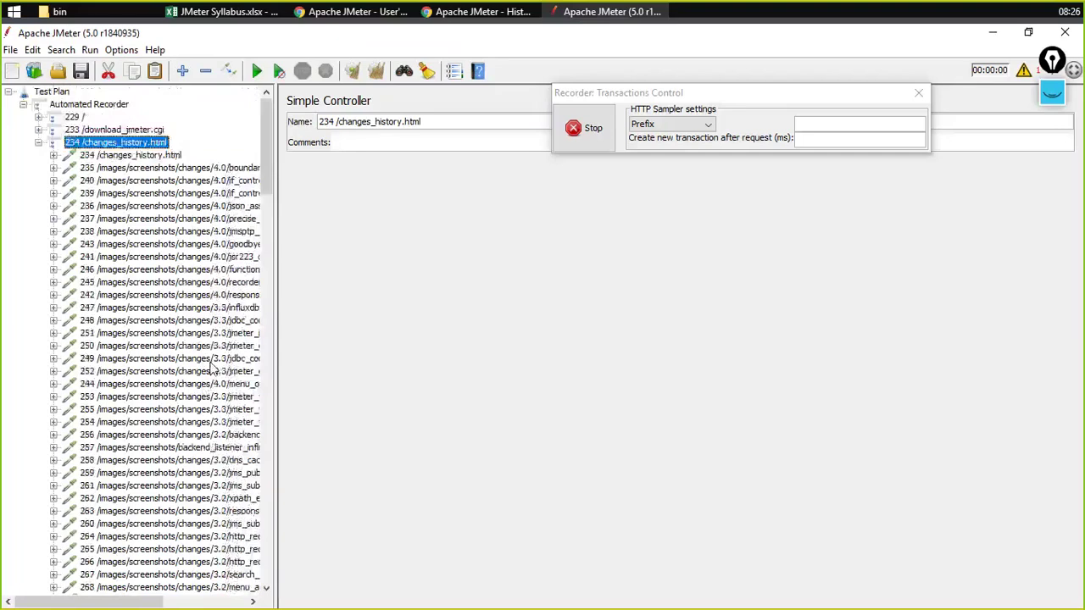
click(39, 142)
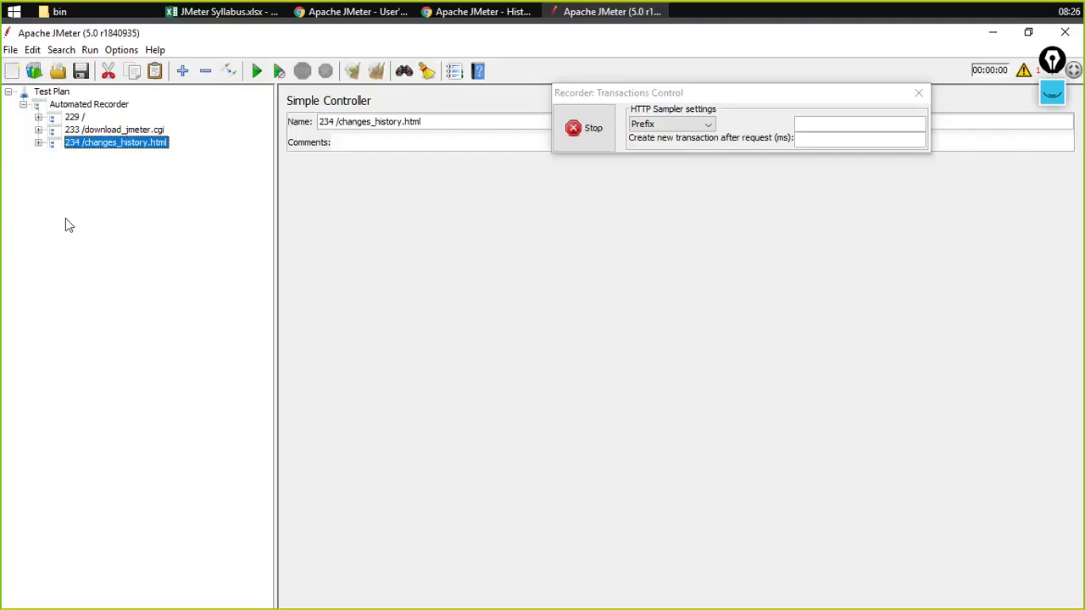
Set the Automated Recorder's Grouping to "Store 1st sampler of each group only" and show the first sampler inside the /changes_history.html controller
click(89, 105)
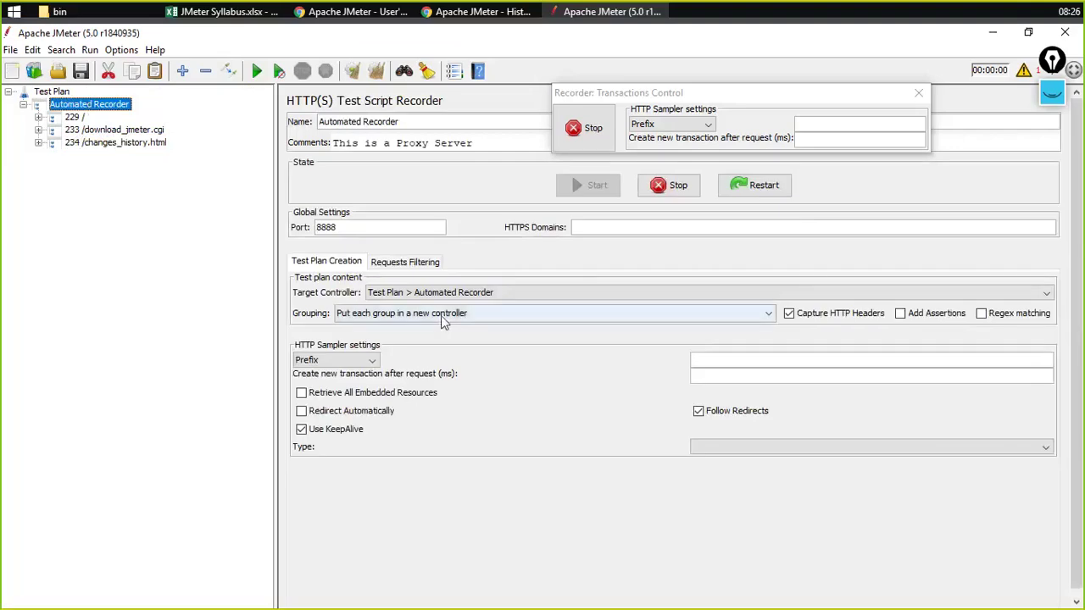
click(471, 321)
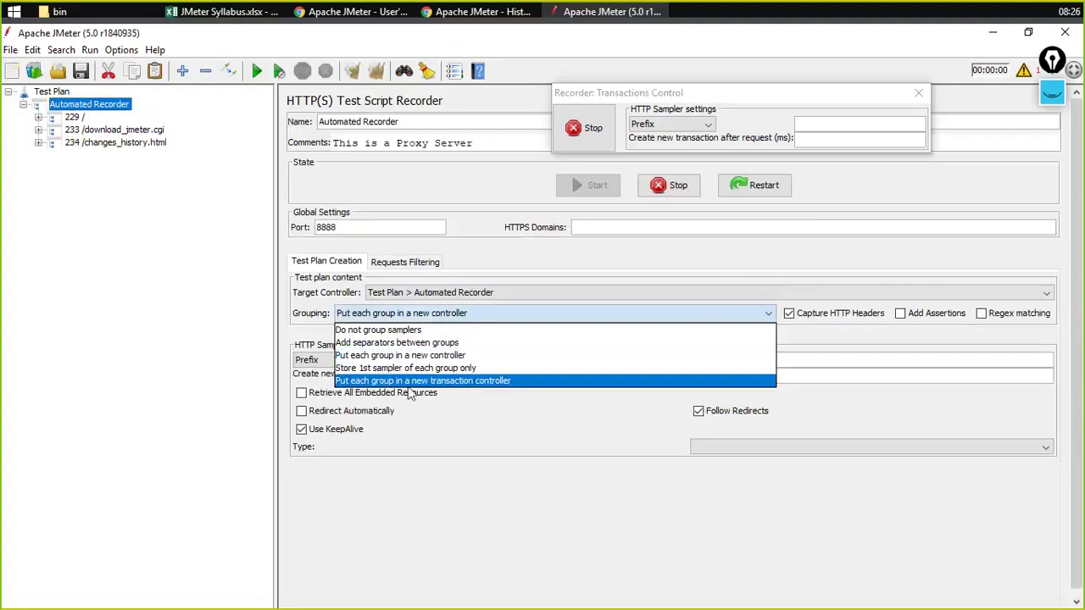
click(453, 370)
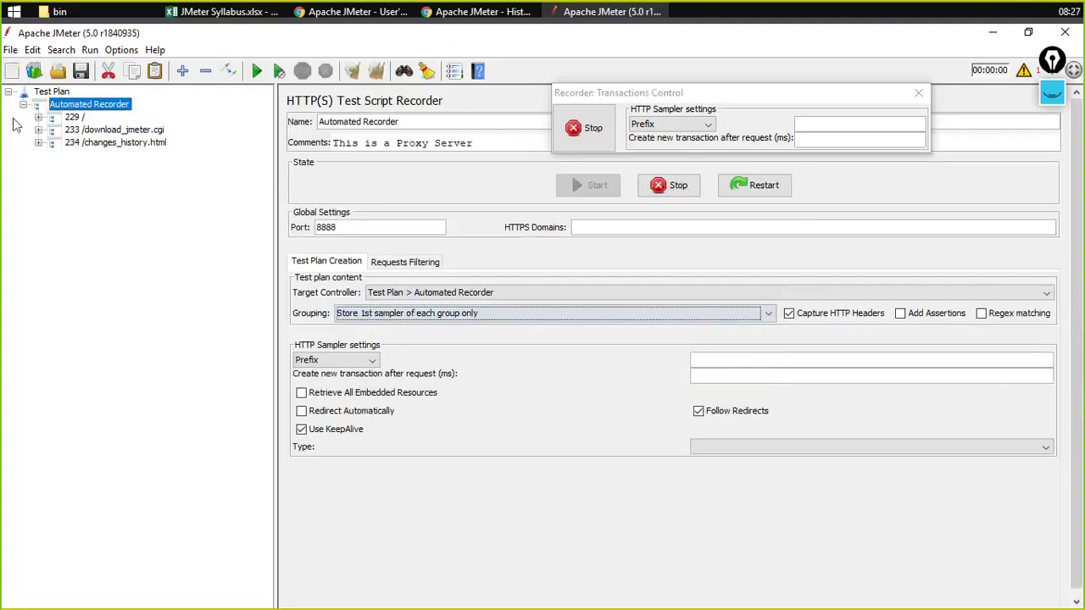
click(38, 143)
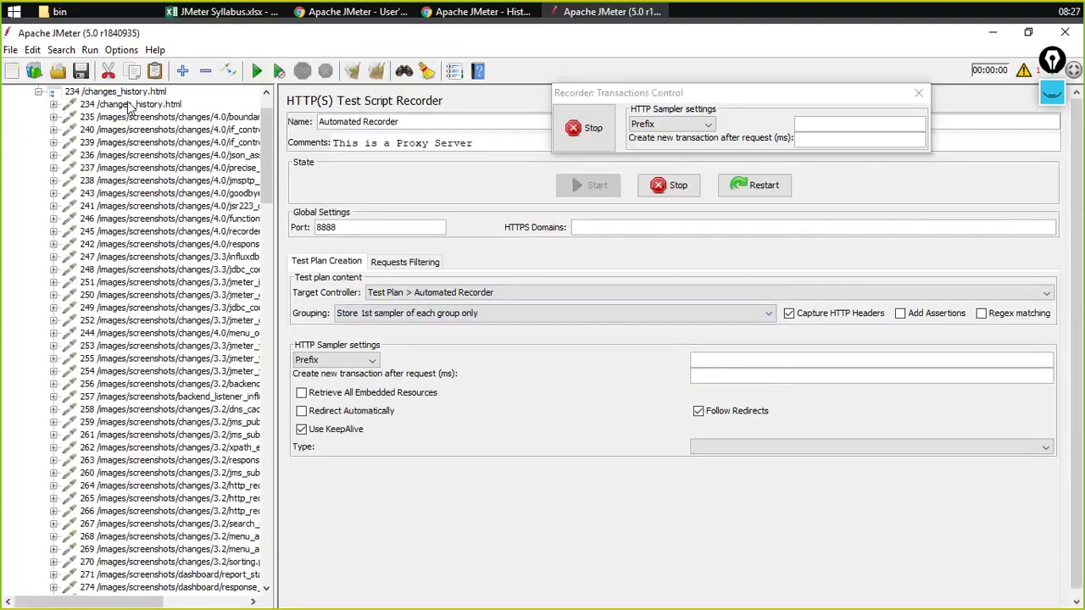
click(130, 103)
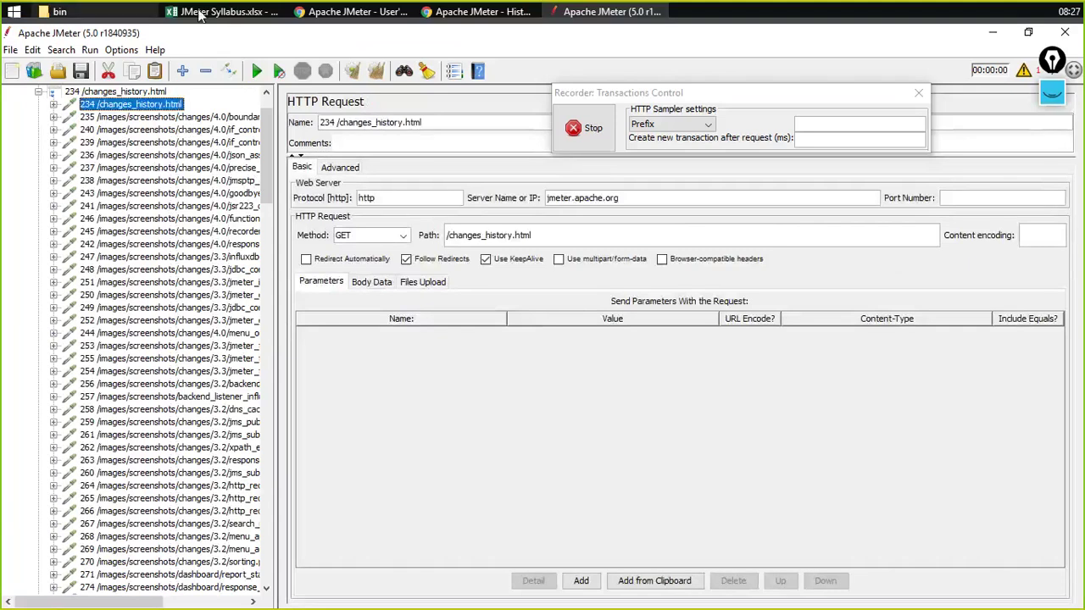
Switch to Chrome, close the old incognito window, replace the Rediff Books tab with a blank one, and open a new incognito window
click(470, 11)
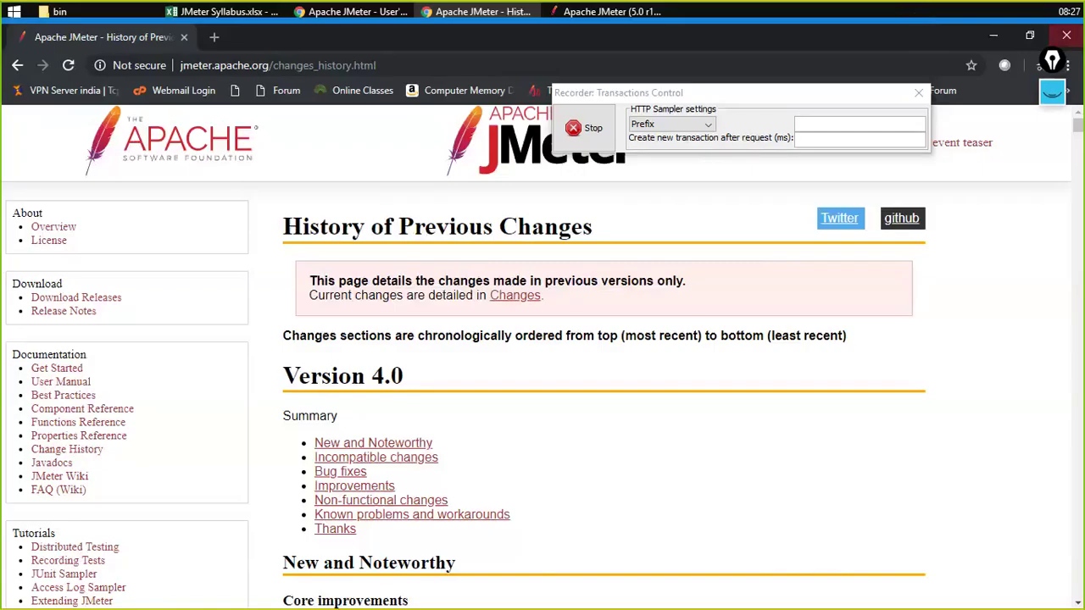
click(1069, 37)
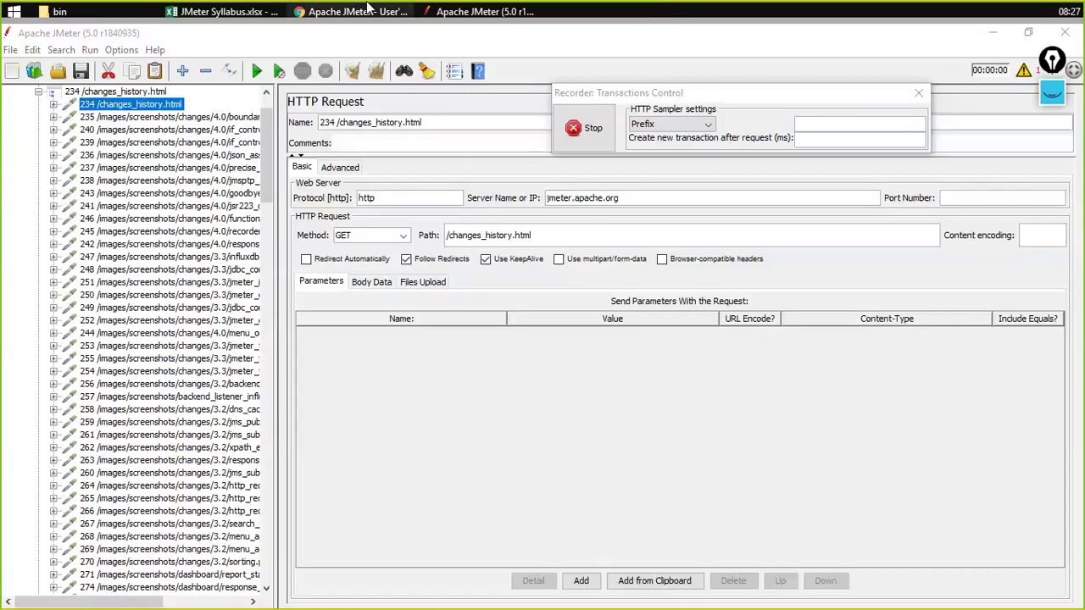
click(367, 10)
click(374, 39)
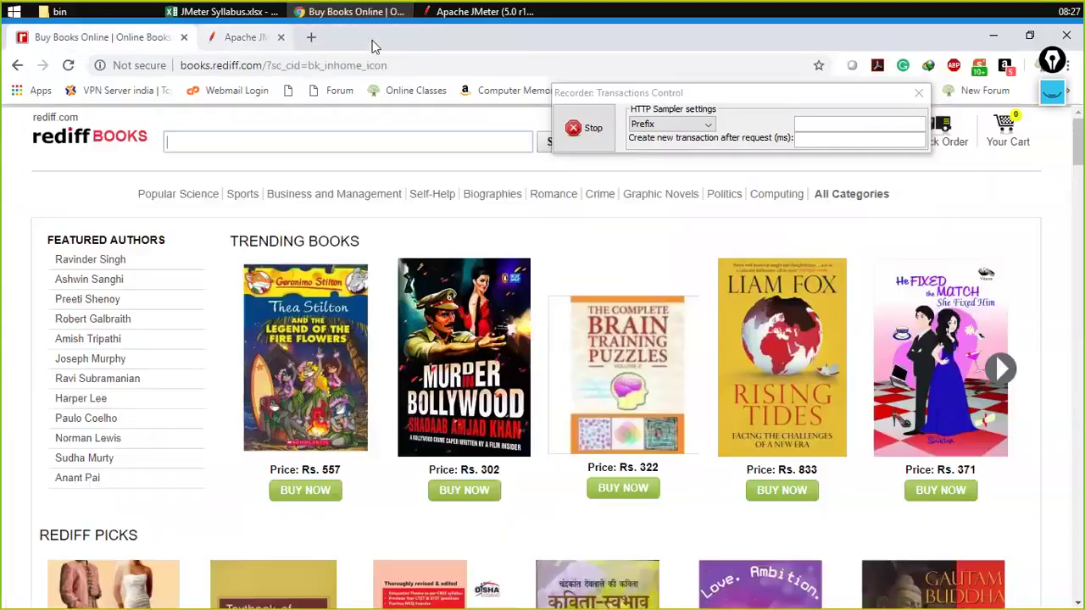
key(ctrl+t)
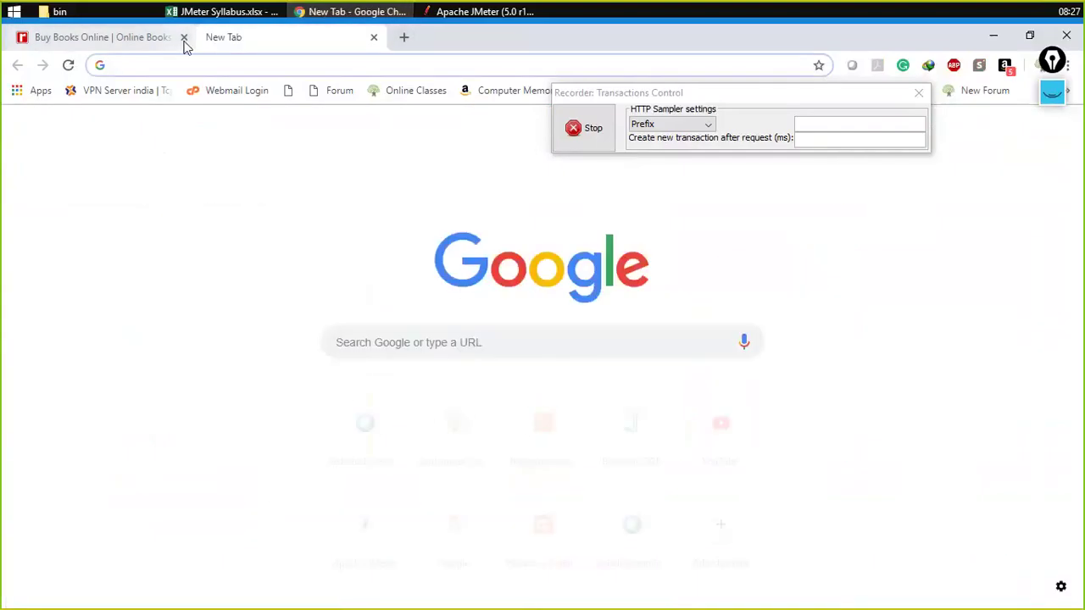
click(184, 38)
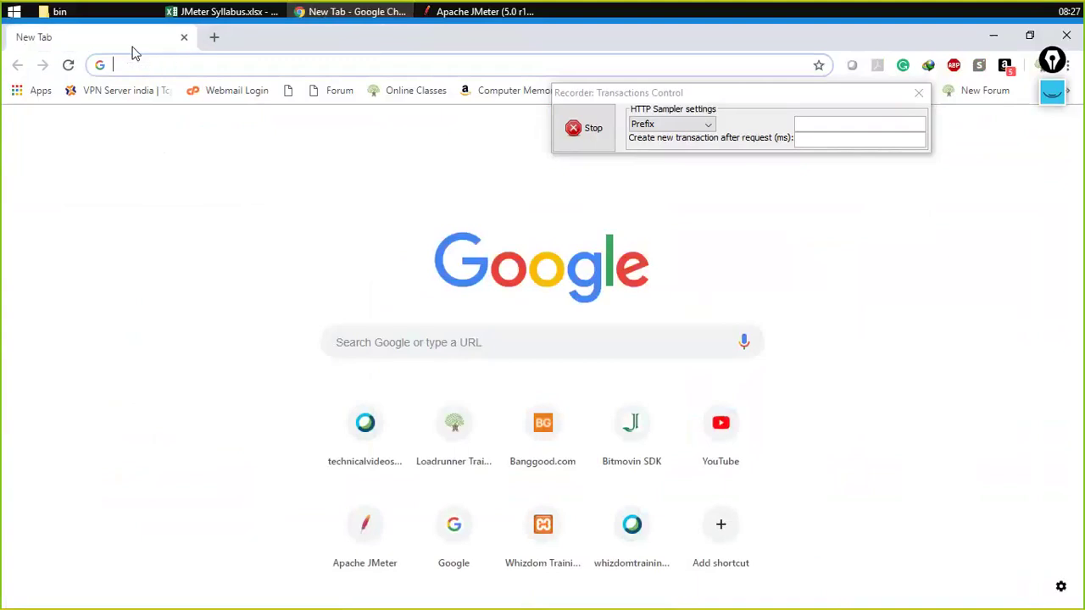
key(ctrl+p)
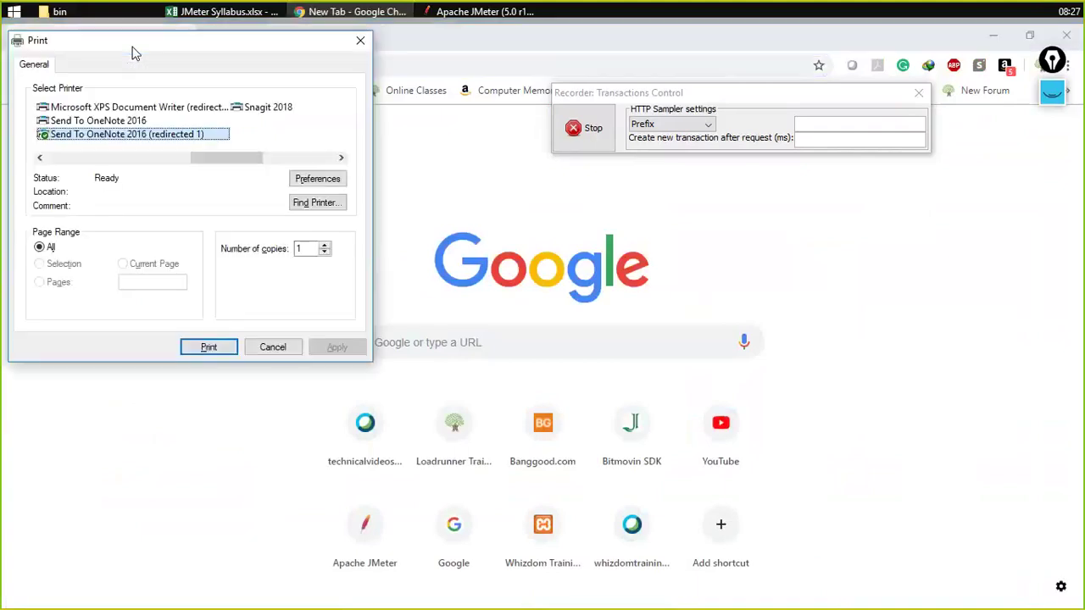
click(360, 41)
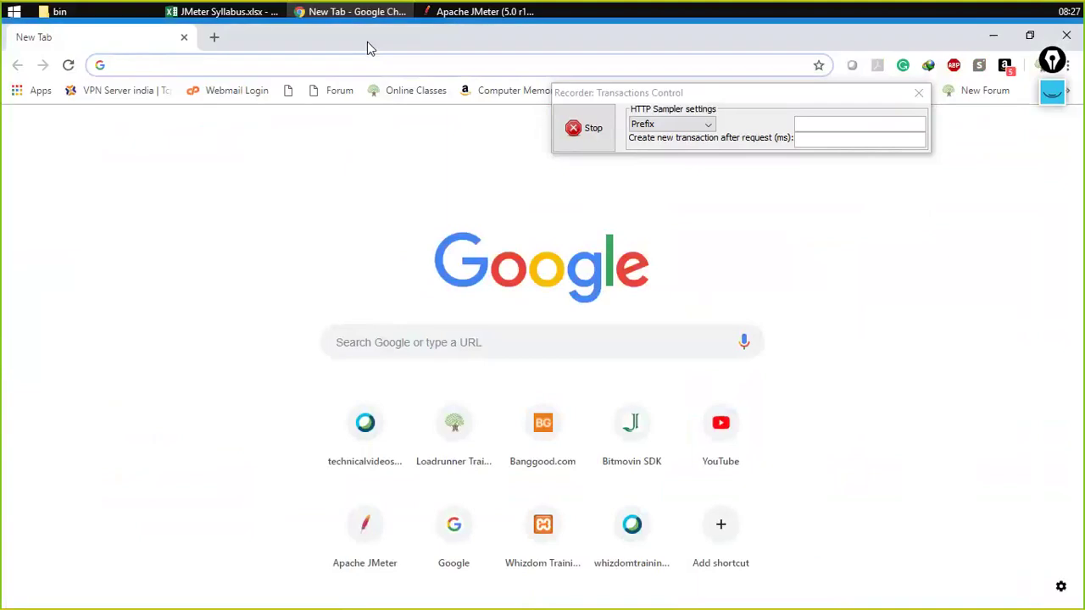
key(ctrl+shift+n)
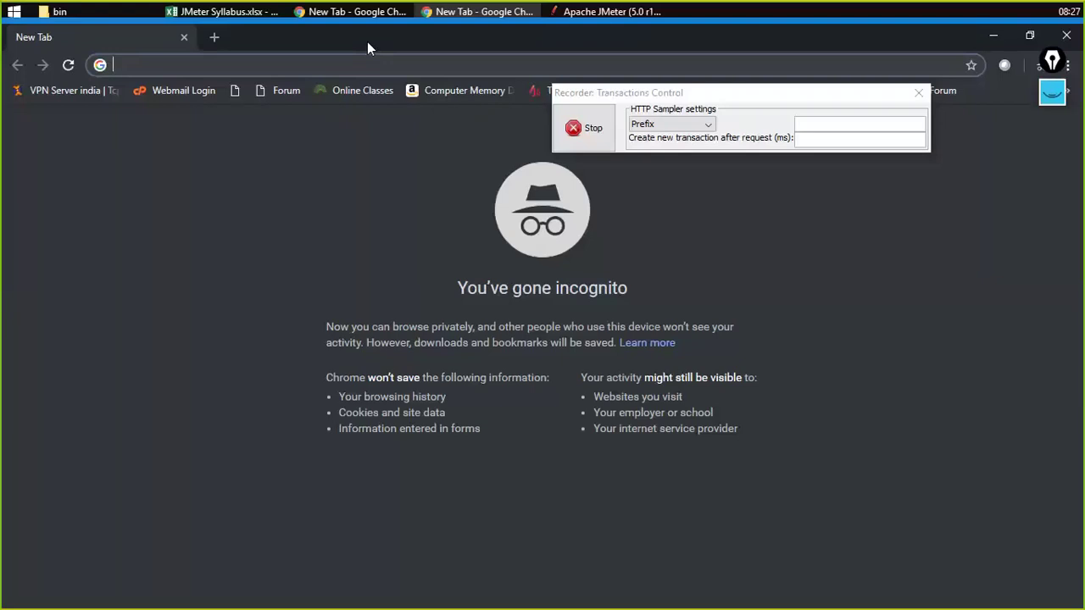
text(apa)
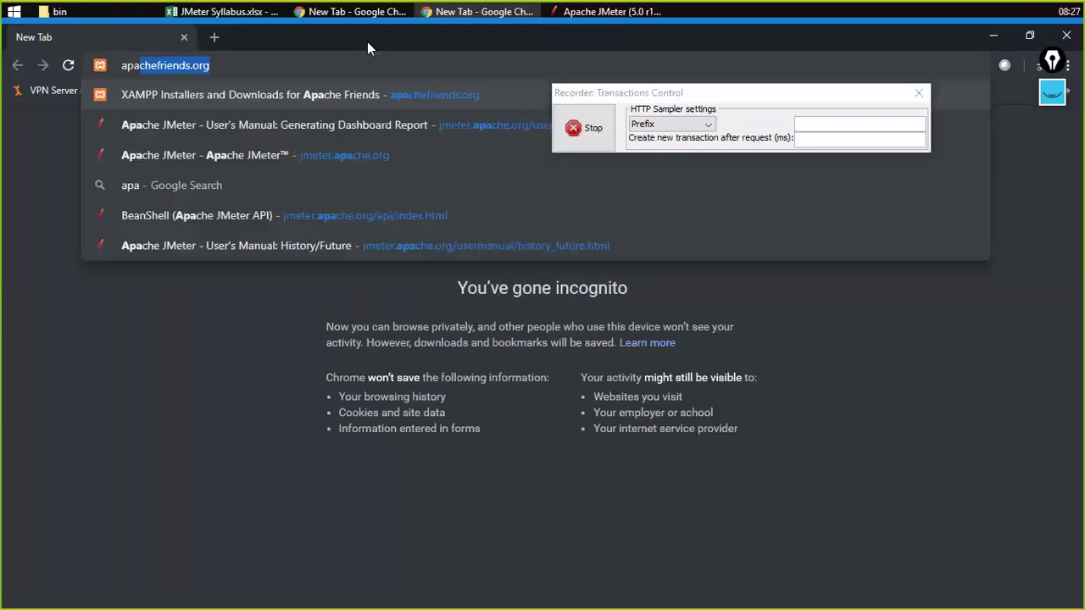
key(Right)
key(BackSpace)
key(BackSpace)
key(BackSpace)
key(BackSpace)
key(BackSpace)
key(BackSpace)
key(BackSpace)
key(BackSpace)
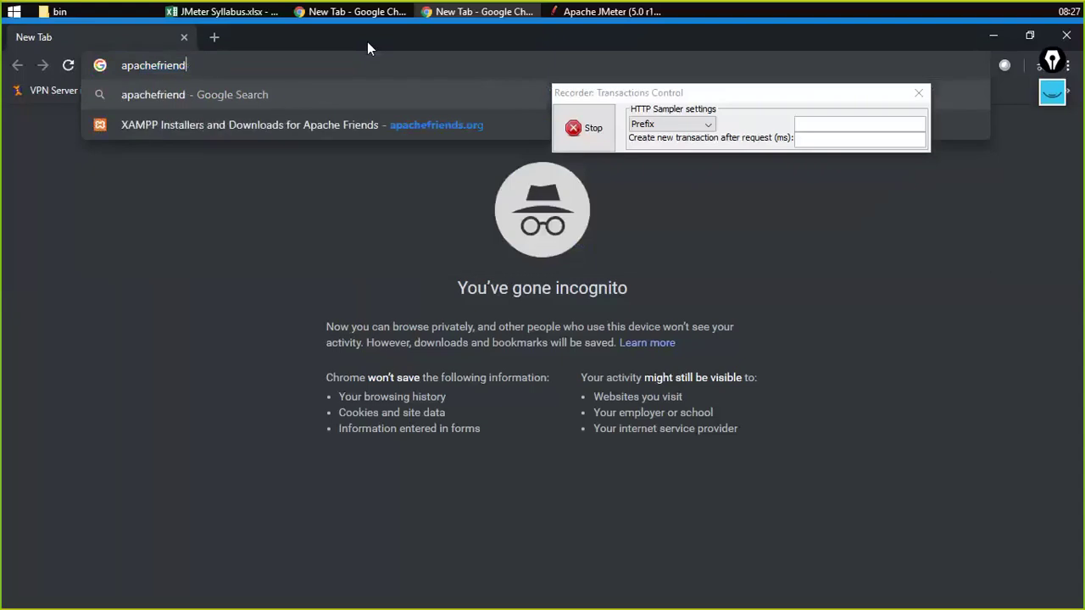
key(BackSpace)
key(BackSpace)
key(BackSpace)
key(BackSpace)
key(BackSpace)
key(BackSpace)
key(BackSpace)
key(BackSpace)
key(BackSpace)
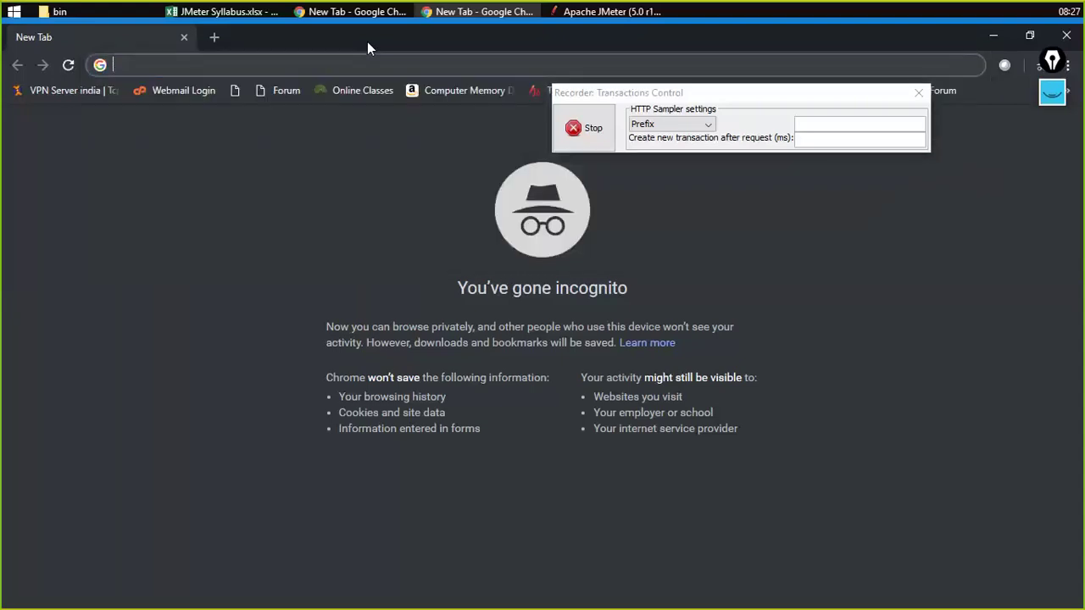
Load jmeter.apache.org in the incognito window, then return to JMeter and collapse the /changes_history.html controller
text(jme)
key(Right)
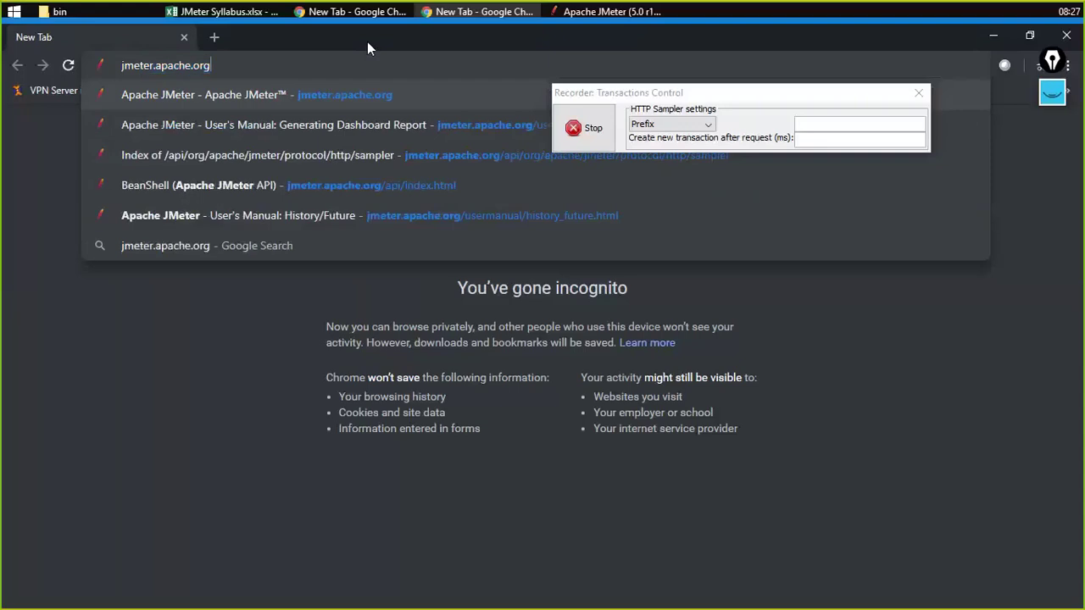
key(Return)
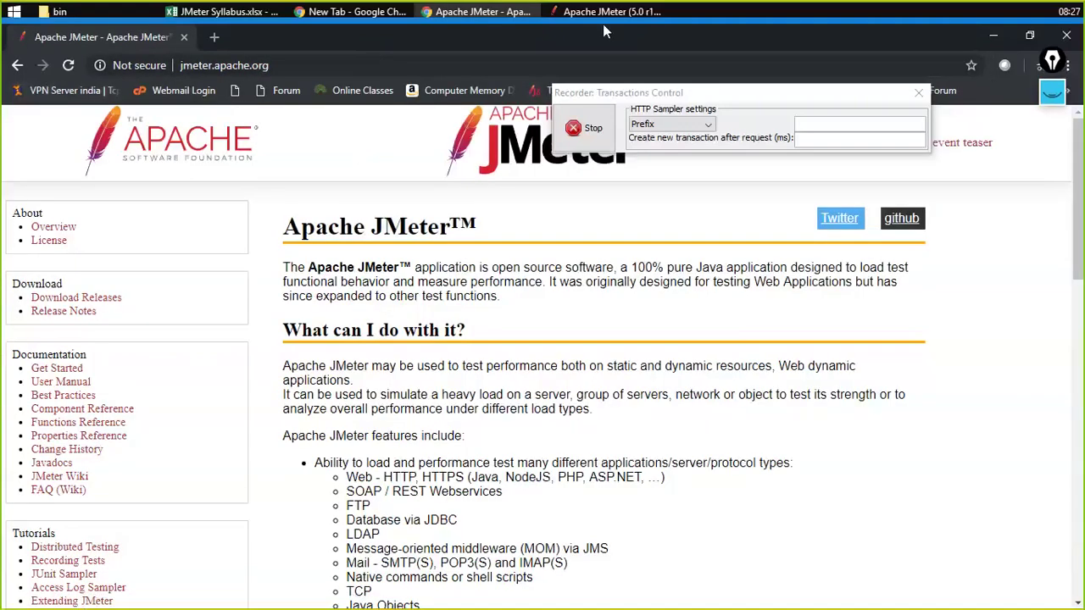
click(596, 15)
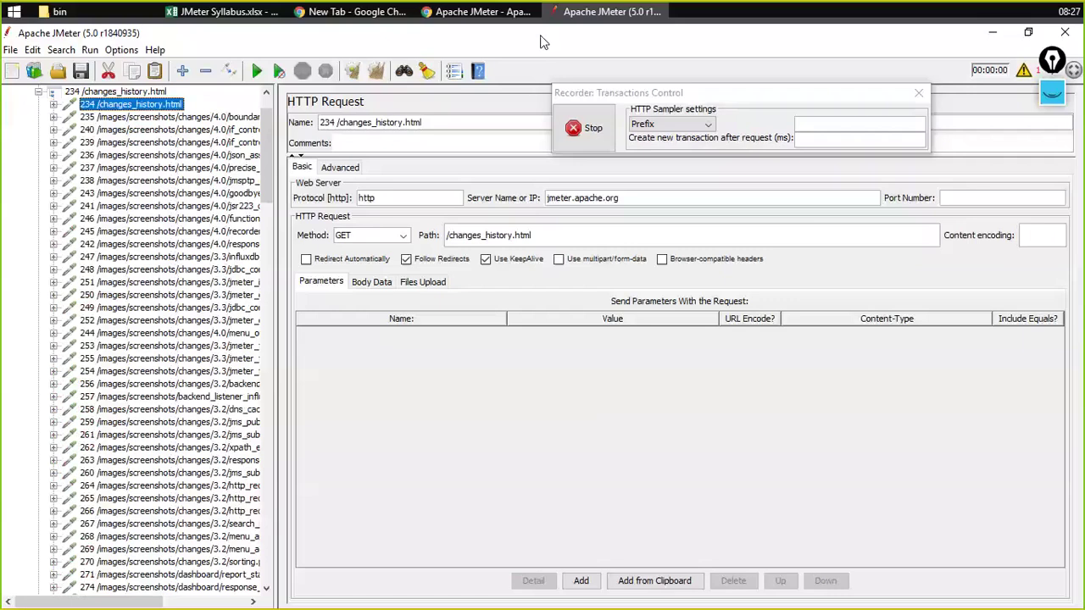
scroll(128, 254, up, 2)
click(38, 143)
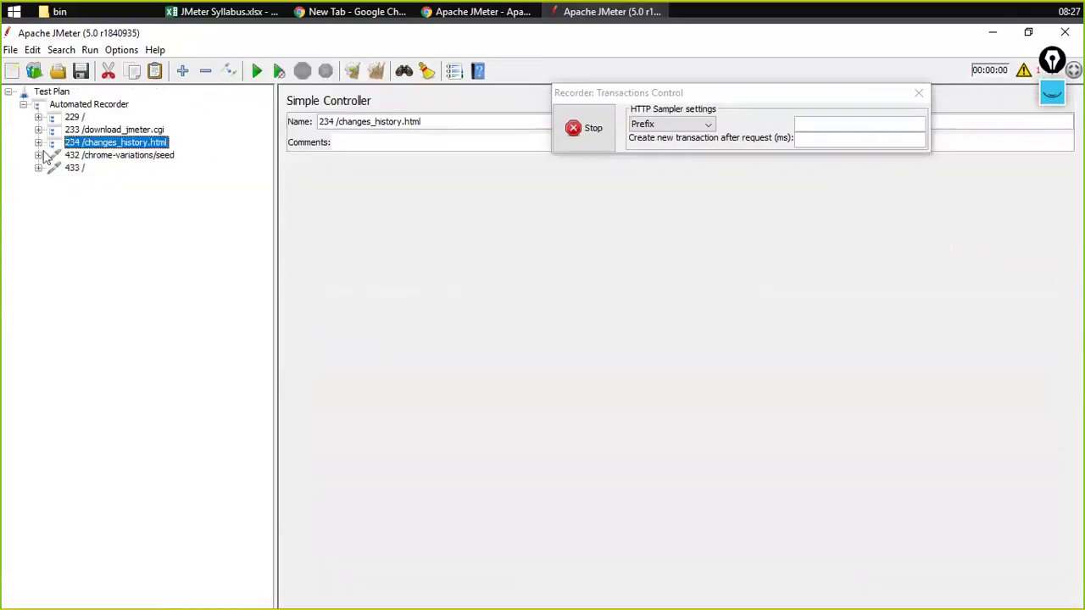
Delete all recorded controllers and samplers under Automated Recorder
click(91, 172)
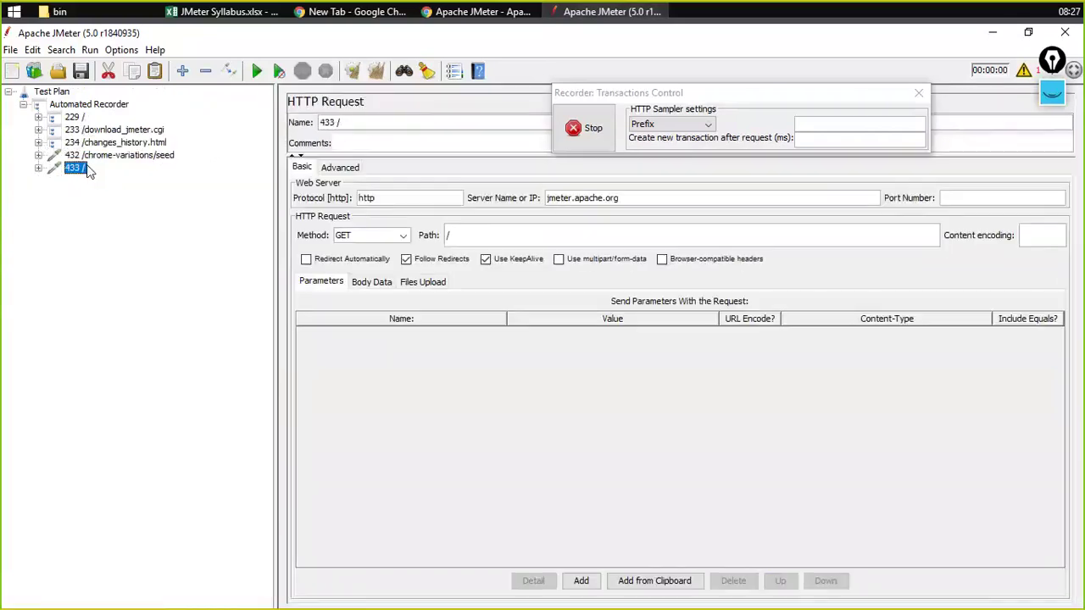
key(shift+Up)
key(shift+Up)
key(shift+Up)
key(shift+Up)
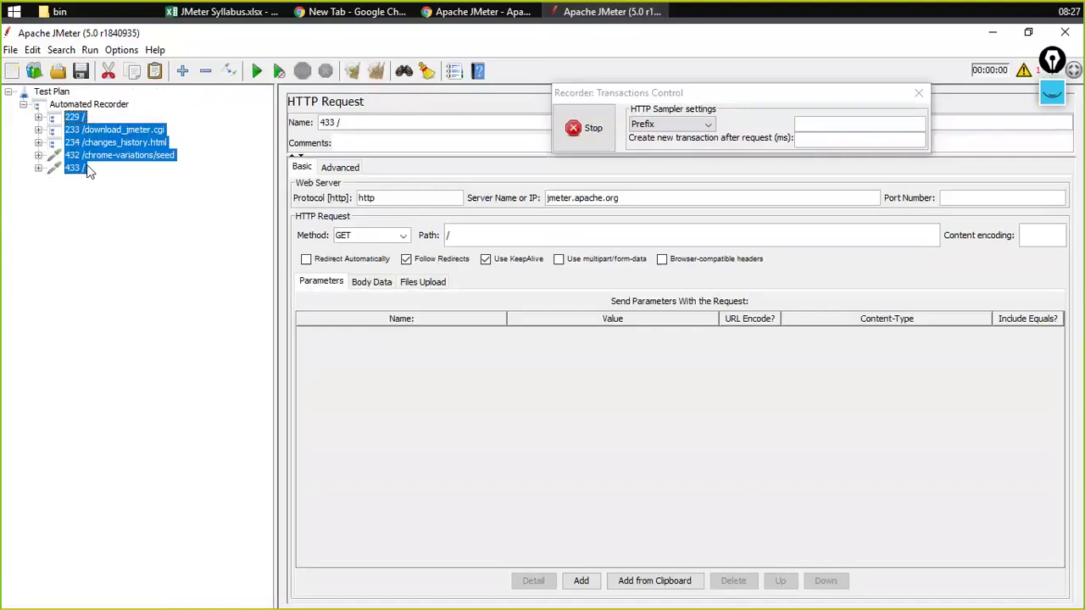
key(Delete)
key(Return)
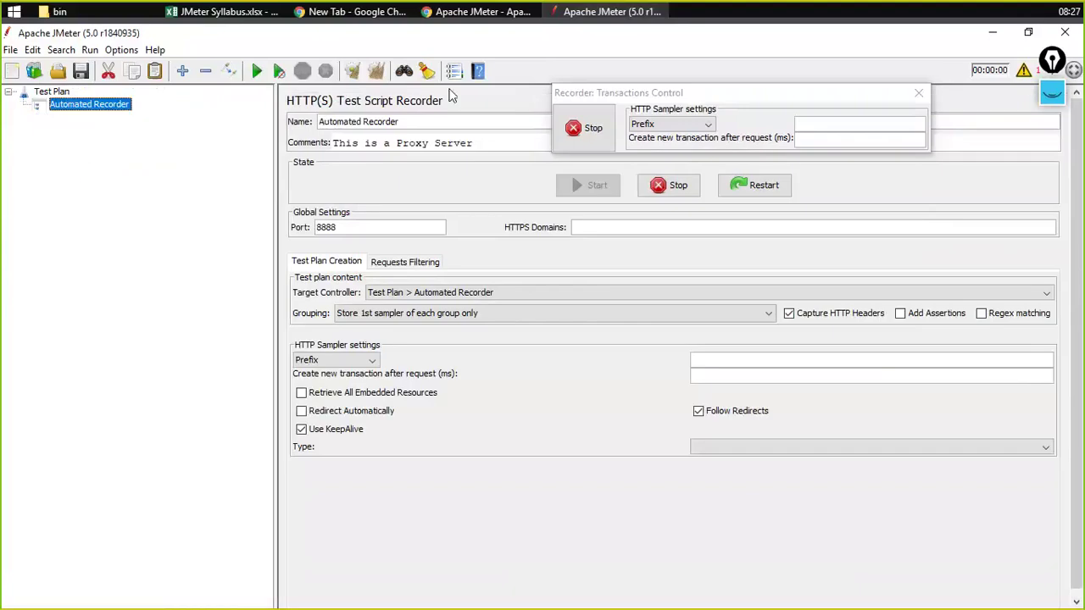
Reload jmeter.apache.org in the incognito Chrome window, then show its recorded home page sampler in JMeter
click(479, 12)
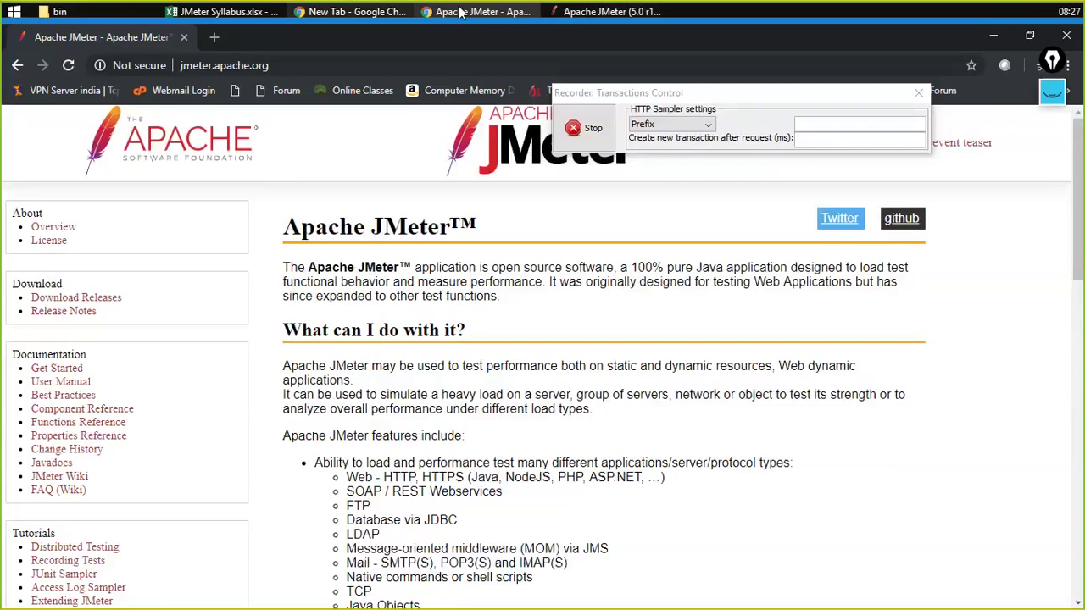
click(356, 12)
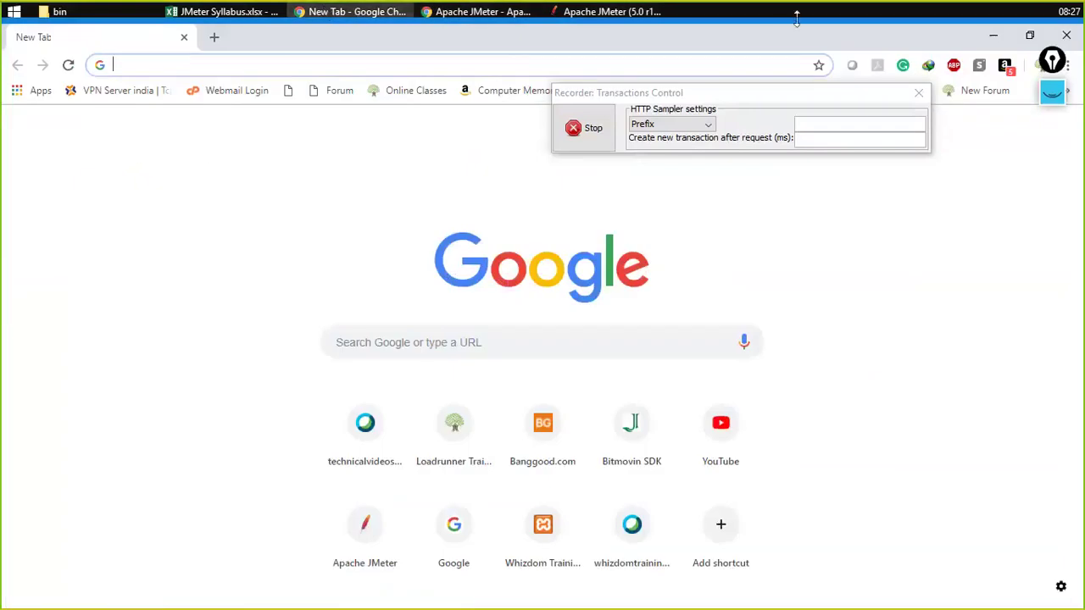
click(408, 11)
click(67, 67)
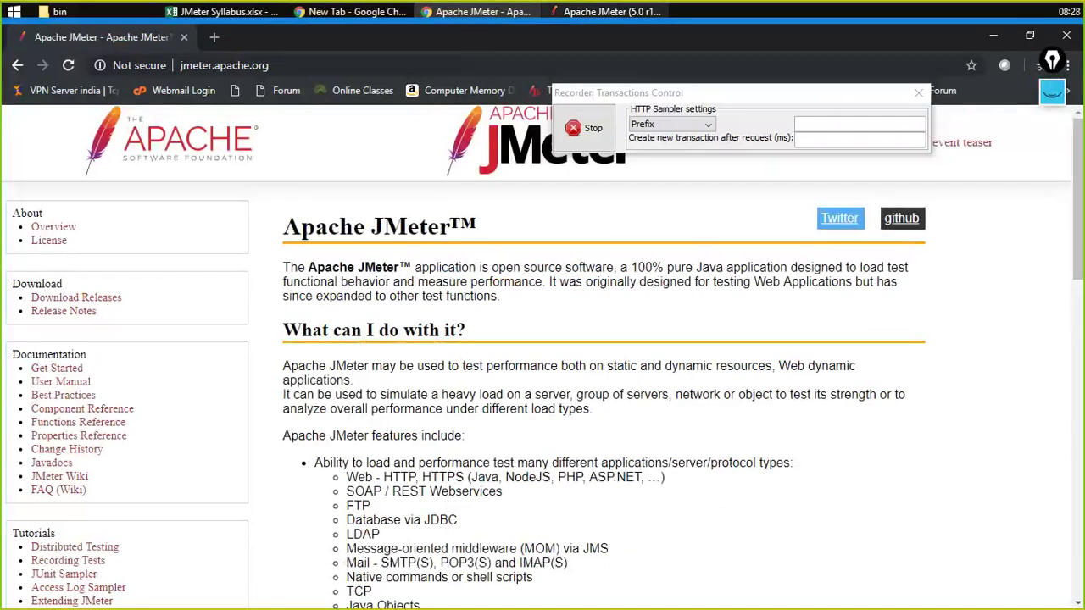
click(603, 10)
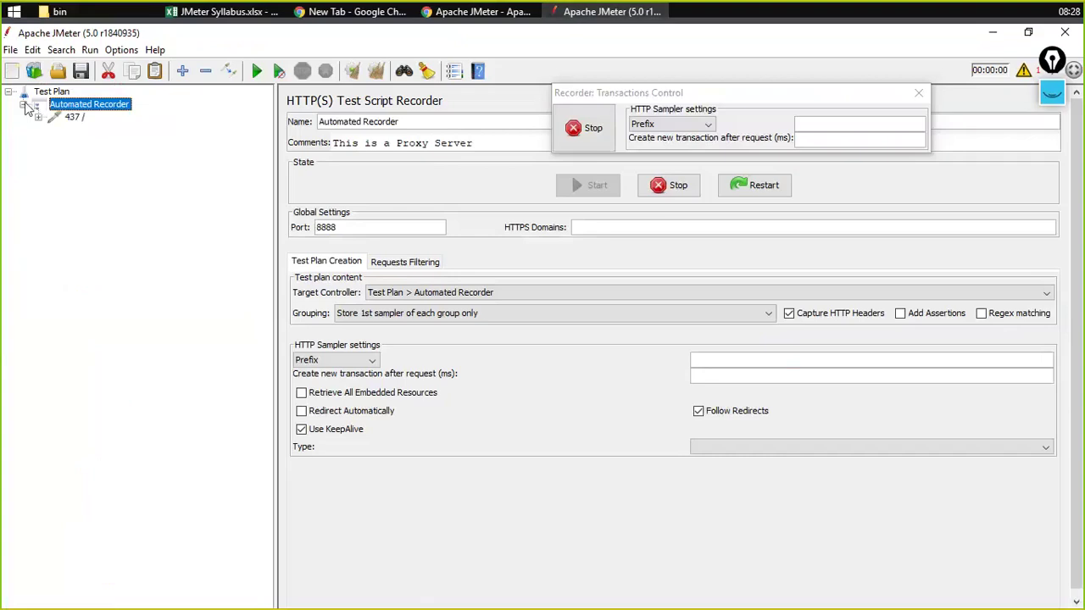
click(73, 117)
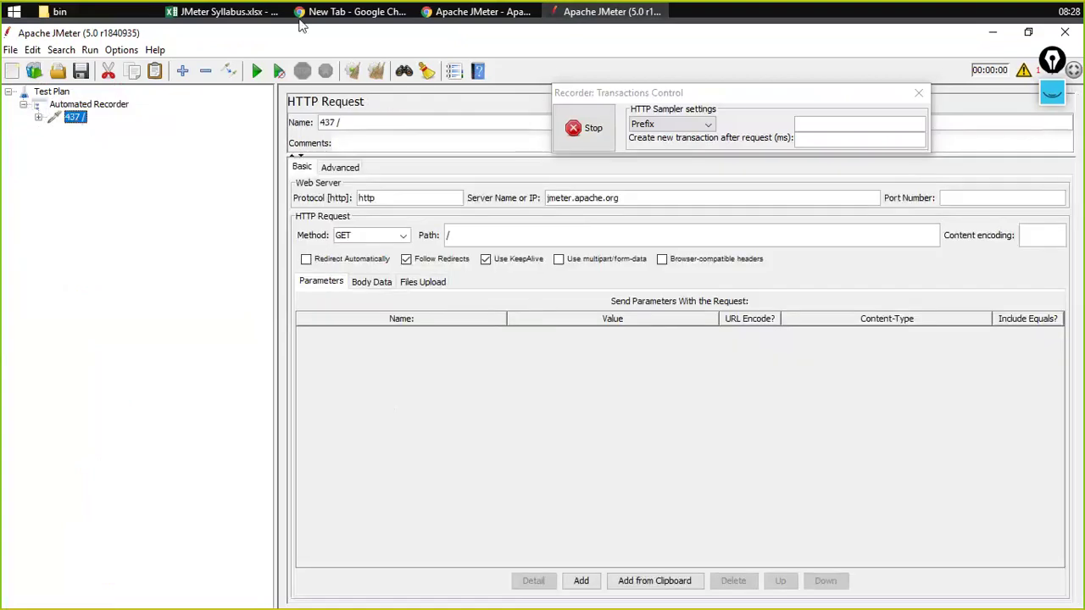
Record the Change History page from the incognito Chrome window, then show its /changes_history.html sampler in JMeter
click(350, 14)
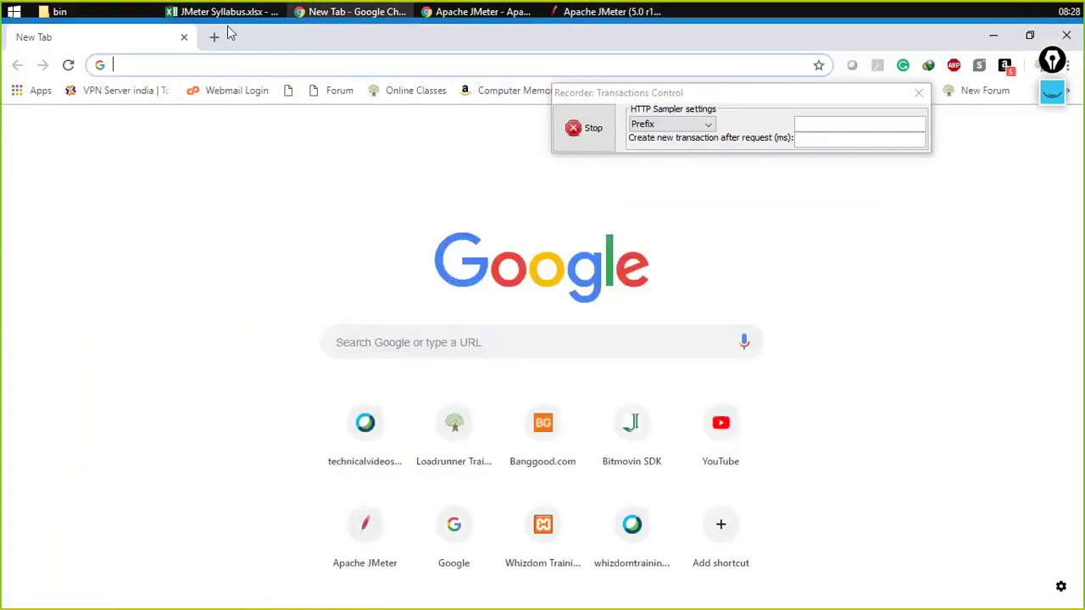
click(229, 14)
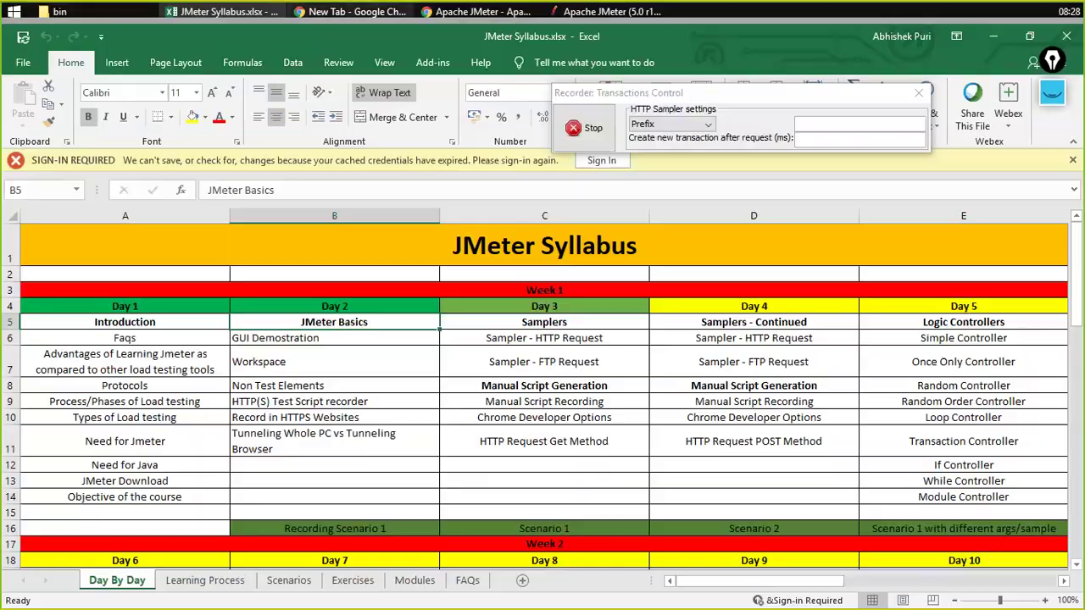
click(478, 12)
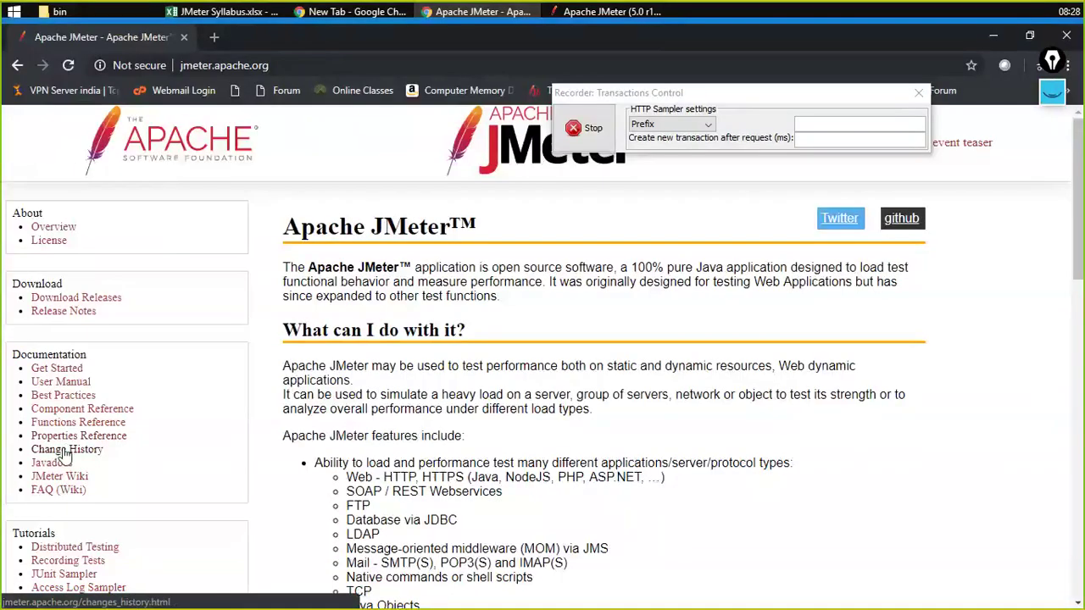
click(64, 451)
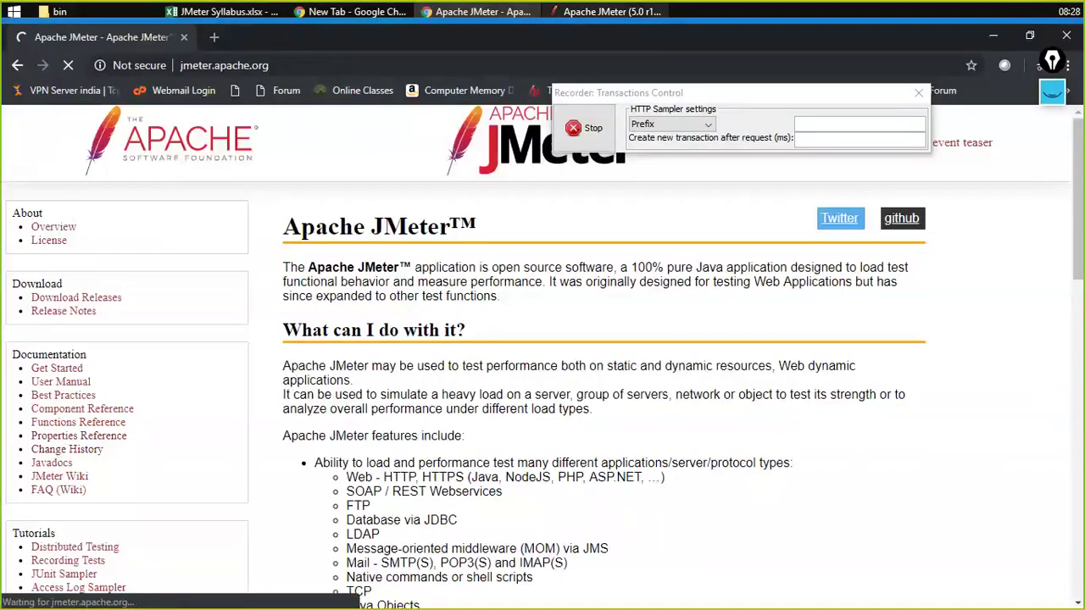
mouse_move(606, 20)
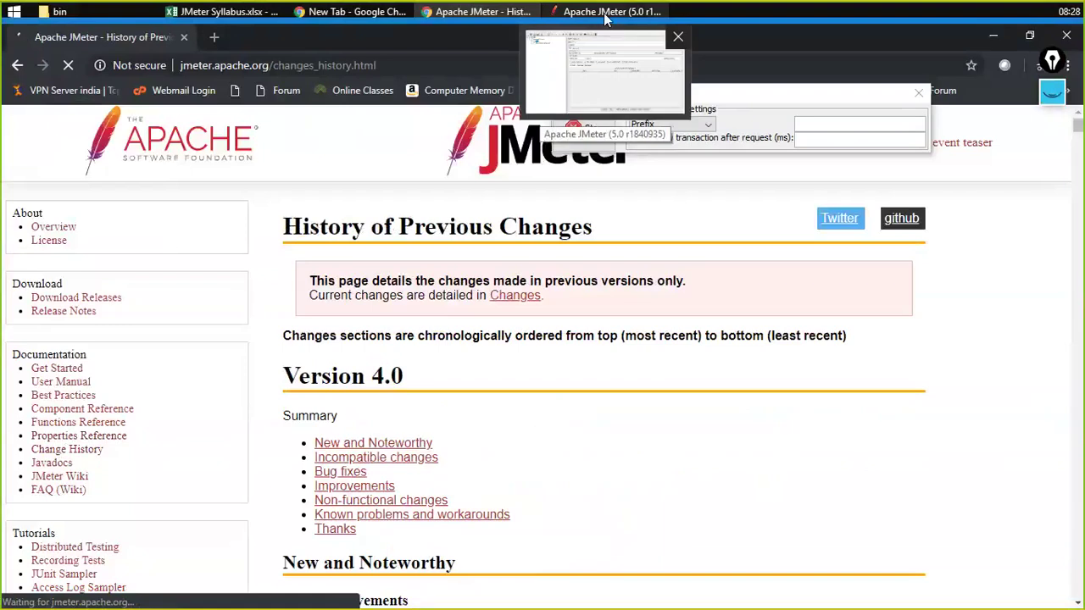
click(606, 17)
click(115, 129)
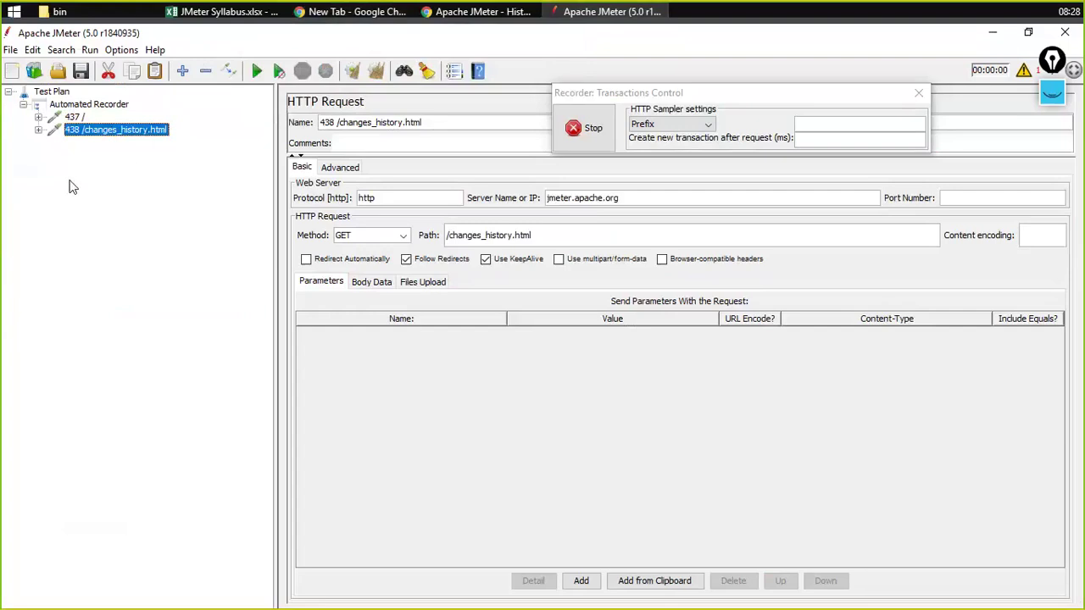
Open the site's User Manual page in the incognito Chrome window, then check the recorder's tree in JMeter
mouse_move(347, 11)
click(455, 11)
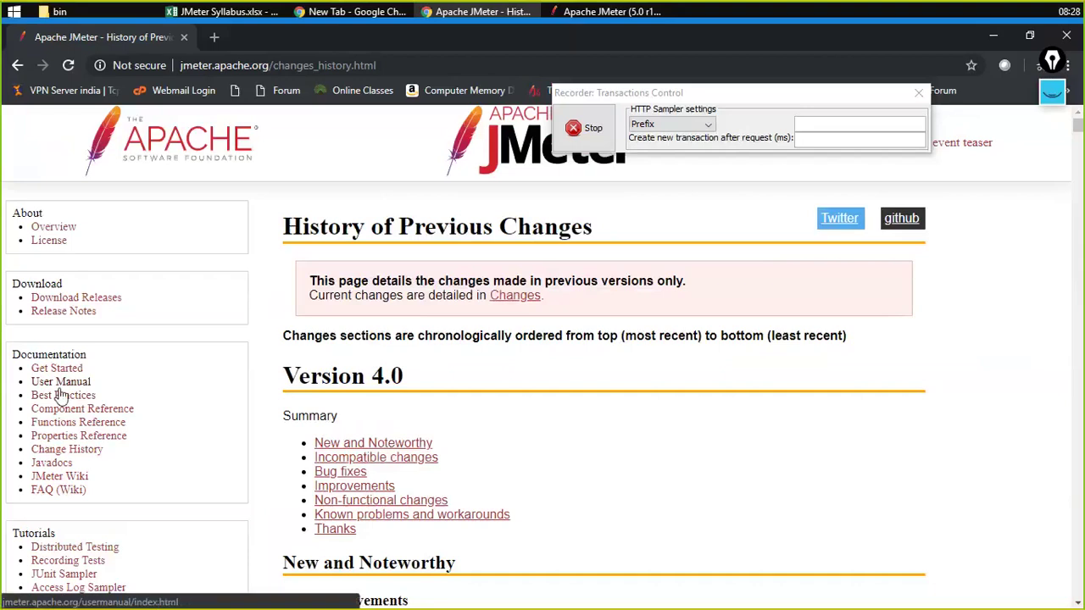
click(60, 385)
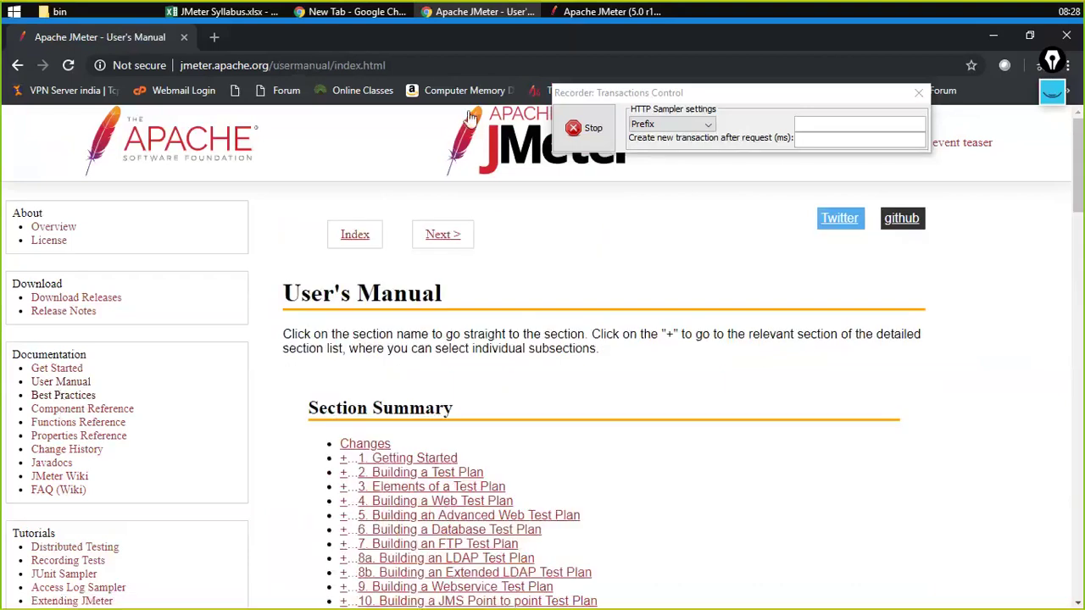
click(605, 11)
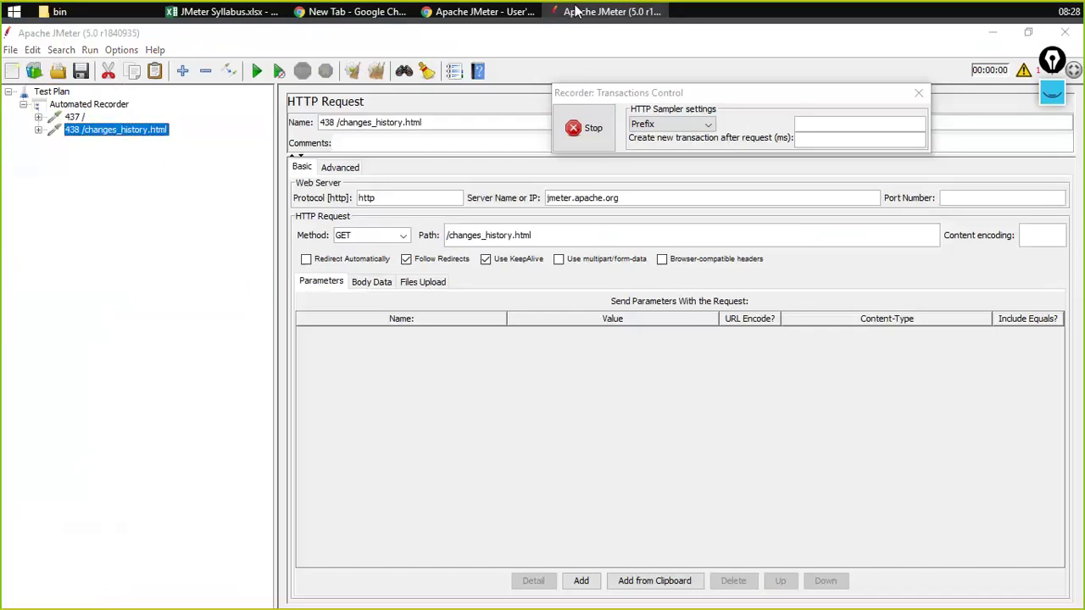
Record the site's Best Practices page from Chrome, then show its /usermanual/best-practices.html sampler in JMeter
click(575, 11)
click(78, 397)
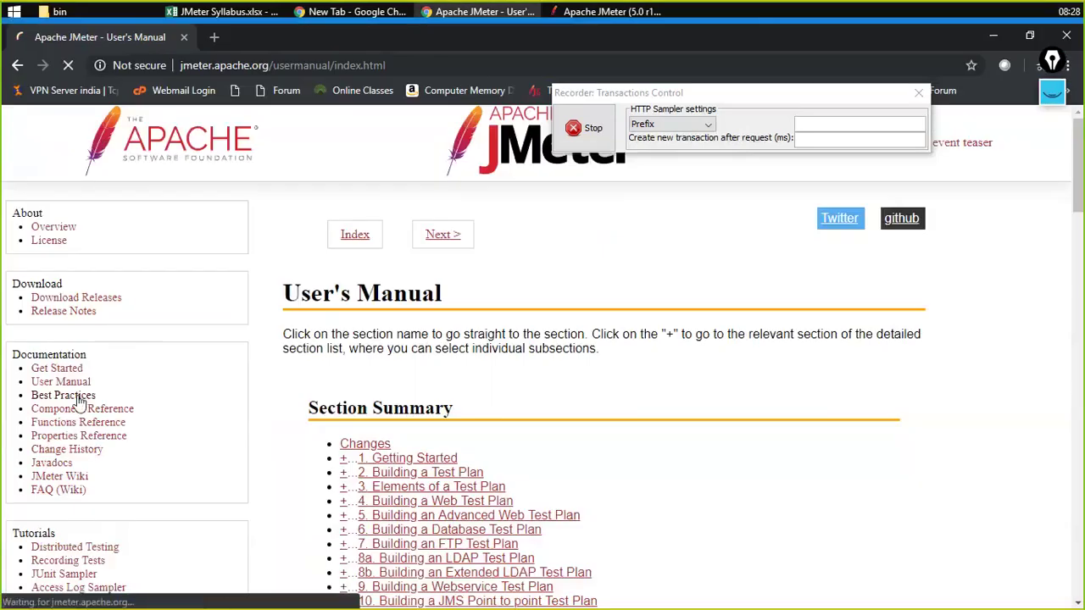
click(575, 11)
click(116, 143)
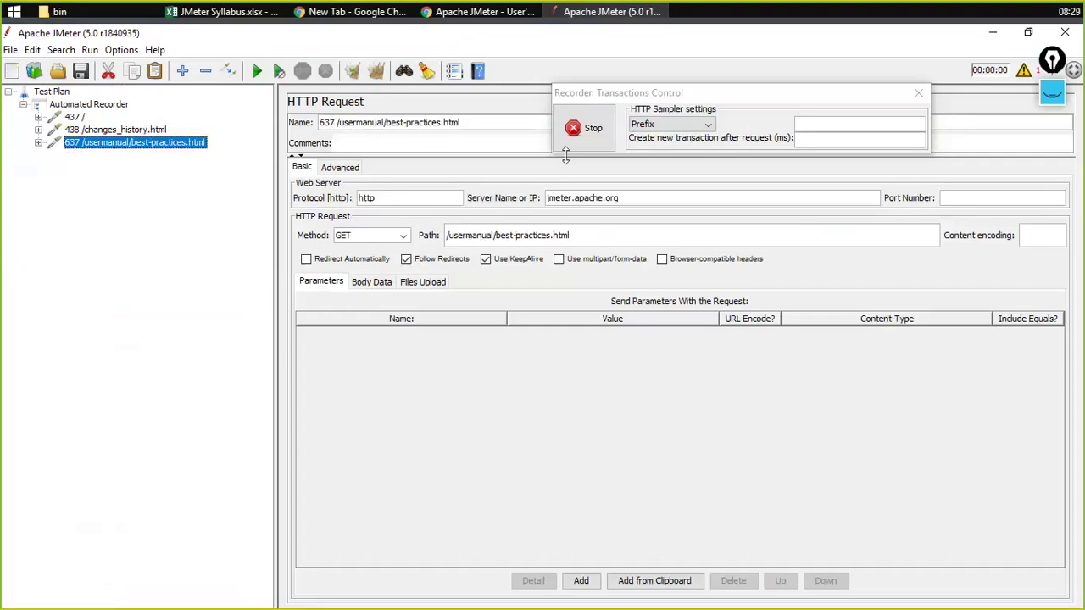
Open an Epic Pen blackboard over the screen and write "Systemwide Proxy" as its first text line
drag(636, 198, 468, 197)
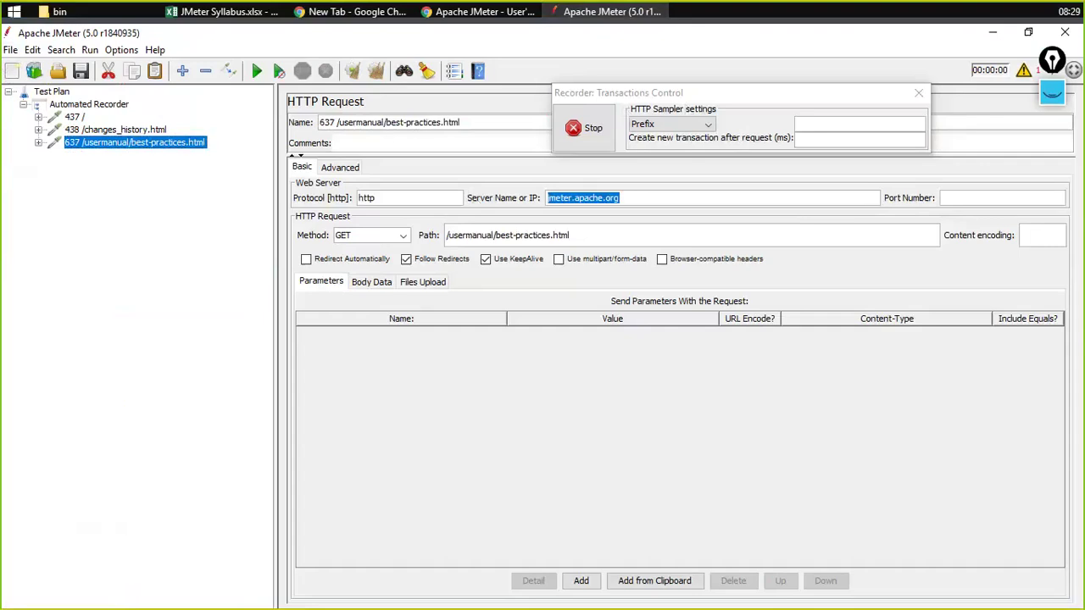
click(1051, 95)
click(1053, 241)
click(96, 43)
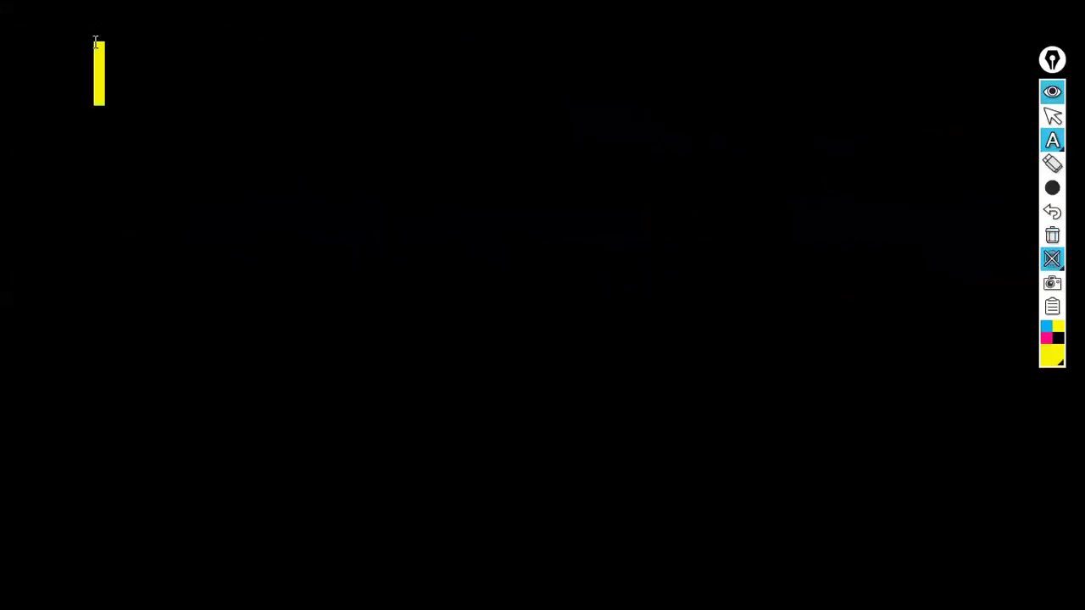
text(Sys)
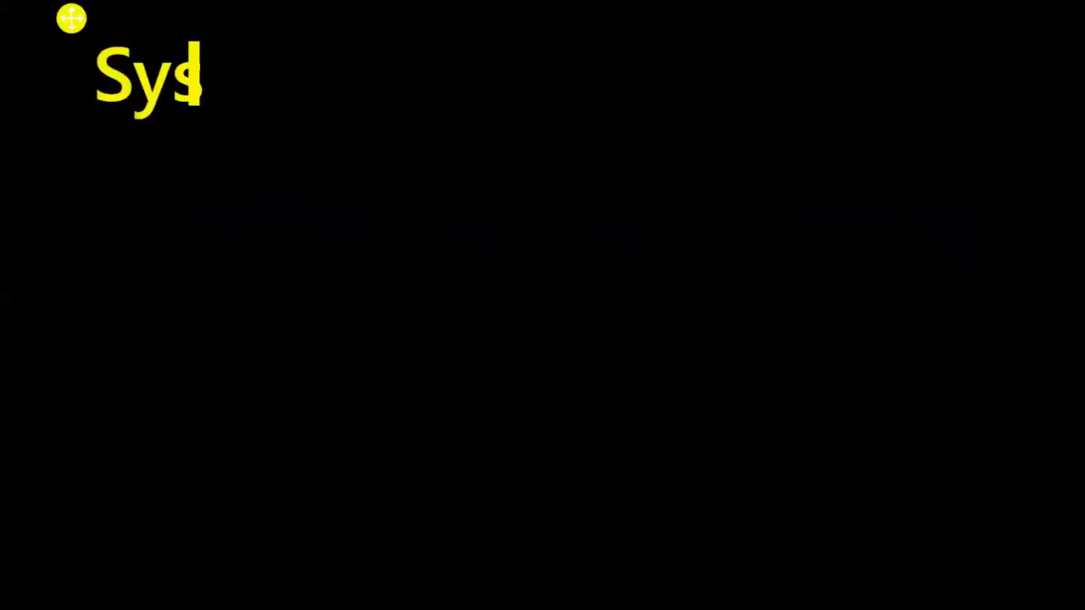
text(temwide )
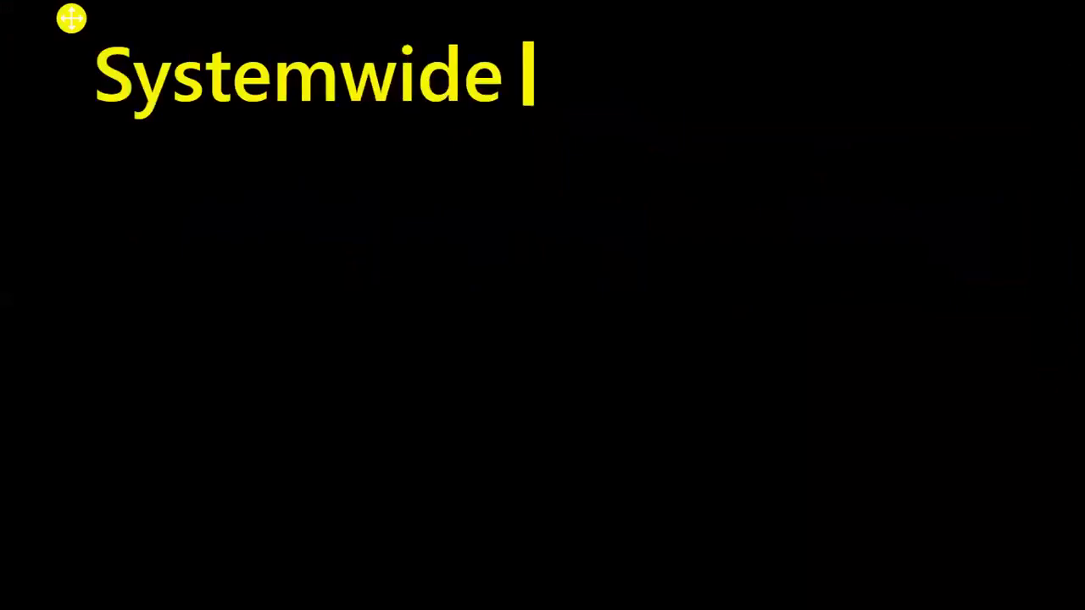
text(Prox)
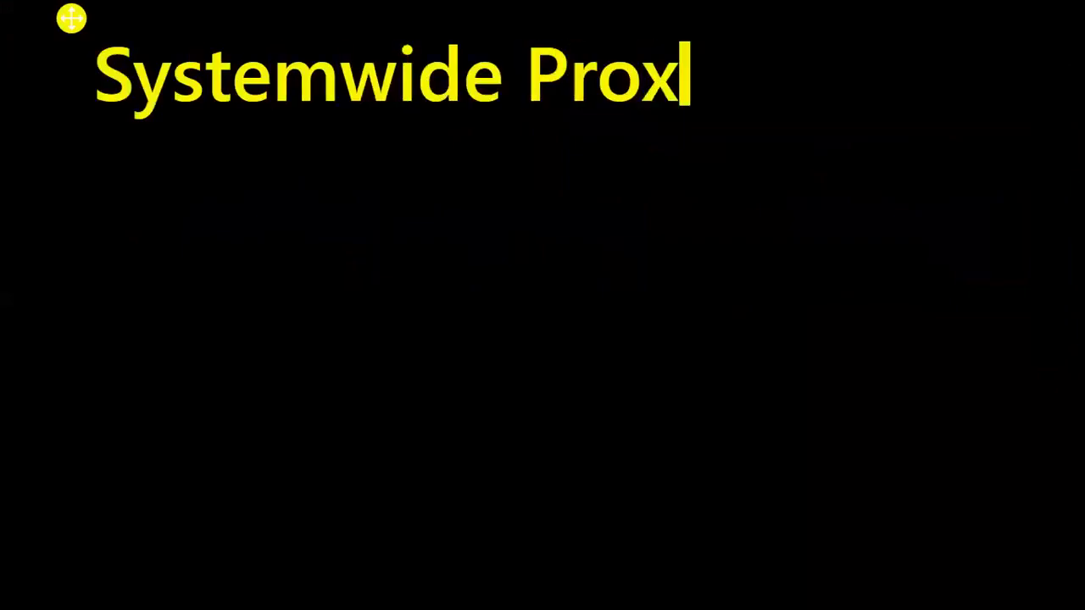
text(y)
key(Return)
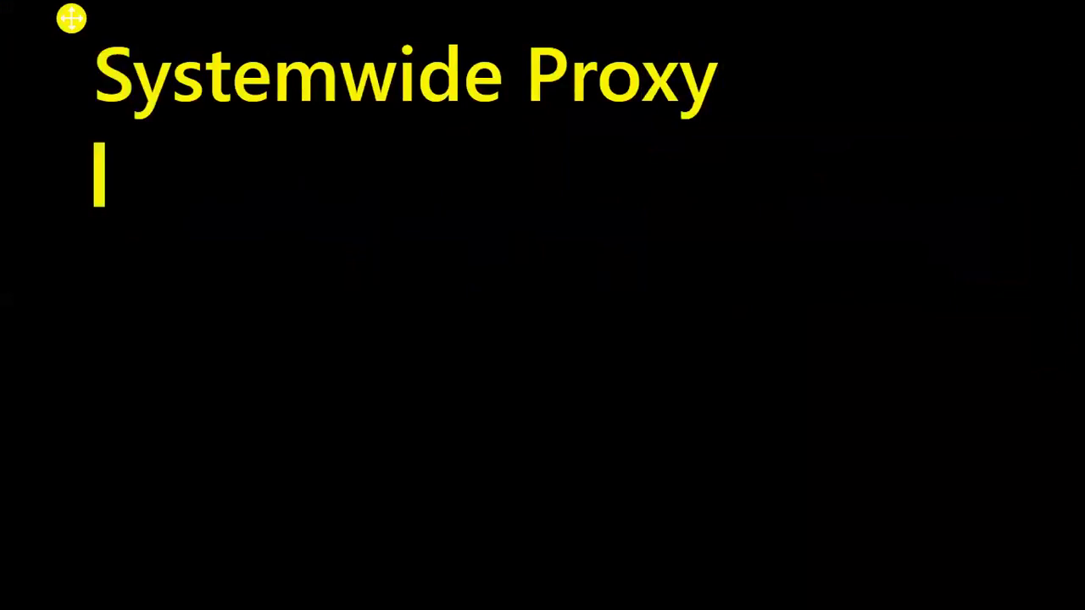
Add "Simple HTTP Requests" as the second line of the blackboard note
text(S)
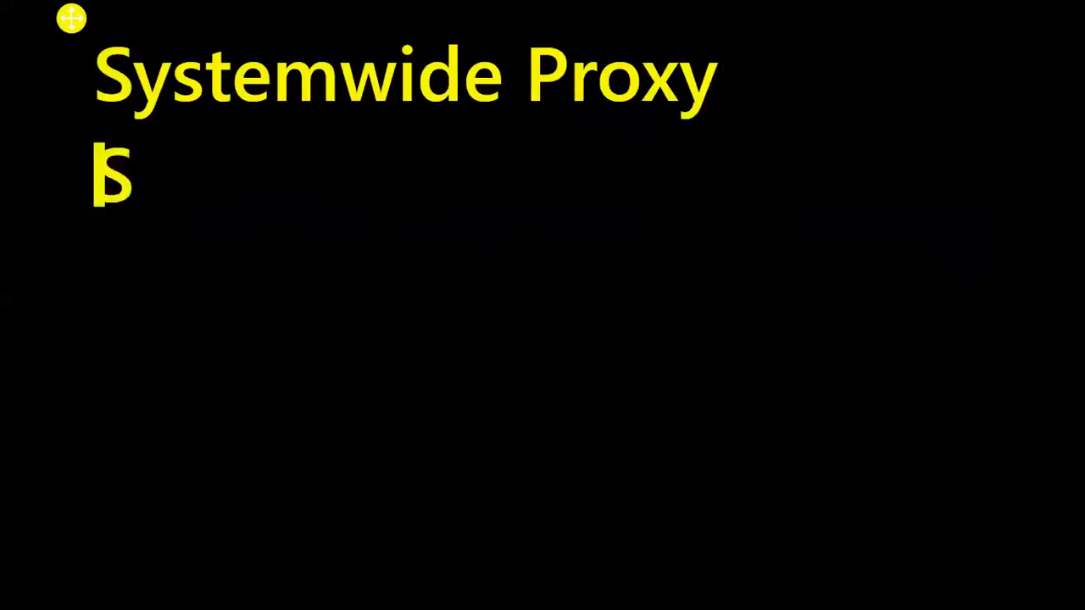
text(imple H)
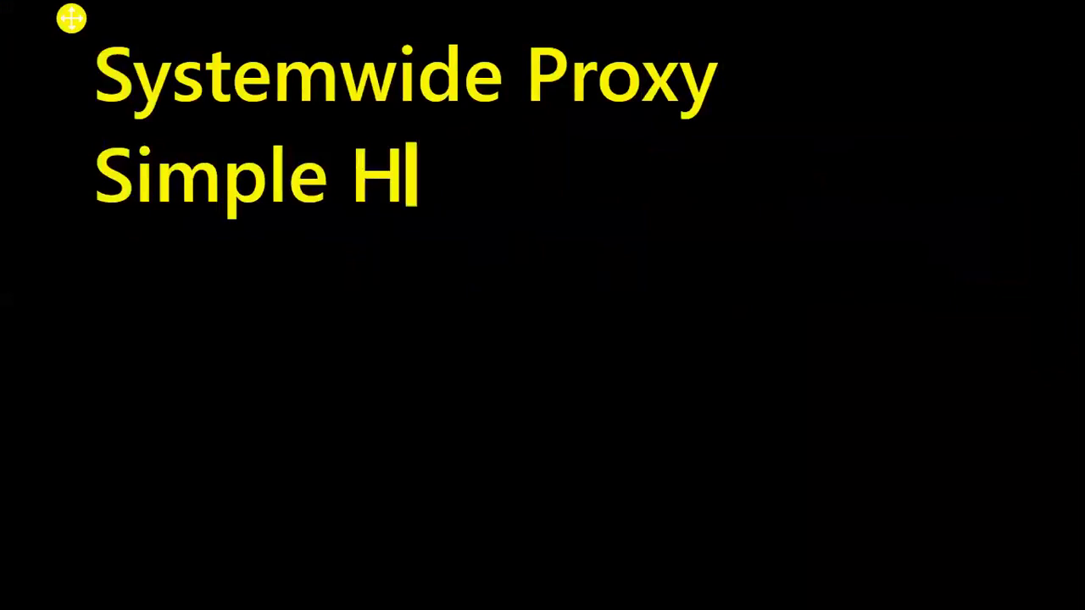
text(TT)
key(BackSpace)
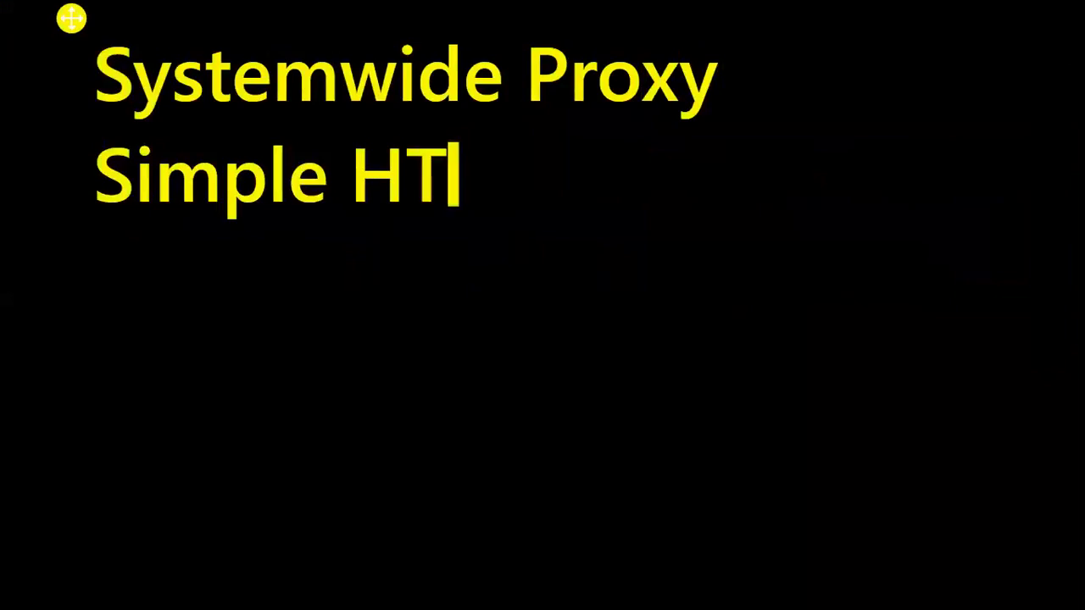
text(TP )
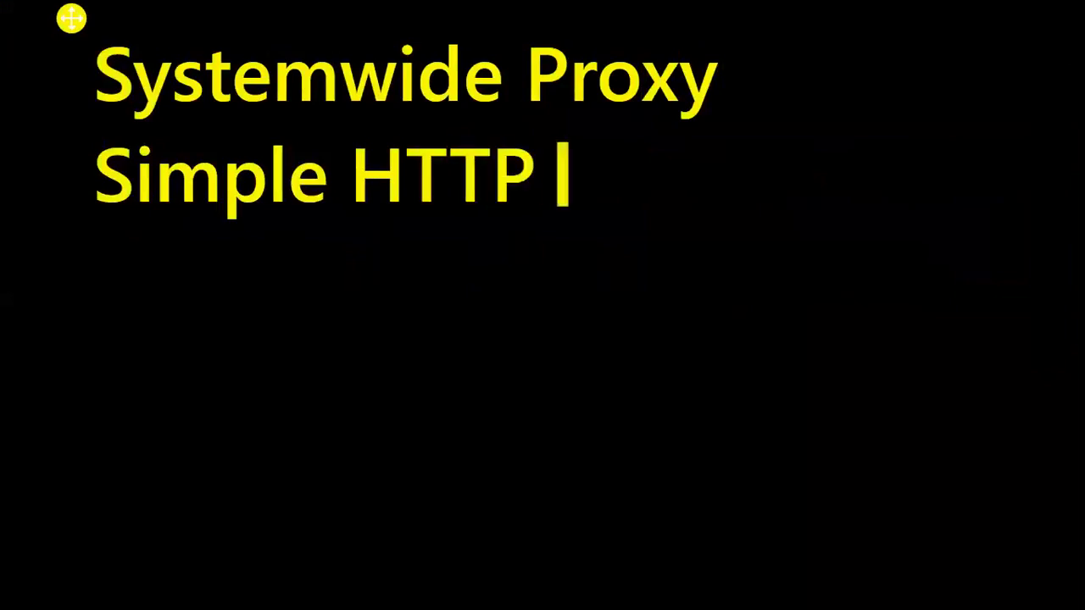
text(Reque)
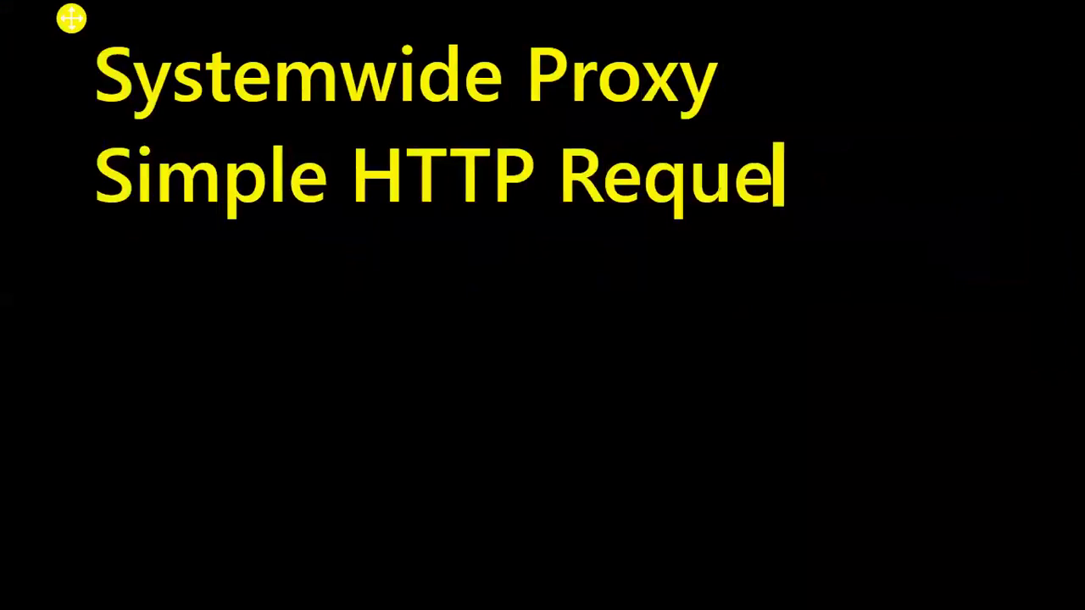
text(sts)
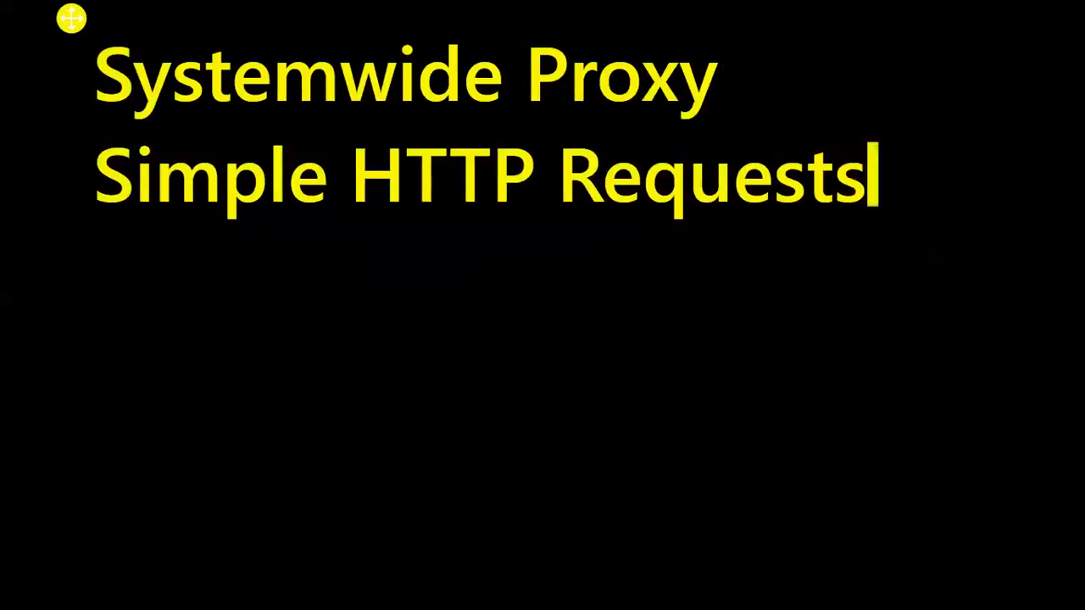
key(Return)
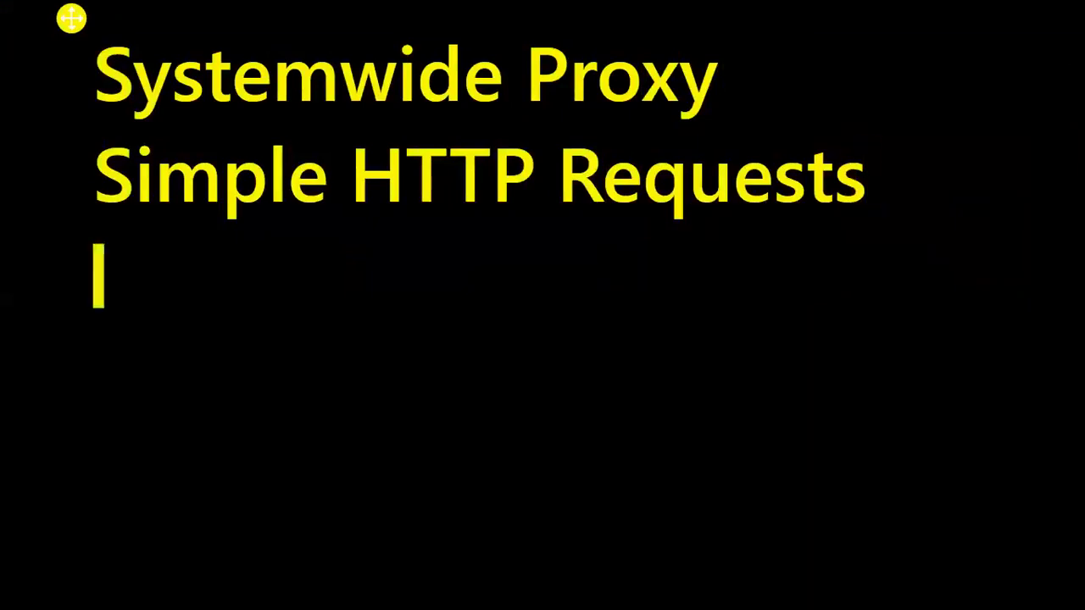
Add "Browser Only Proxy" as the third line of the blackboard note
text(Be)
key(BackSpace)
text(r)
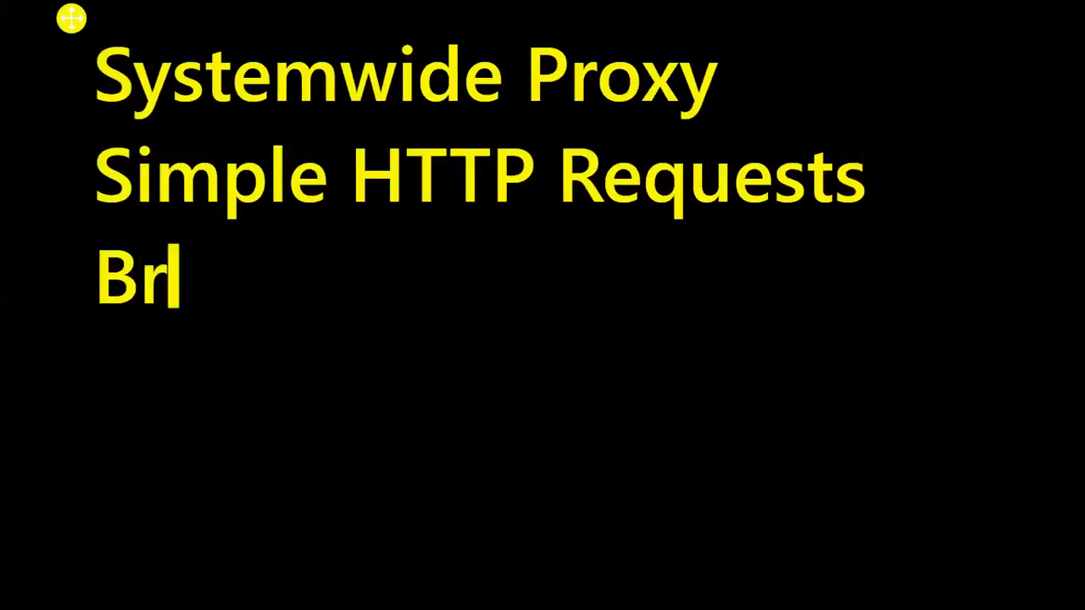
text(owser Only)
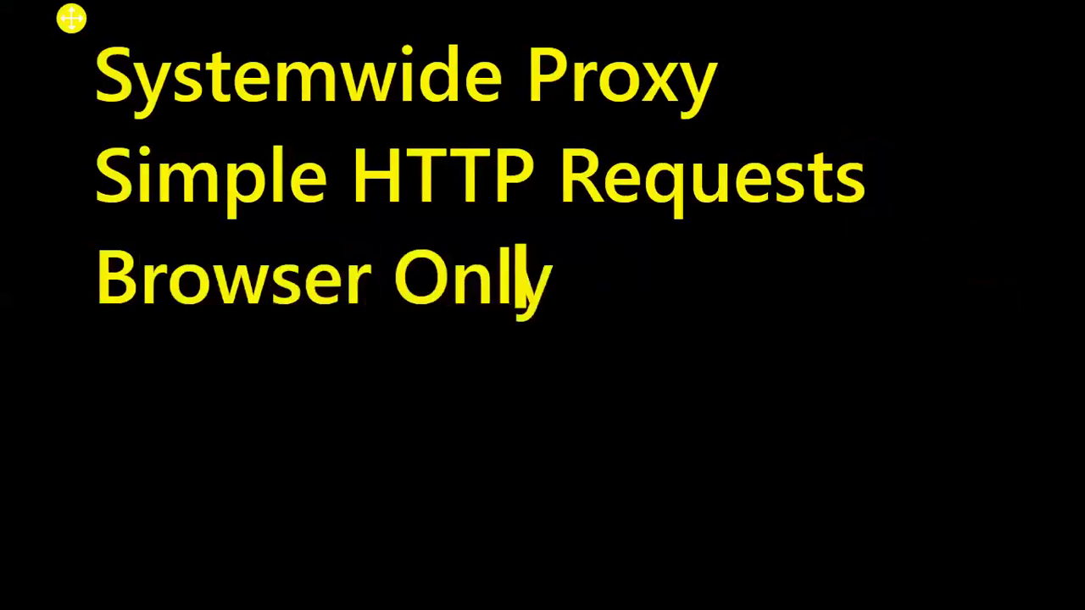
text( Pro)
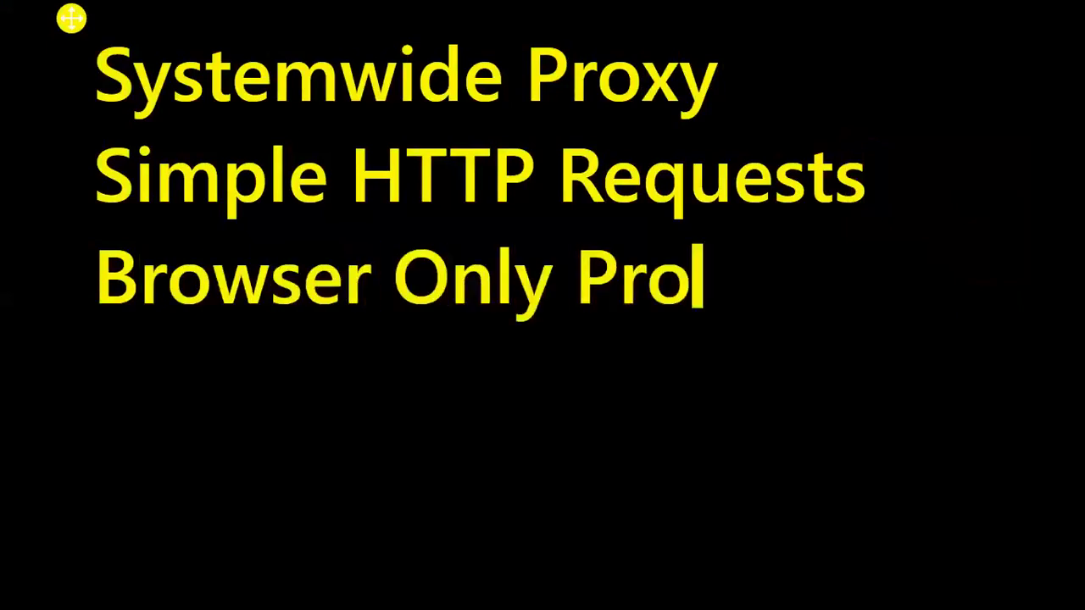
text(xy)
key(Return)
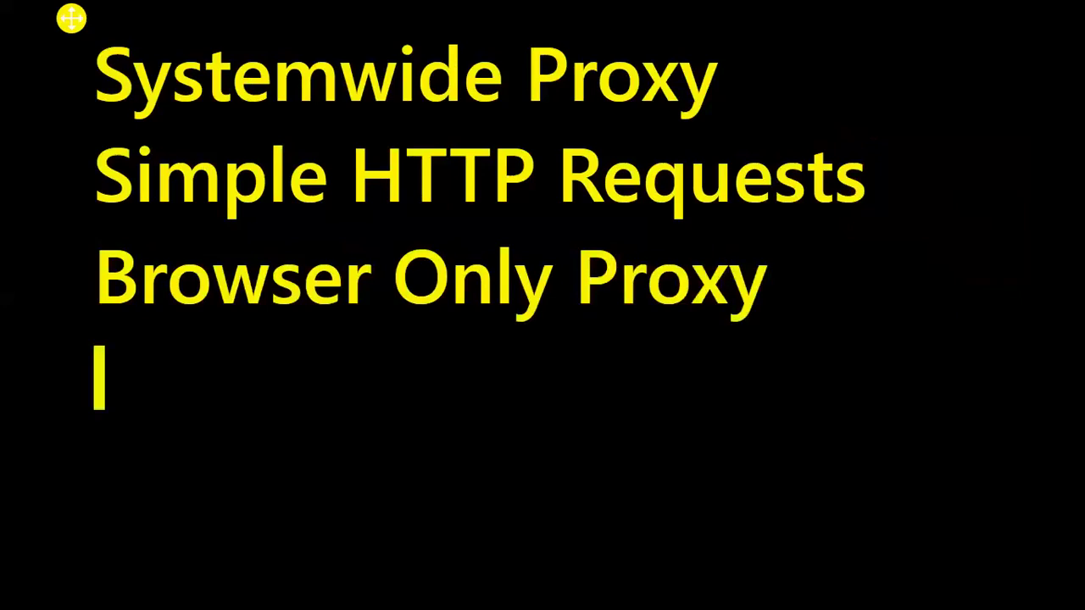
Add "HTTPS Requests" as the last line of the note, and hide the blackboard to return to JMeter
text(HTT)
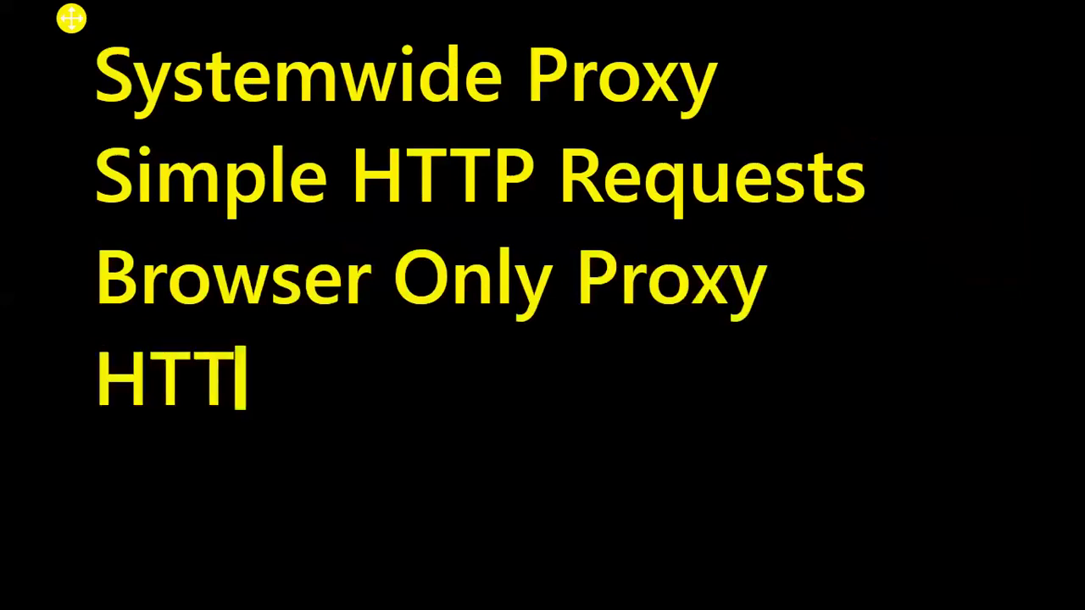
text(PS Req)
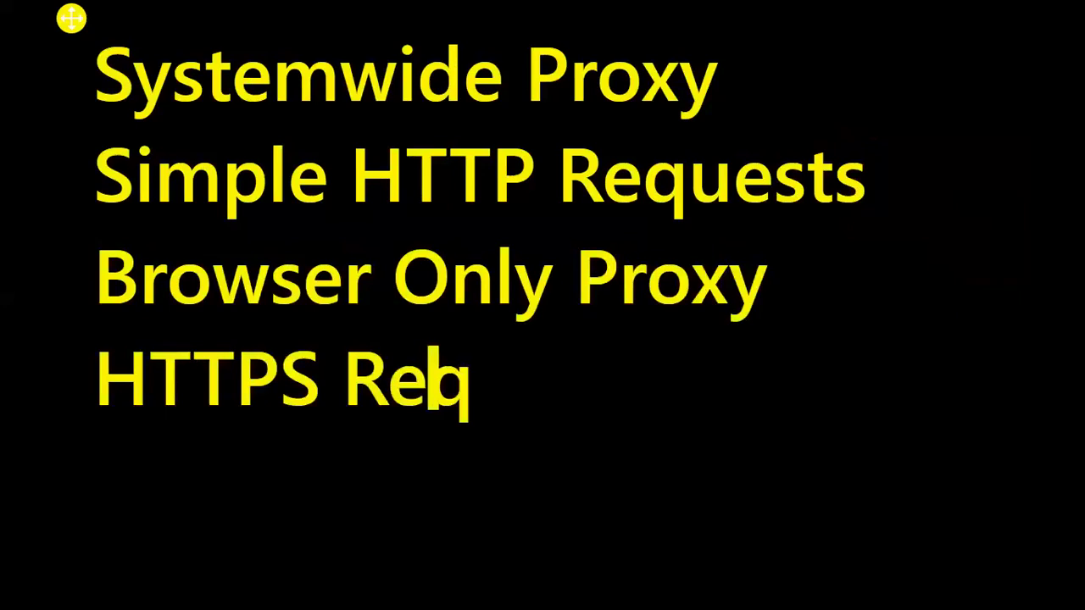
text(uests)
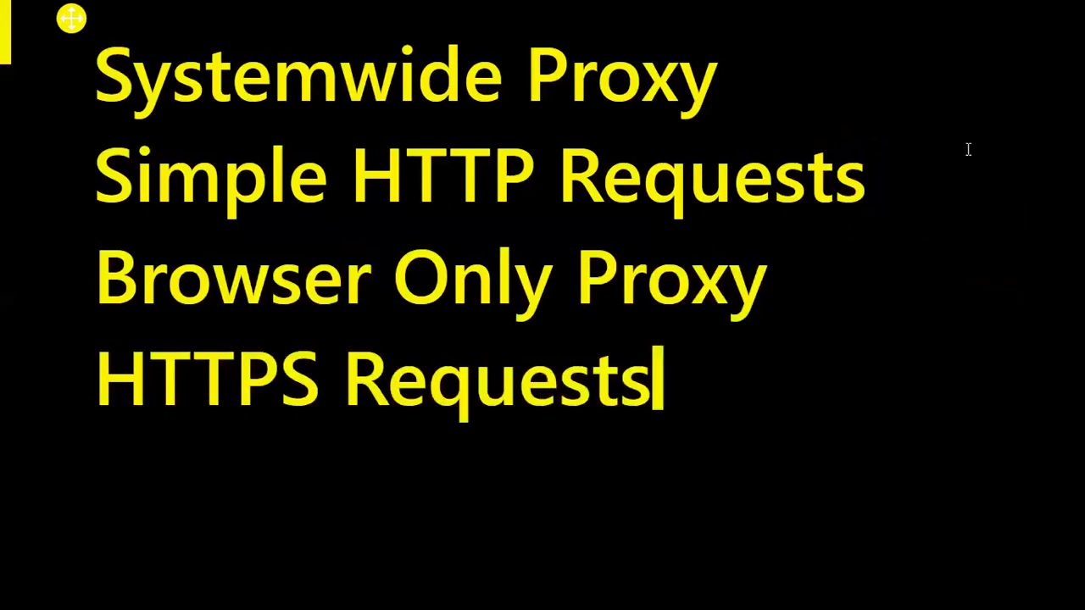
key(Escape)
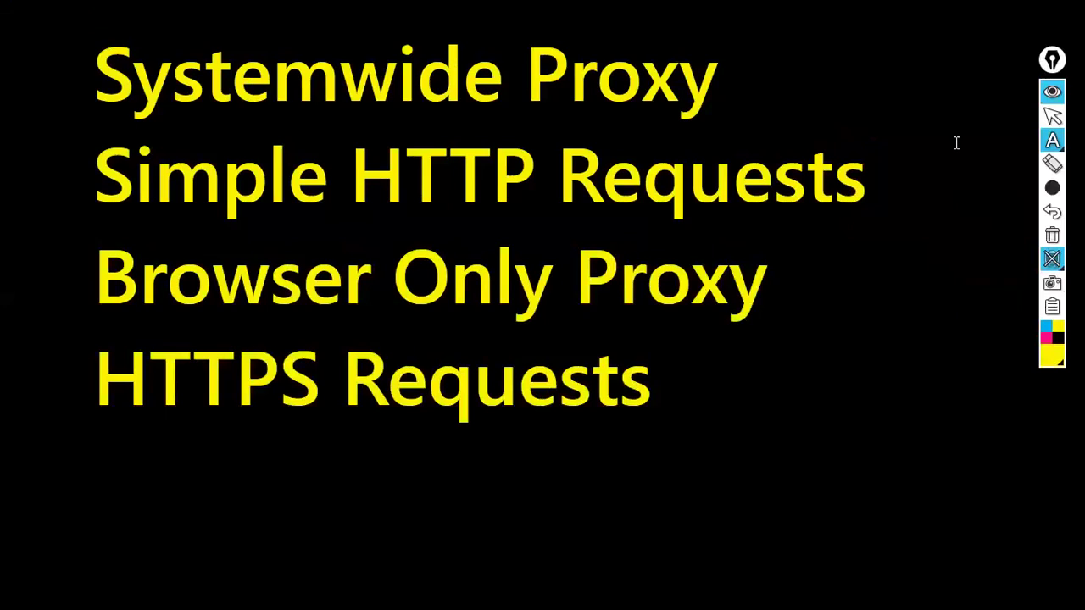
click(1051, 91)
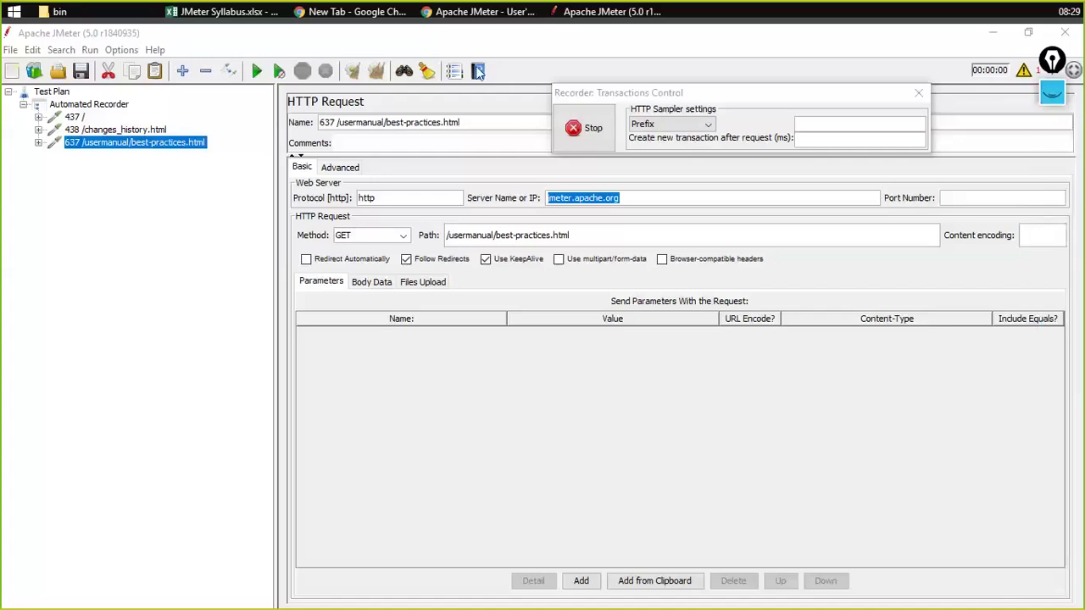
Find Internet Explorer with a Windows search for "internet" and launch it
mouse_move(377, 18)
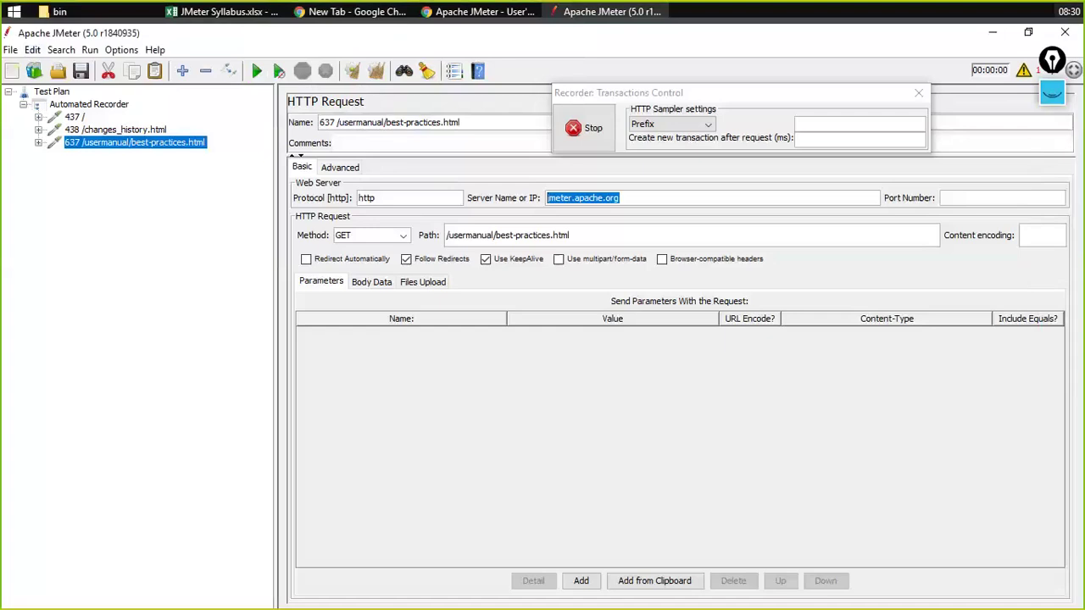
click(13, 15)
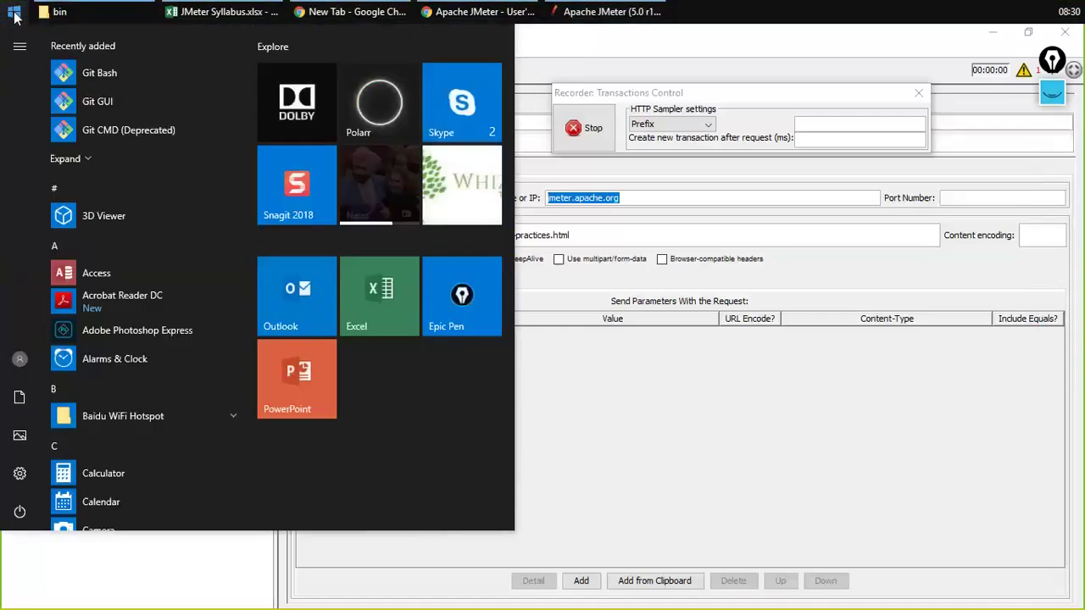
text(internet)
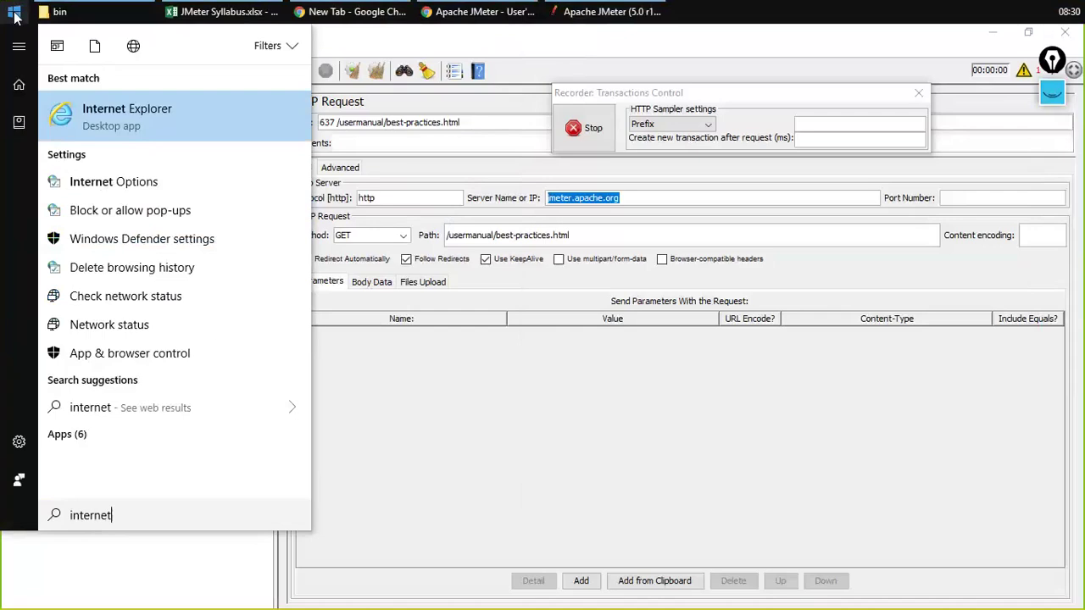
click(141, 116)
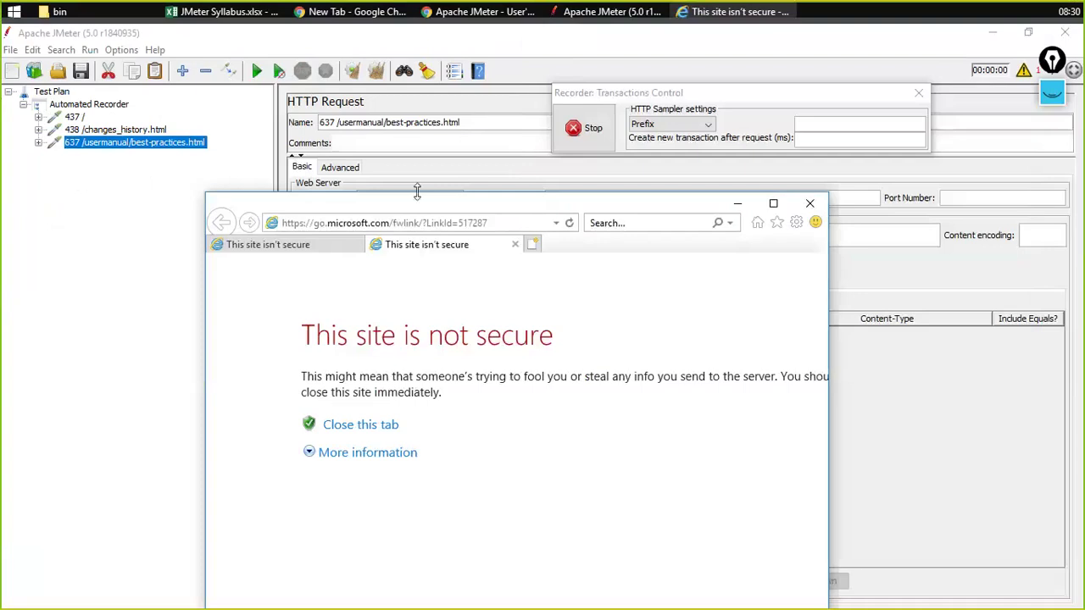
click(428, 223)
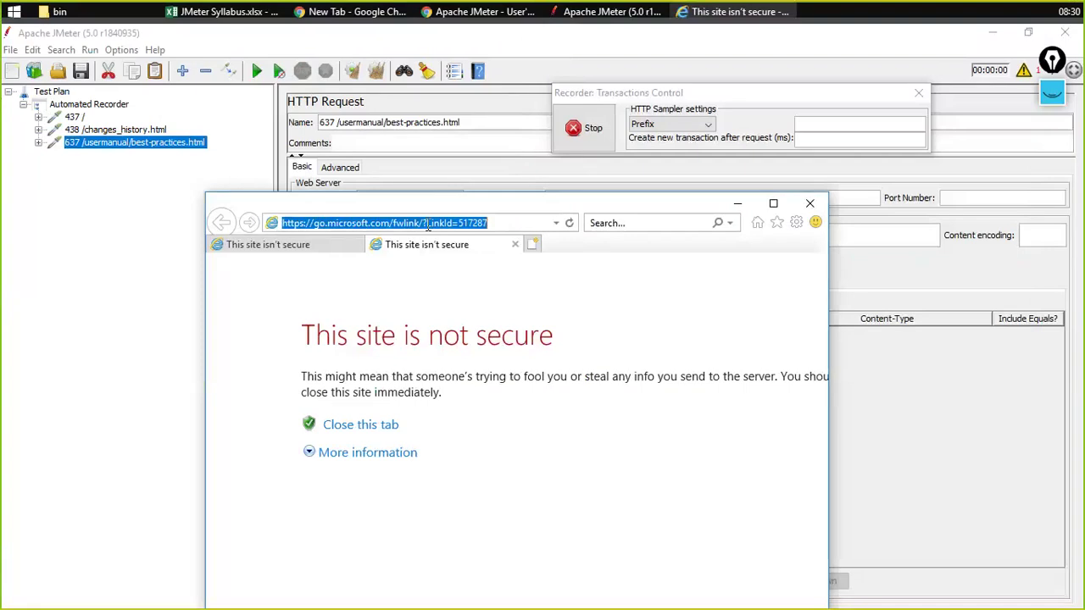
key(BackSpace)
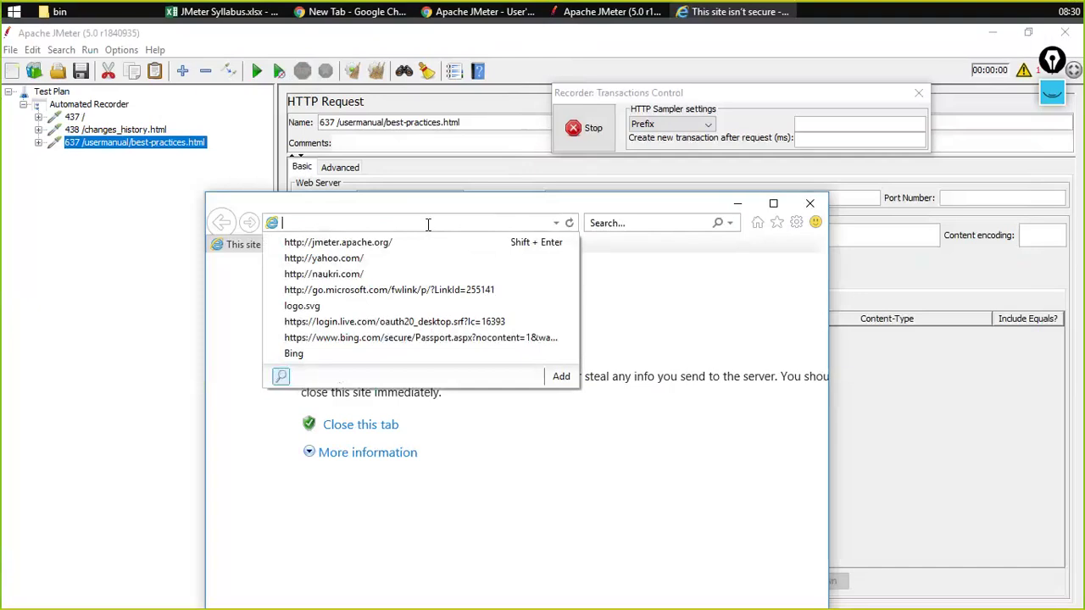
key(Down)
key(Down)
key(Down)
key(Up)
key(Up)
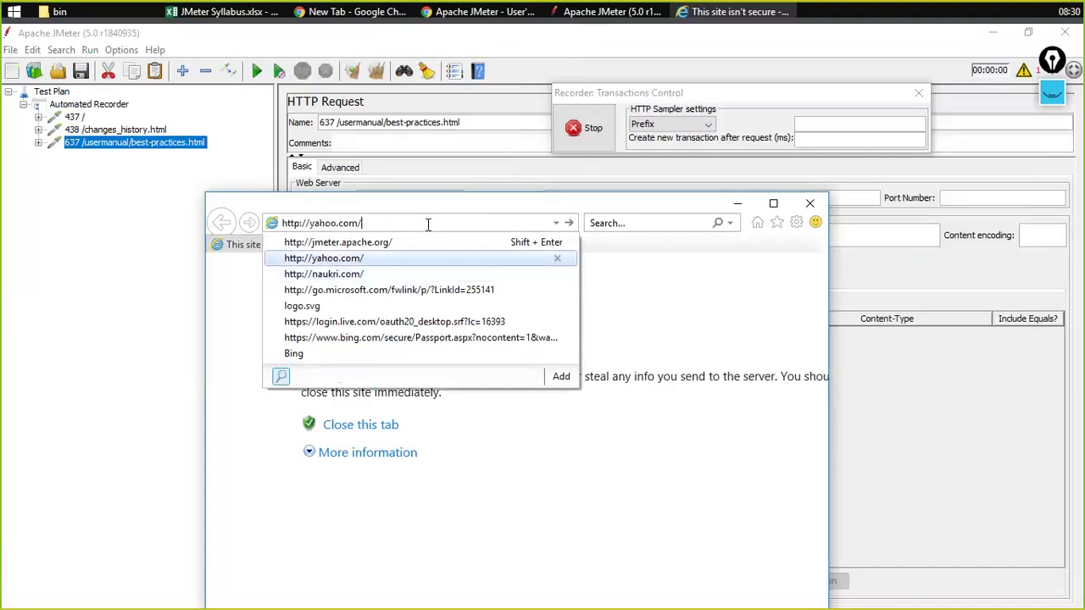
key(Down)
key(Return)
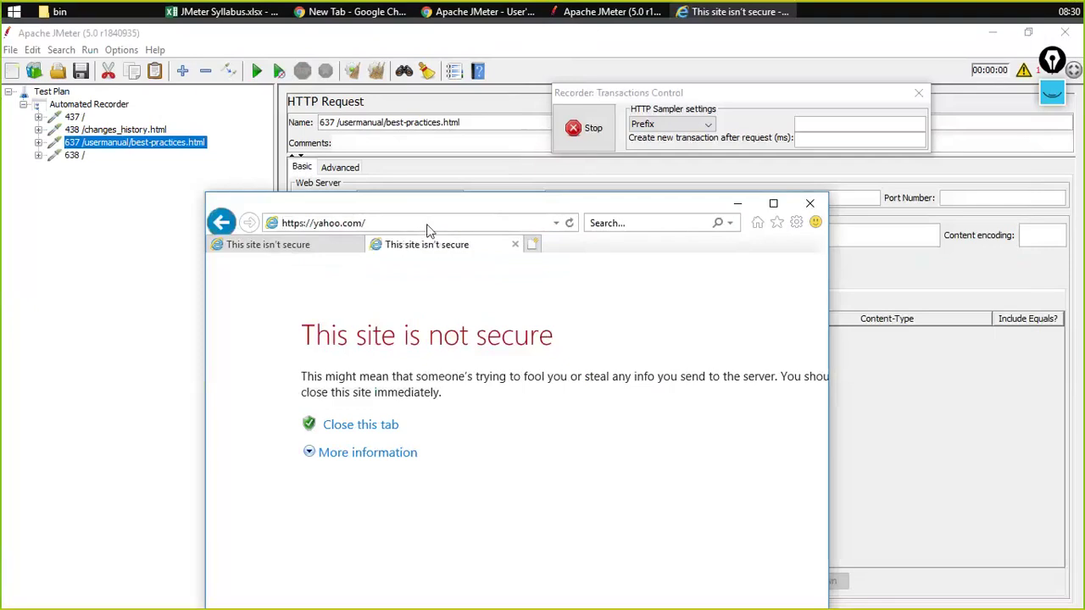
Switch to JMeter and inspect the server name of the recorded request "638 /"
click(75, 156)
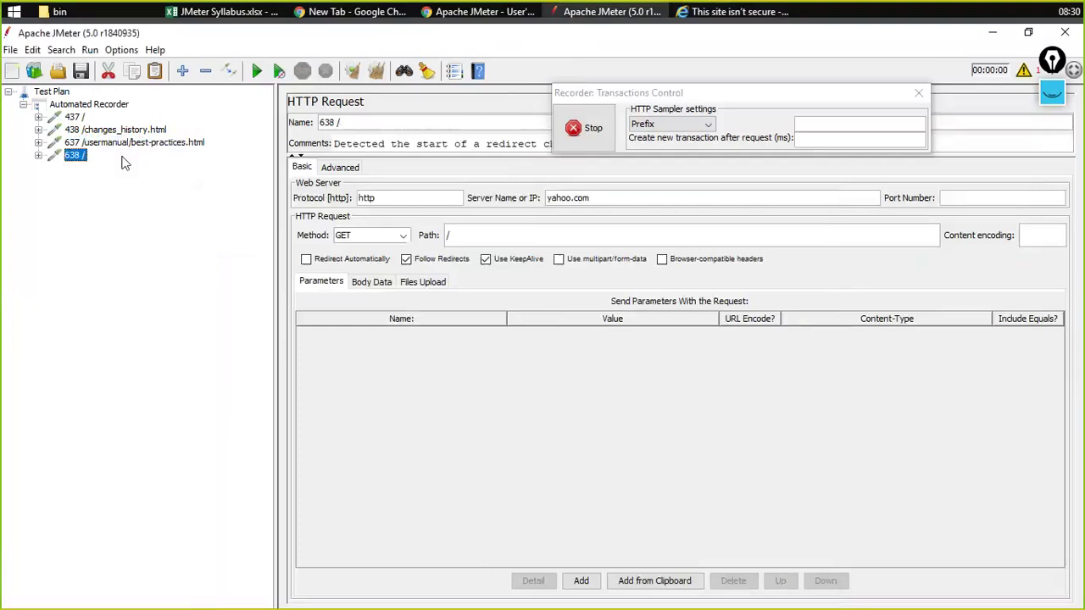
triple_click(602, 201)
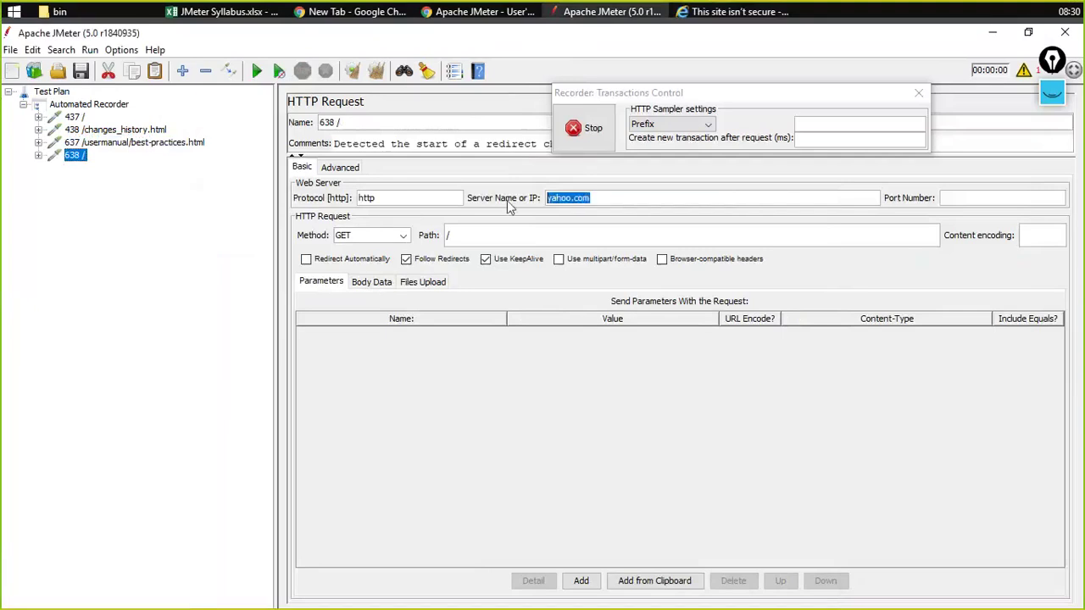
Switch to Internet Explorer, load apache.org, and inspect the recorded request "639 /" in JMeter
click(733, 12)
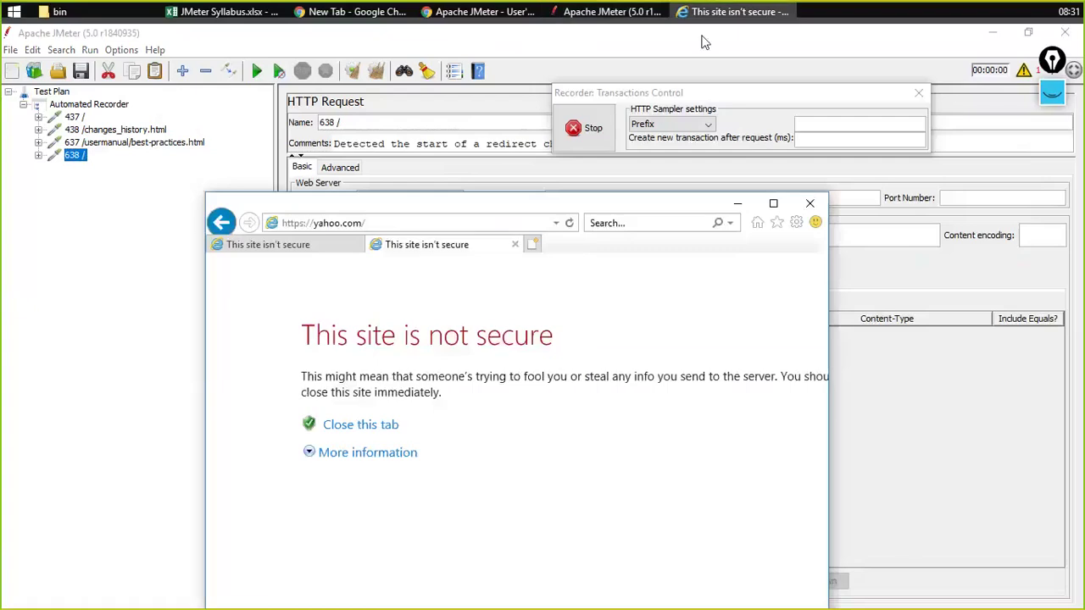
click(415, 224)
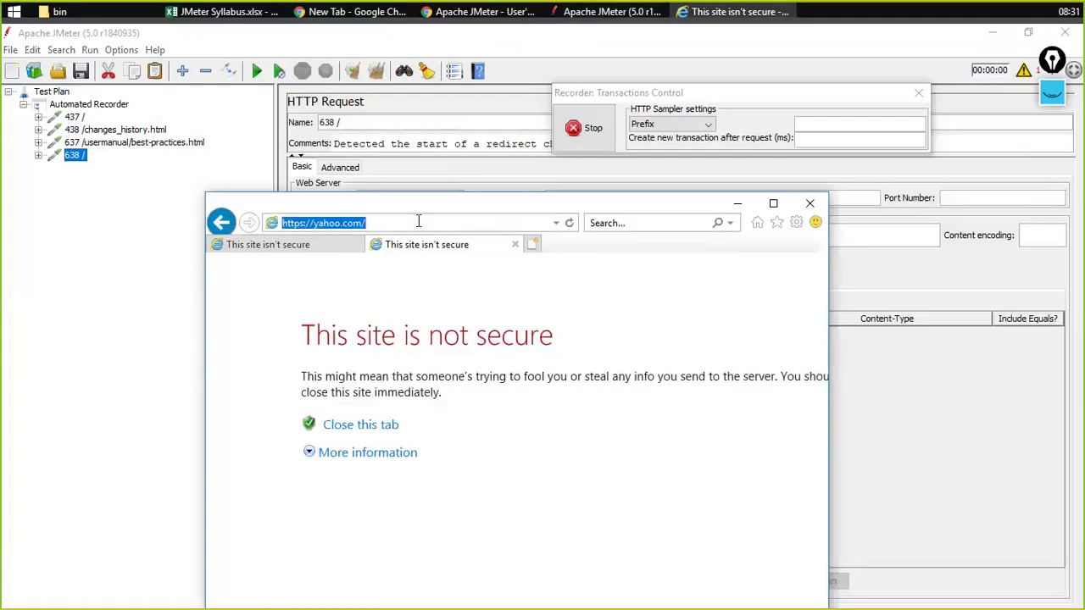
key(BackSpace)
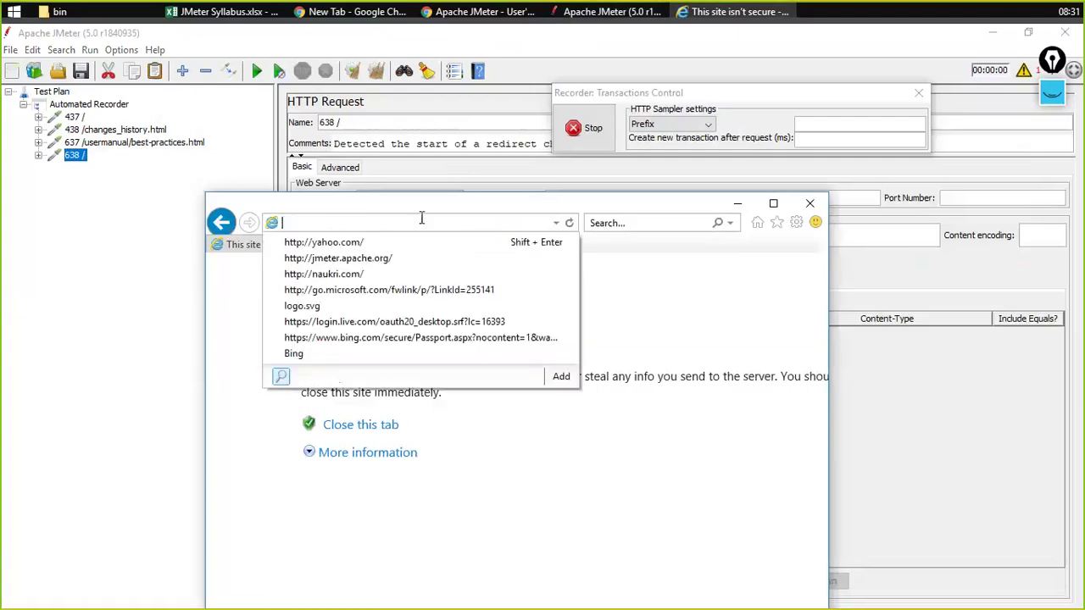
text(apah)
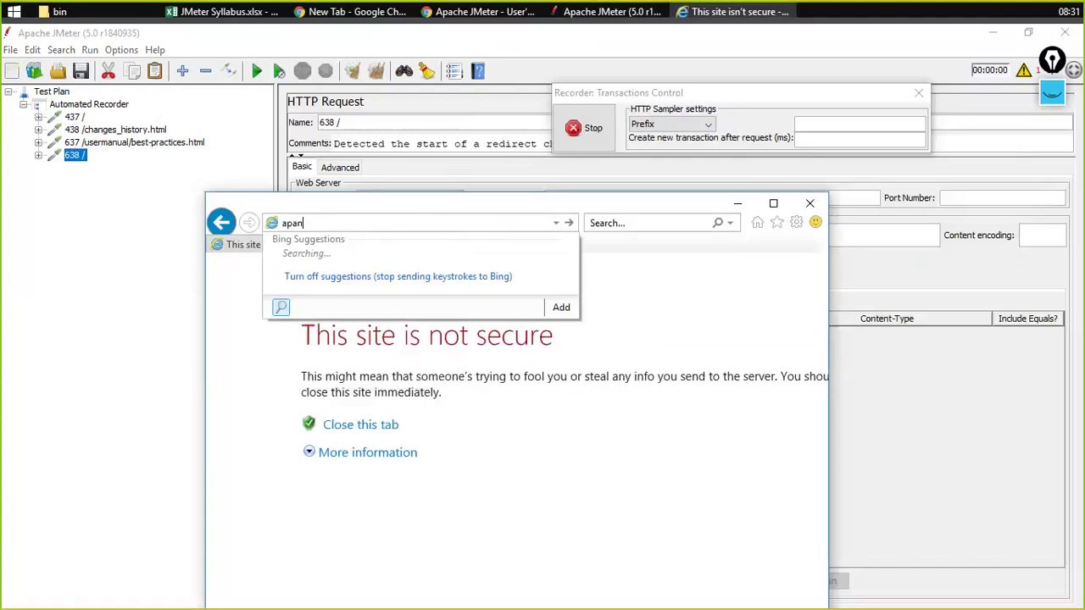
key(BackSpace)
text(ce)
key(BackSpace)
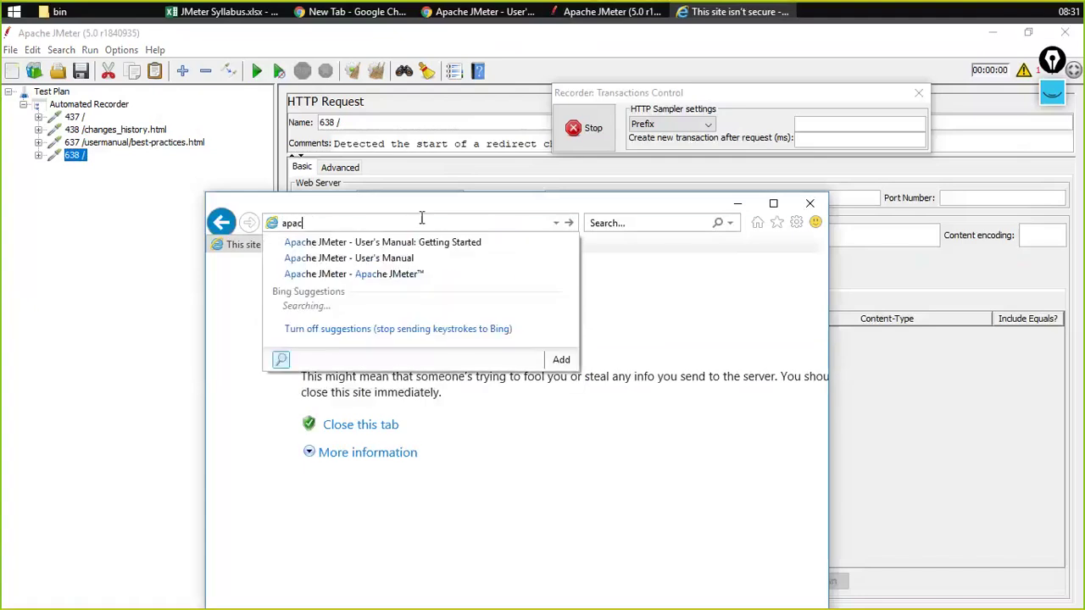
text(he.org)
key(alt+Return)
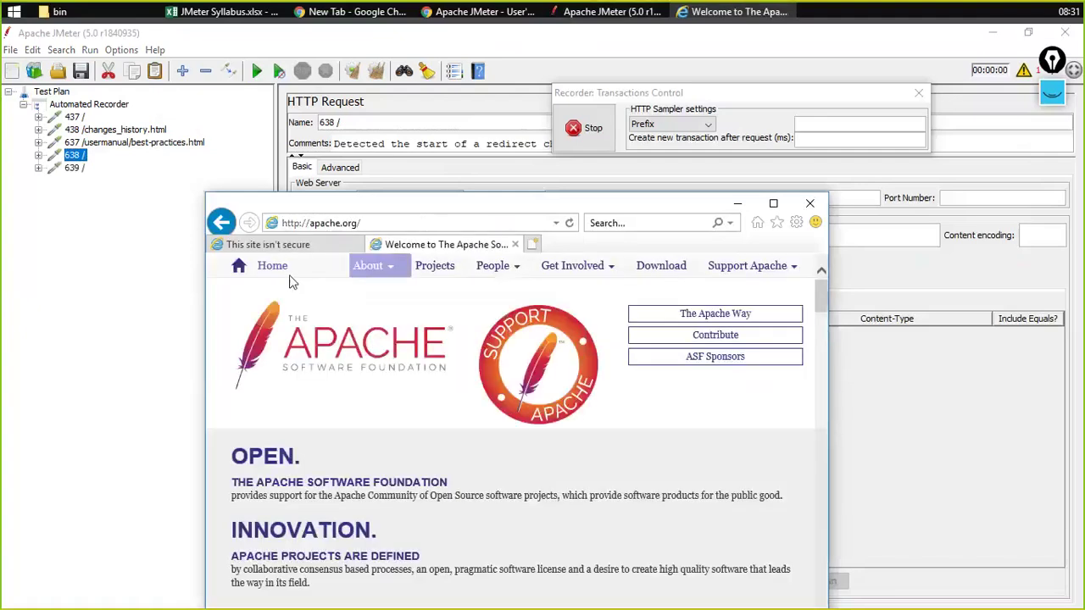
click(73, 168)
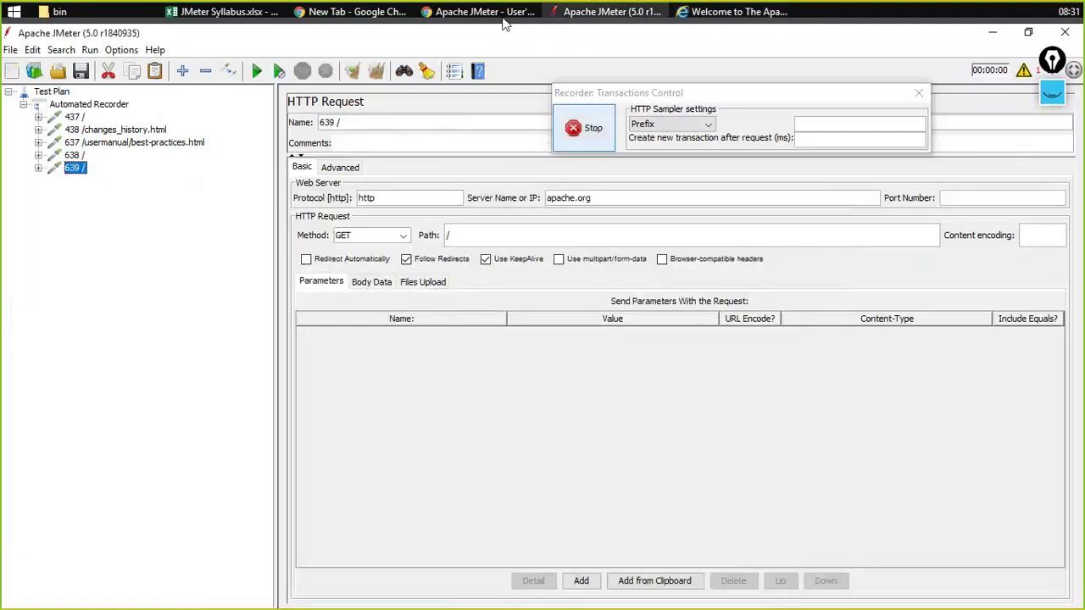
Switch to the JMeter website in Chrome, try its License page, go back, and open the User Manual page
click(502, 22)
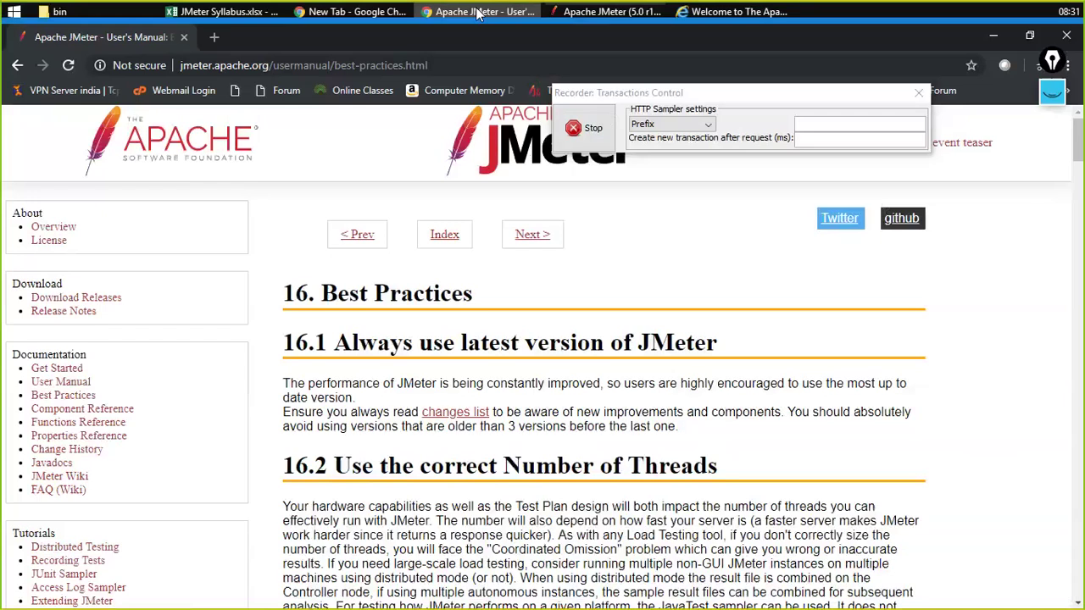
click(61, 242)
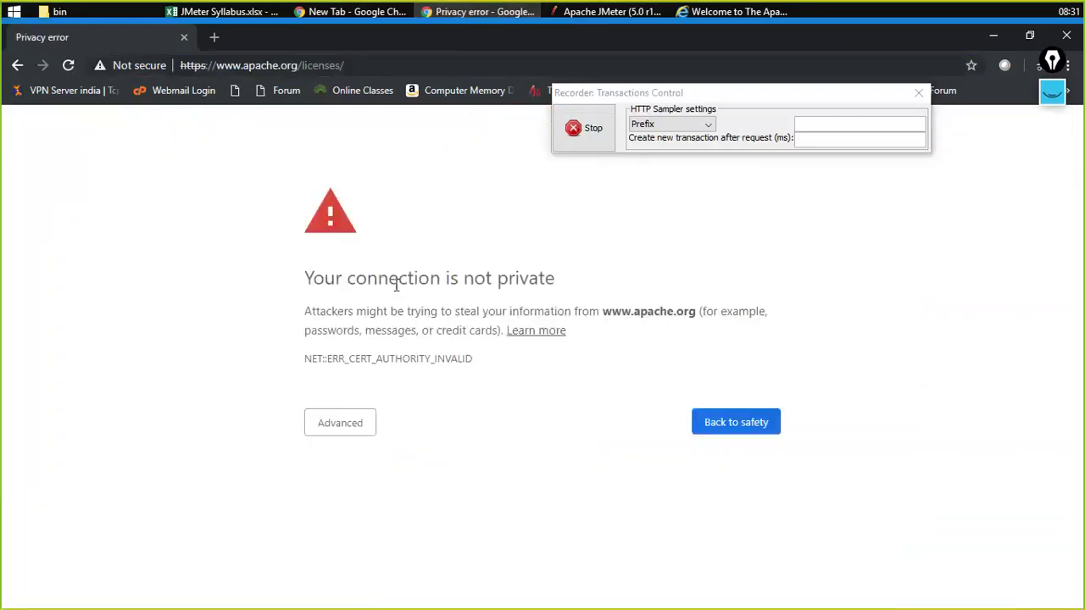
double_click(202, 66)
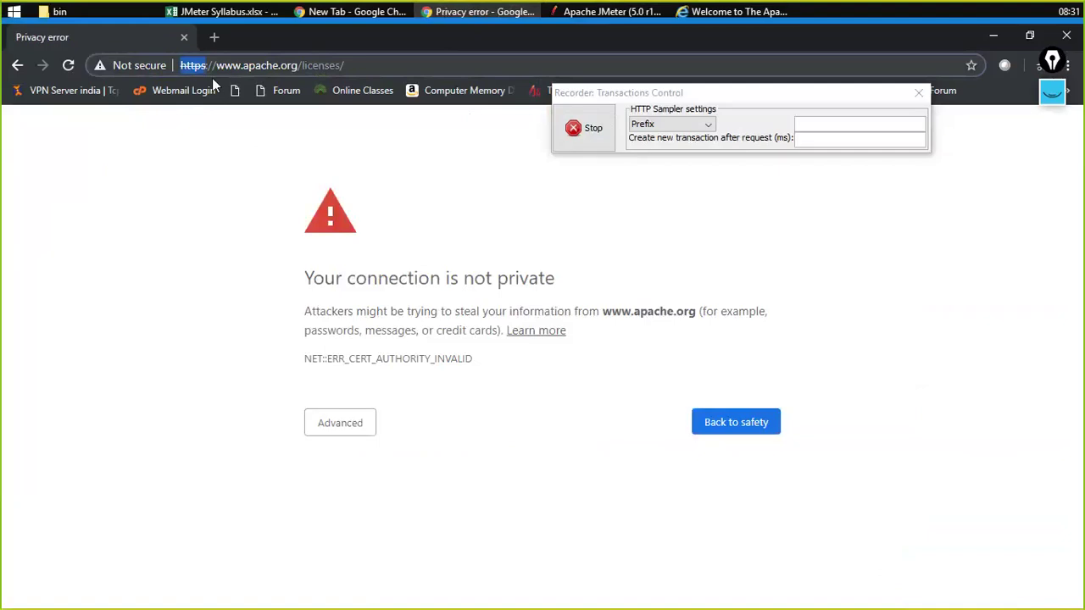
click(18, 66)
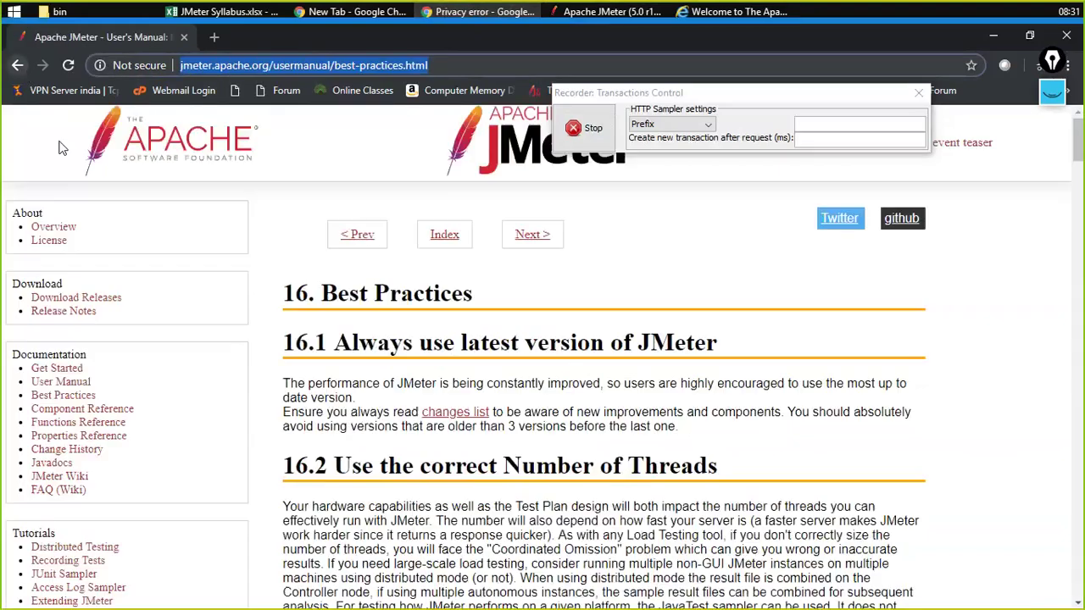
click(52, 383)
Switch to JMeter and check the recorded requests "638 /" and "639 /"
mouse_move(724, 14)
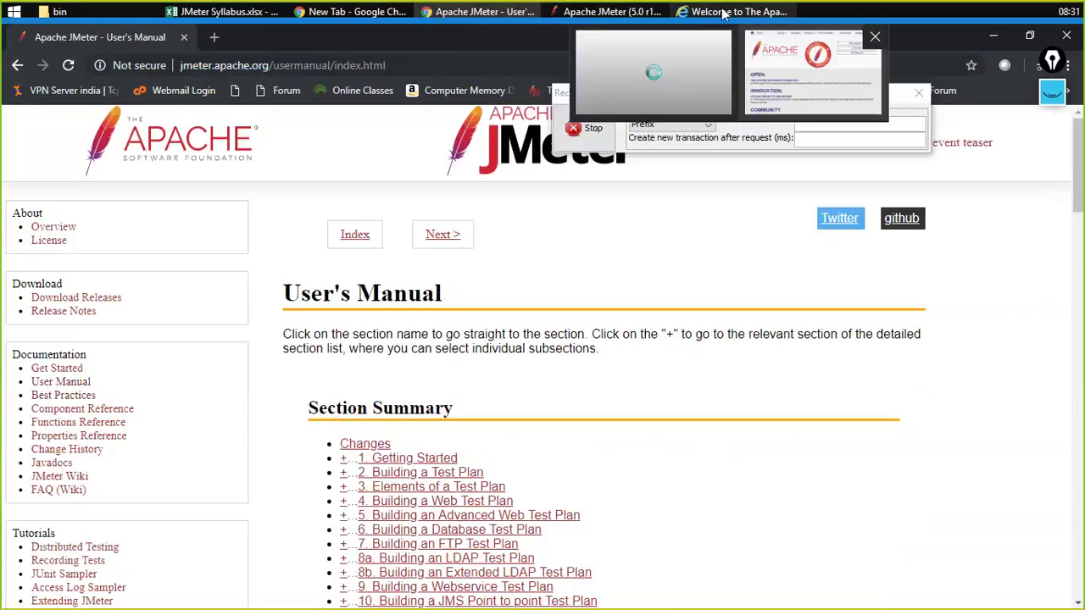
click(613, 14)
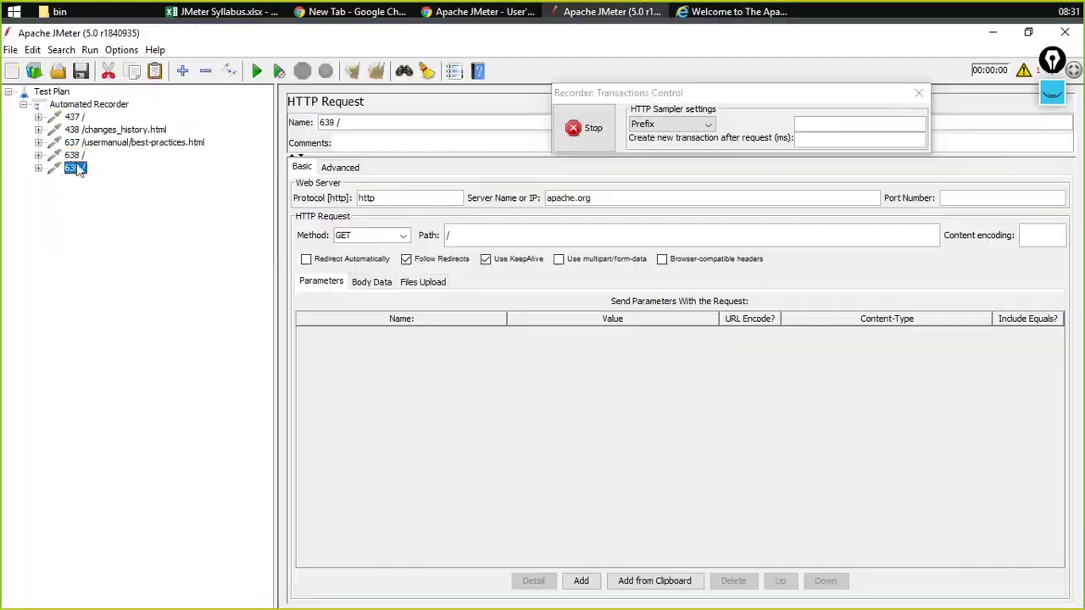
click(74, 155)
click(74, 168)
Open the Properties Reference page of the JMeter website in Chrome, and return to JMeter to view its recorded request
click(485, 11)
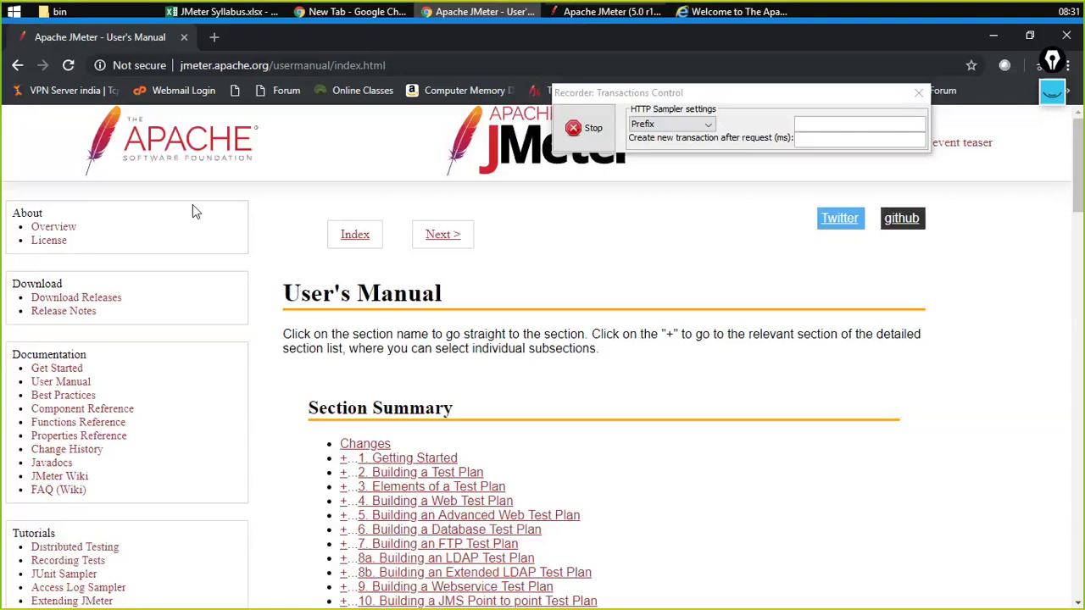
click(81, 438)
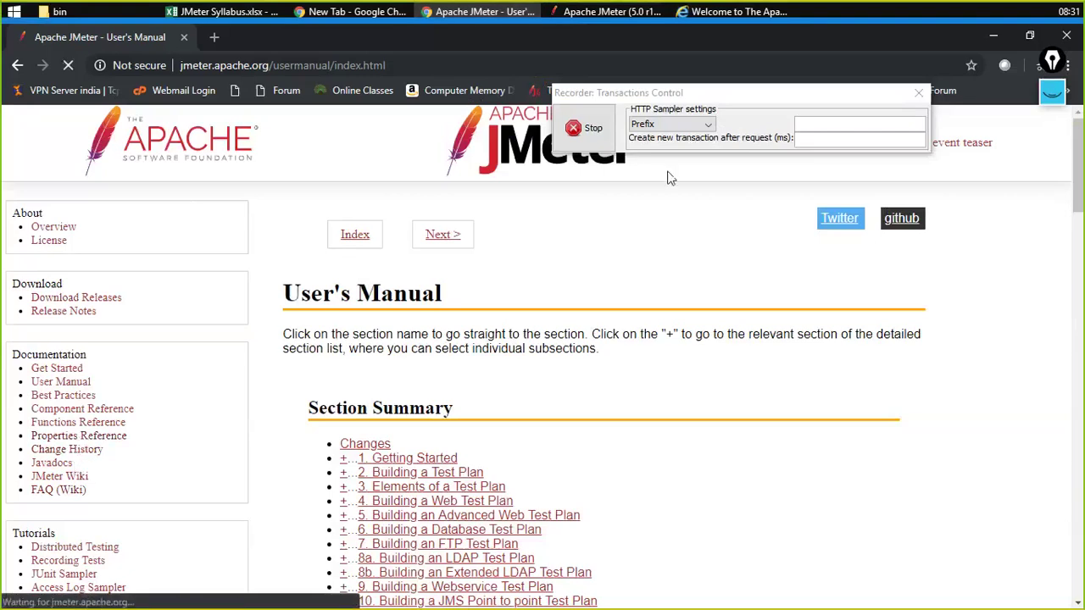
click(651, 12)
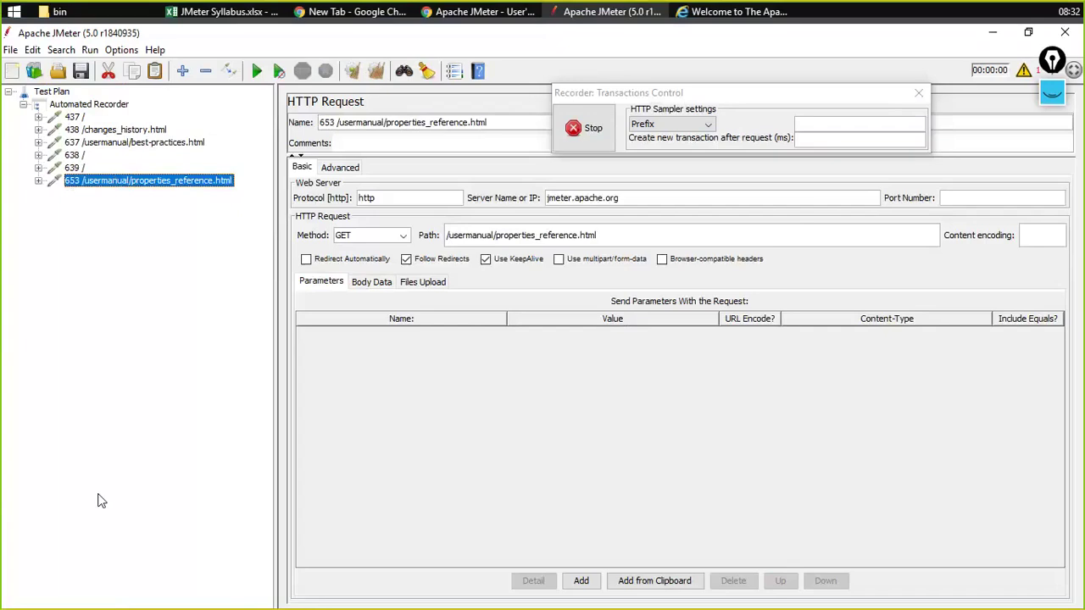
Find Internet Options with a Windows search for "internet op" and open the LAN settings of its connections
click(13, 12)
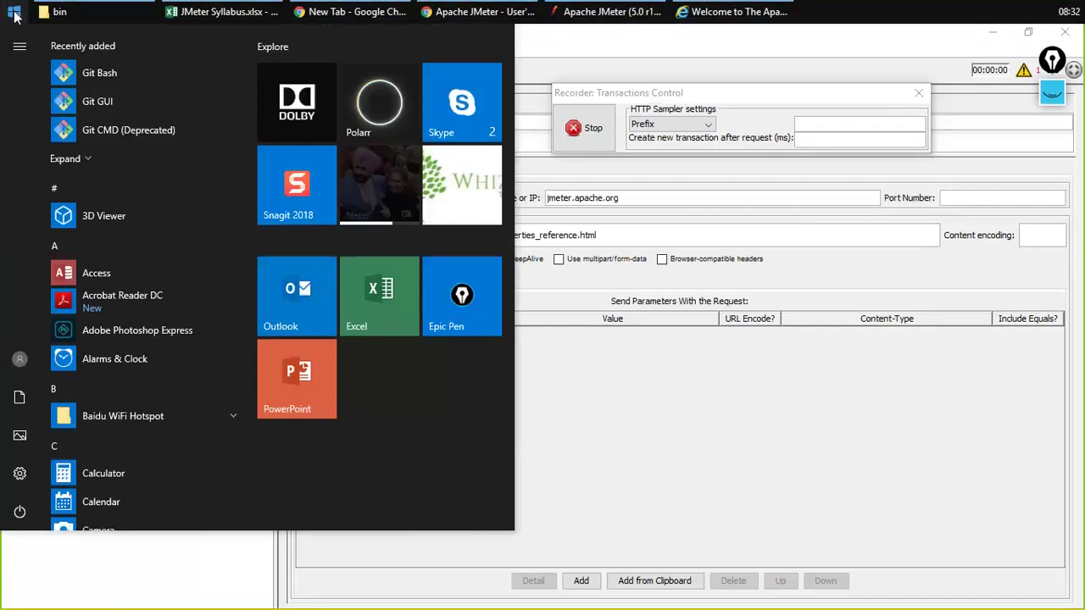
text(inte)
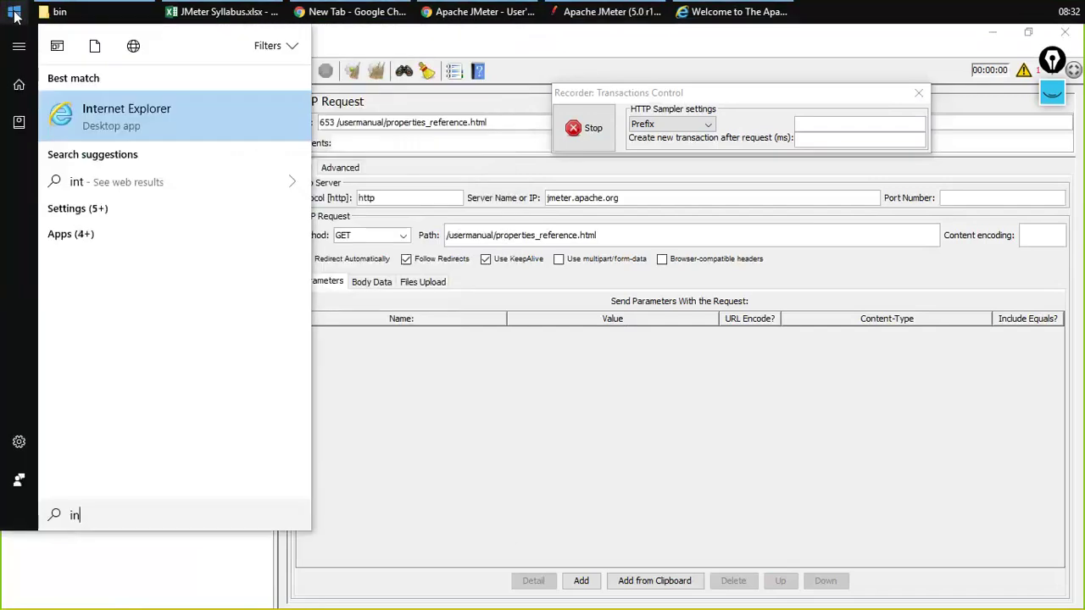
text(rnet)
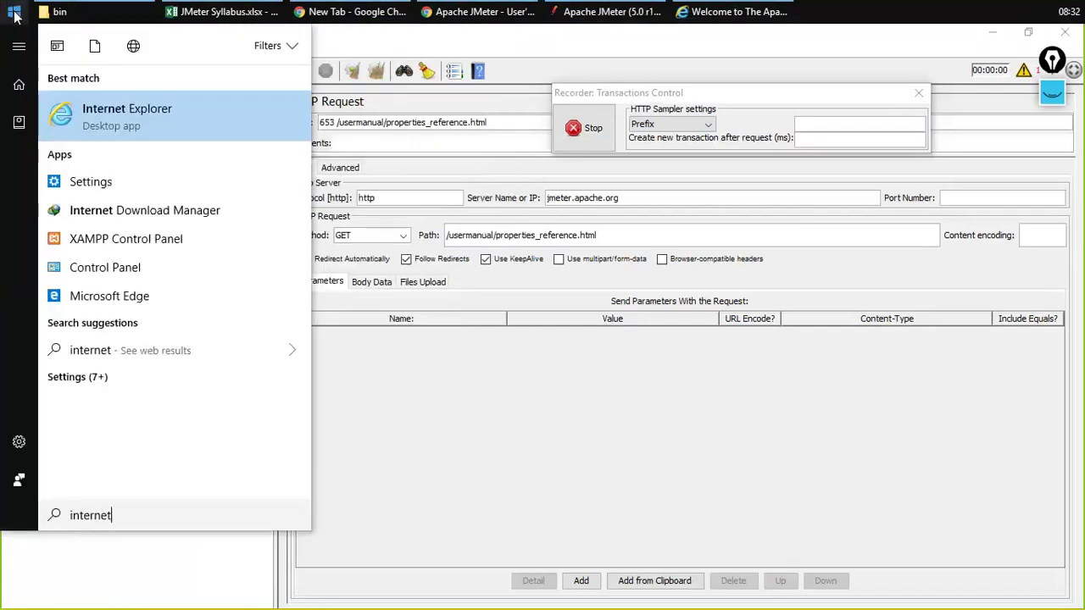
text( op)
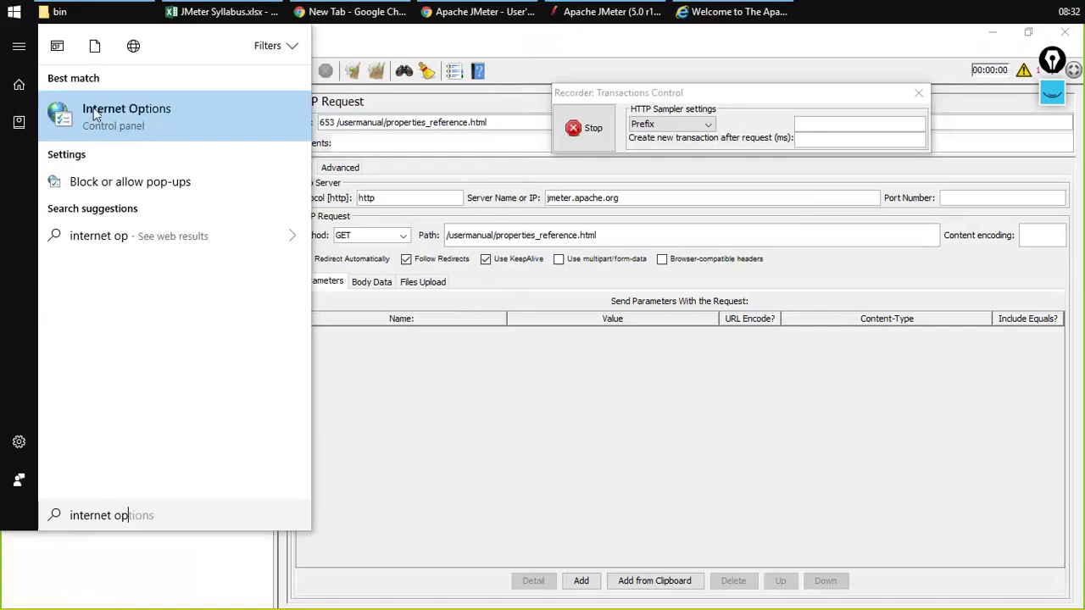
click(105, 116)
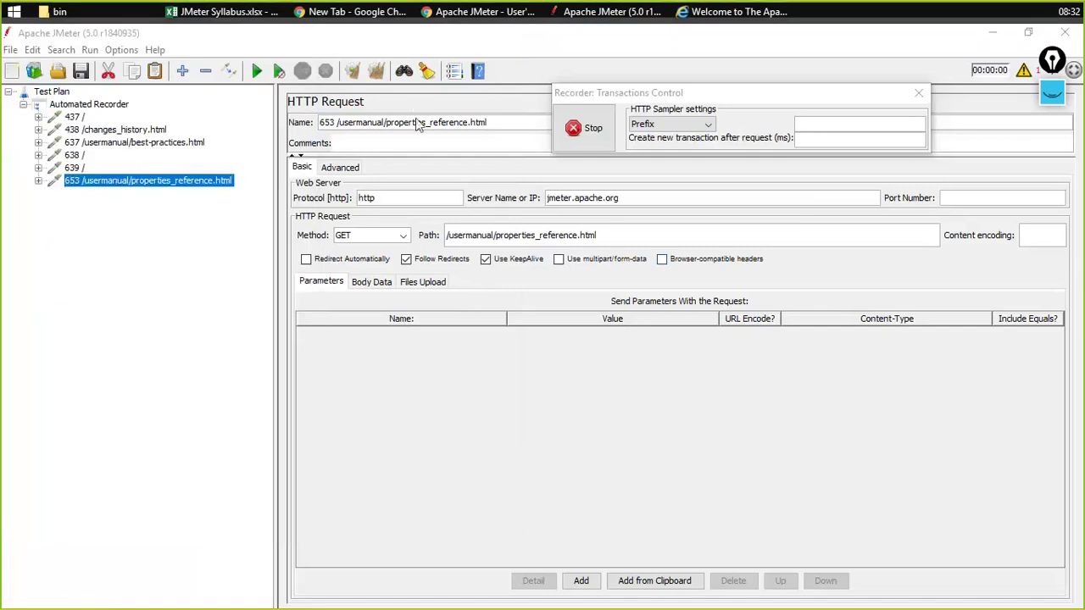
click(491, 126)
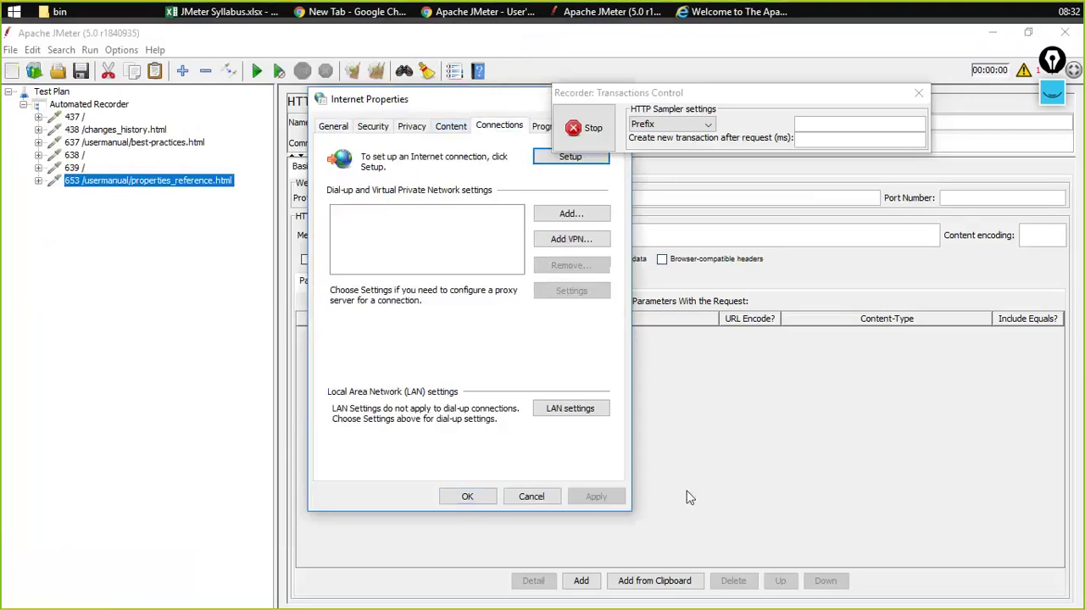
click(593, 413)
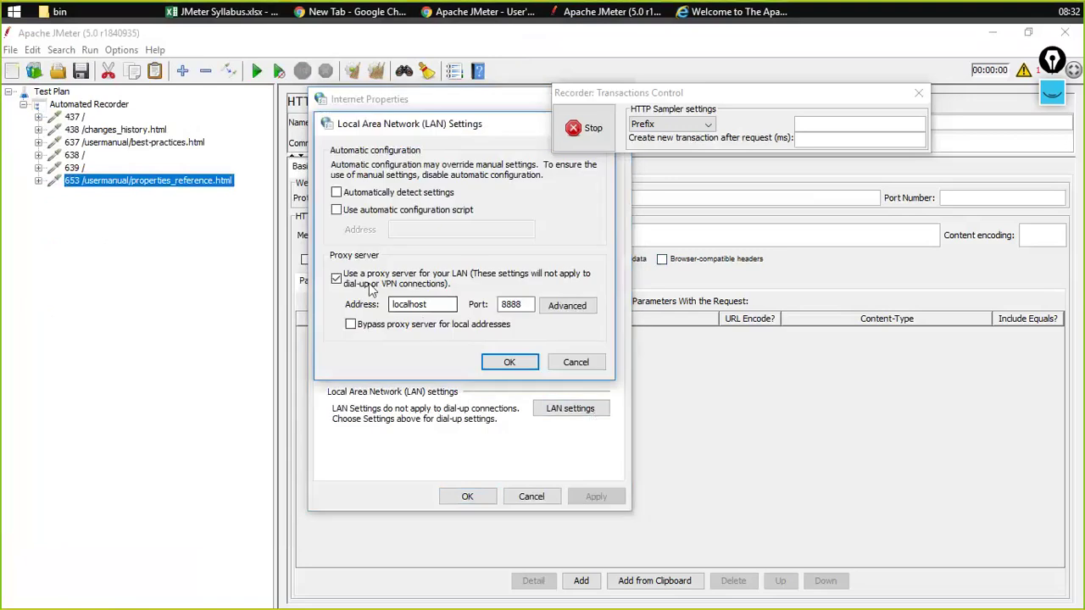
Turn off the LAN proxy server, recheck the setting in the LAN settings, and close Internet Properties with the change accepted
click(364, 286)
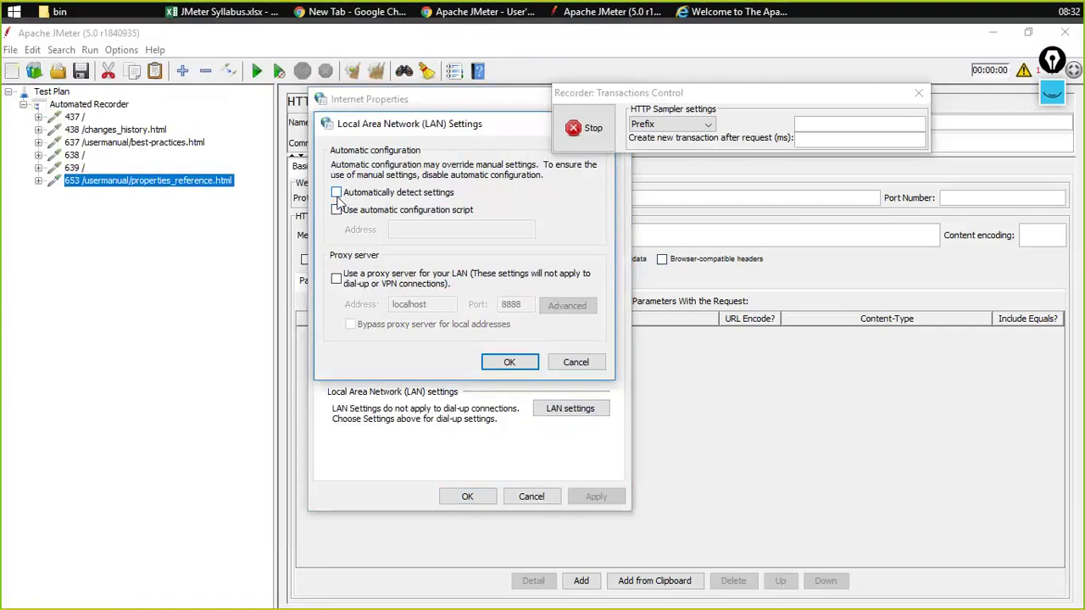
click(513, 364)
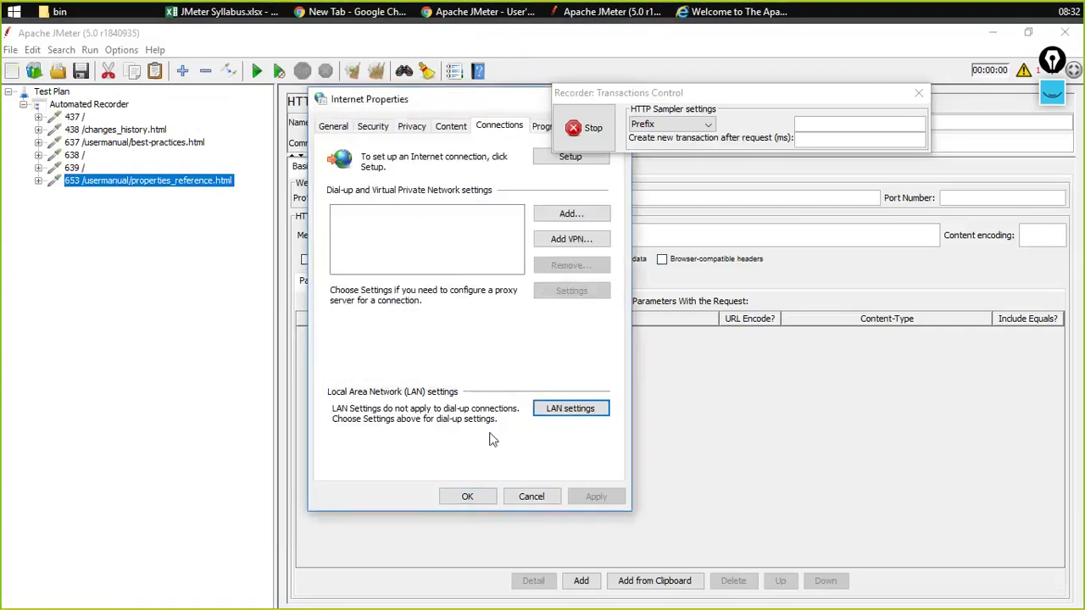
click(583, 411)
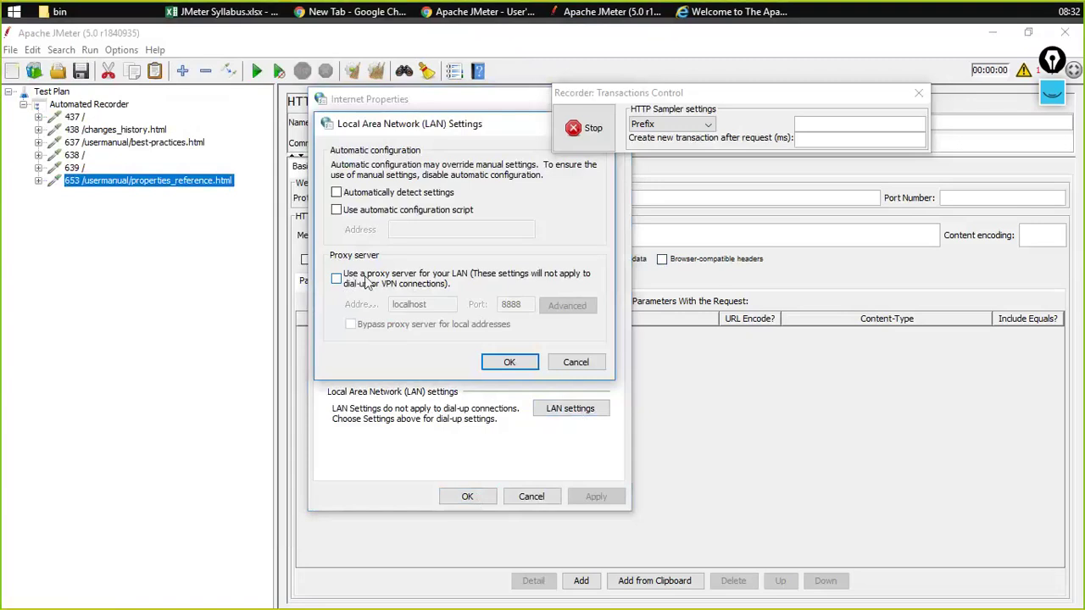
click(488, 368)
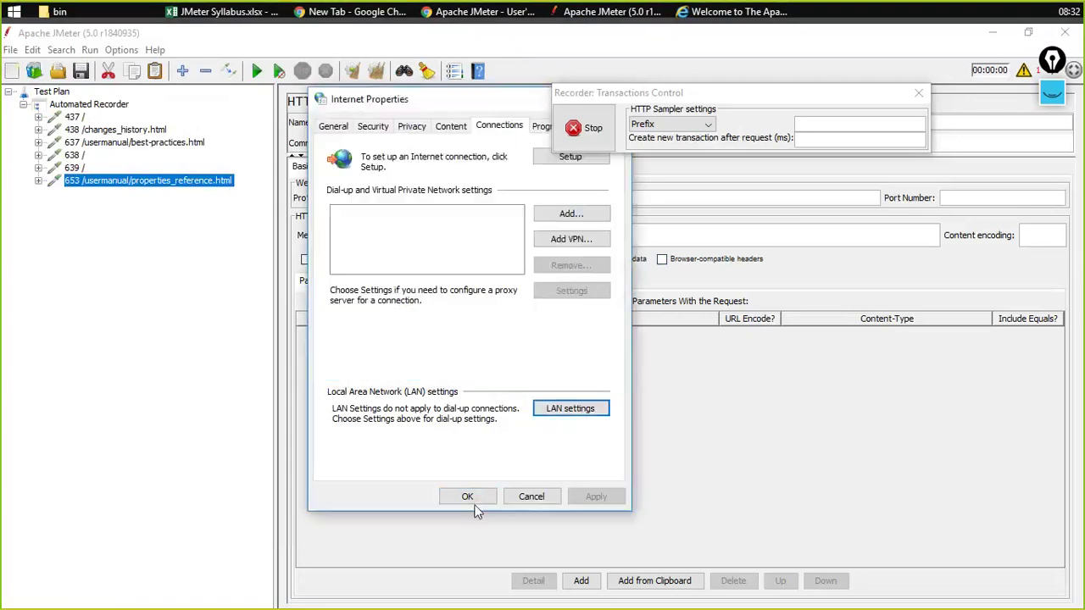
click(467, 499)
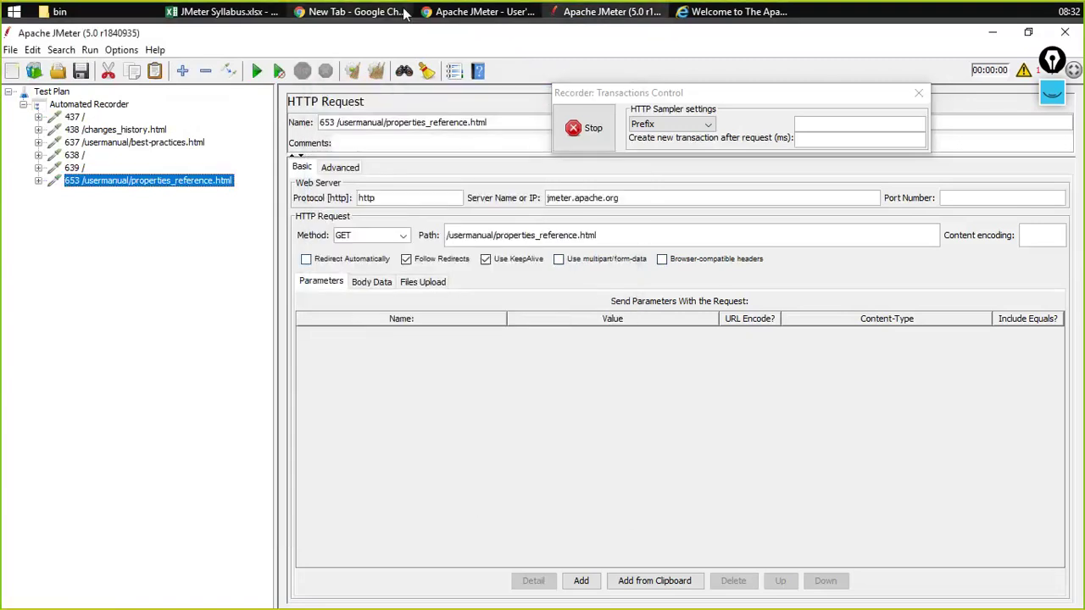
mouse_move(405, 12)
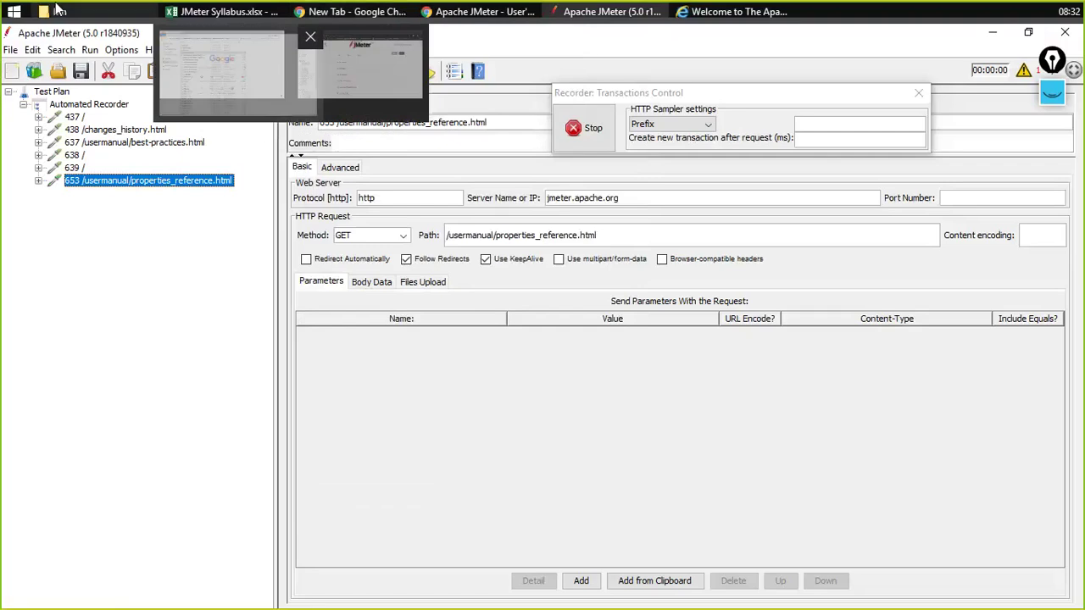
click(12, 10)
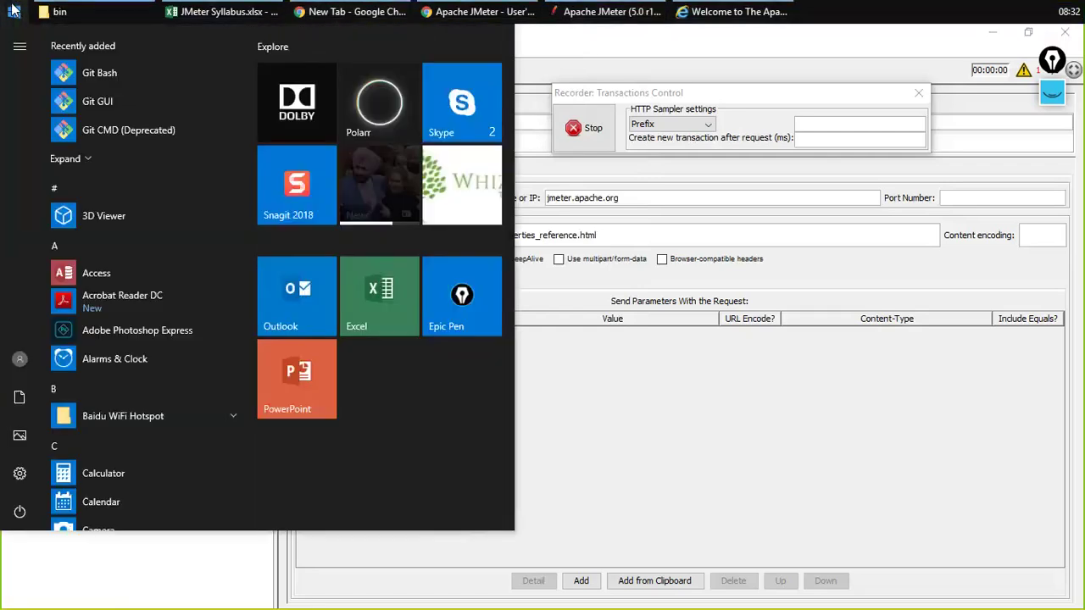
click(820, 511)
Switch to the Chrome window with the empty new tab and load getfirefox.com
click(326, 12)
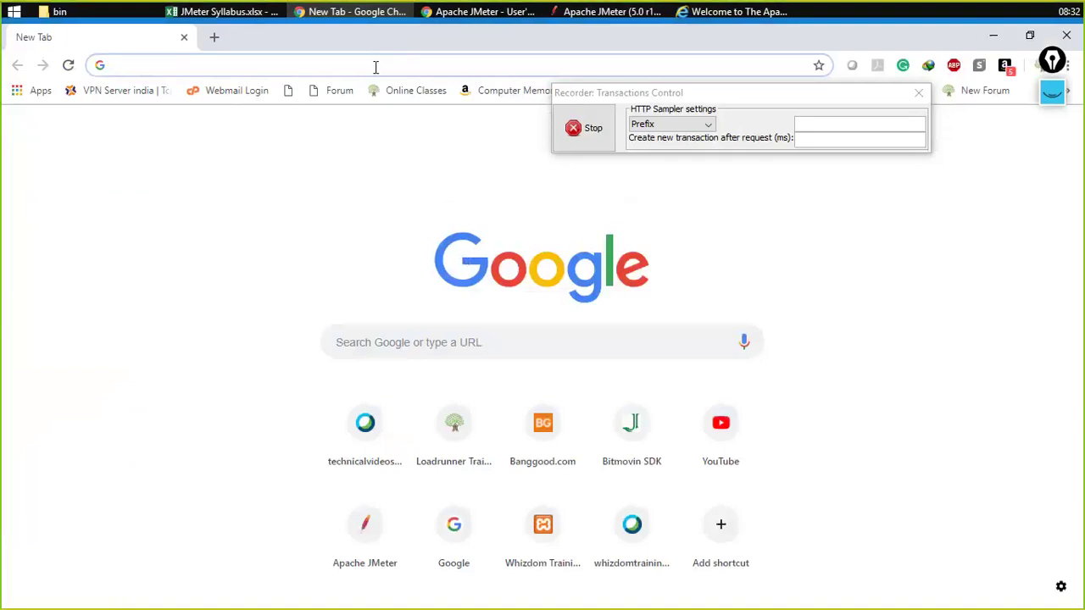
click(376, 65)
text(getfiref)
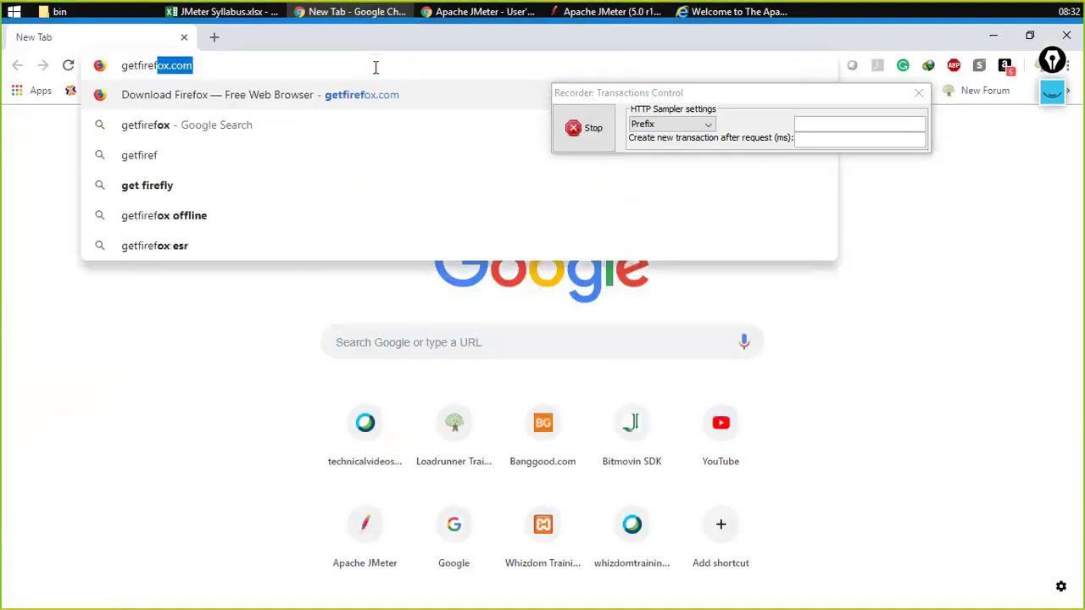
text(ox.com)
key(Return)
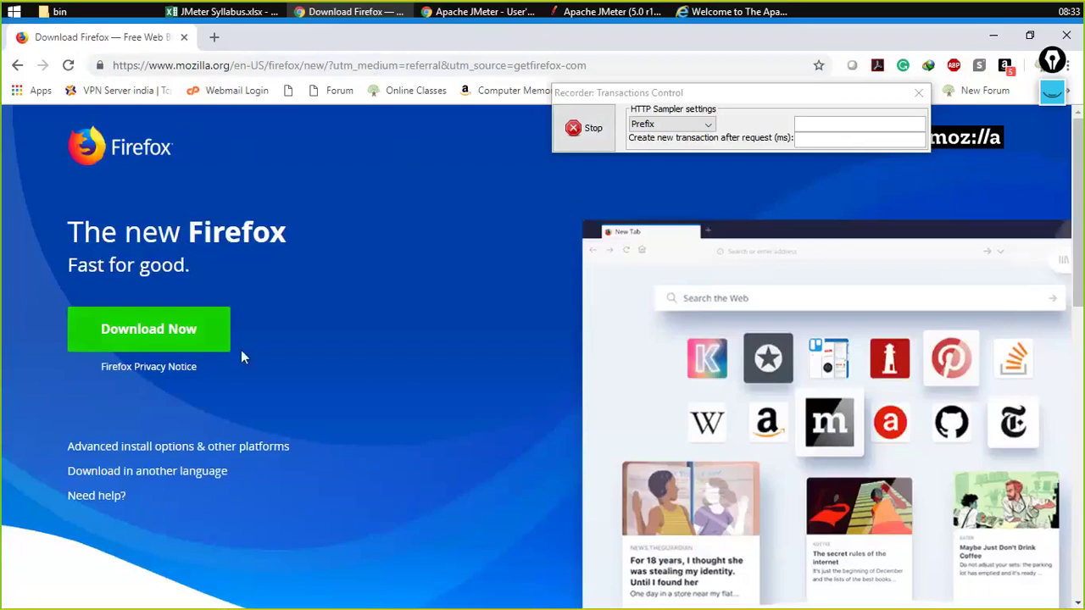
Find Firefox with a Windows search for "fire" and launch it
click(13, 19)
text(fire)
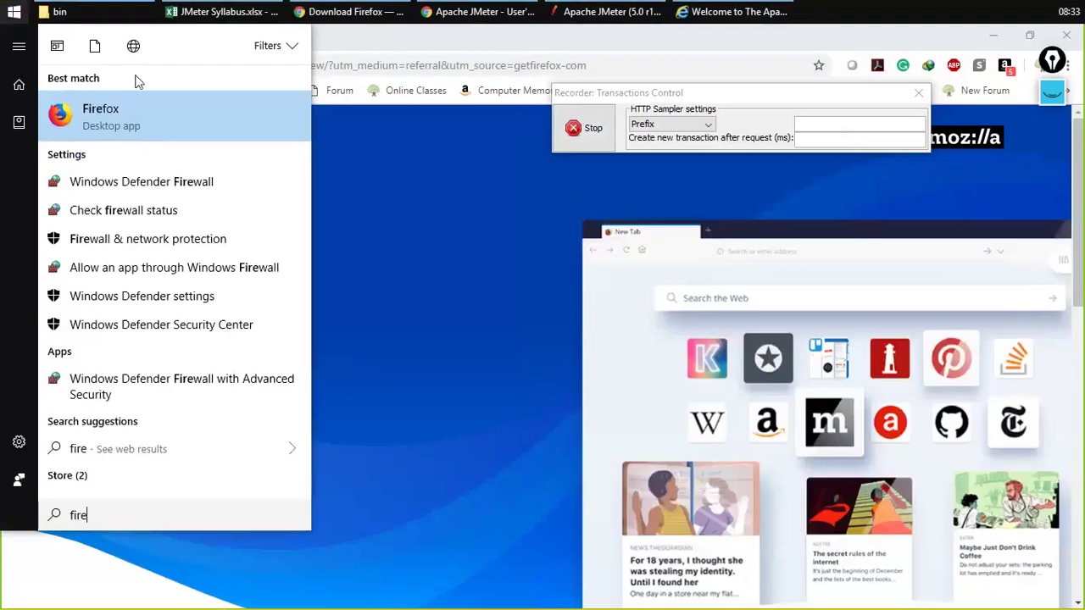
click(122, 124)
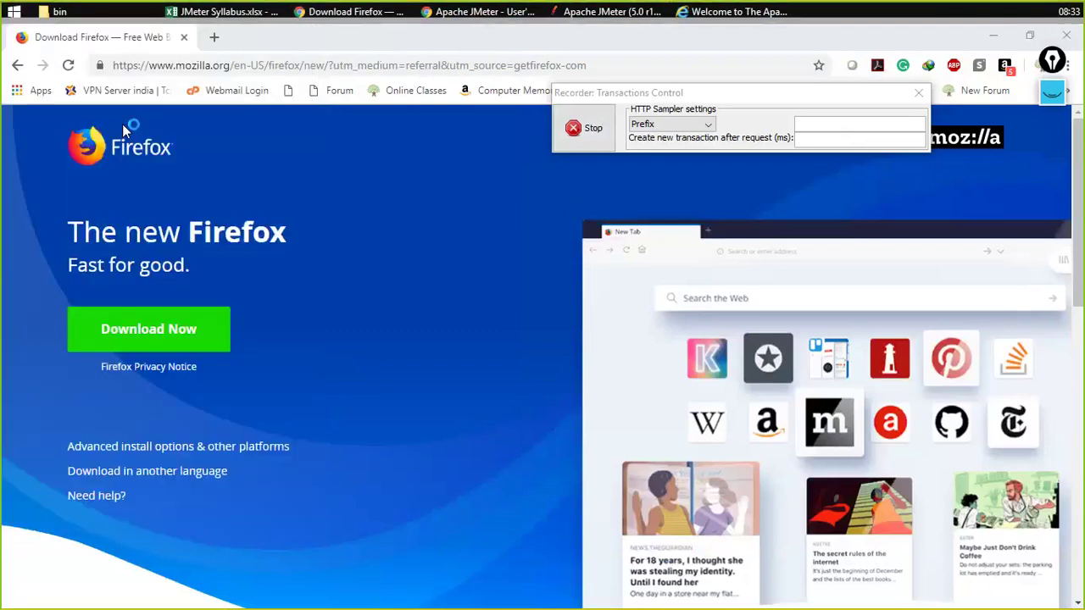
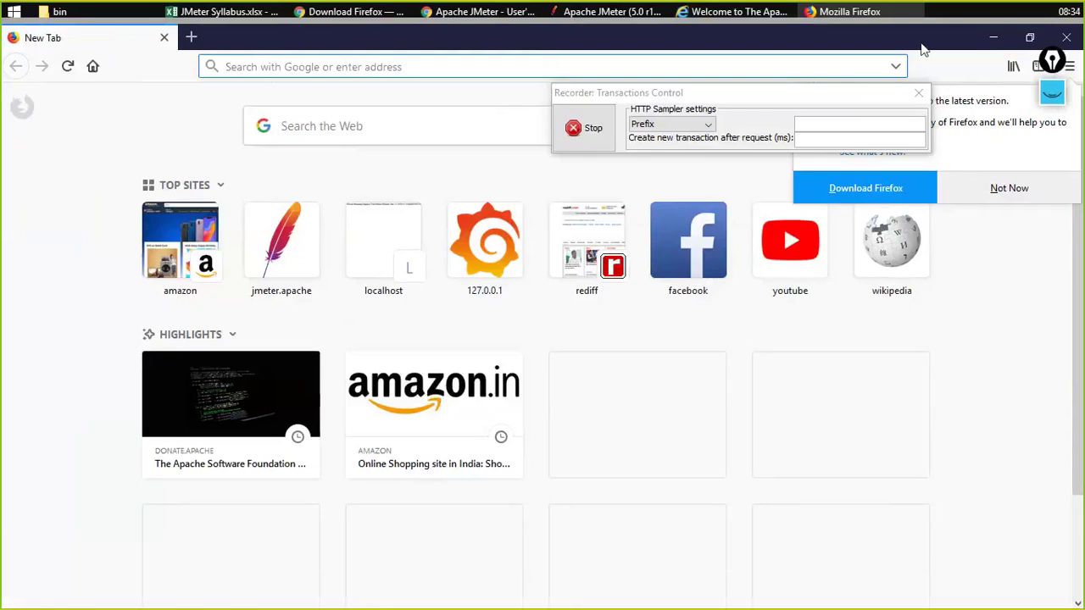
Open the network proxy settings in Firefox's general options
drag(1047, 64, 951, 51)
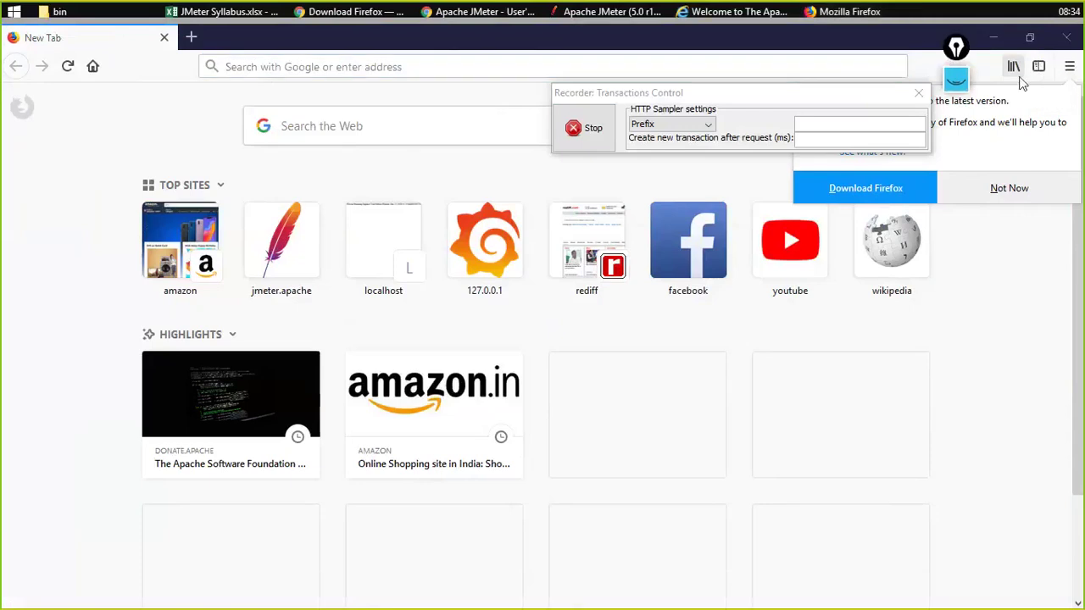
click(1069, 68)
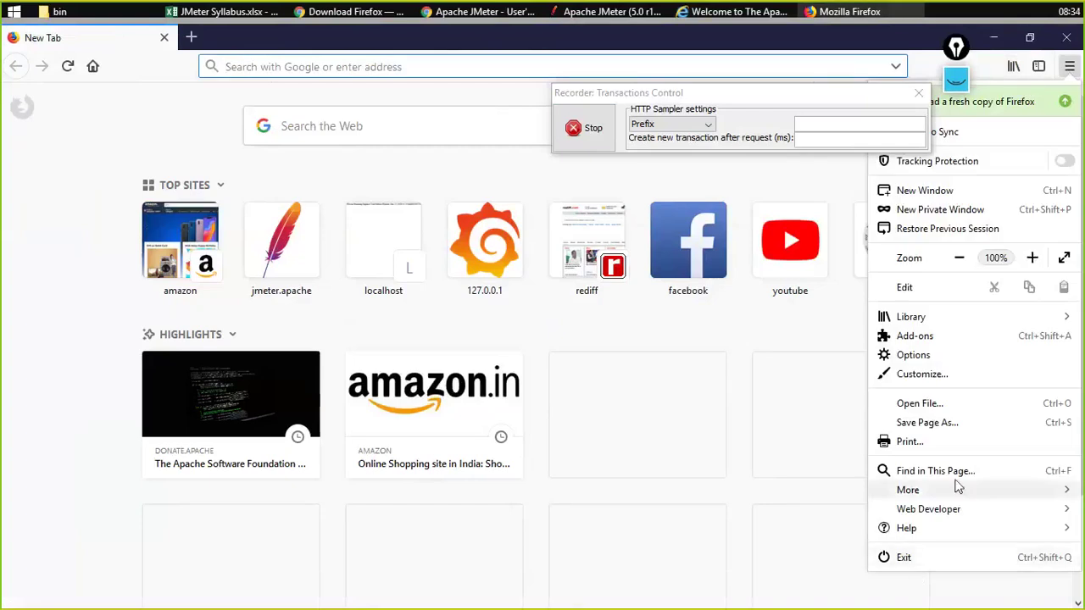
click(920, 360)
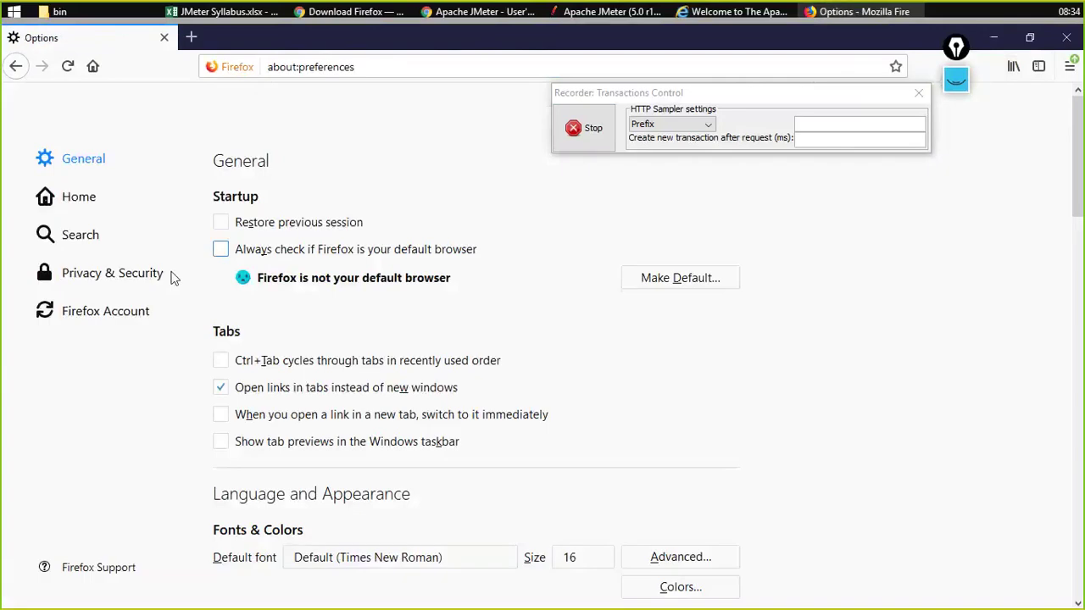
scroll(390, 339, down, 15)
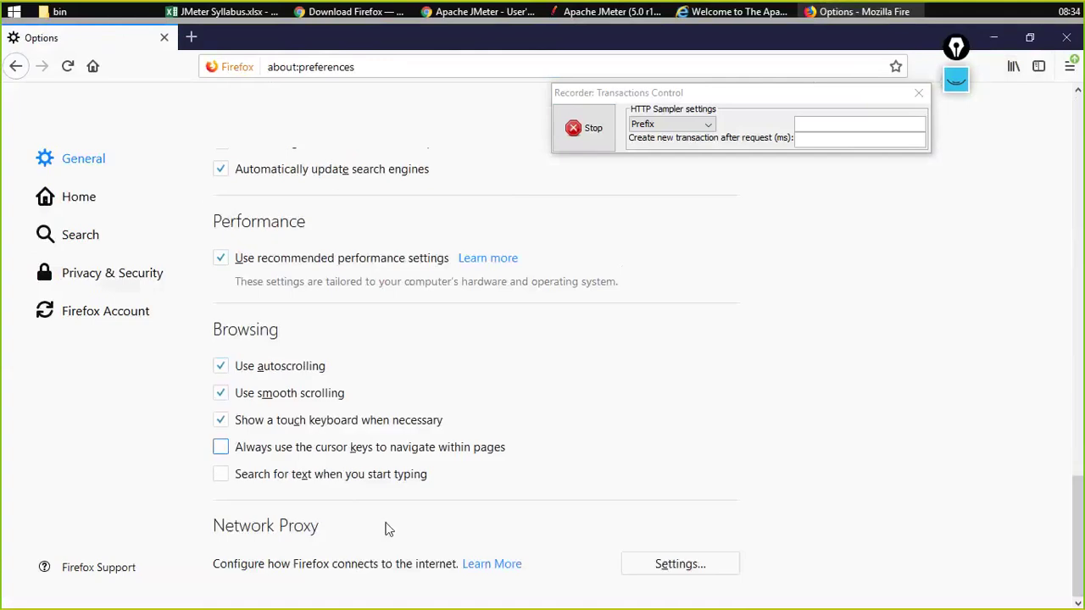
click(671, 566)
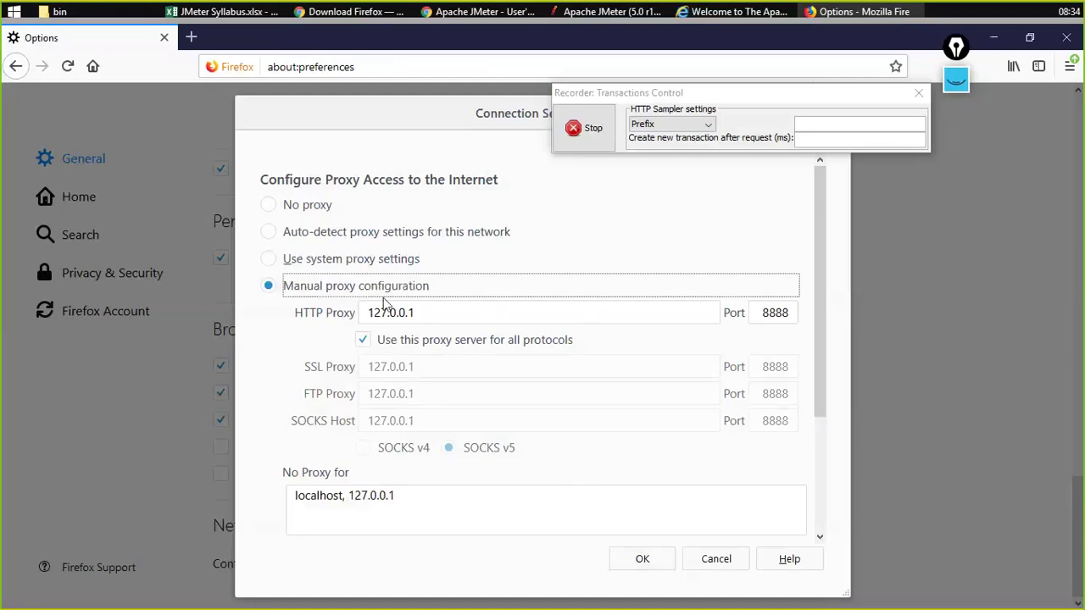
Check the manual HTTP proxy 127.0.0.1 on port 8888 for all protocols and accept the connection settings
drag(531, 312, 290, 328)
click(426, 317)
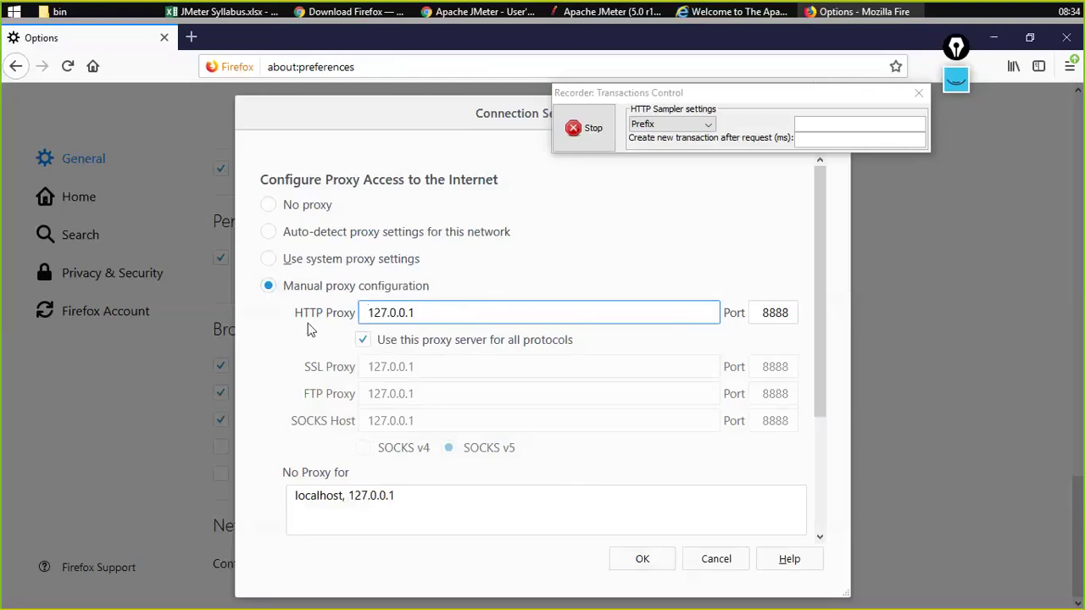
click(638, 560)
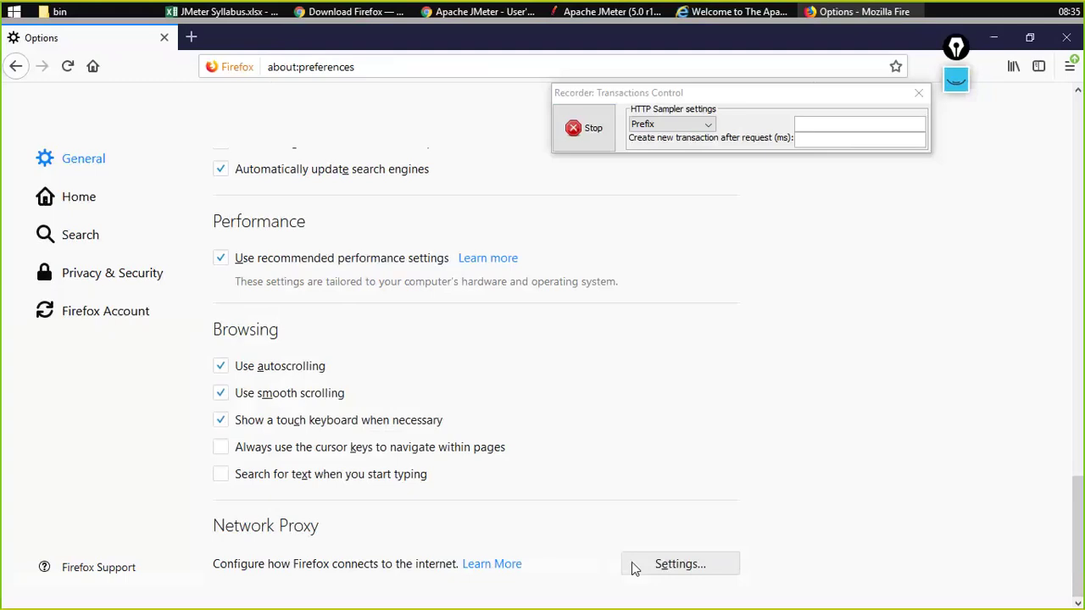
Load jmeter.apache.org in a new Firefox tab, then switch to JMeter and inspect the last recorded request
click(191, 36)
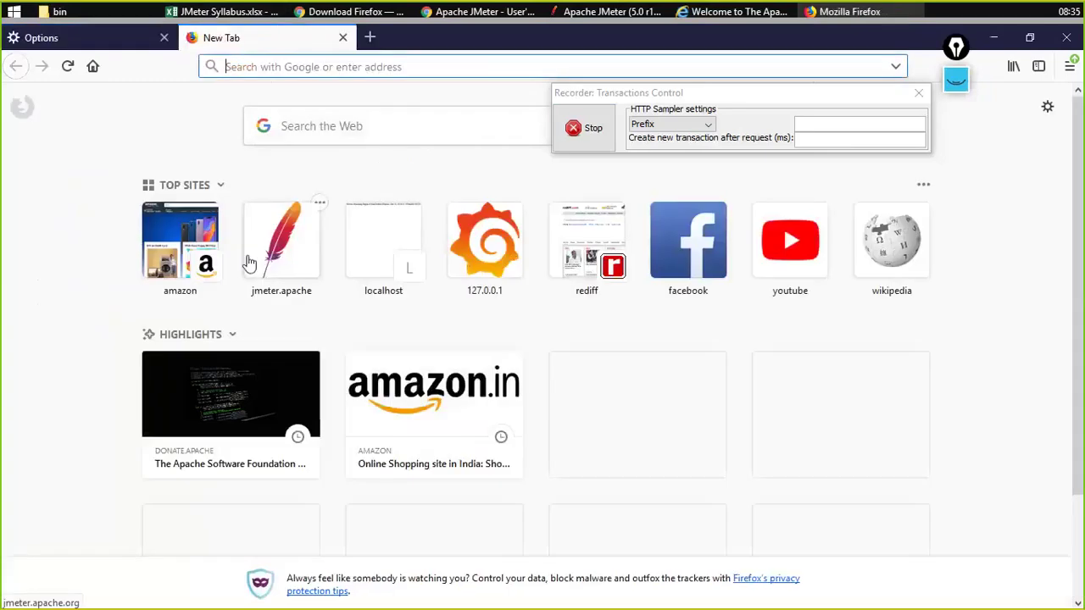
click(272, 245)
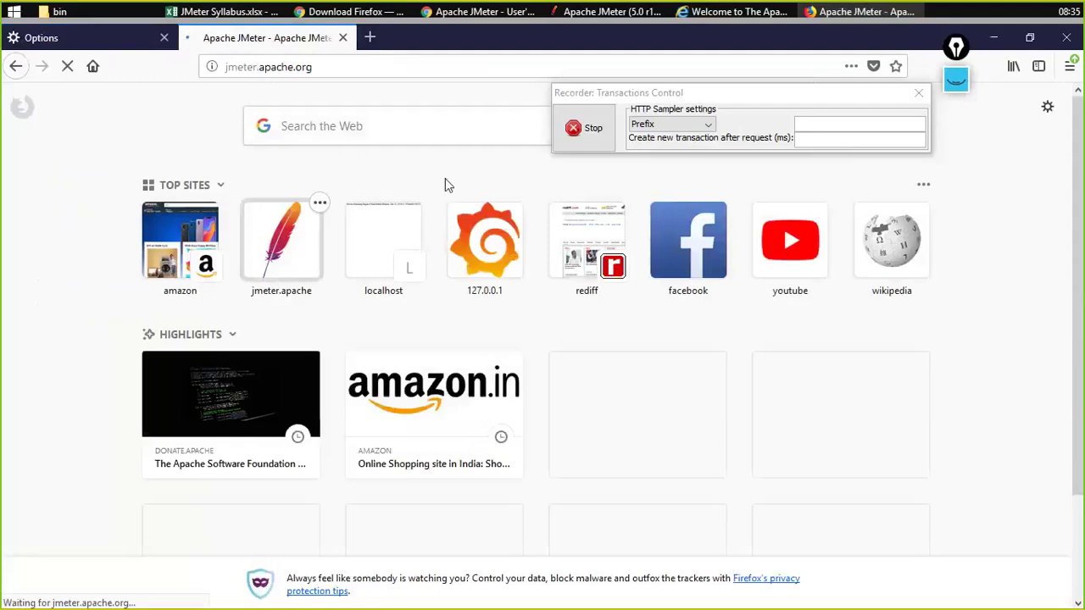
click(608, 22)
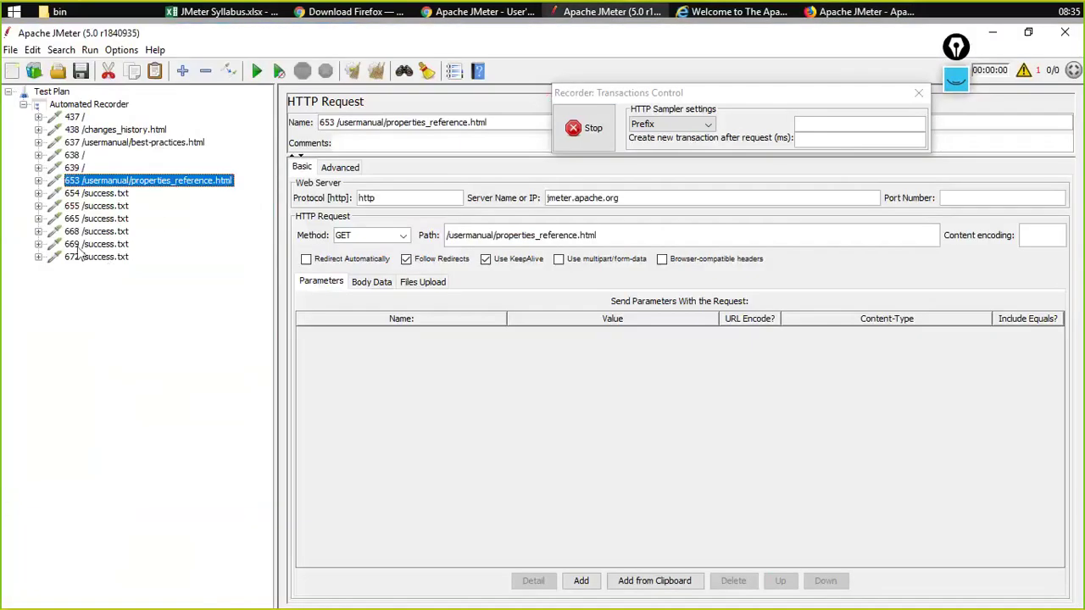
click(106, 258)
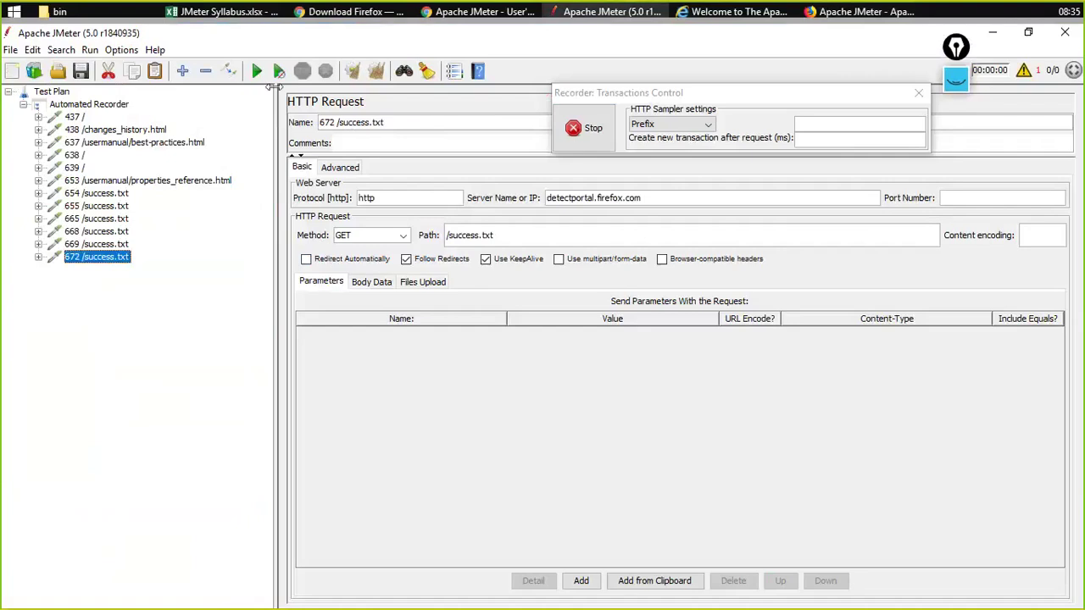
Reload the JMeter properties reference page in Chrome and check in JMeter whether the recorder captures it
click(477, 12)
click(298, 66)
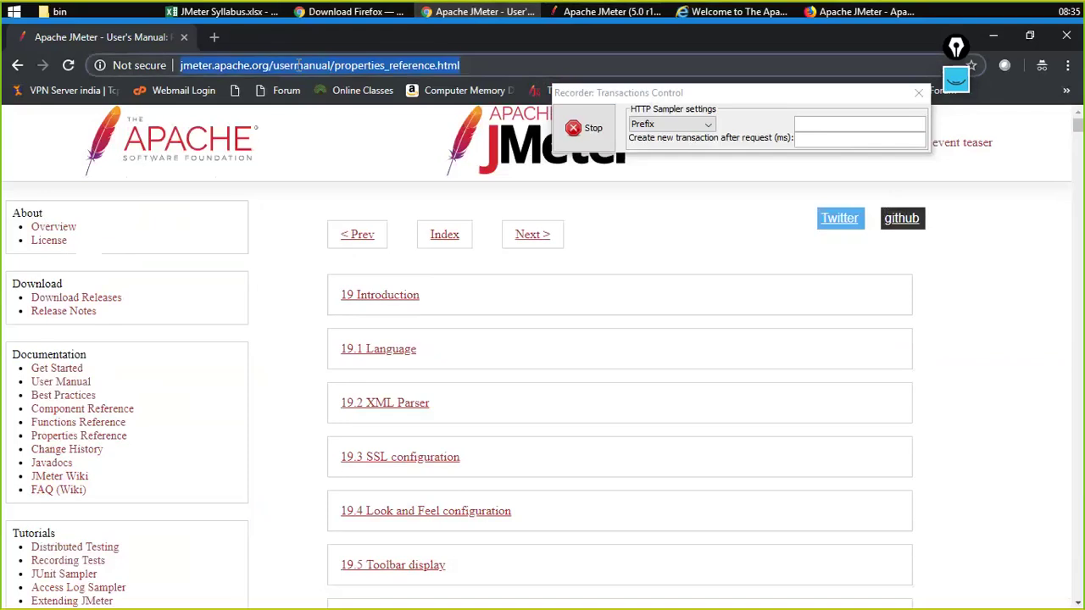
key(Return)
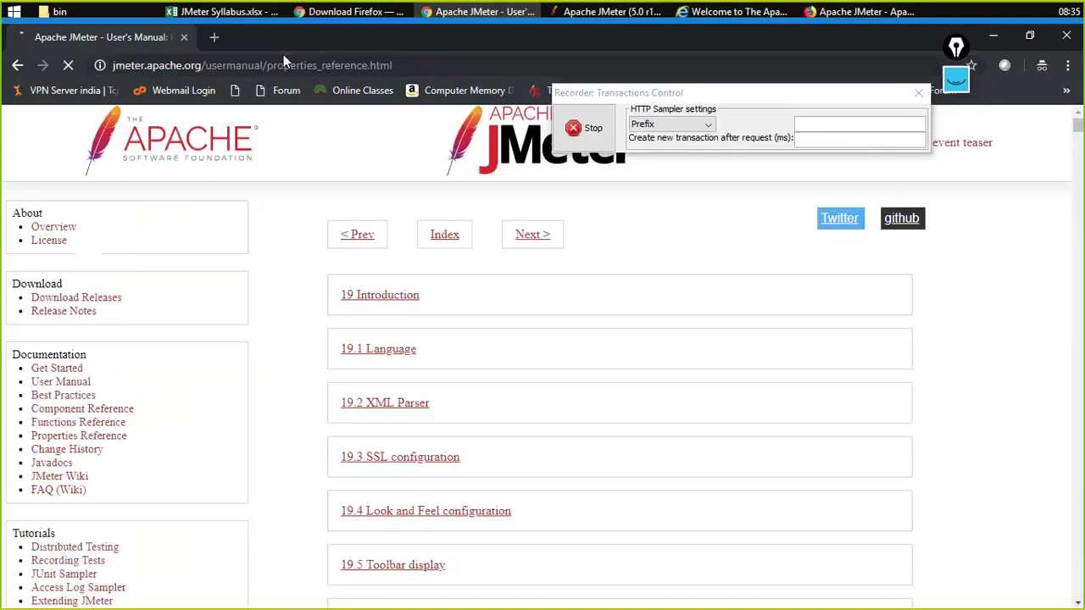
click(604, 7)
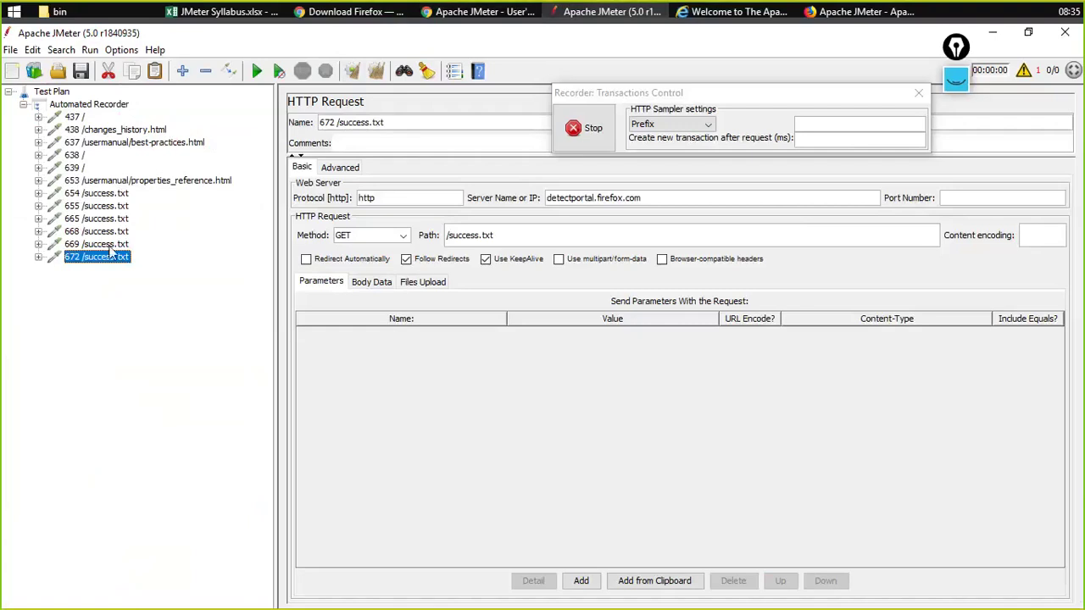
Open the Download Releases page in Firefox and inspect the recorded /download_jmeter.cgi request in JMeter
click(829, 7)
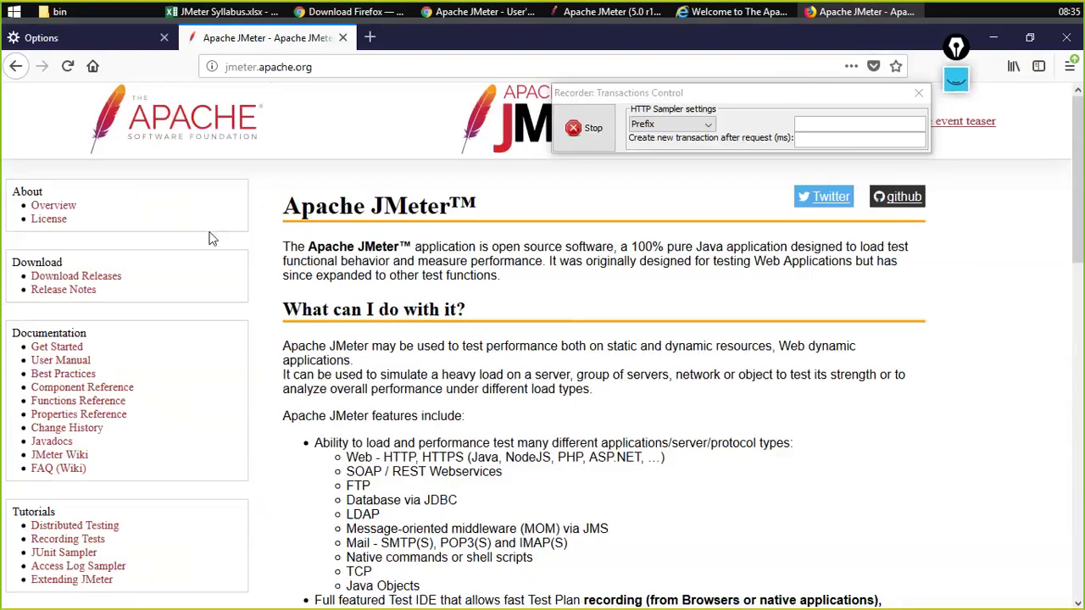
click(73, 282)
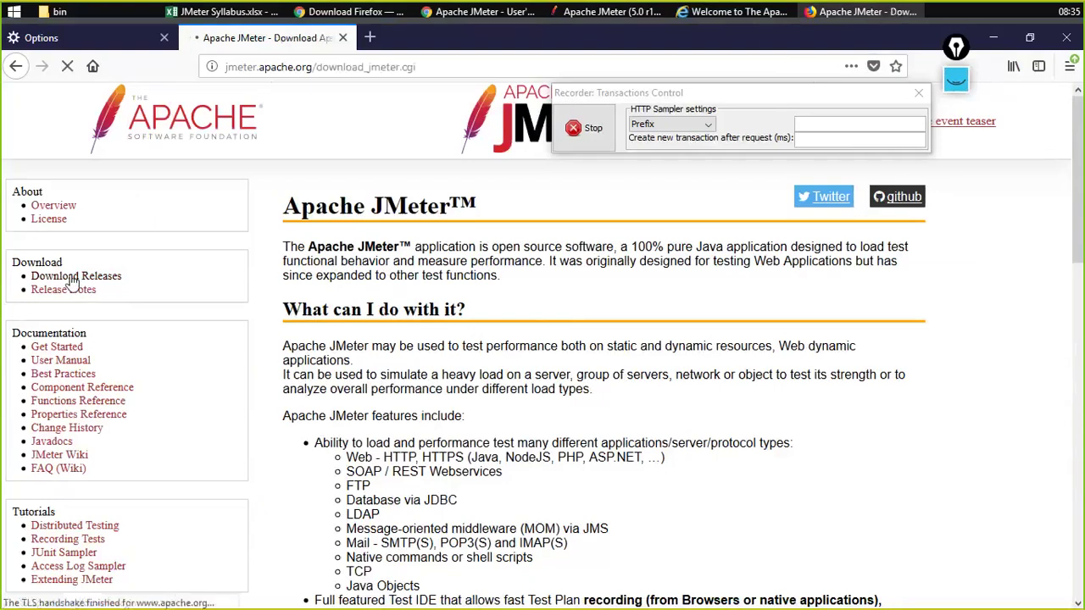
click(566, 10)
click(121, 271)
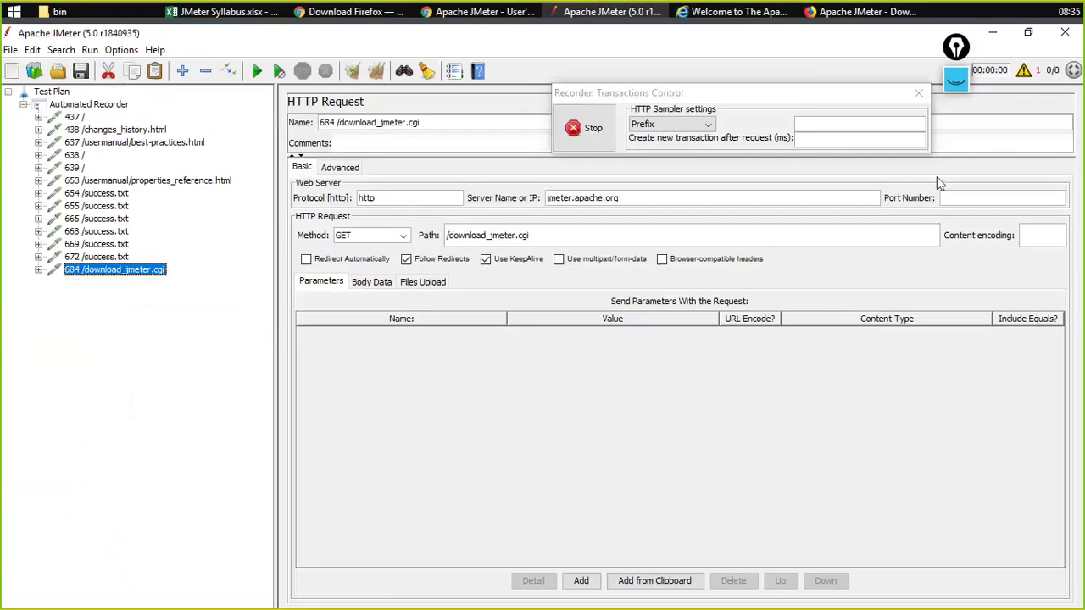
Set the grouping of JMeter's Automated Recorder to "Put each group in a new controller"
click(815, 13)
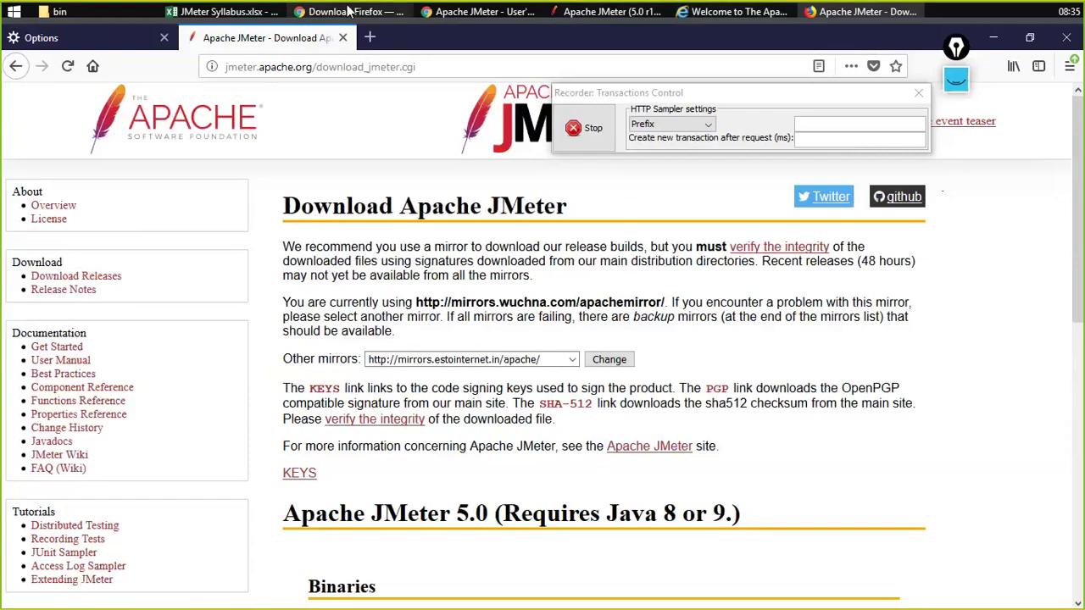
click(579, 11)
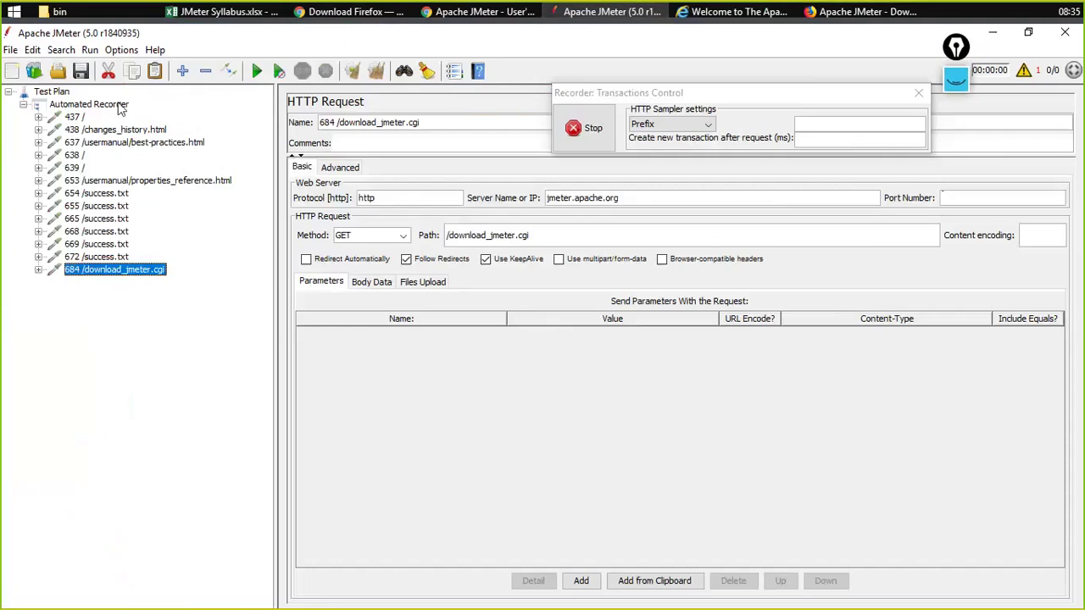
click(110, 106)
click(402, 315)
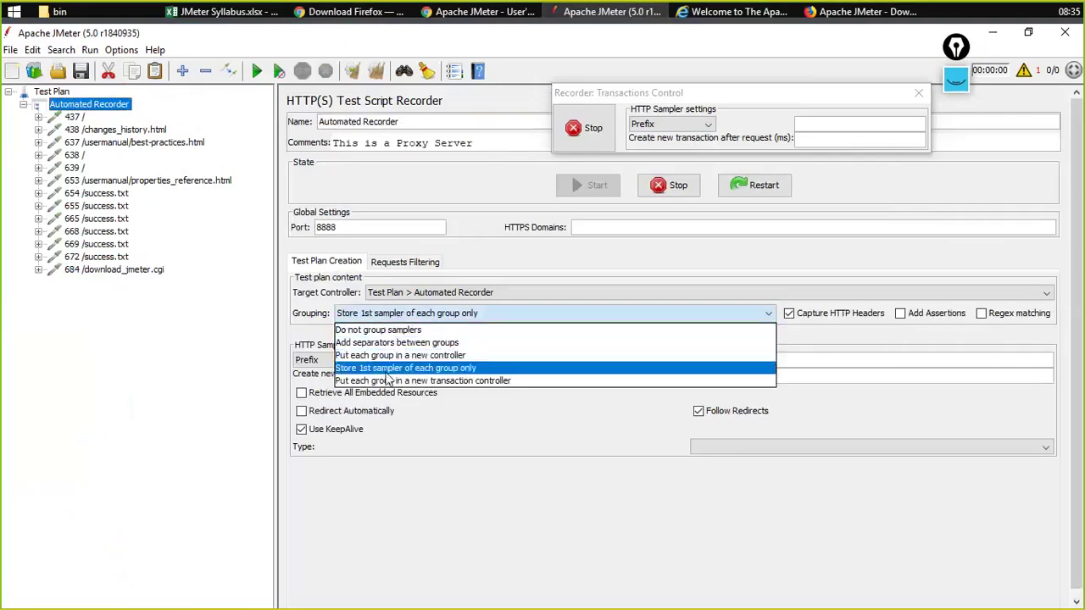
click(387, 355)
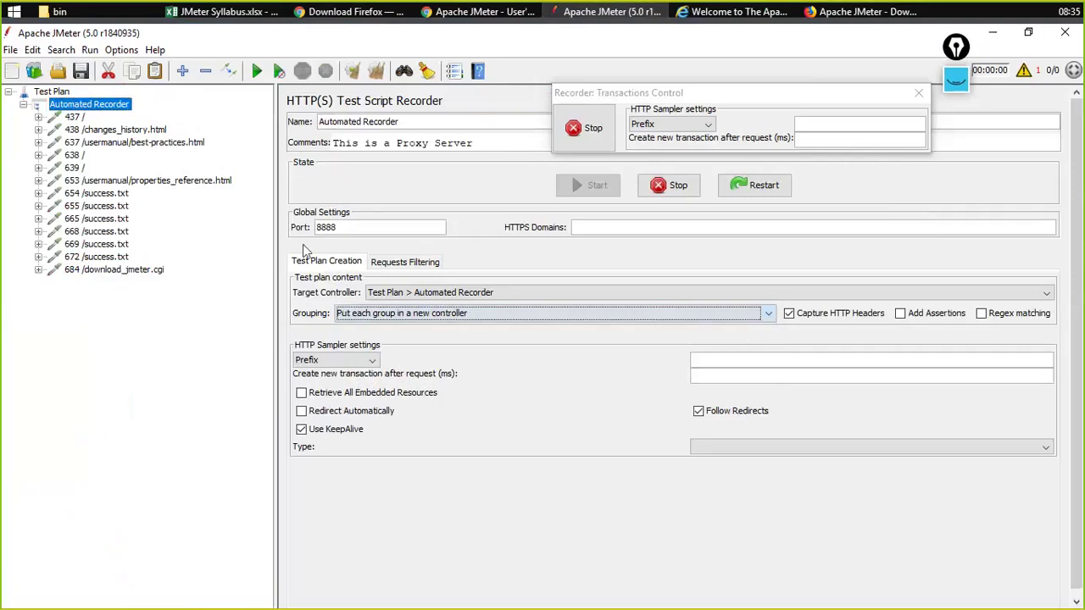
Delete all recorded requests under Automated Recorder, from 437 / through 684 /download_jmeter.cgi
click(88, 271)
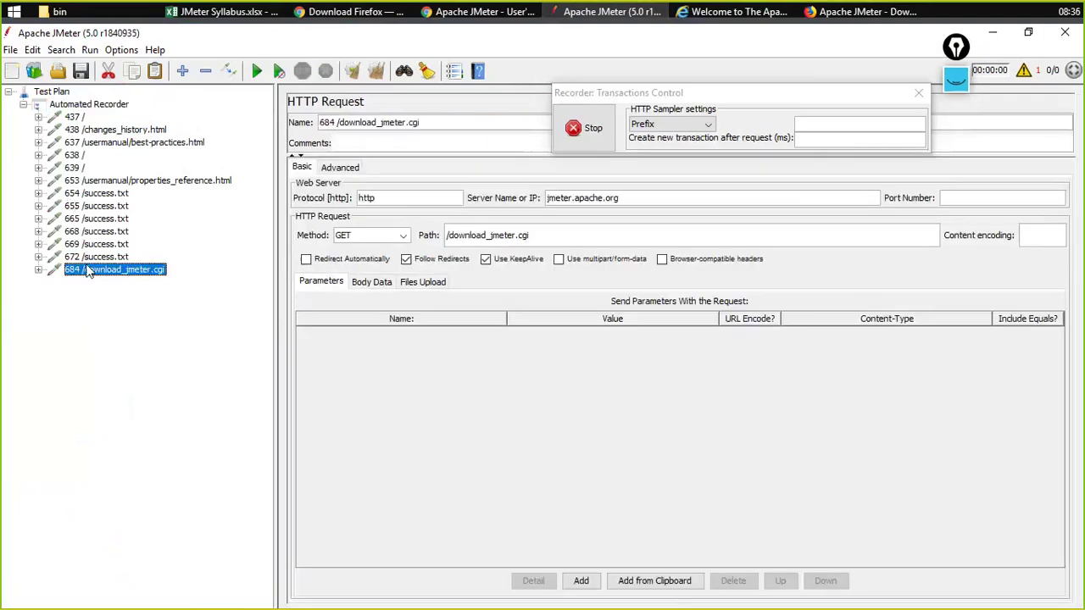
key(shift+Up)
key(shift+Up)
key(shift+Up)
key(shift+Up)
key(shift+Up)
key(shift+Up)
key(shift+Up)
key(shift+Up)
key(shift+Up)
key(shift+Up)
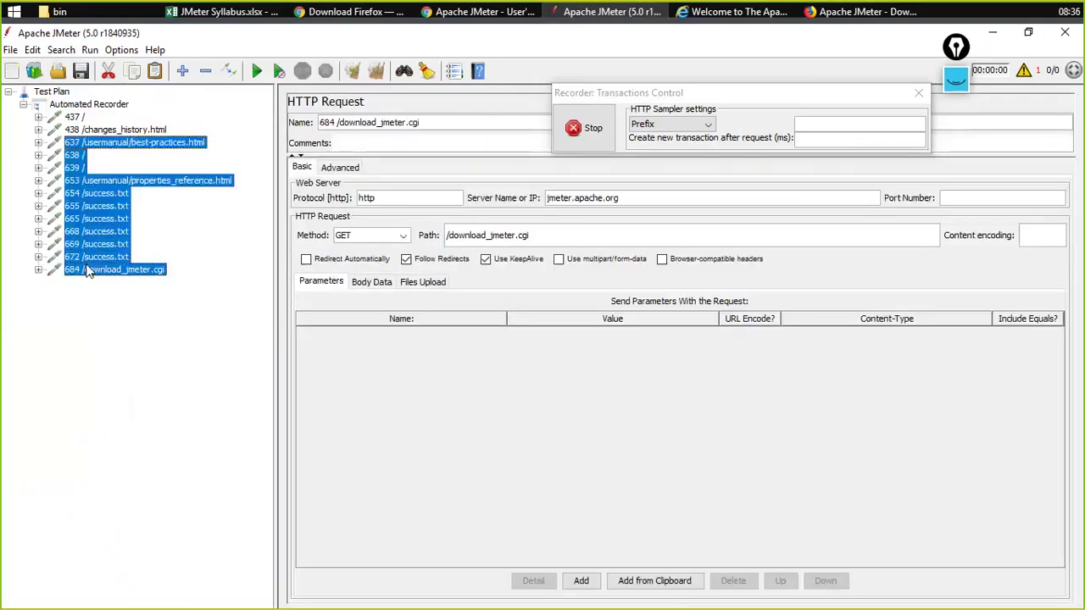
key(shift+Up)
key(shift+Up)
key(Delete)
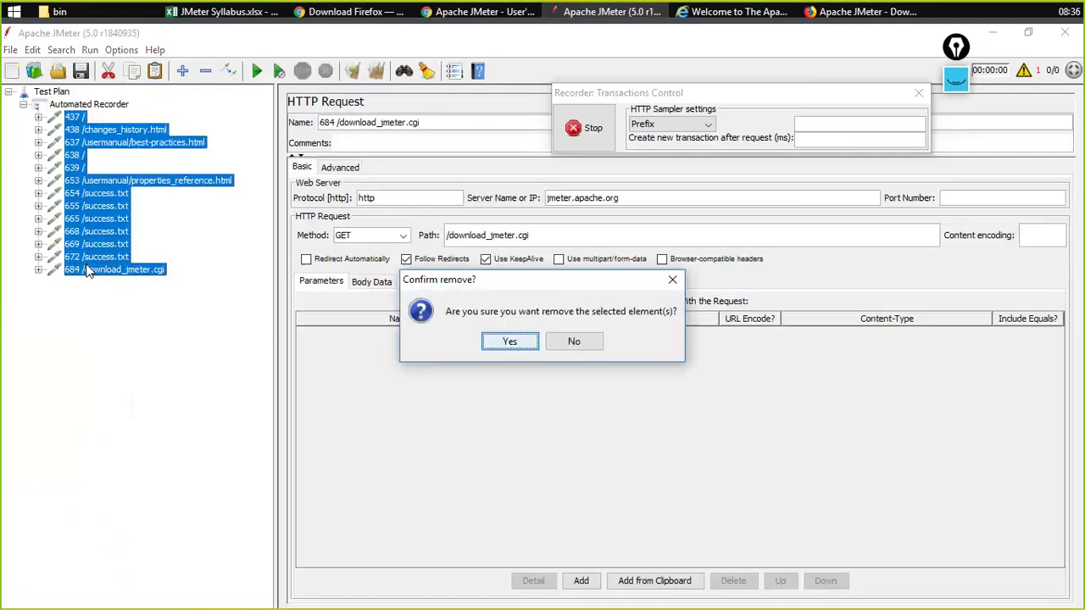
key(Return)
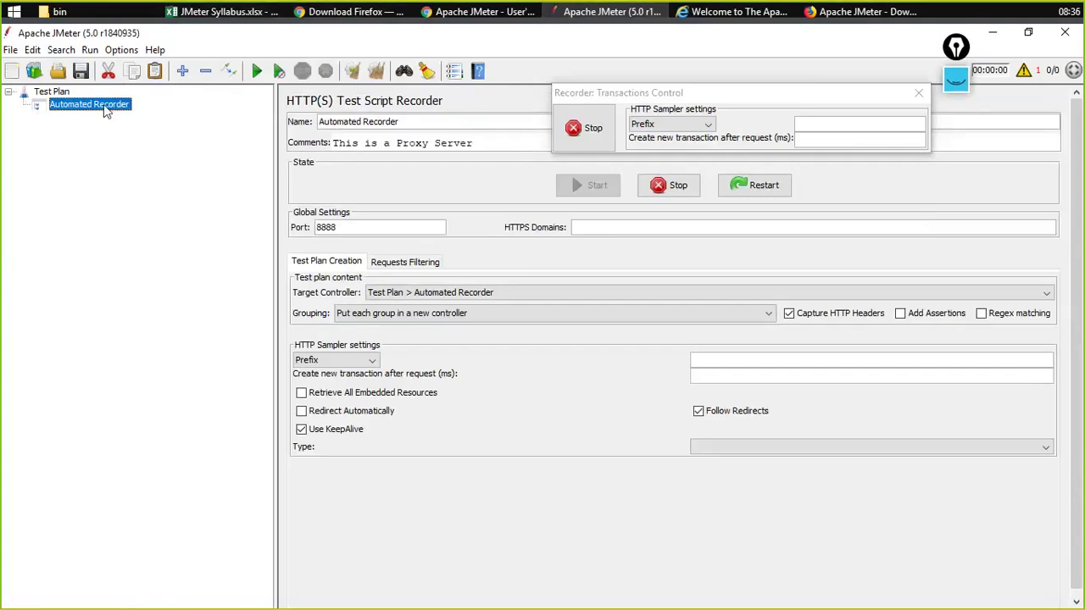
Open the JMeter site's Overview page in Chrome, then inspect the newly recorded controller and its /success.txt request in JMeter
click(583, 8)
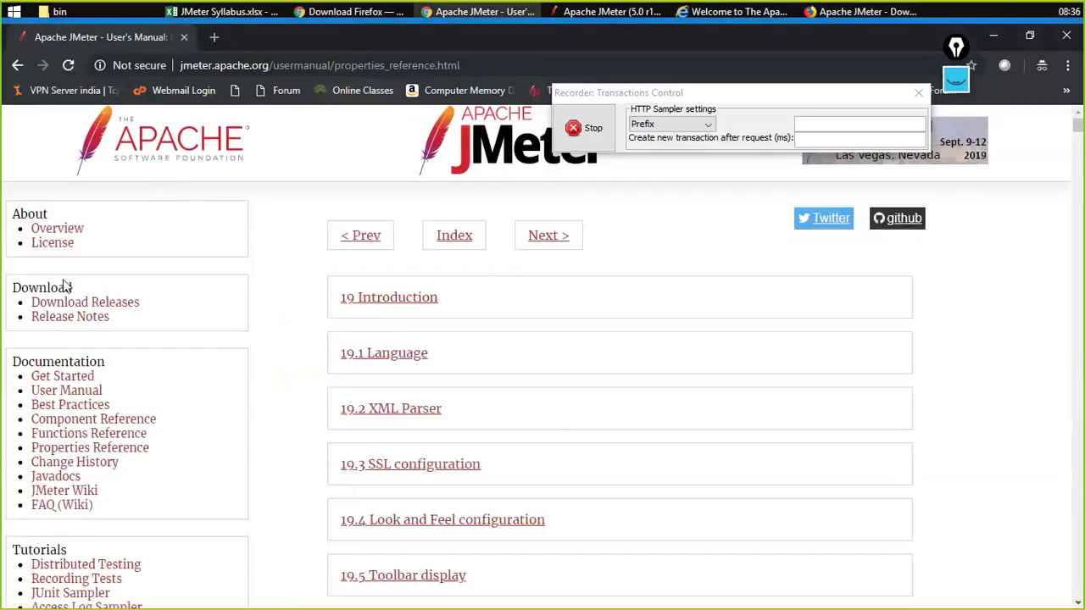
click(52, 231)
mouse_move(348, 11)
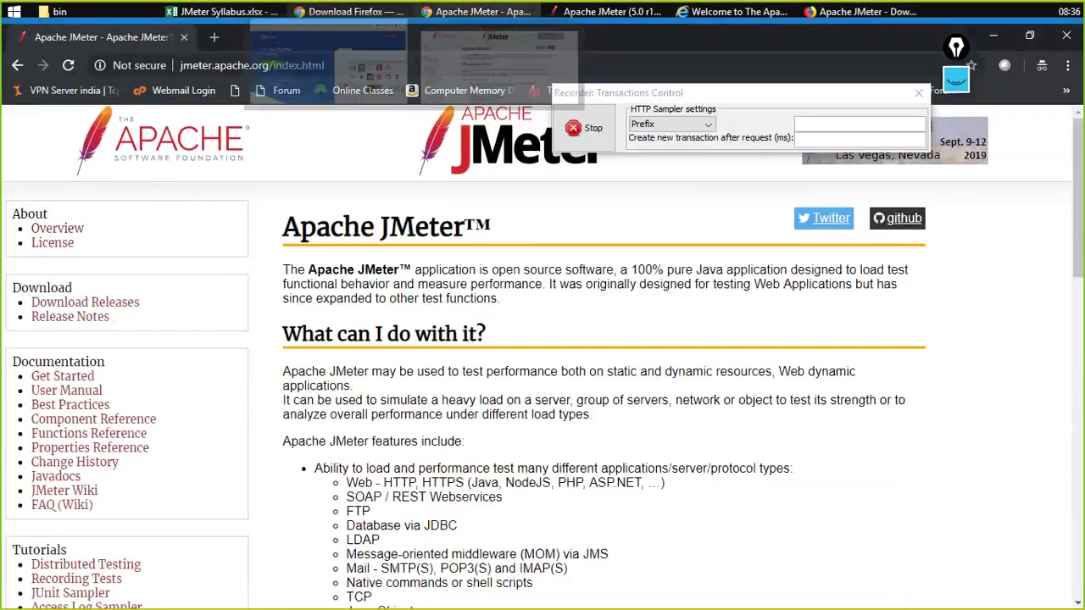
click(605, 12)
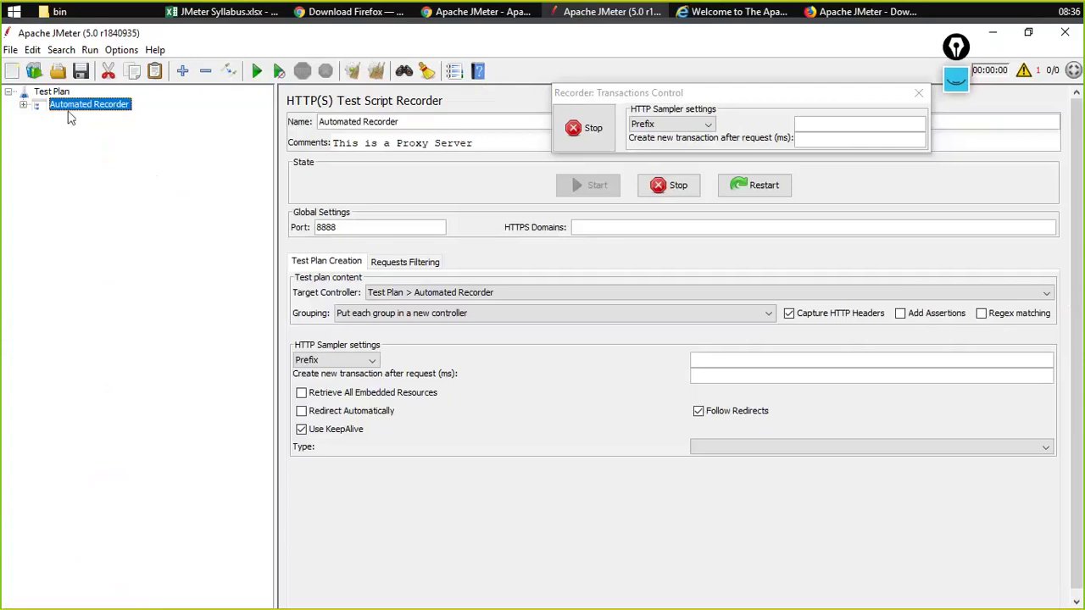
click(24, 105)
click(73, 121)
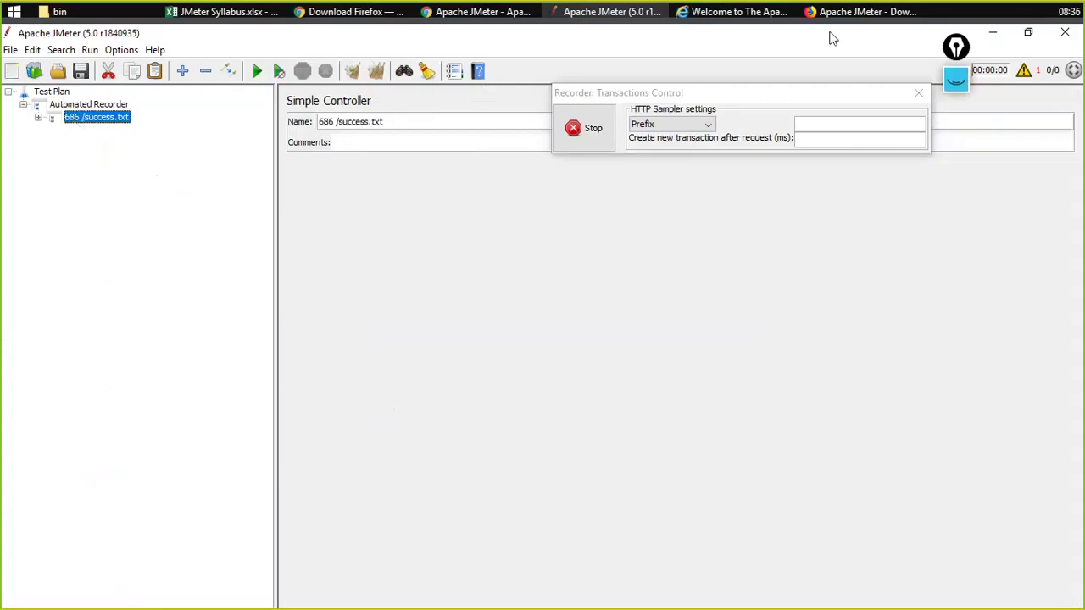
click(38, 118)
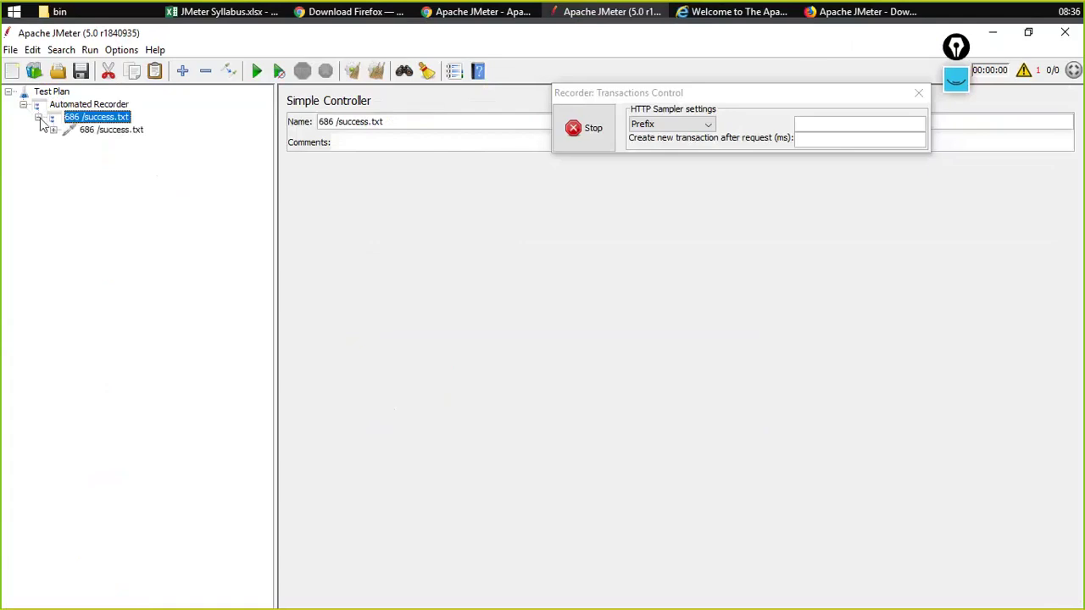
click(108, 128)
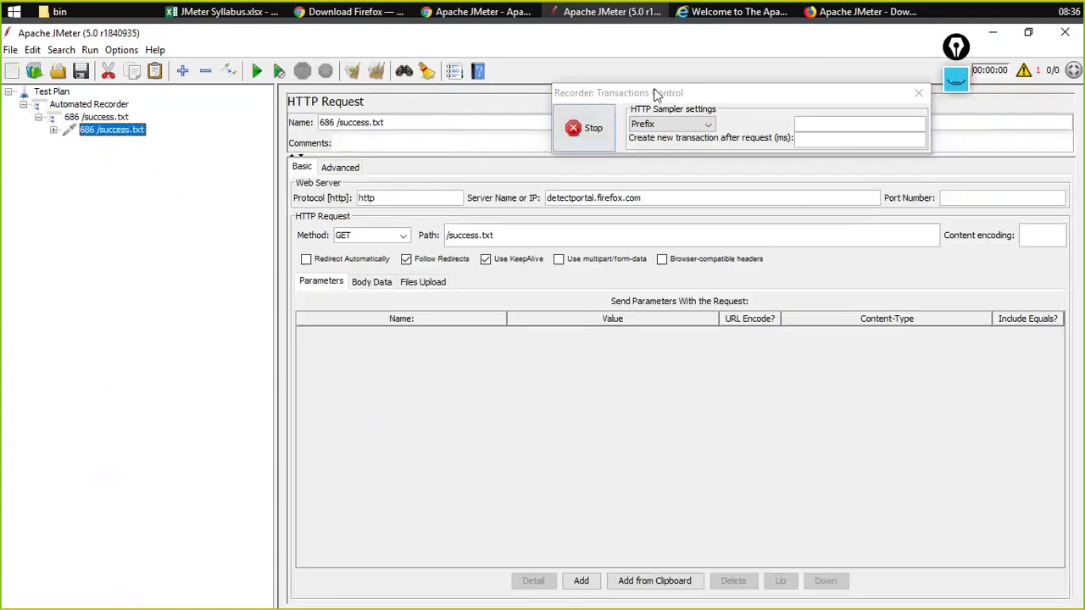
Open the JMeter site's Overview page in Firefox and expand the newly recorded 687 /success.txt controller in JMeter
click(827, 12)
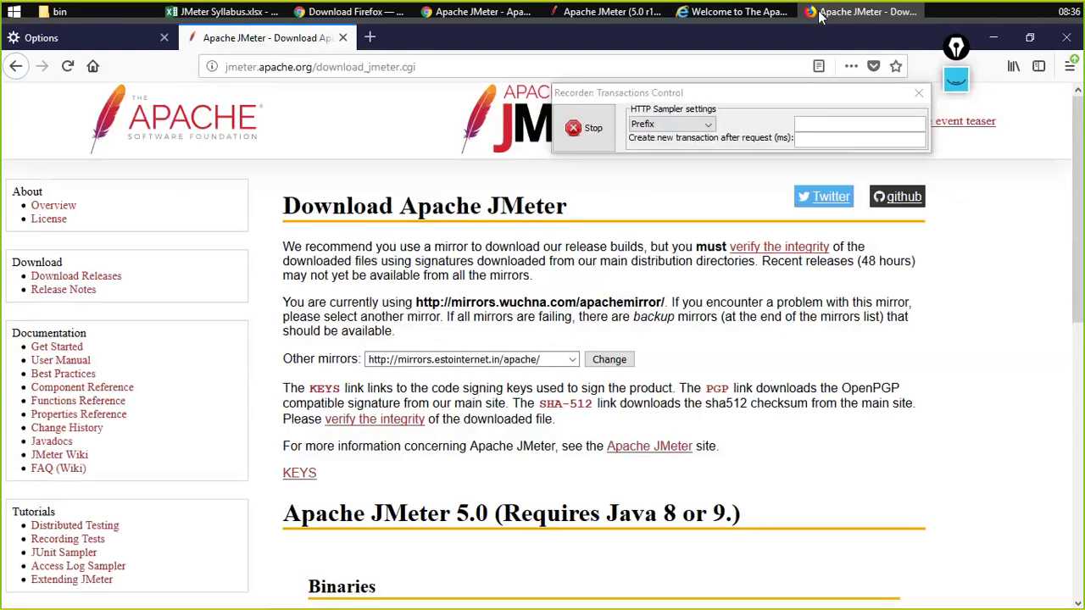
click(56, 210)
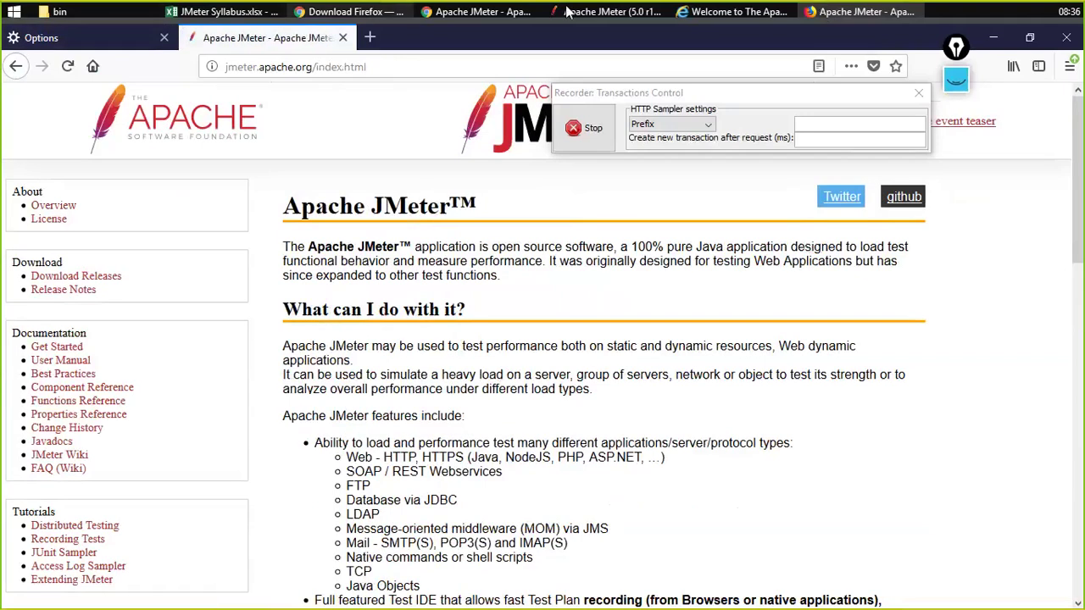
click(598, 11)
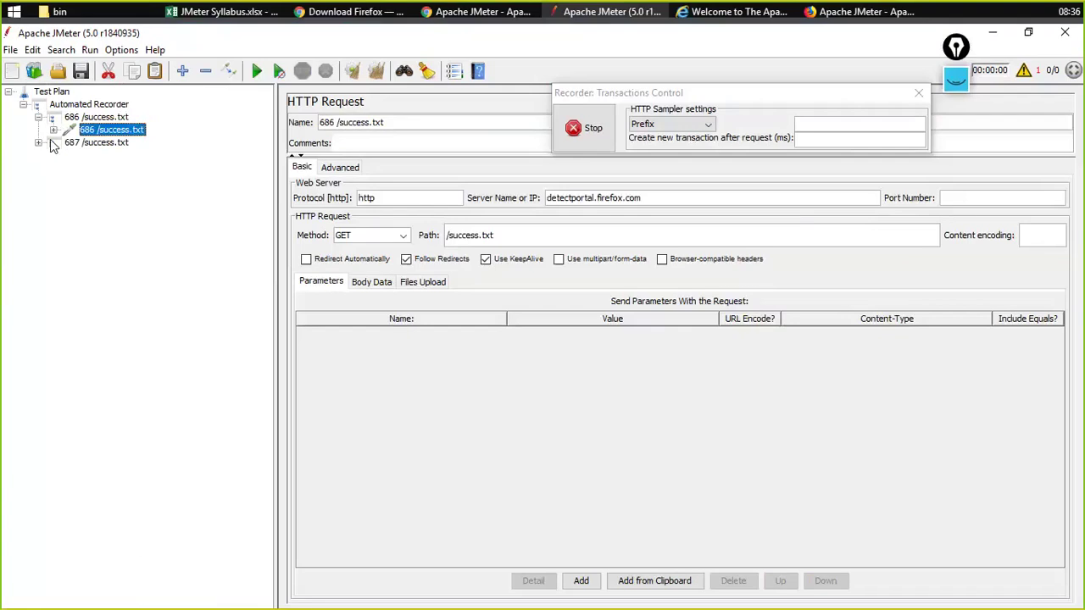
click(39, 142)
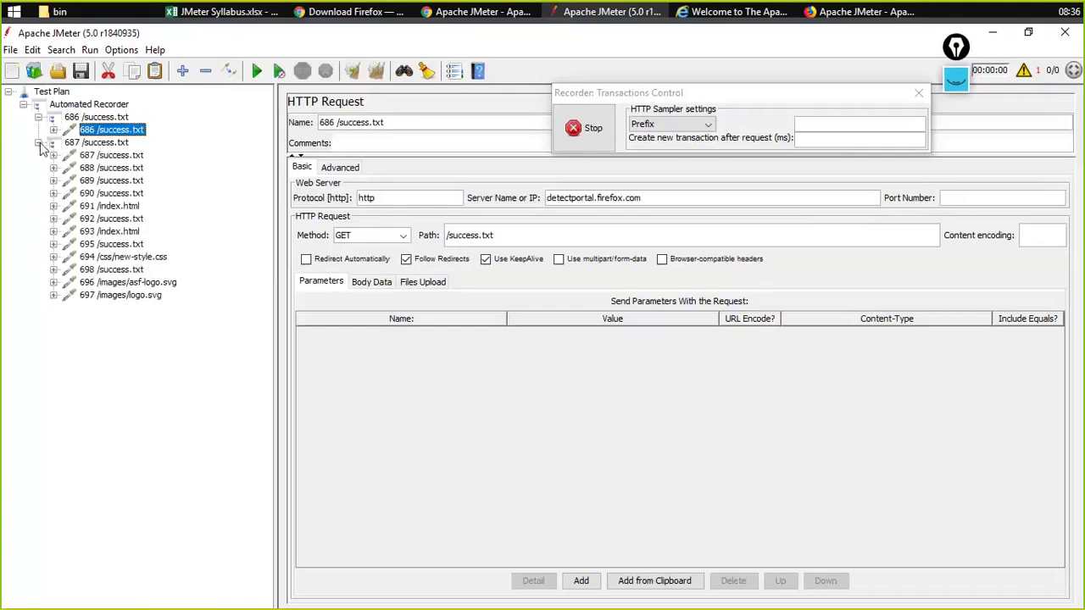
click(39, 142)
click(39, 143)
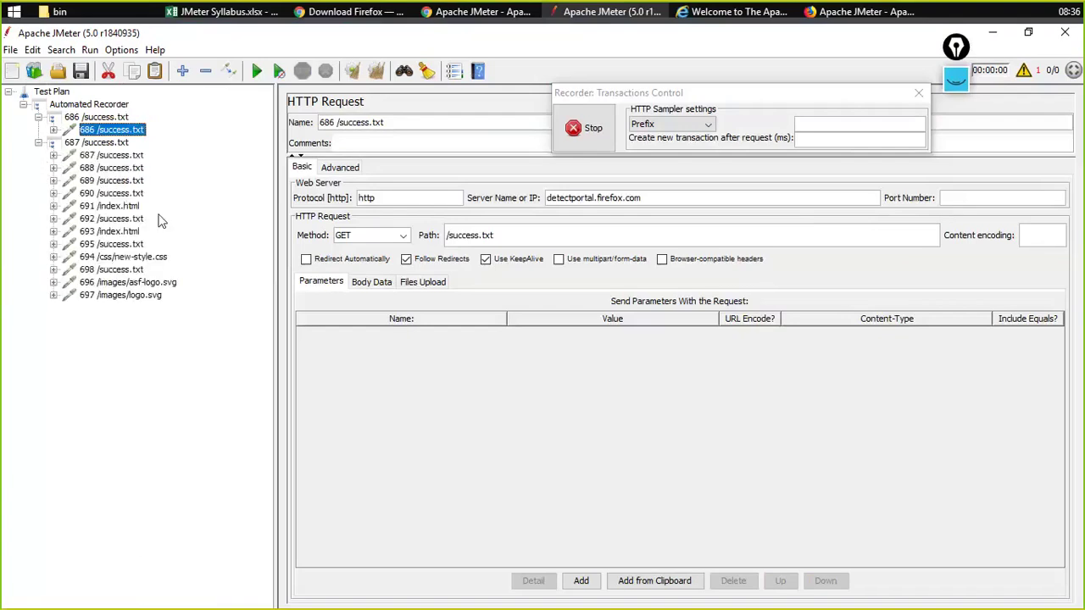
Inspect the recorded /index.html, /css/new-style.css and /images/logo.svg requests in the 687 /success.txt controller
click(124, 207)
click(119, 232)
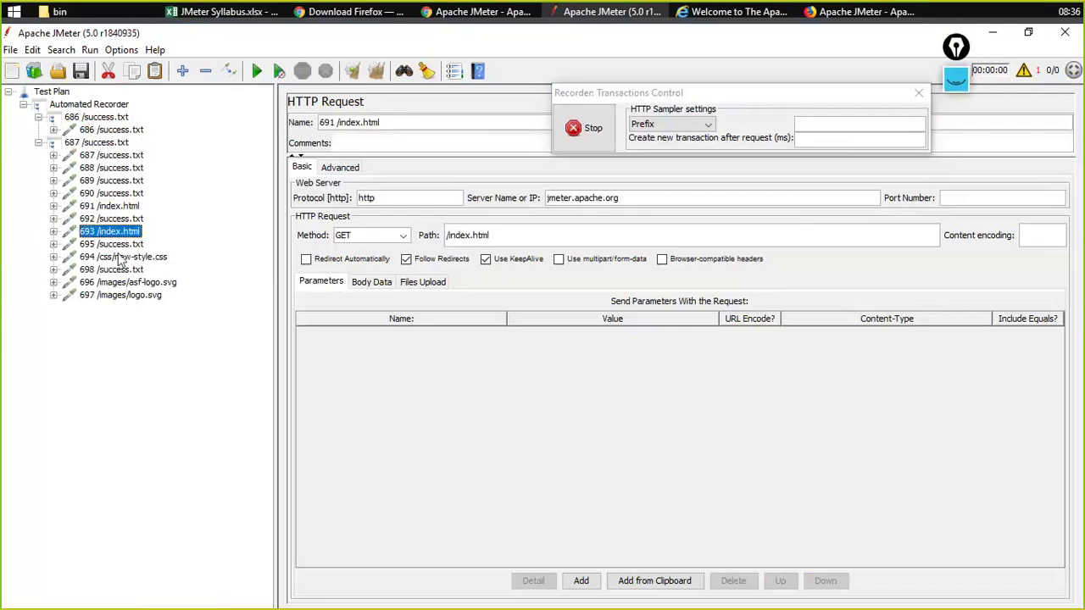
click(123, 257)
click(125, 295)
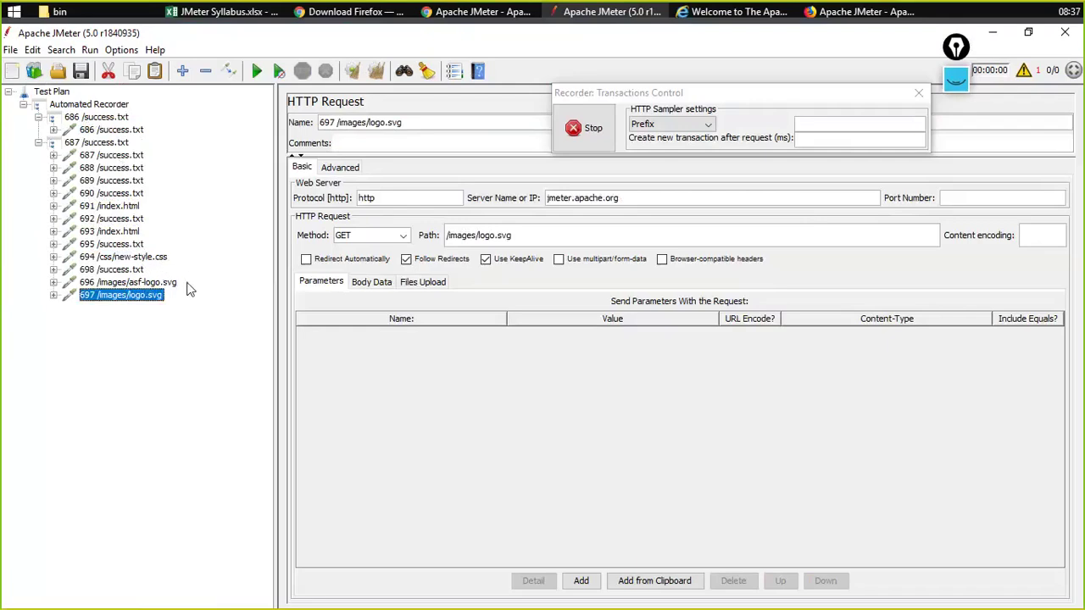
Open the Change History page in Firefox and look through the requests recorded for it in JMeter's test plan tree
click(737, 11)
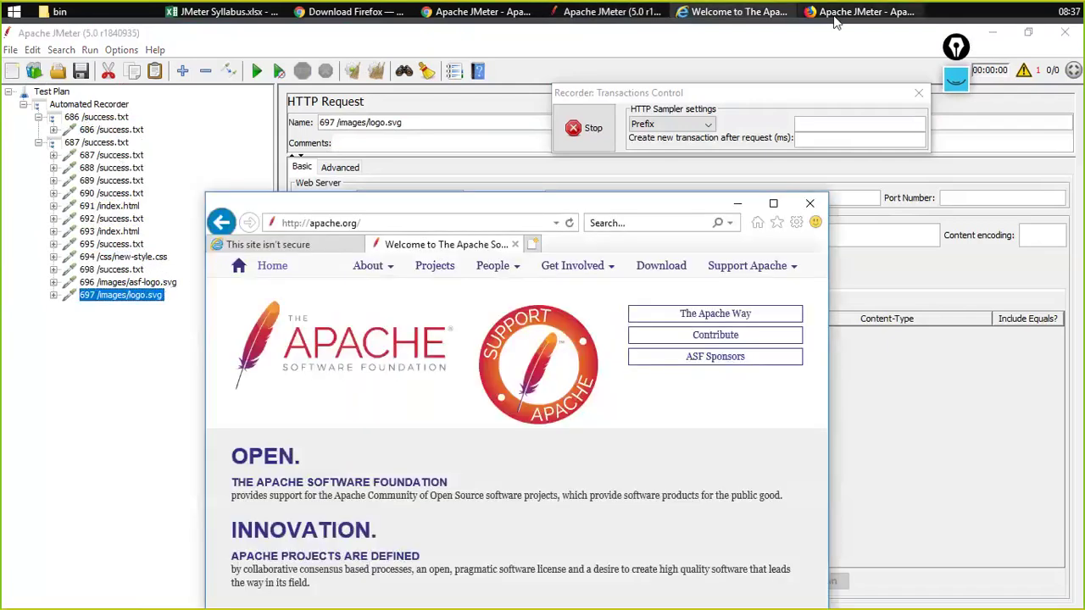
click(861, 11)
click(70, 429)
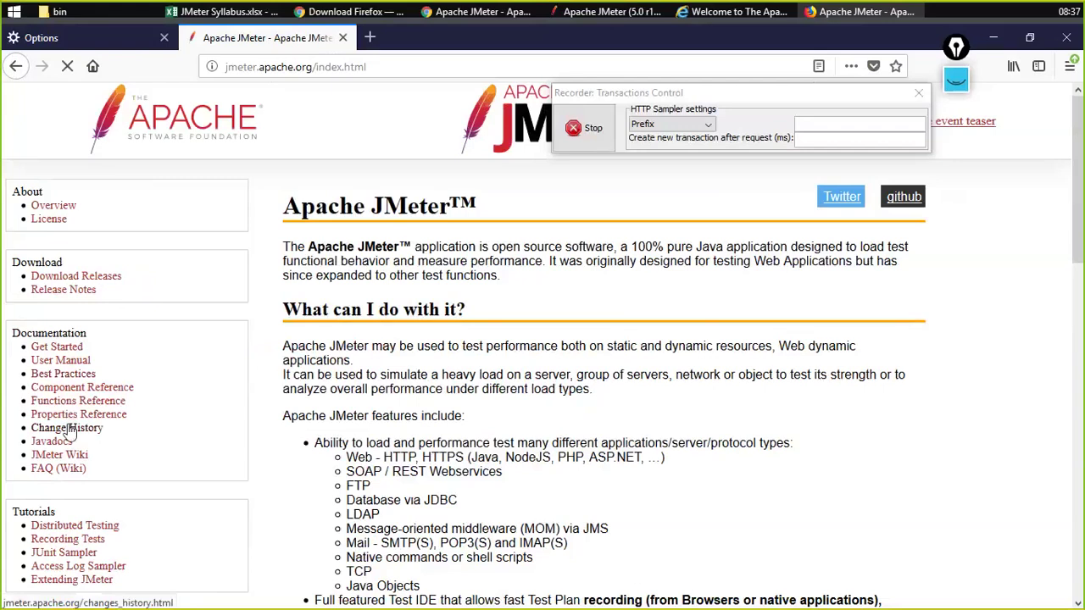
click(612, 12)
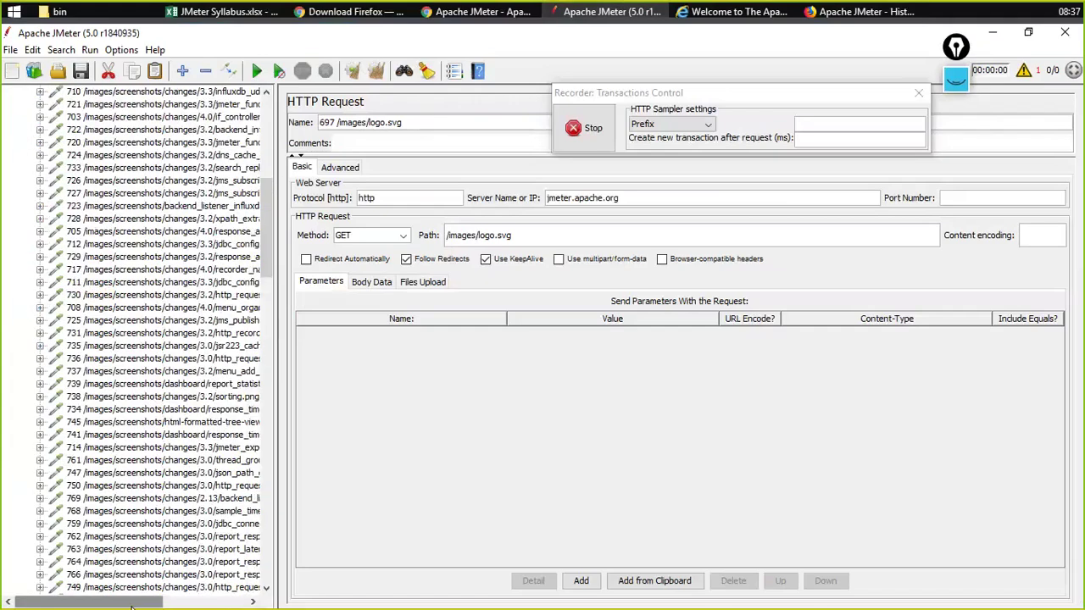
drag(132, 604, 216, 604)
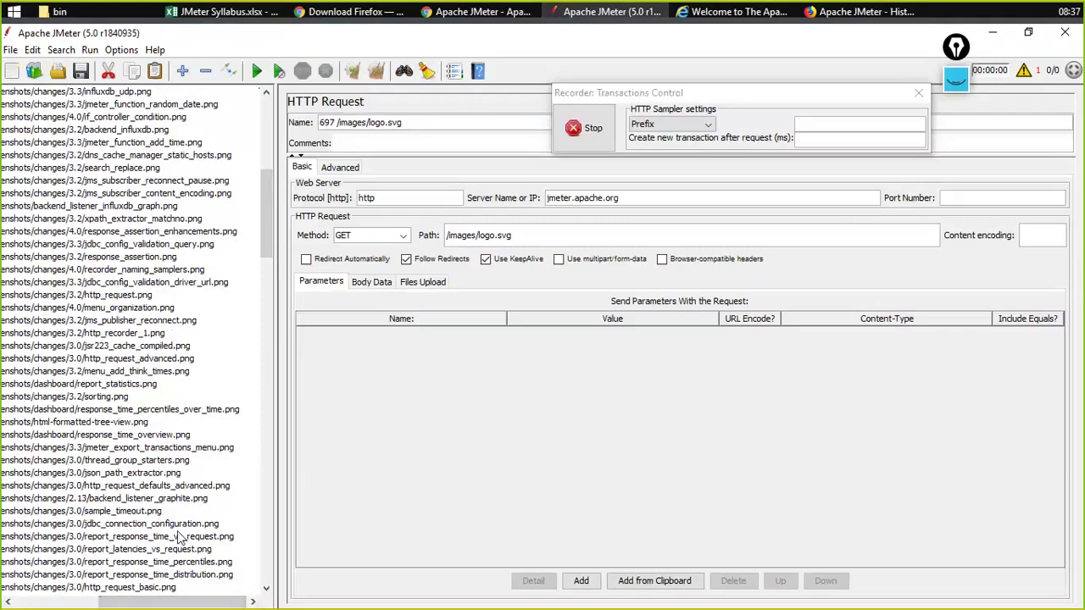
scroll(60, 525, up, 10)
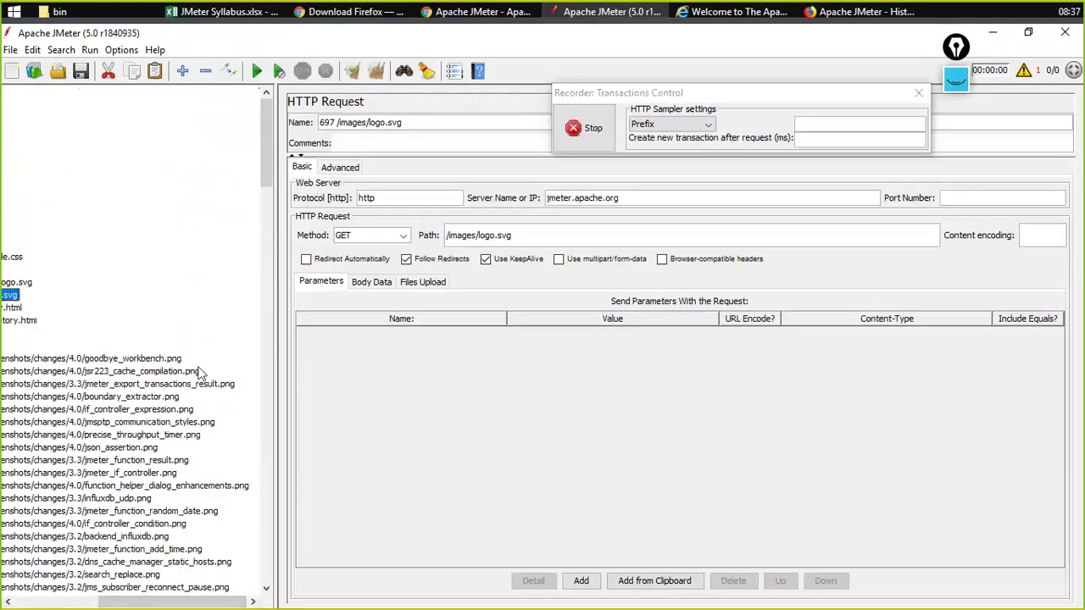
drag(211, 605, 127, 605)
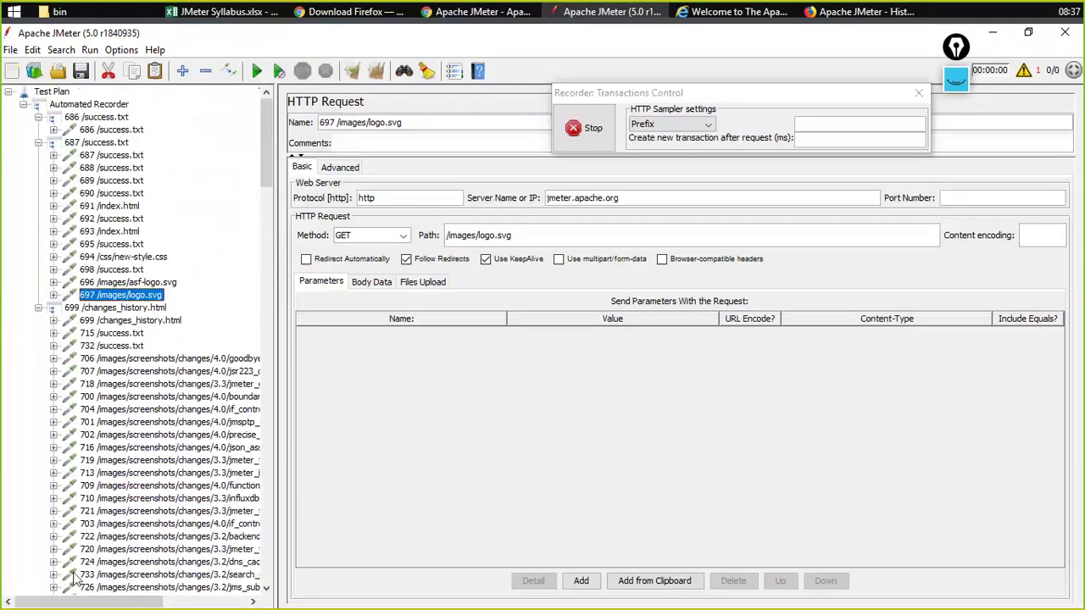
Add the suggested excludes to the URL Patterns to Exclude in the Automated Recorder's request filtering
click(78, 106)
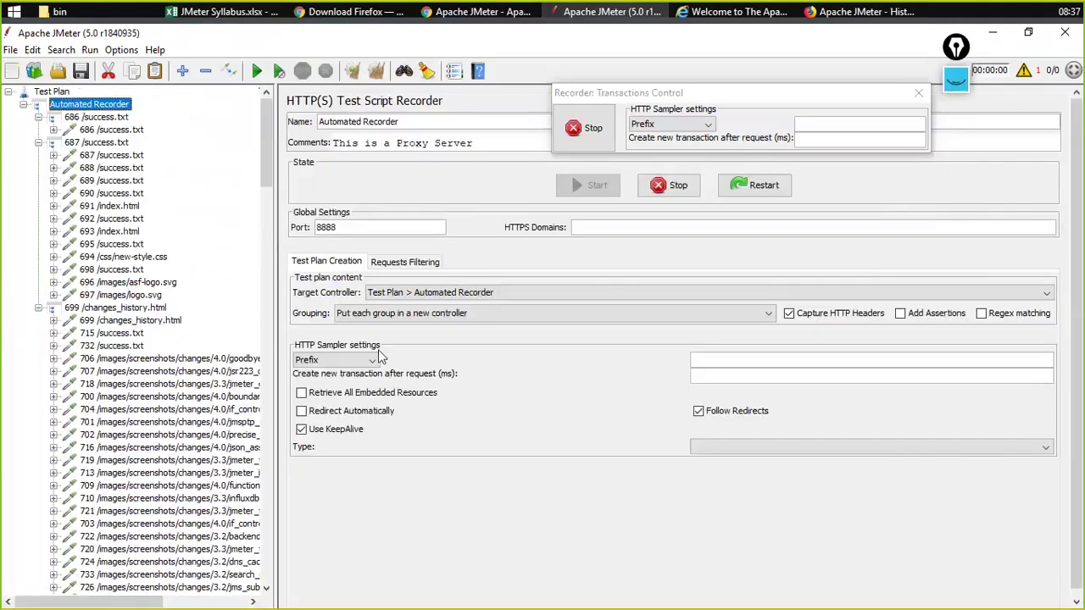
click(386, 264)
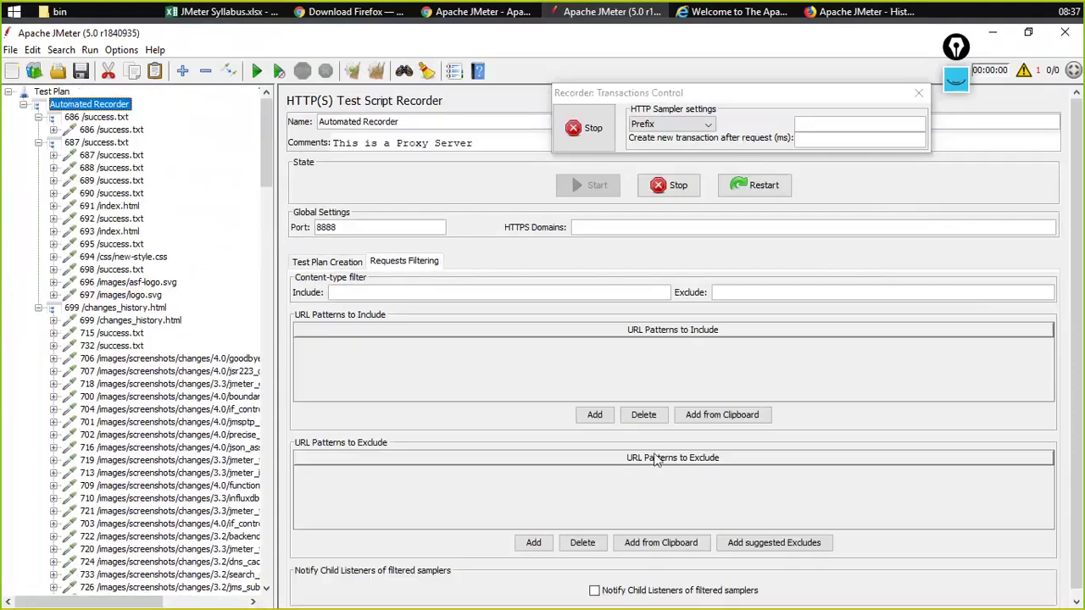
click(778, 544)
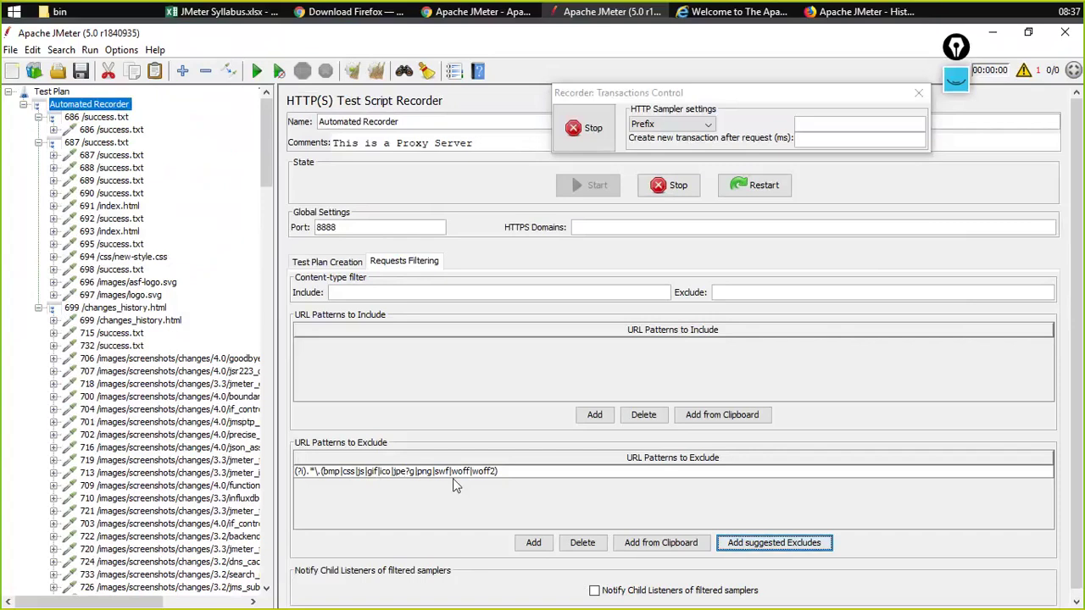
Extend the exclude pattern with the txt and svg extensions after woff2, and clear all results
click(499, 481)
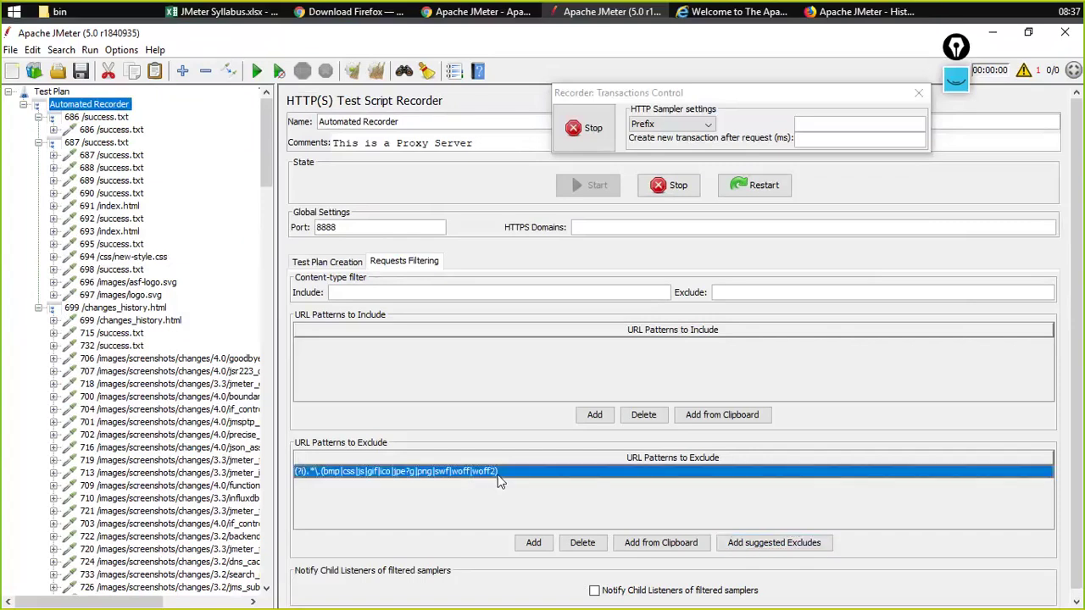
double_click(491, 471)
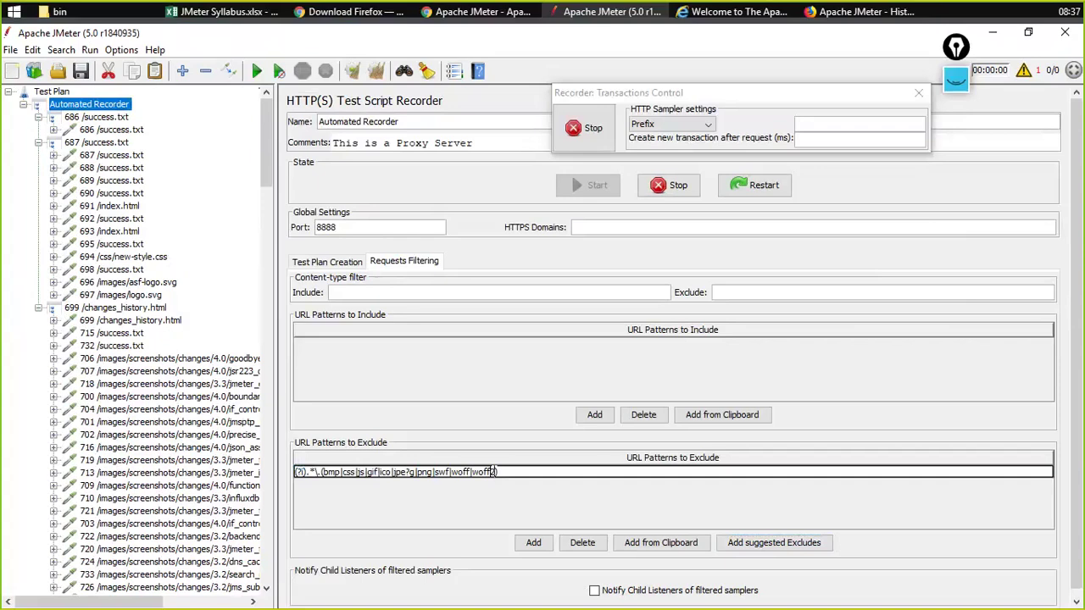
click(519, 506)
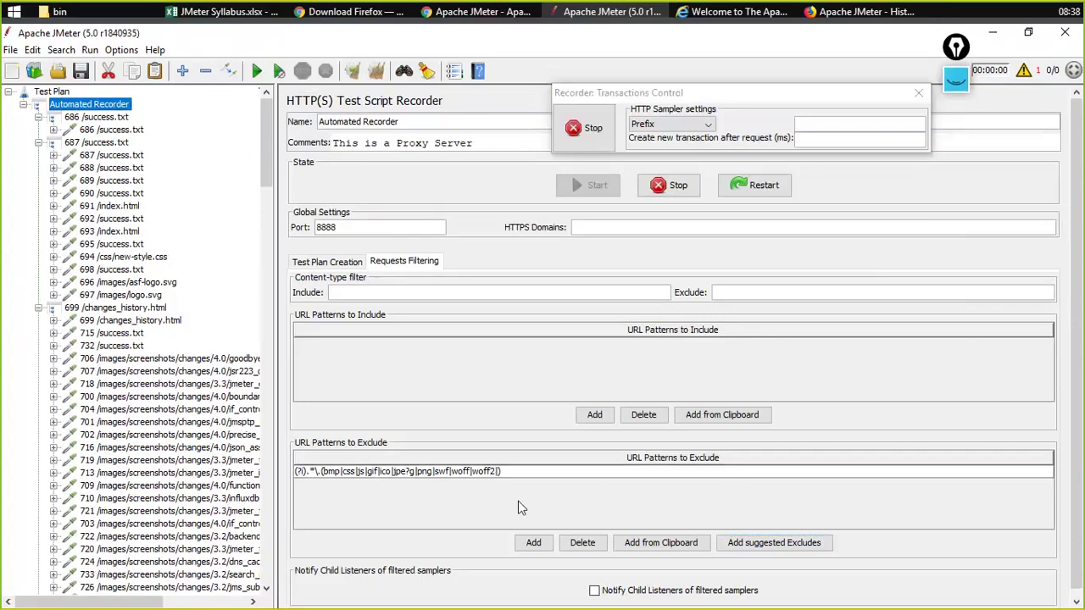
click(495, 473)
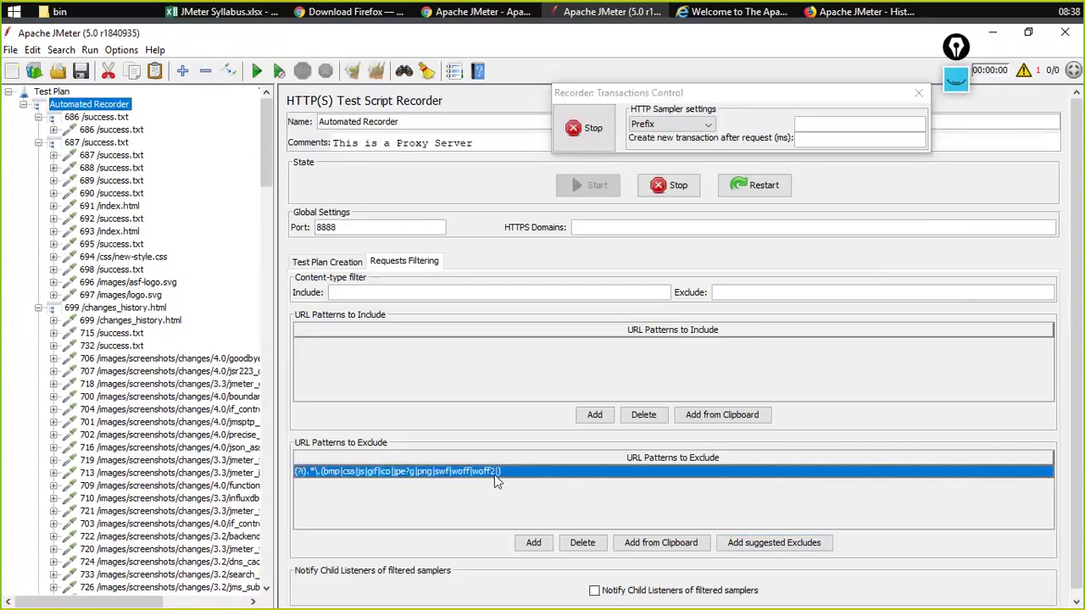
double_click(496, 473)
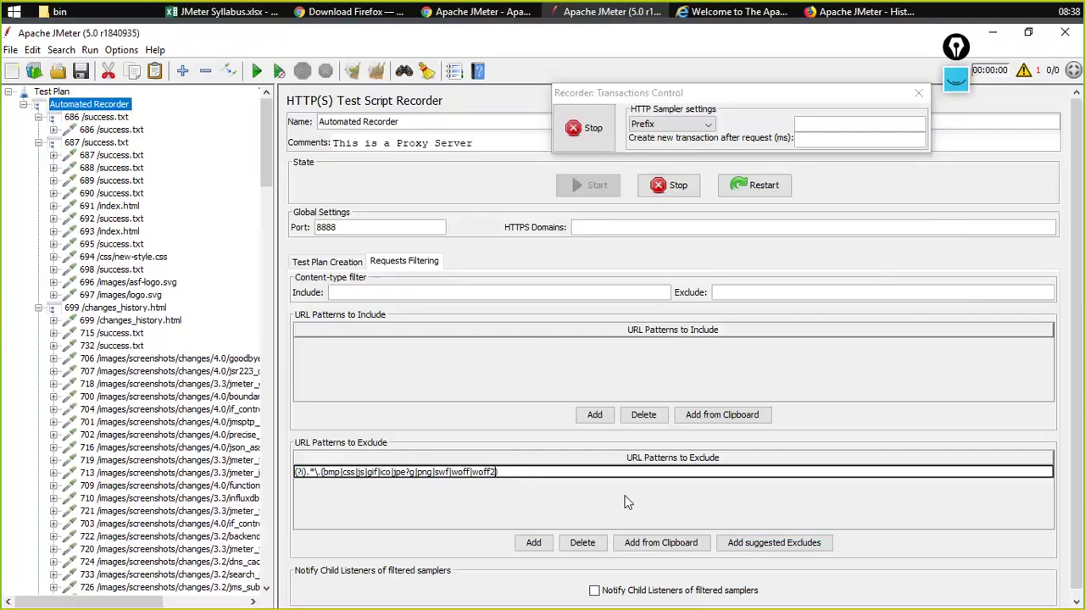
text())
text(|txt|)
text(svg)
click(379, 73)
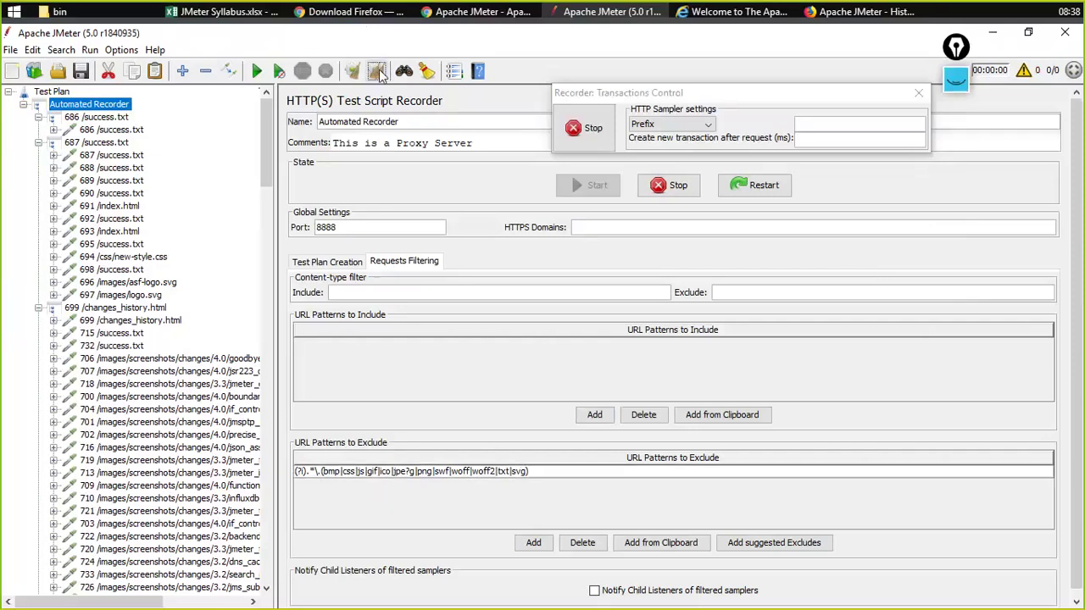
Delete all recorded controllers and their requests under Automated Recorder, including the newly recorded 899 /success.txt controller
click(71, 117)
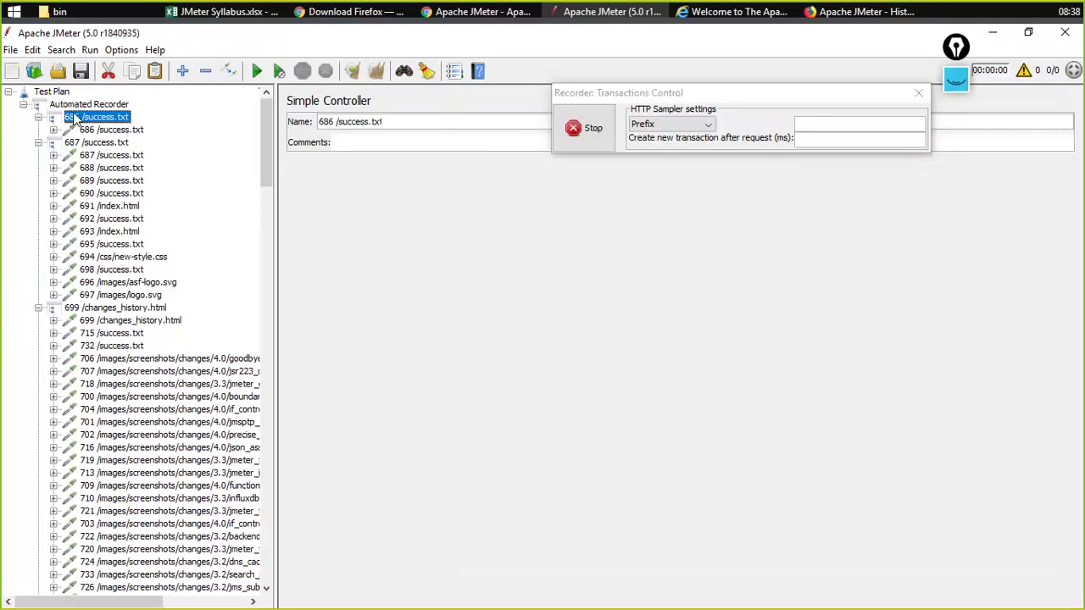
key(shift+Down)
key(shift+Down)
key(shift+Down)
key(shift+Down)
key(shift+Down)
key(shift+Down)
key(shift+Down)
key(shift+Down)
key(shift+Down)
key(shift+Down)
key(shift+Down)
key(shift+Down)
key(shift+Down)
key(shift+Down)
key(shift+Down)
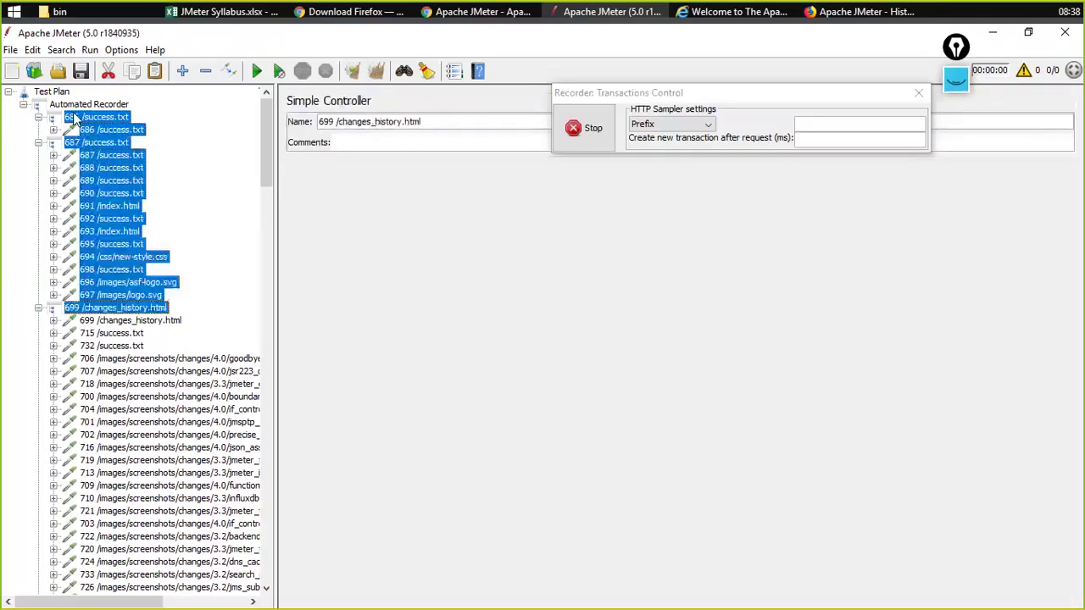
key(shift+Down)
key(shift+Down)
key(shift+Down)
key(shift+Down)
key(shift+Up)
key(shift+Up)
key(shift+Up)
key(shift+Up)
key(Delete)
key(Return)
key(Down)
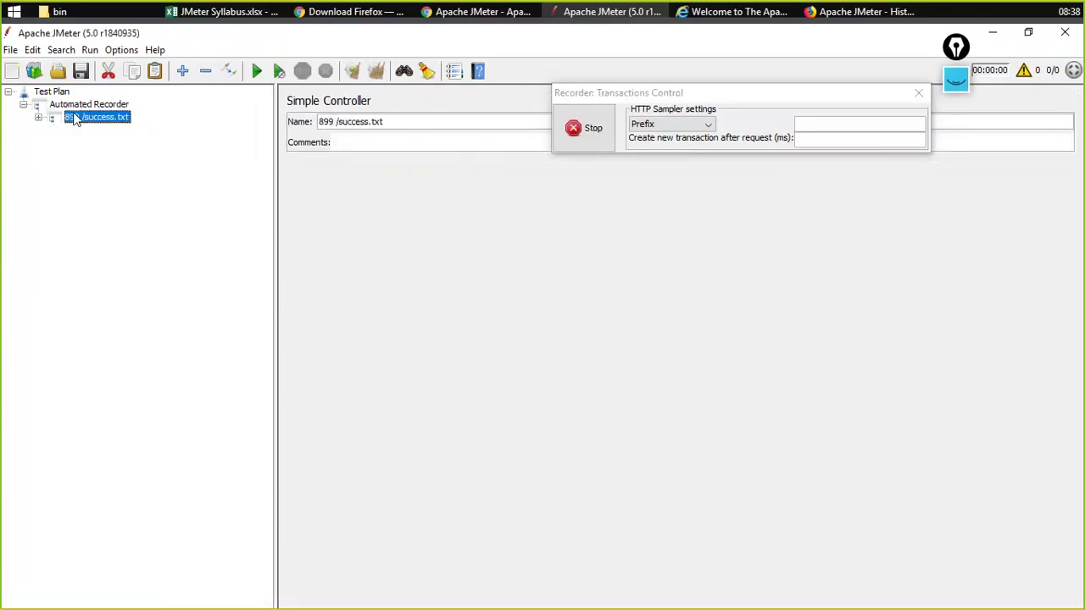
key(Delete)
key(Return)
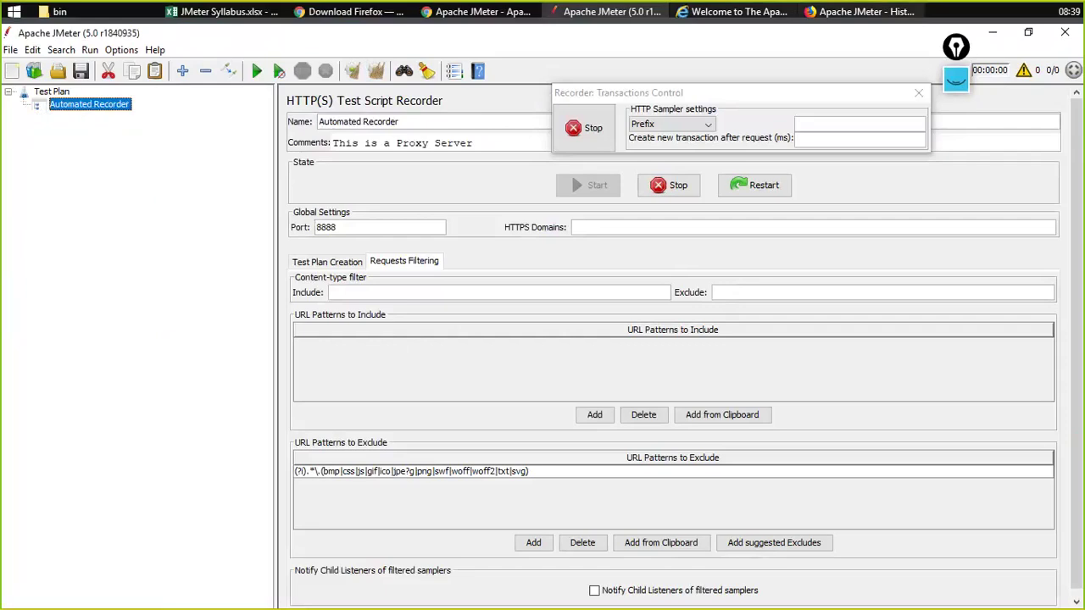
Reload the Change History page in Firefox, then inspect the newly recorded controller and its /changes_history.html request in JMeter
click(805, 11)
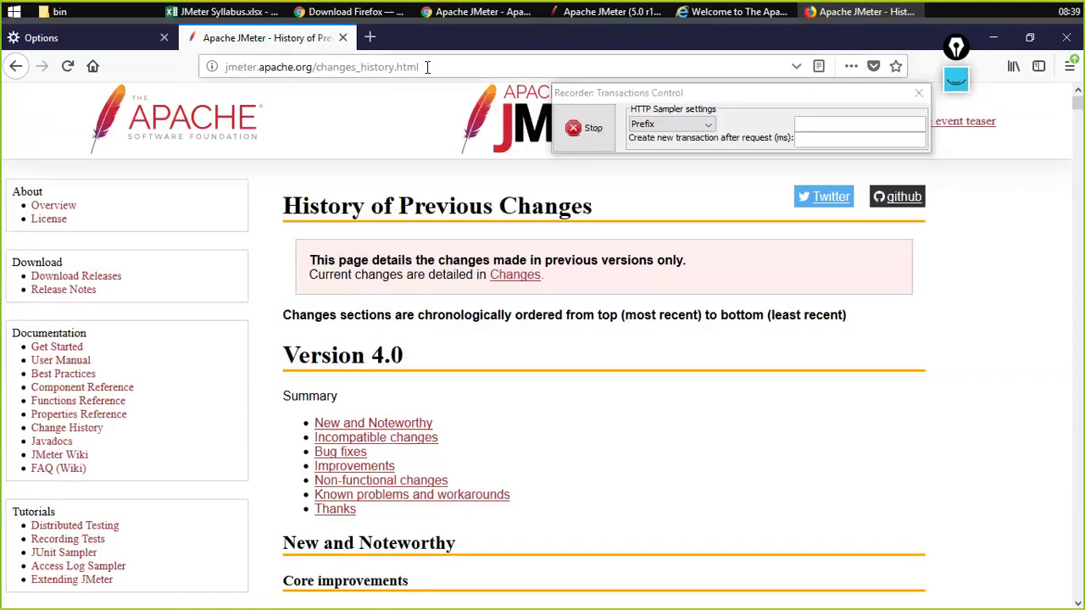
click(426, 66)
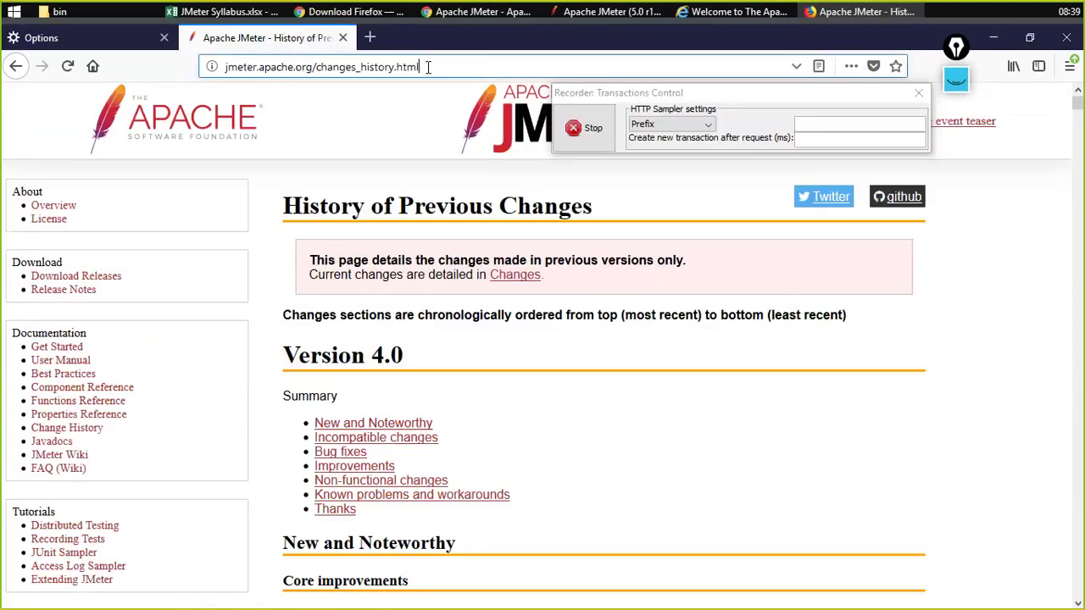
click(72, 75)
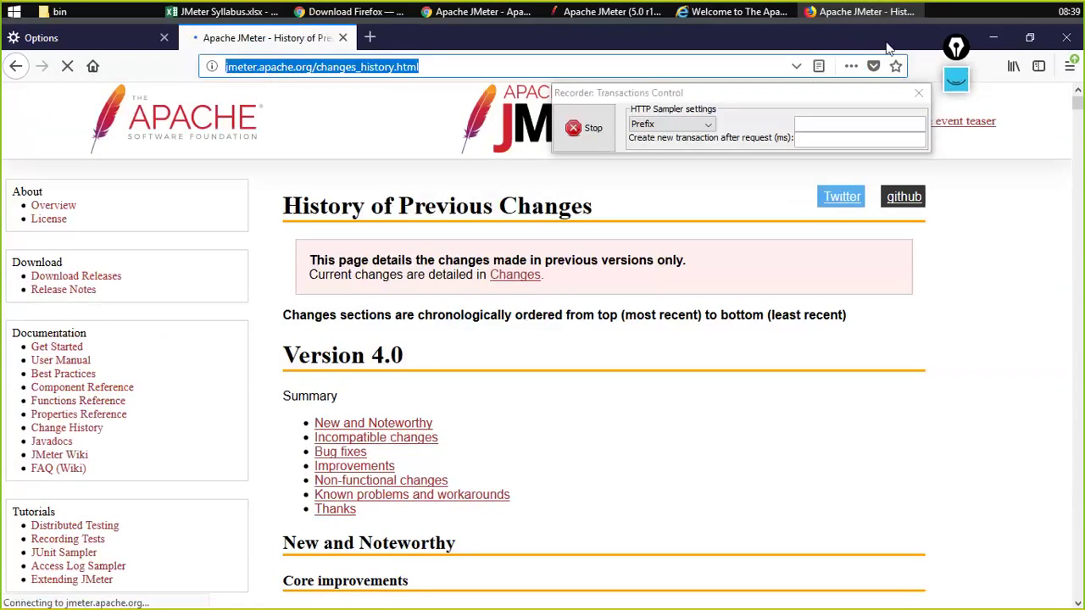
click(629, 12)
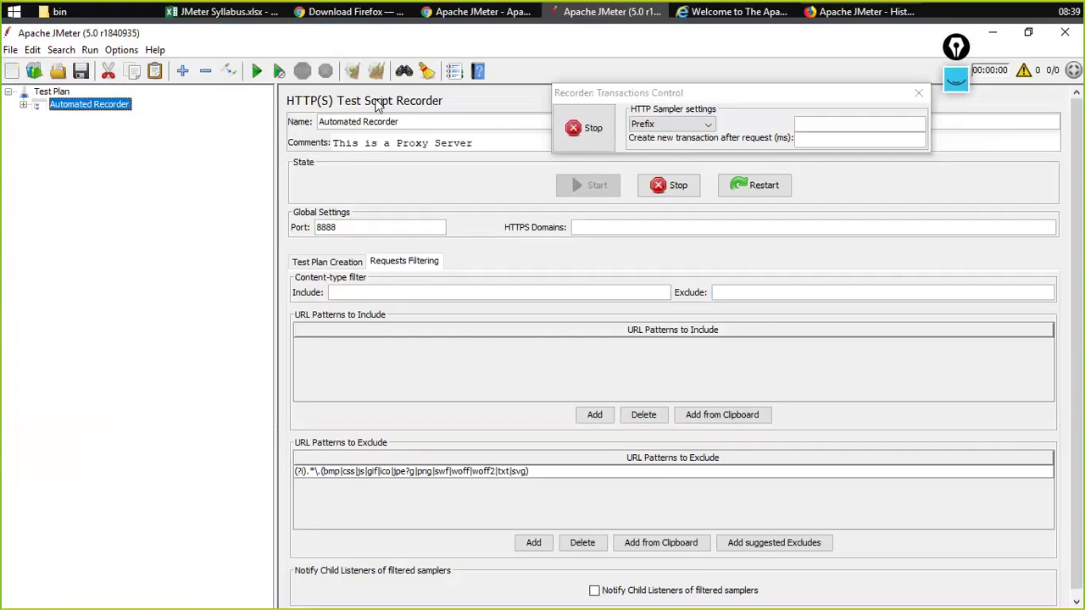
click(24, 104)
click(64, 117)
click(37, 119)
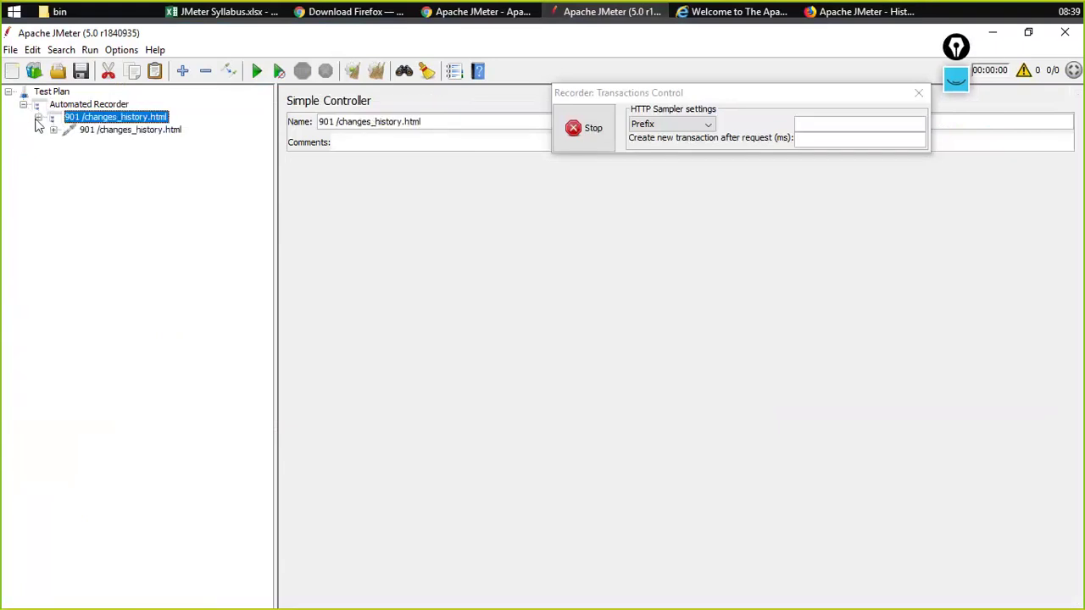
click(87, 129)
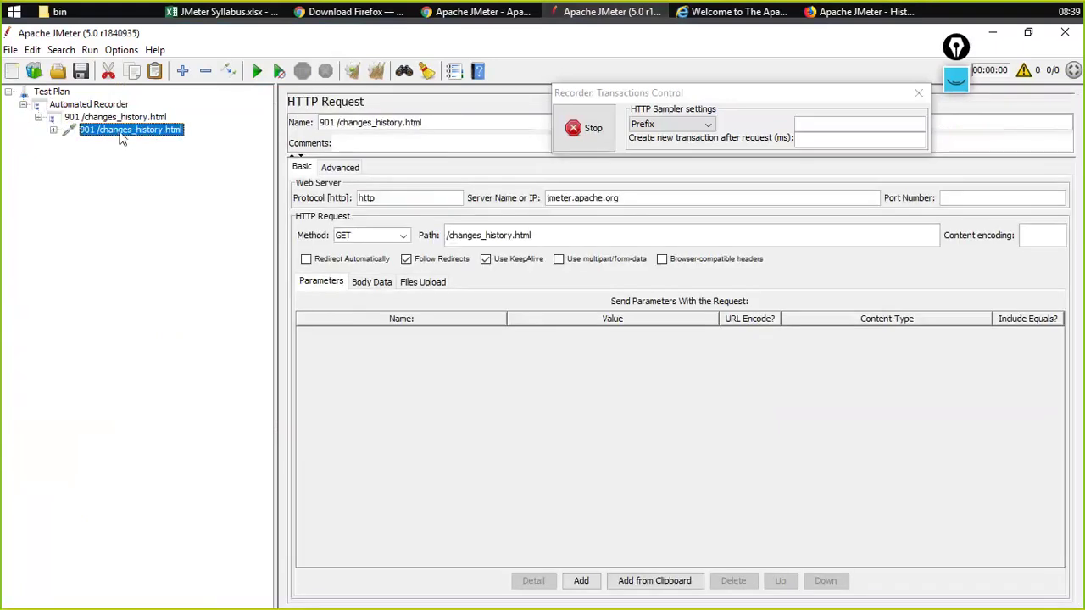
Switch to Firefox and copy the full address of the Change History page
click(824, 9)
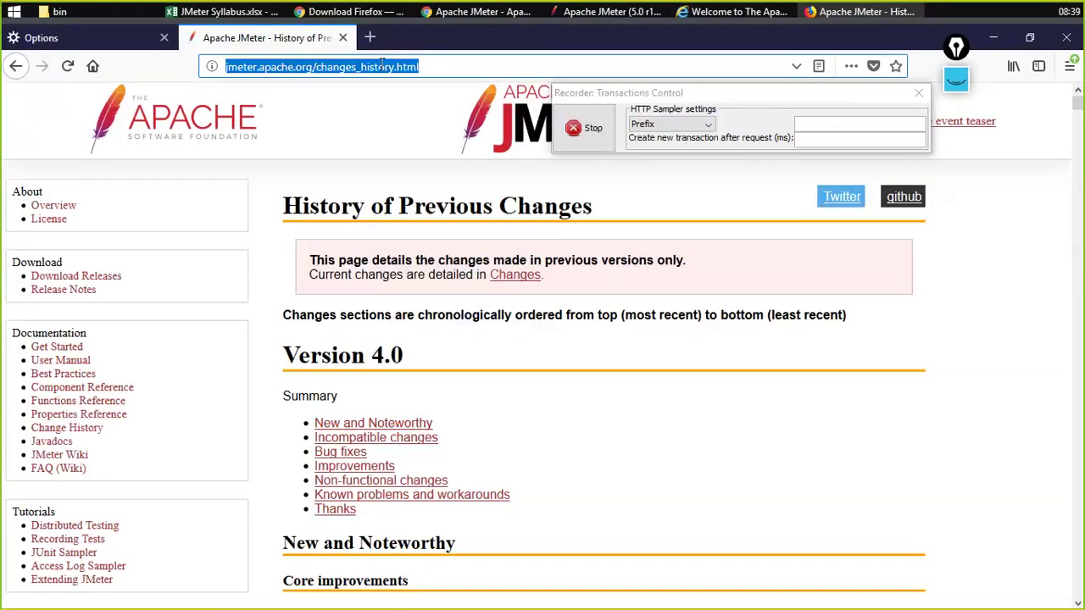
click(473, 67)
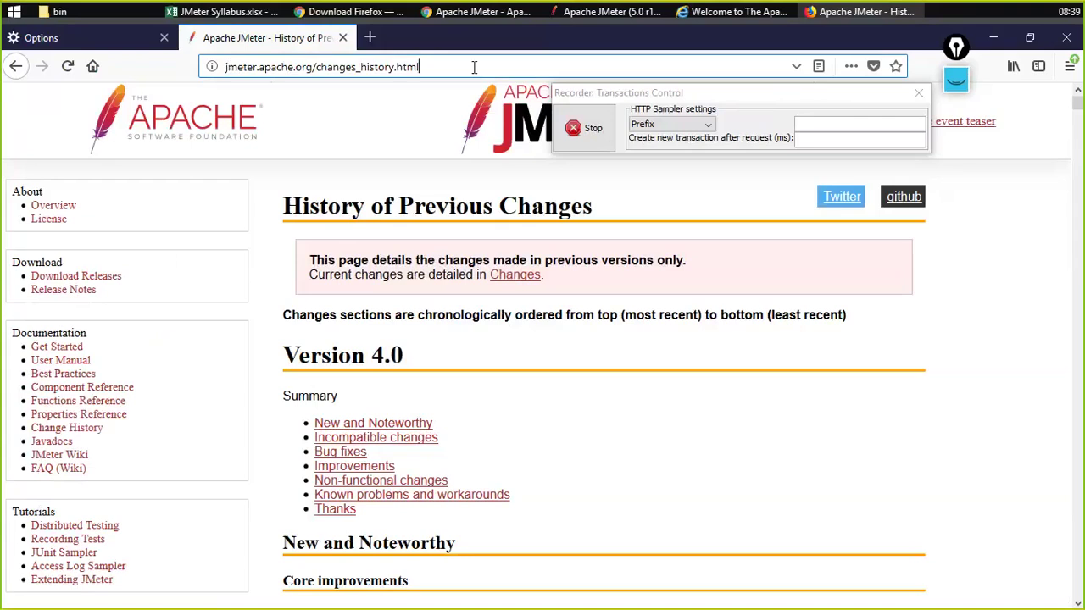
drag(473, 67, 221, 67)
key(ctrl+c)
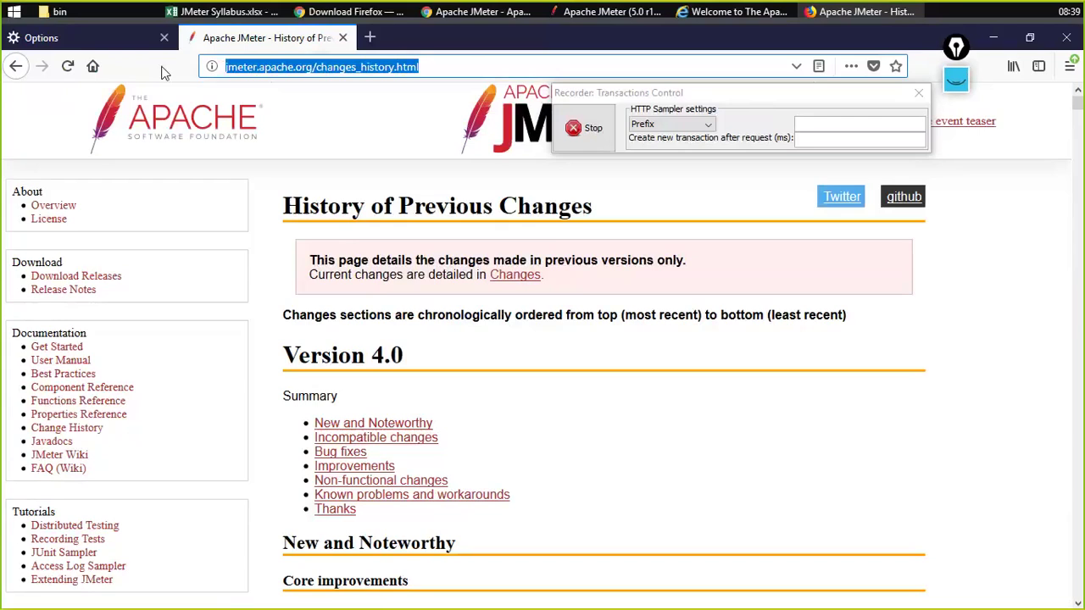
Load the copied Change History address in a private Firefox window, then inspect the newly recorded controller and its request in JMeter
key(ctrl+shift+p)
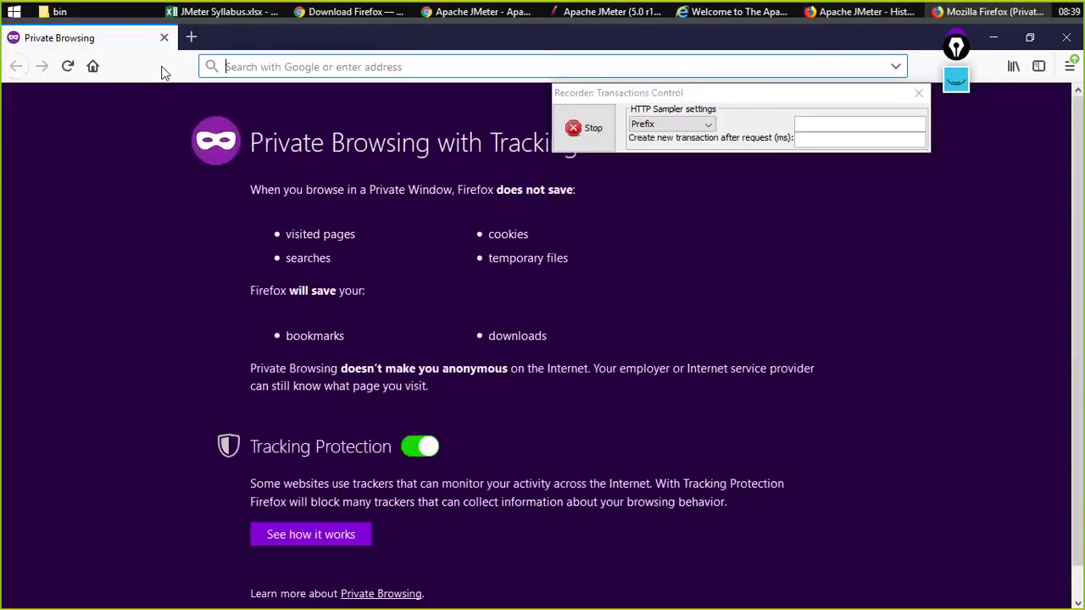
key(ctrl+v)
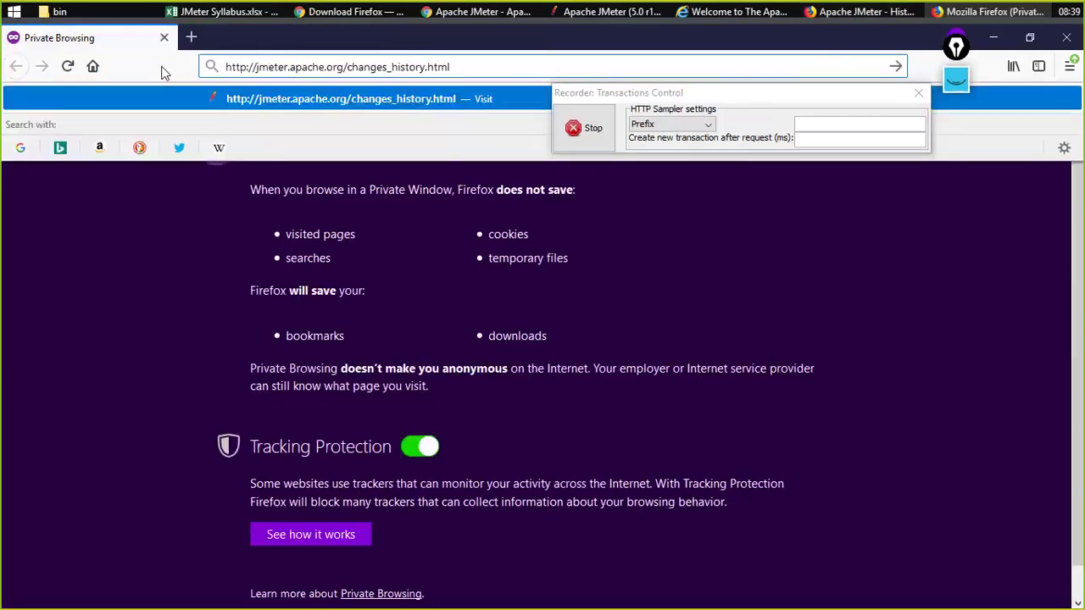
key(Return)
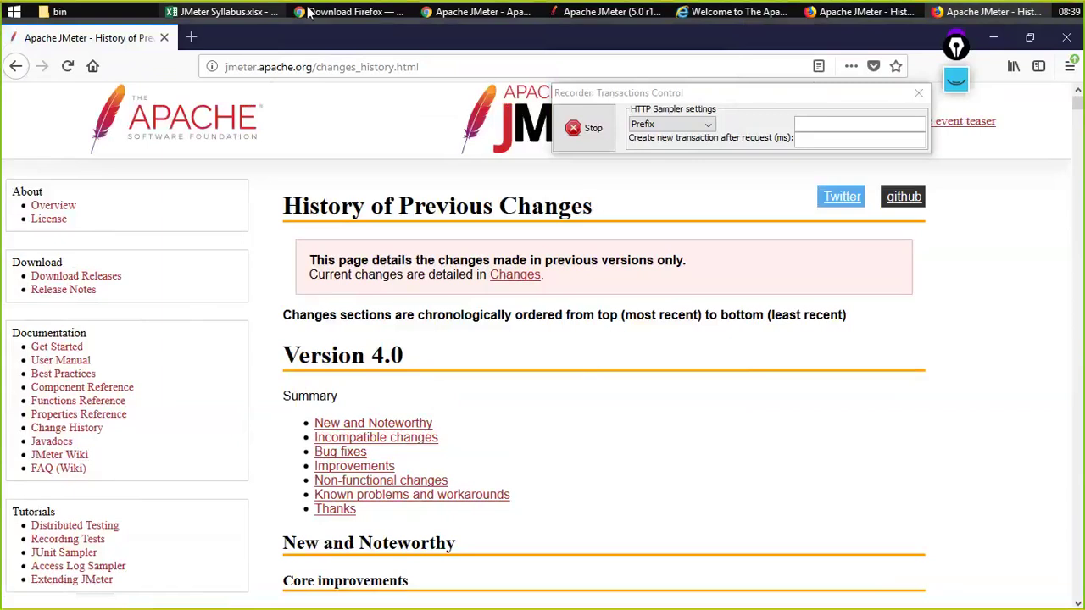
click(616, 11)
click(81, 143)
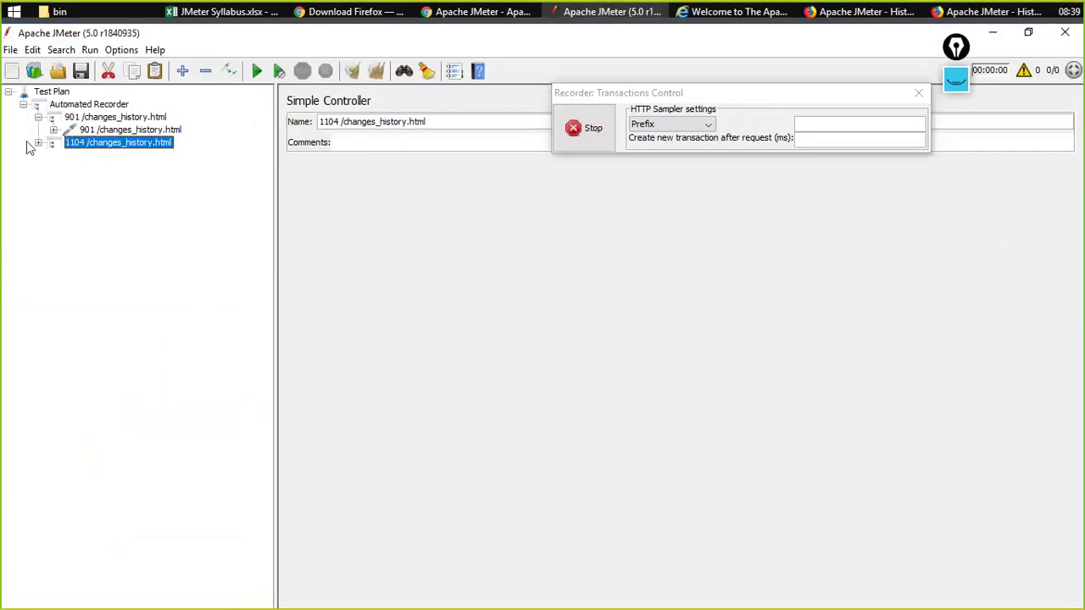
click(38, 142)
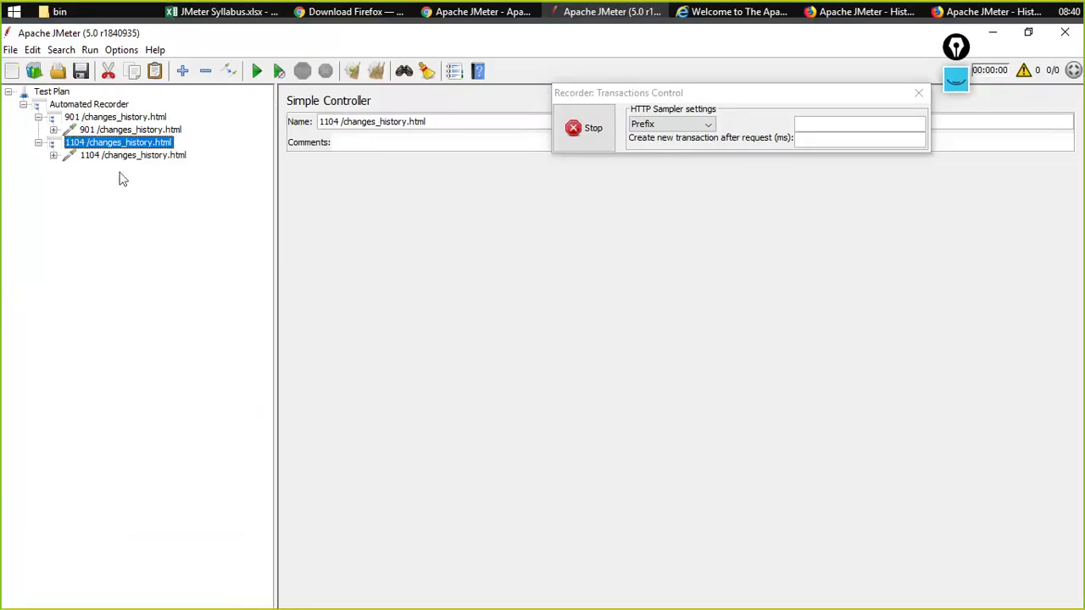
Set the recorder's HTTP sampler prefix to JMeter Home and visit the JMeter index page in the regular Firefox window
click(832, 126)
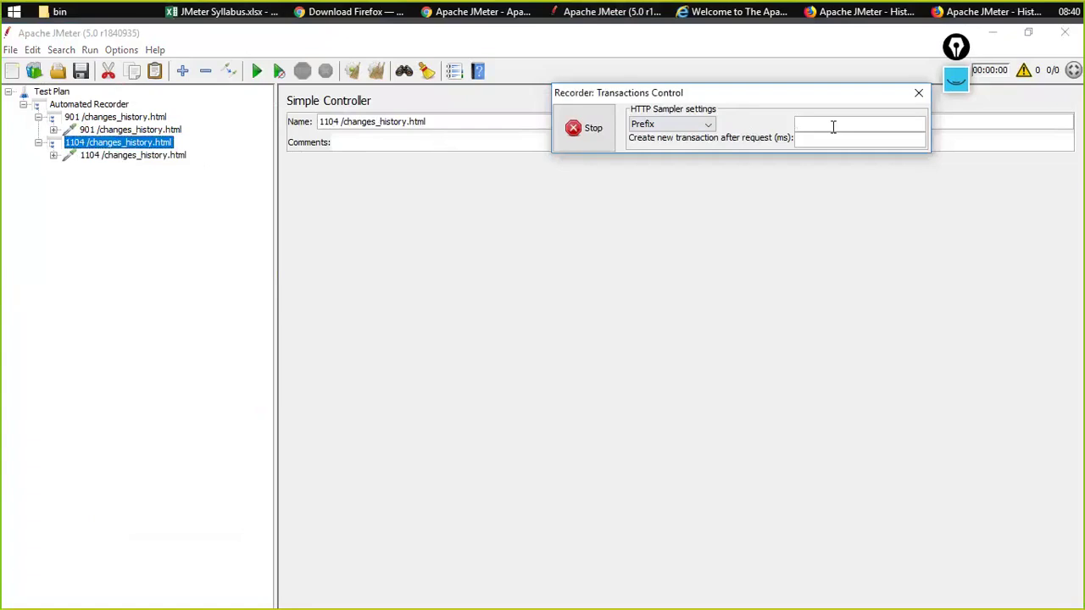
text(JMeter Home)
click(737, 11)
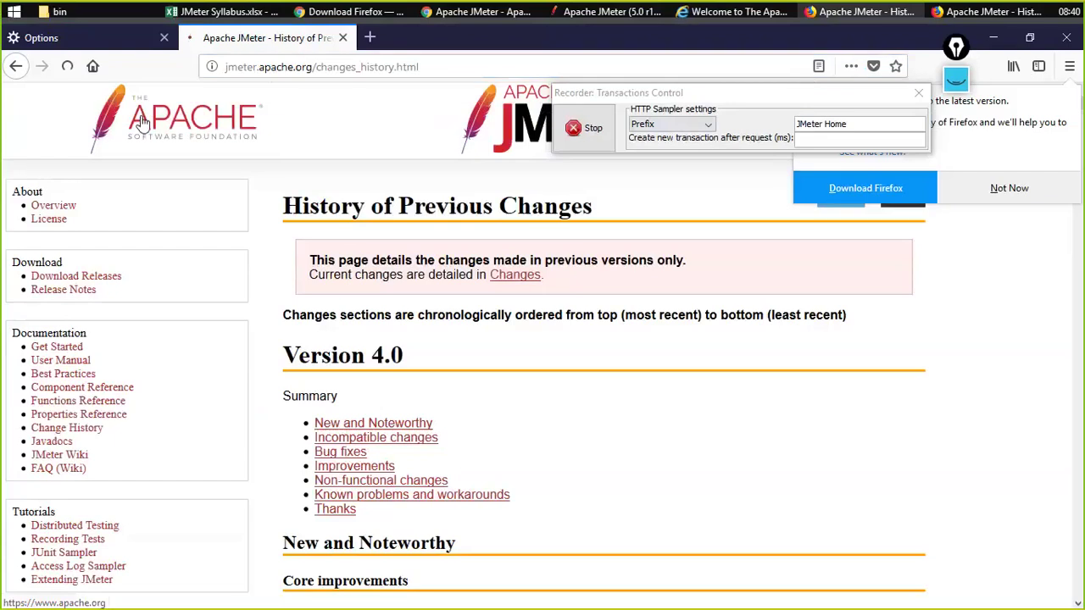
click(93, 66)
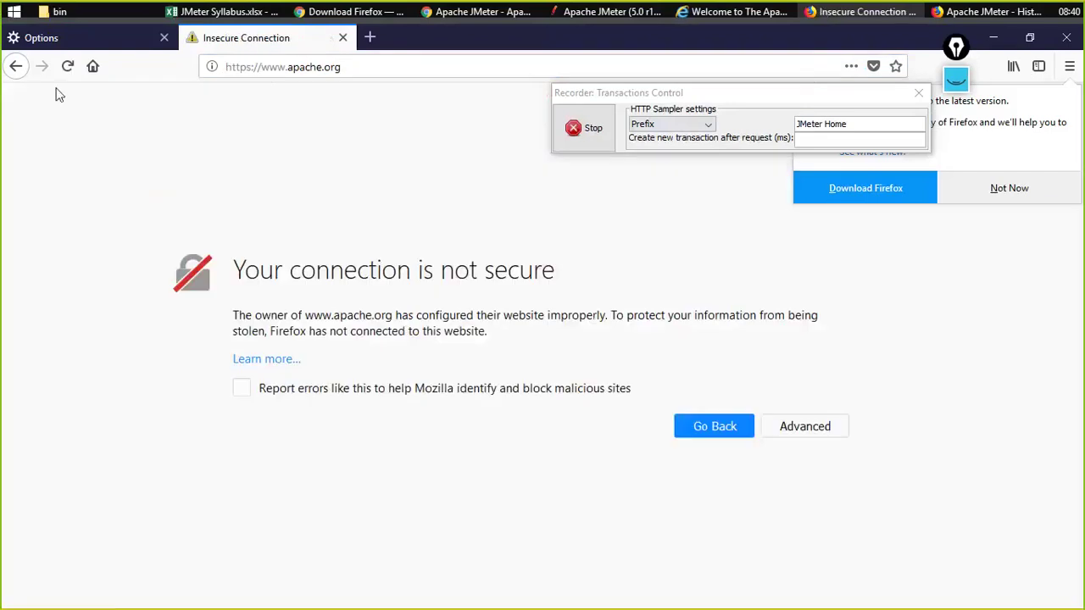
click(15, 66)
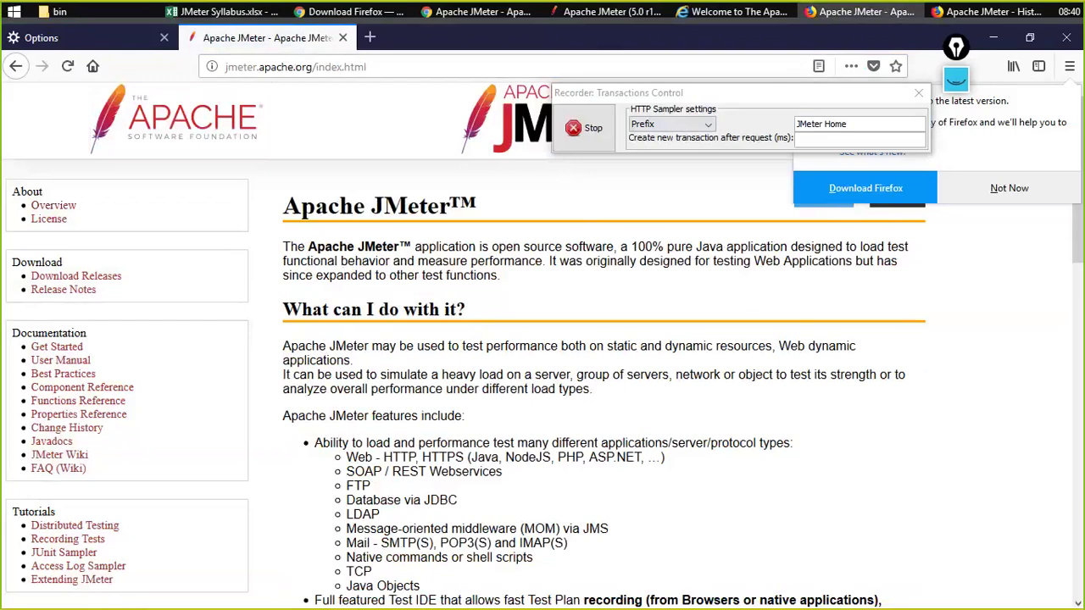
Check JMeter for newly recorded requests and collapse the 901 and 1104 /changes_history.html controllers
mouse_move(734, 11)
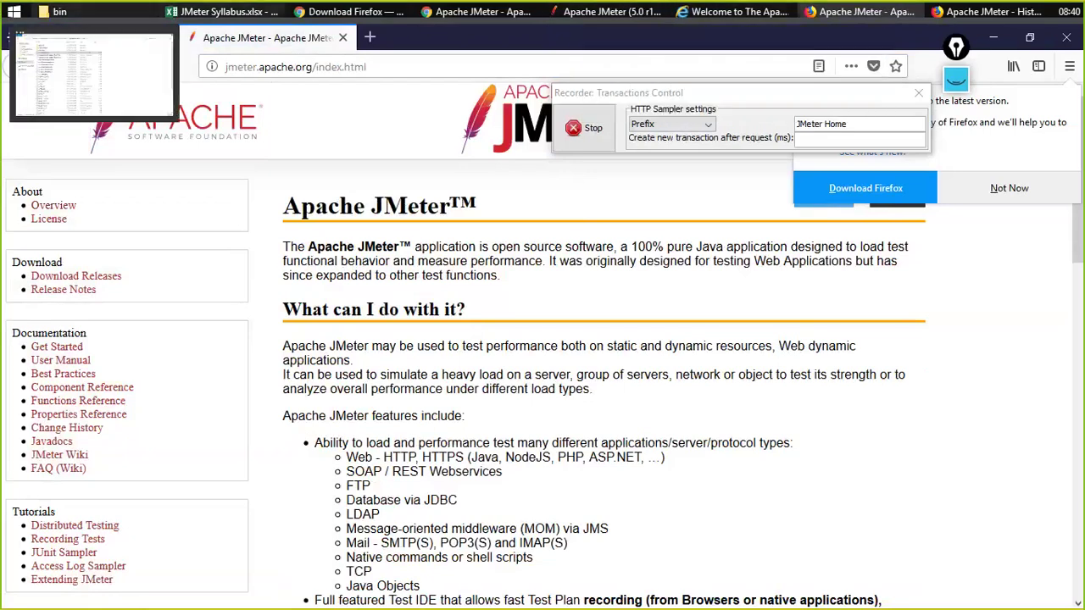
click(606, 11)
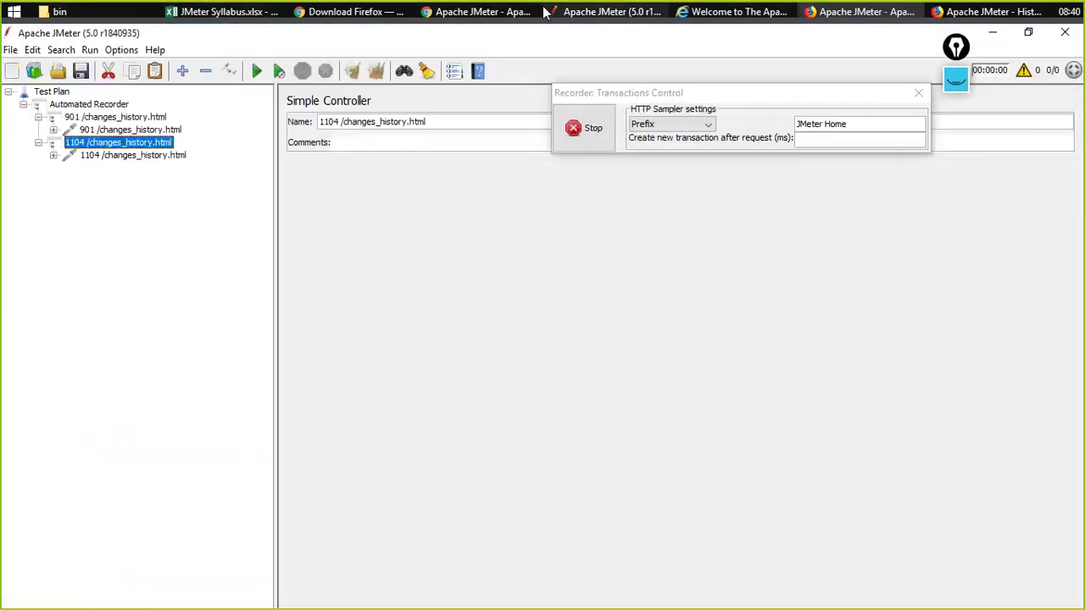
click(38, 142)
click(38, 118)
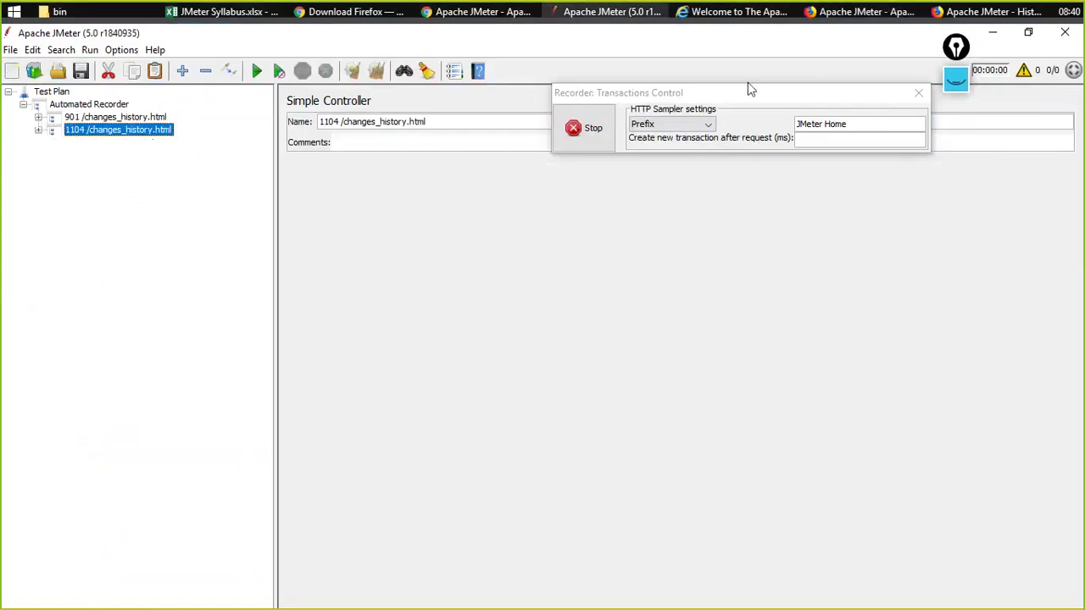
Close the regular Firefox window along with its two tabs, keeping the private browsing window
click(988, 11)
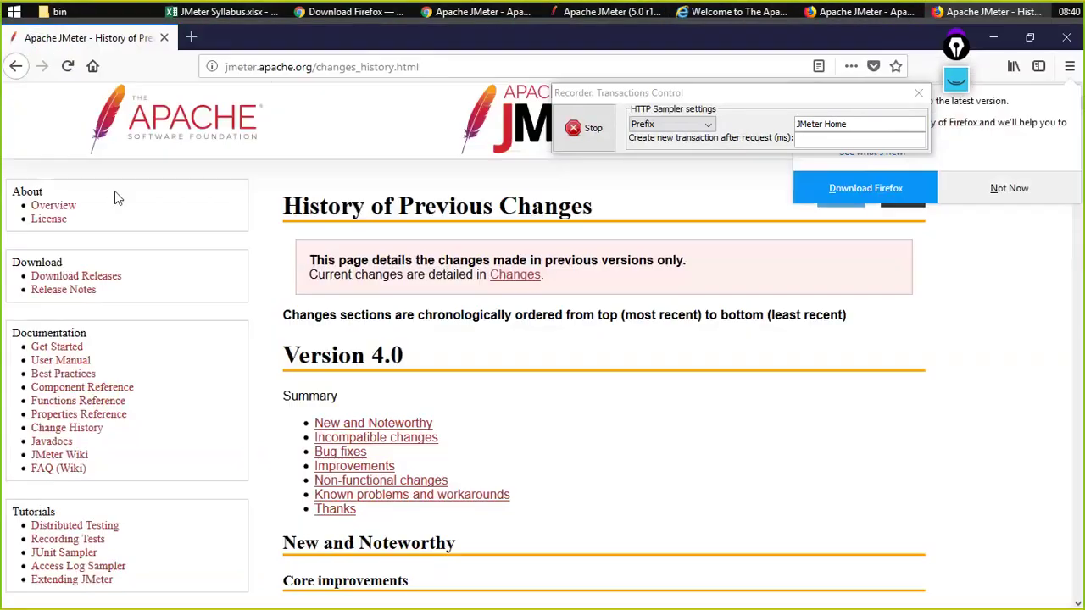
click(860, 12)
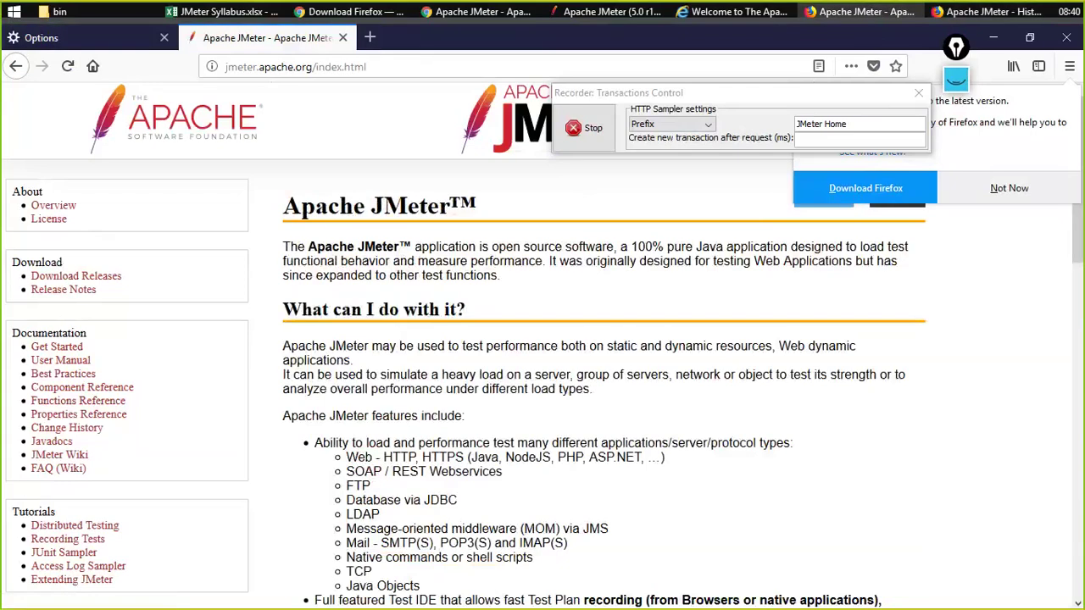
click(1073, 36)
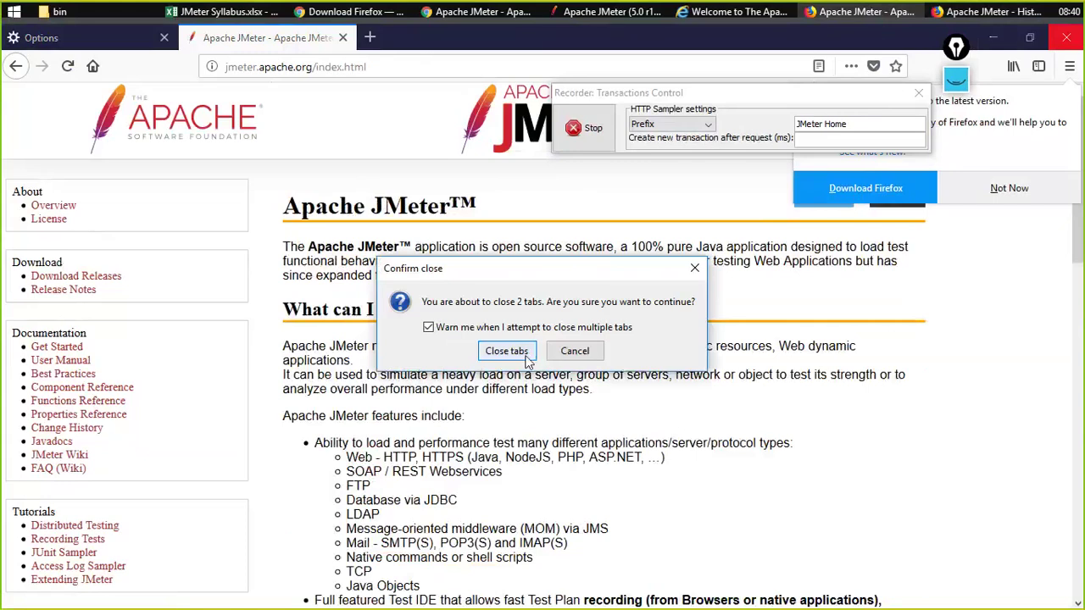
click(506, 351)
click(1070, 66)
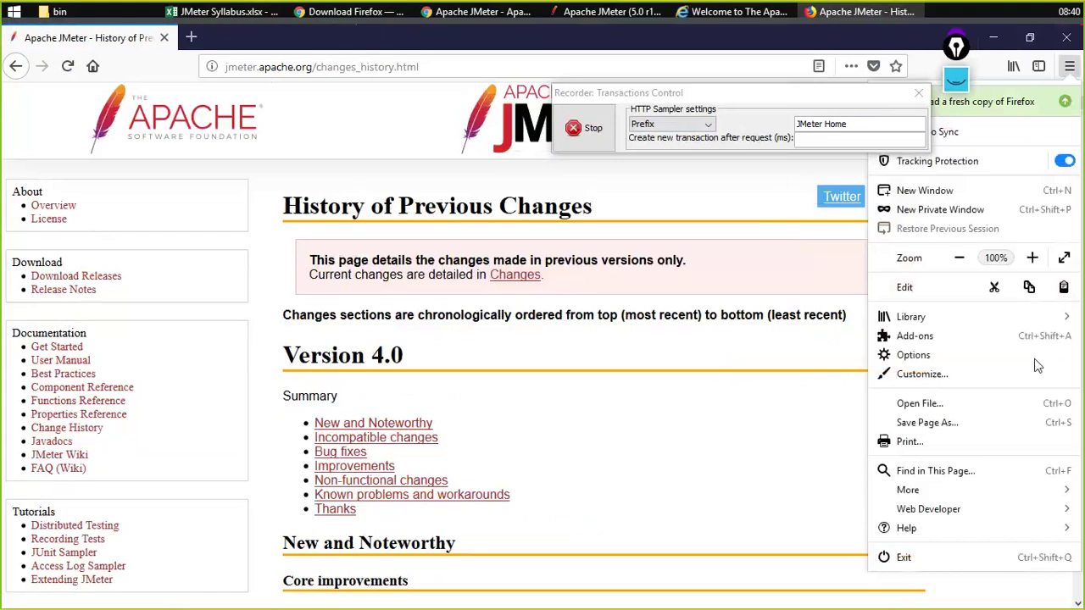
click(882, 353)
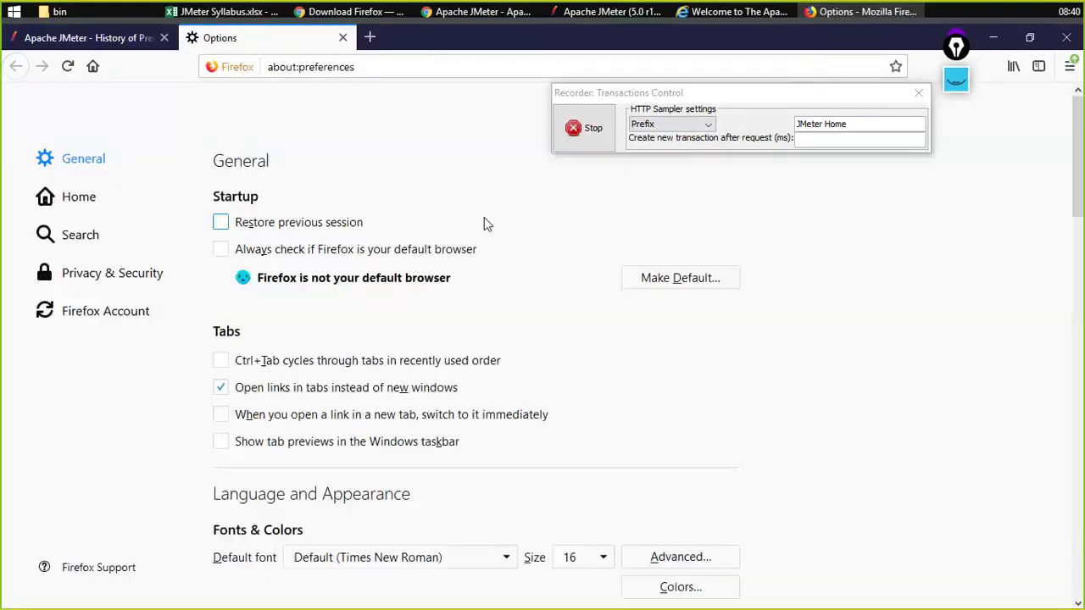
click(339, 37)
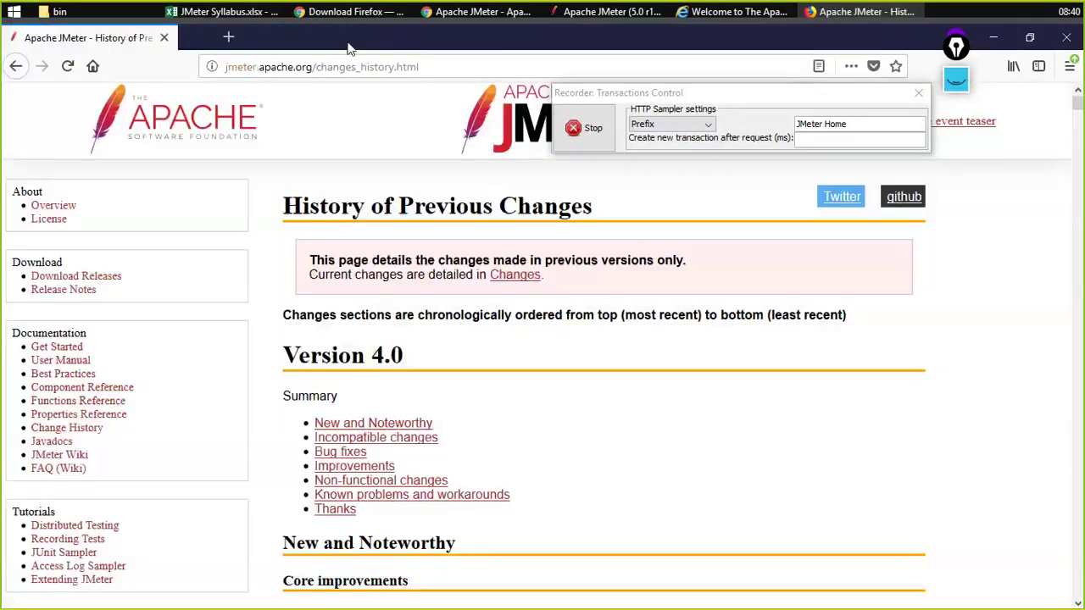
Open the User Manual page in Firefox, then select the controller recorded for /usermanual/index.html under Automated Recorder in JMeter
click(65, 362)
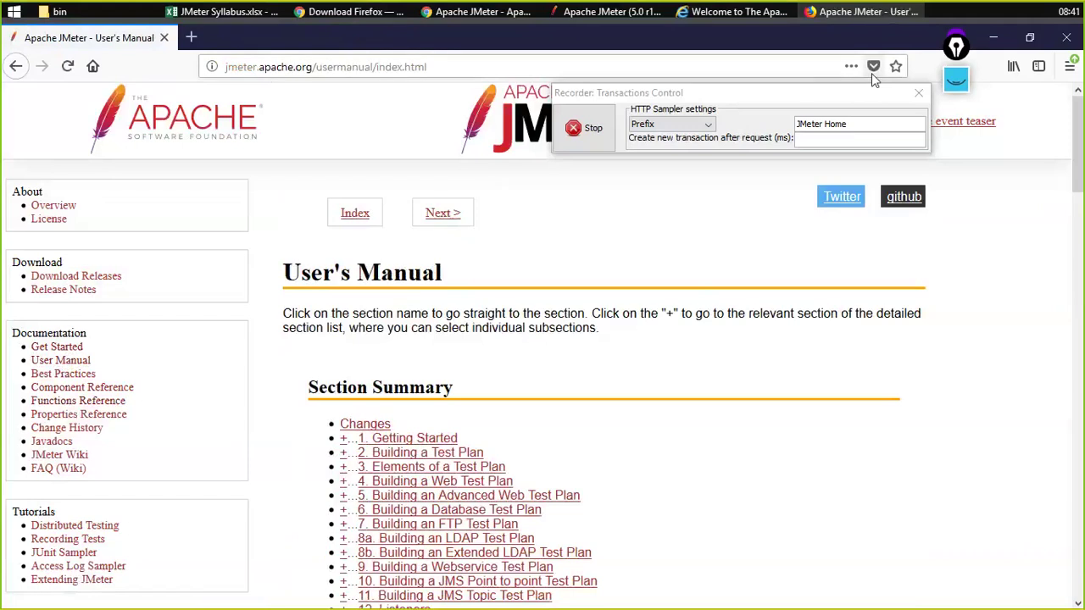
triple_click(855, 124)
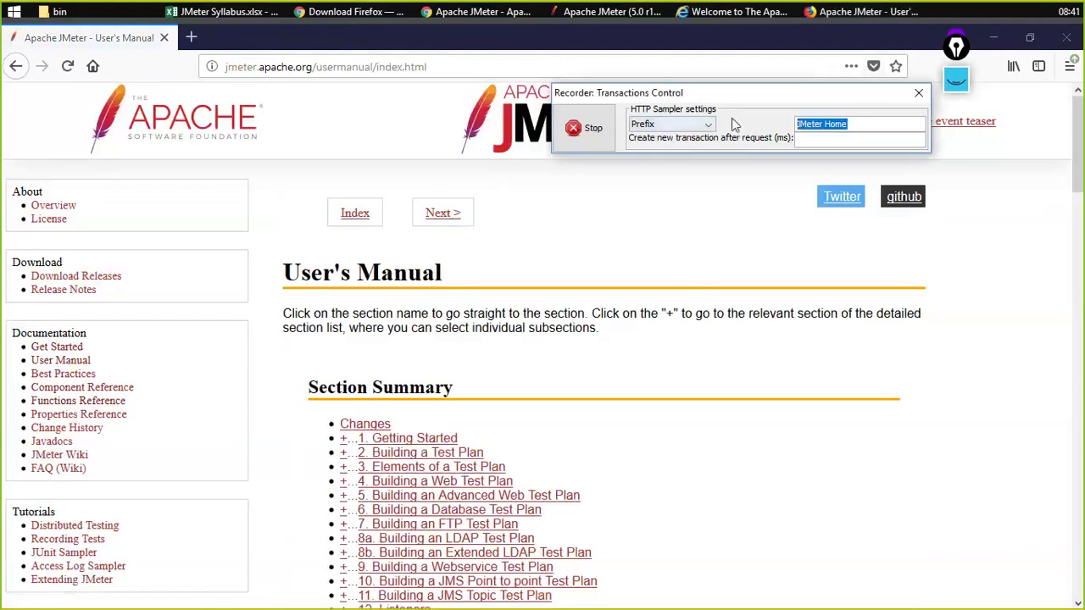
click(612, 11)
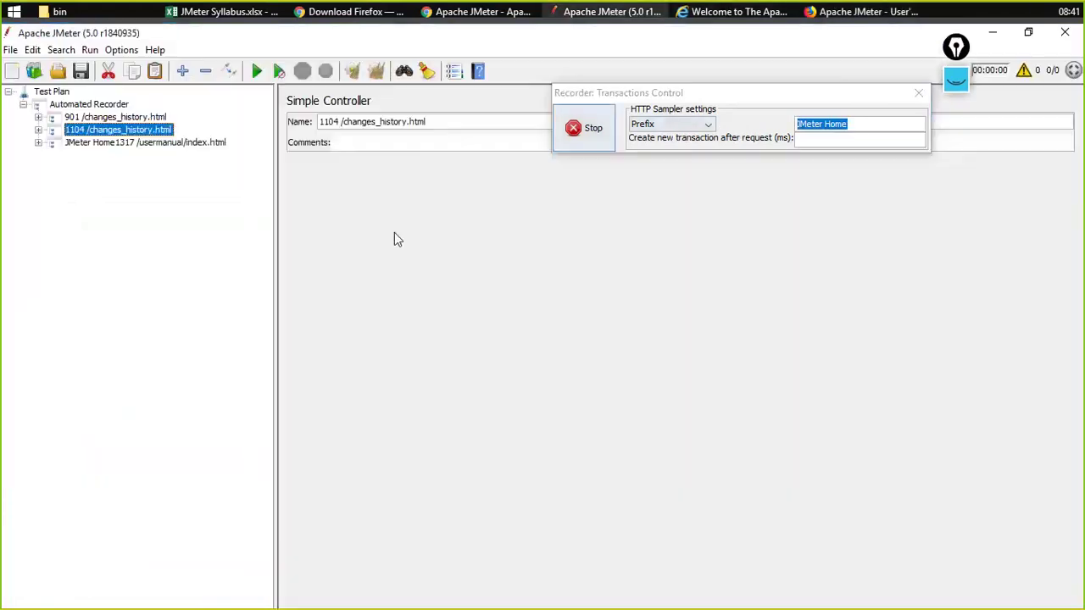
click(95, 144)
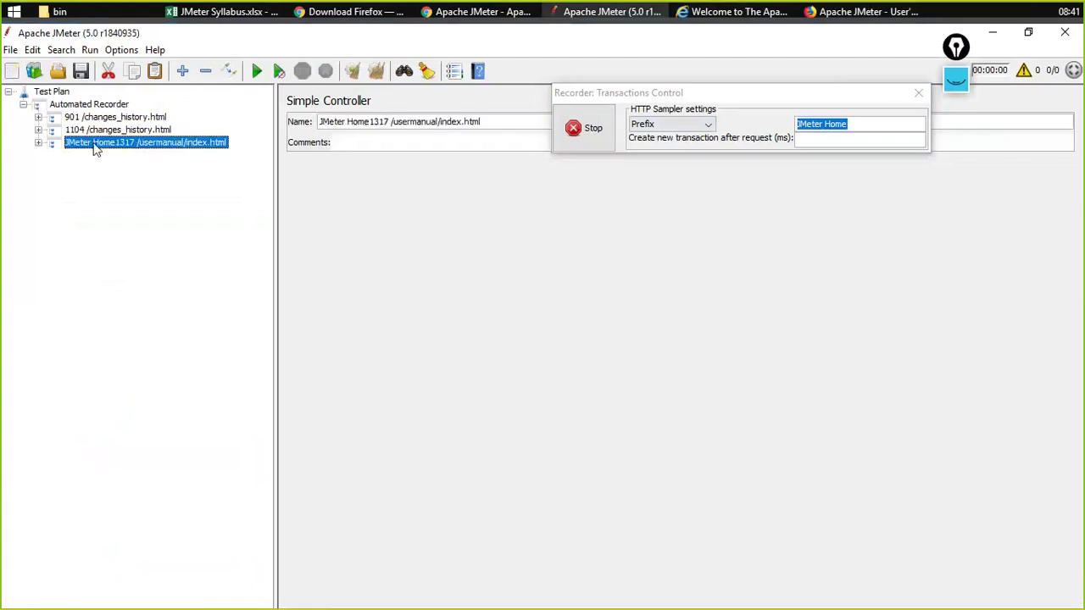
Set the sampler prefix to Download Releases, open the Download Releases page in Firefox, and select its recorded controller in JMeter
click(833, 12)
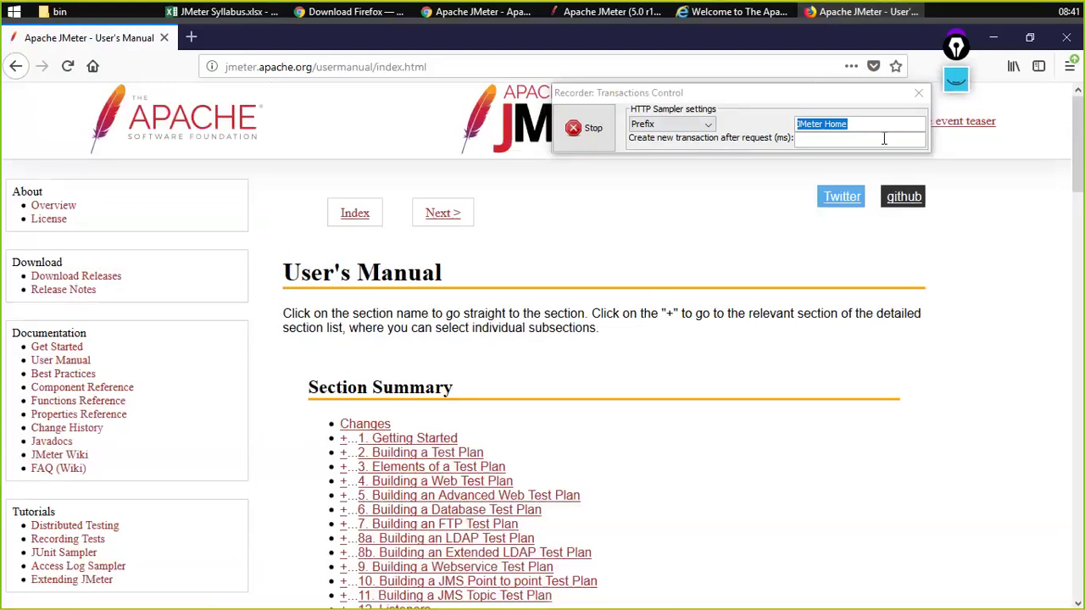
key(BackSpace)
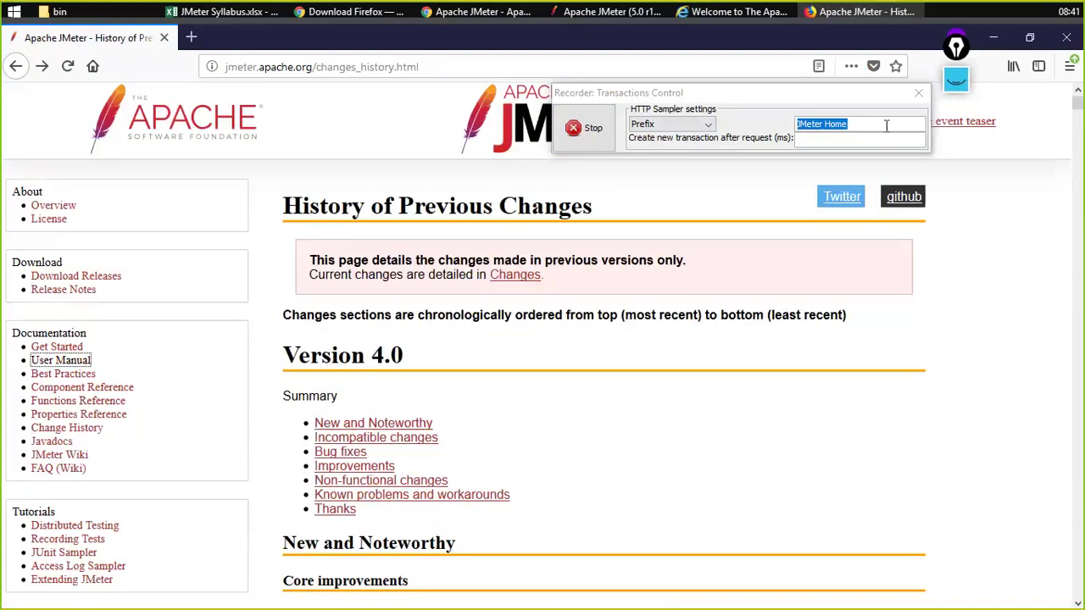
click(884, 138)
text(Do)
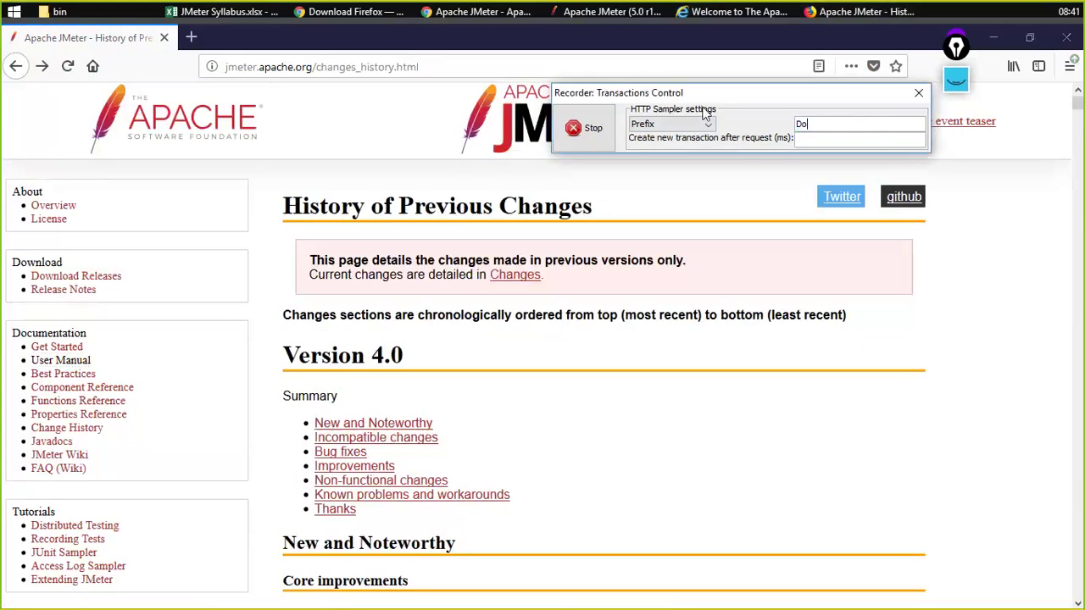
text(wnload Releases)
click(85, 278)
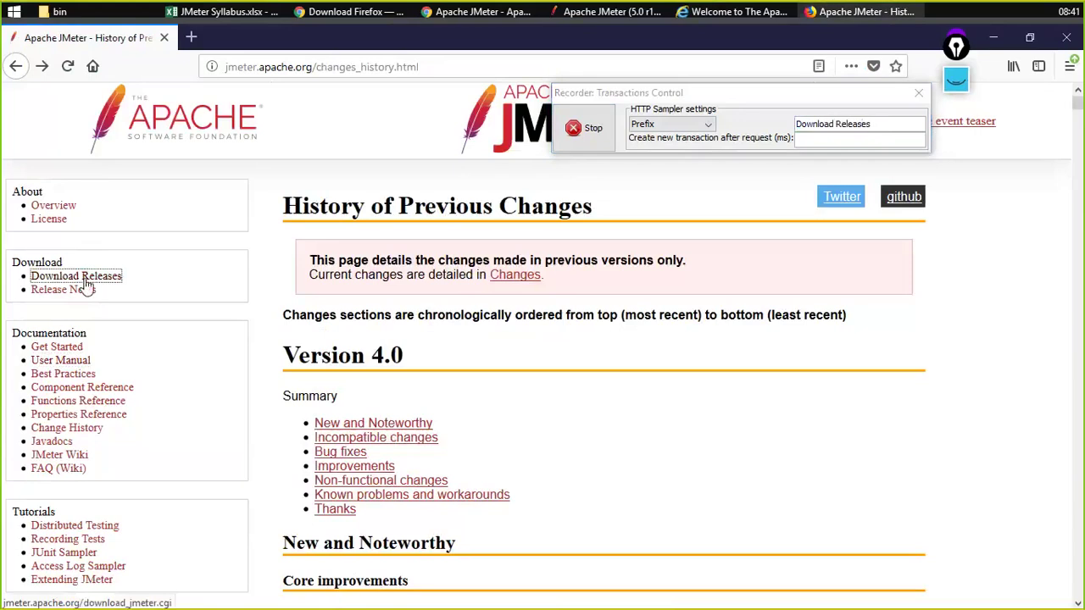
click(607, 11)
click(152, 156)
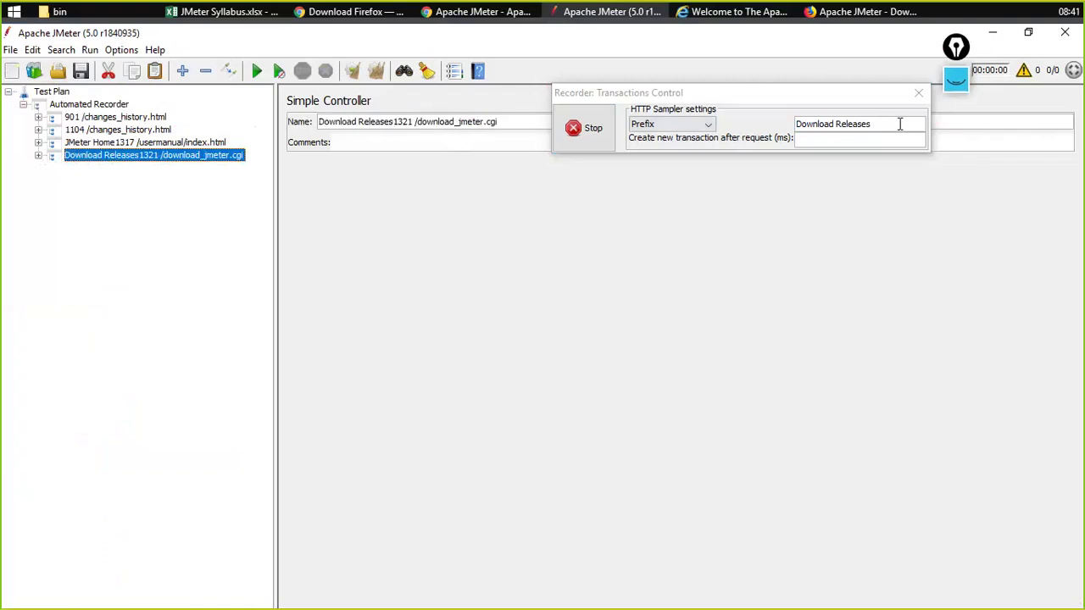
Stop the recorder, then start Automated Recorder again and accept the root CA certificate notice
drag(900, 123, 775, 126)
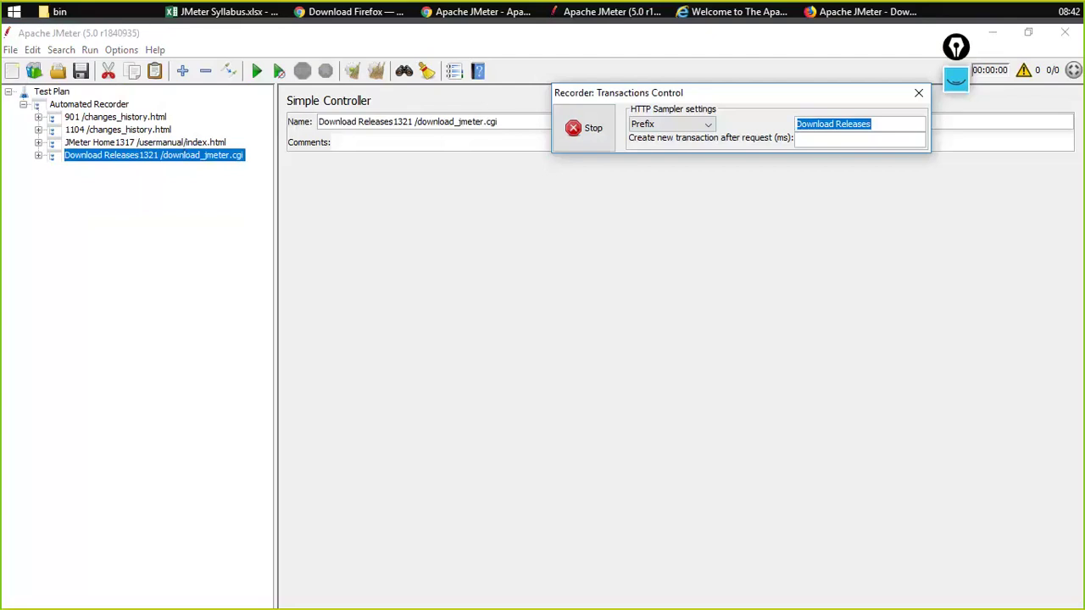
click(583, 129)
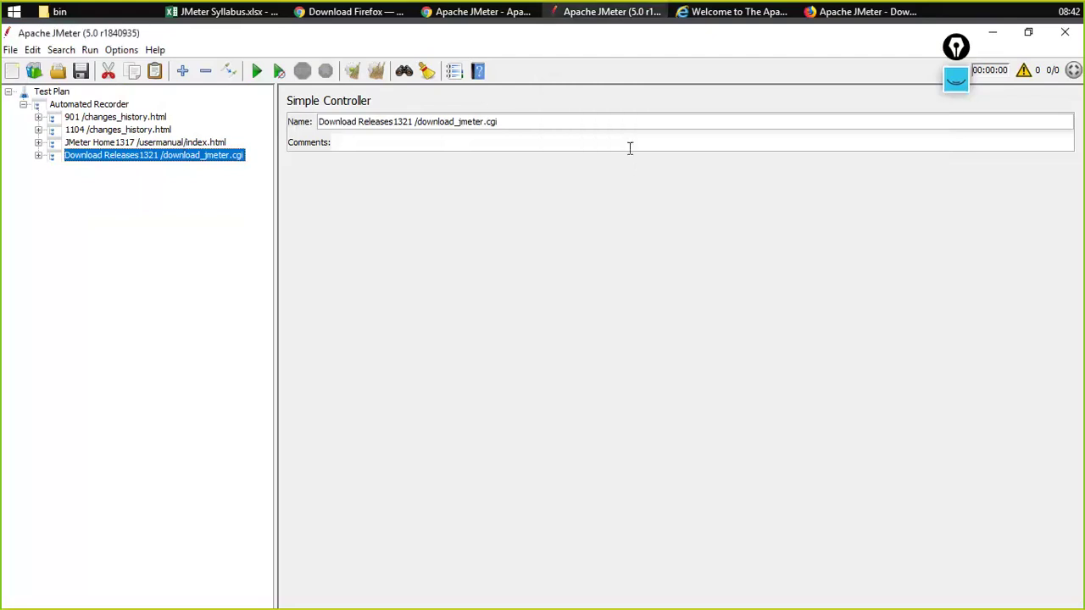
click(614, 15)
click(612, 13)
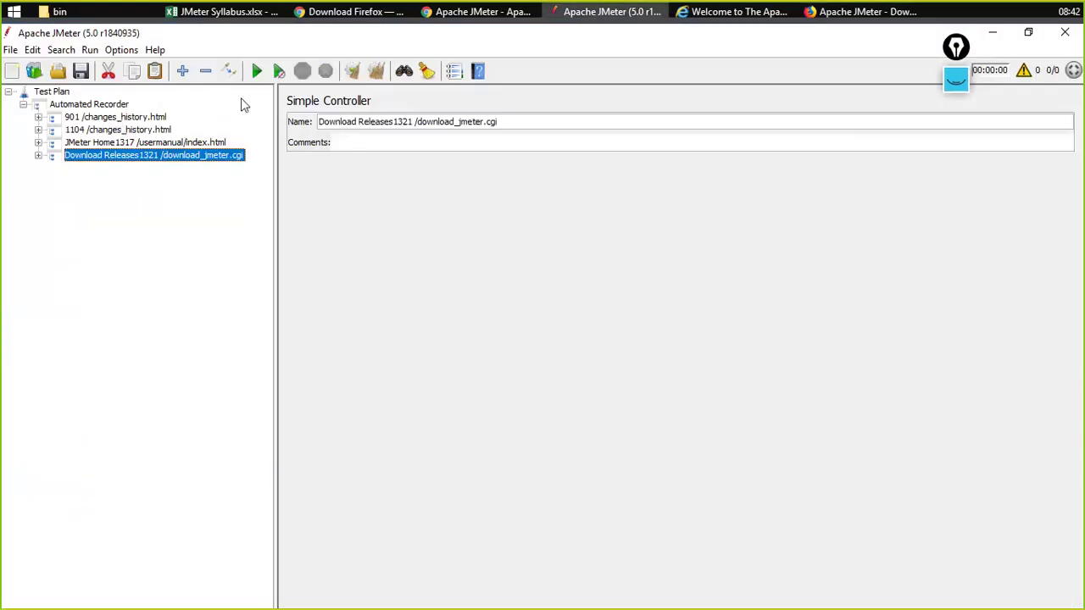
click(69, 105)
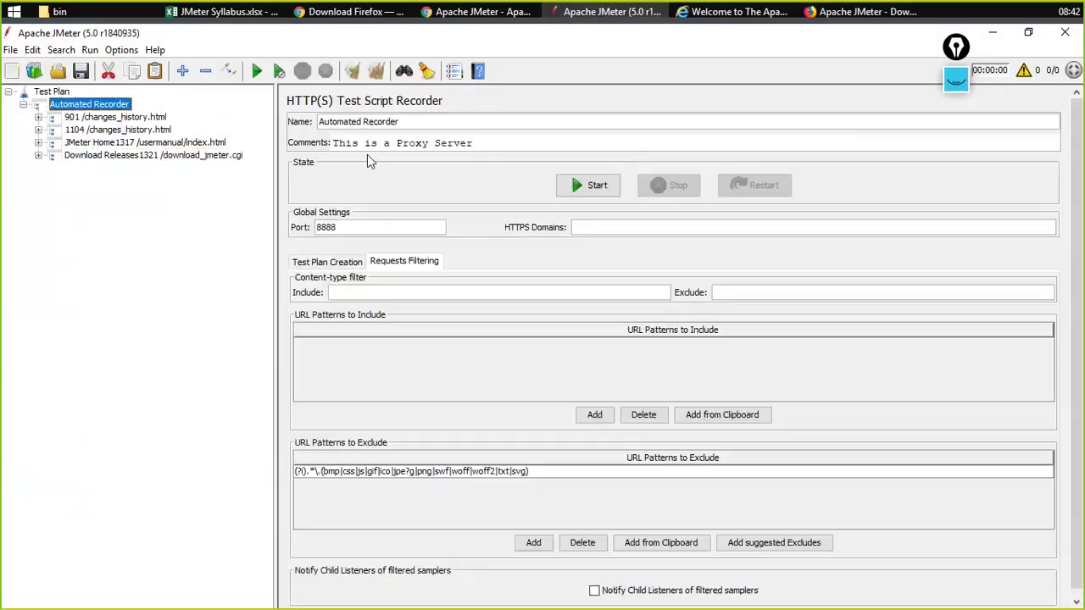
click(579, 186)
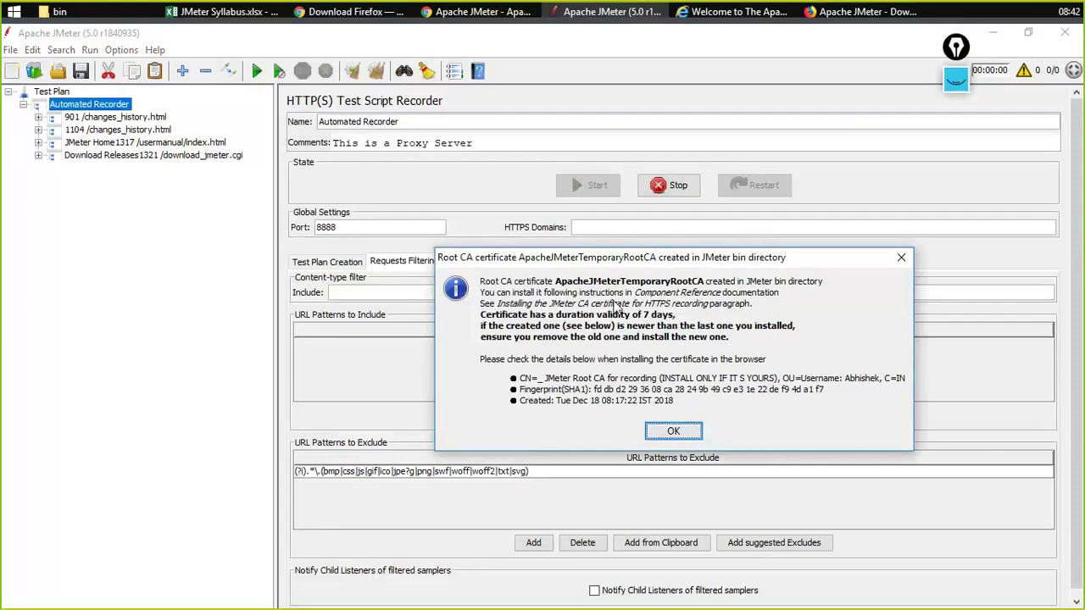
key(Return)
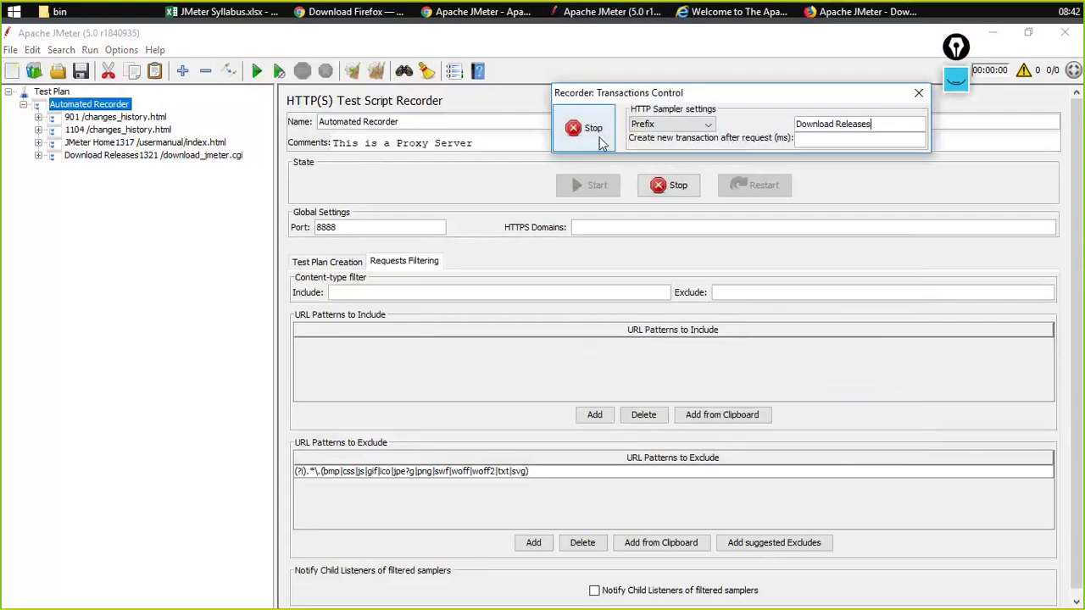
Switch to File Explorer and show the bin folder of apache-jmeter-5.0
click(433, 52)
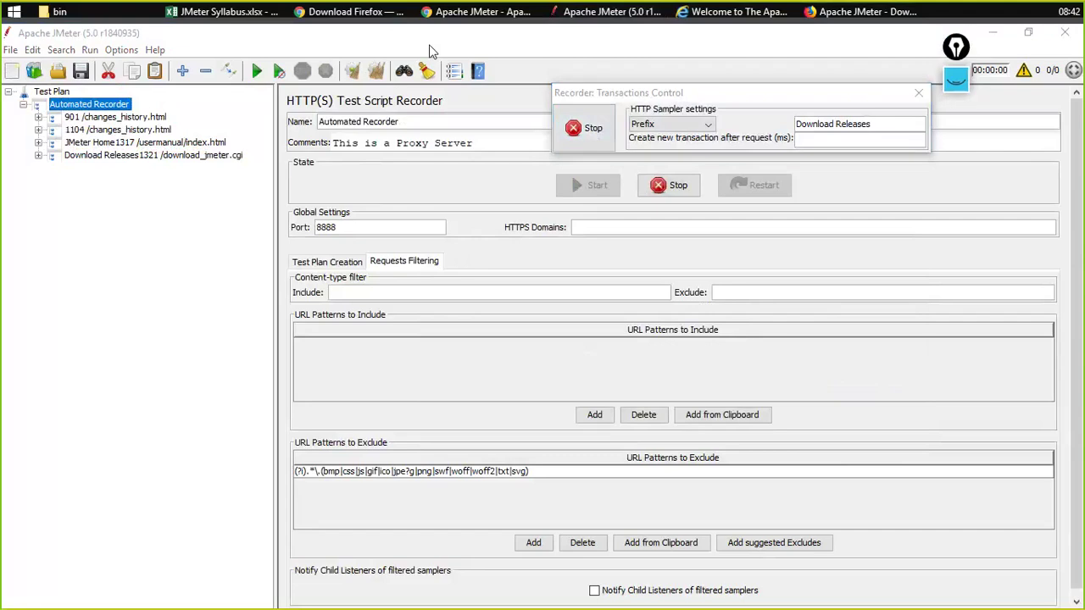
key(super+e)
click(83, 15)
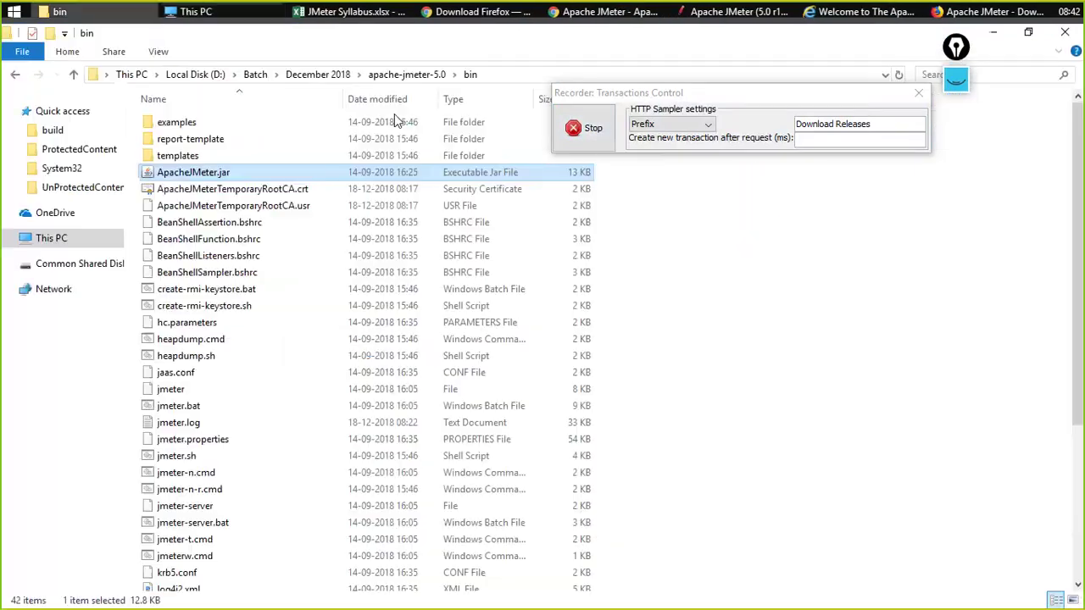
Select ApacheJMeterTemporaryRootCA.crt in the bin folder, then switch to Firefox and open the certificate manager from its Privacy & Security options
click(252, 190)
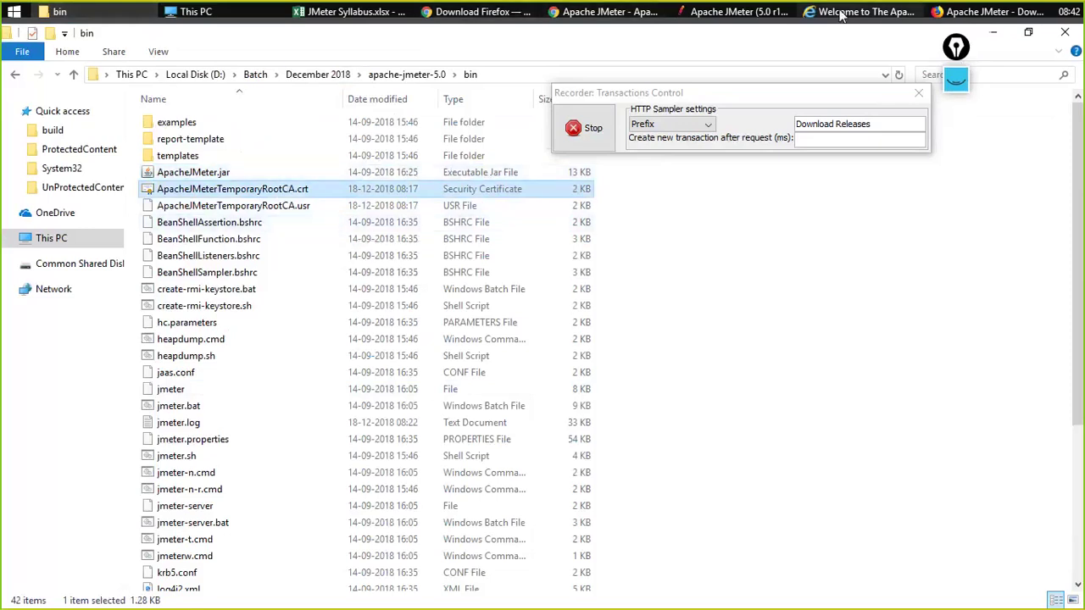
click(958, 12)
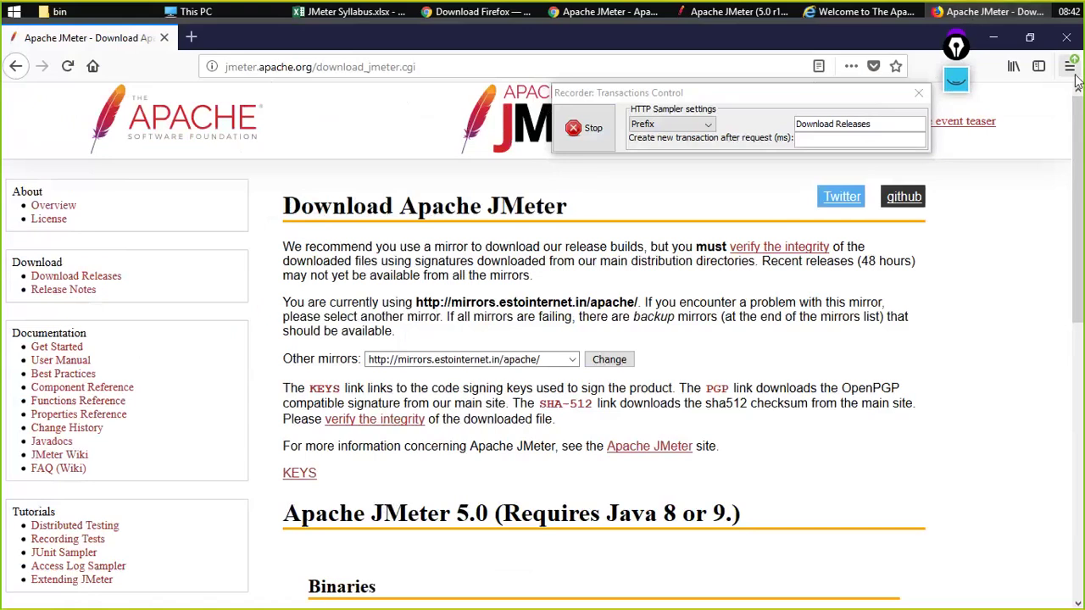
click(1069, 67)
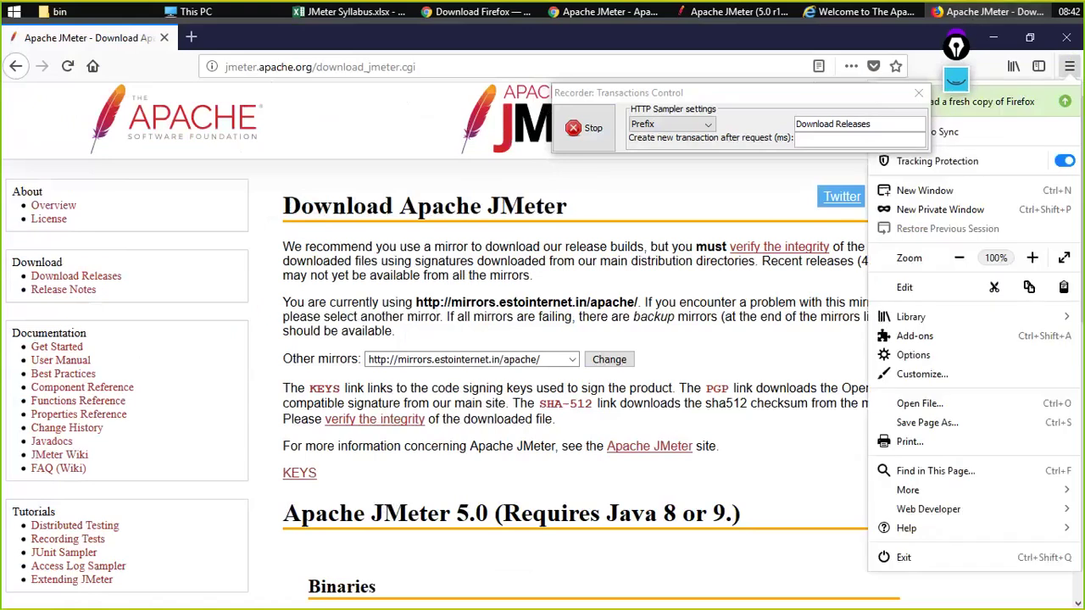
click(913, 355)
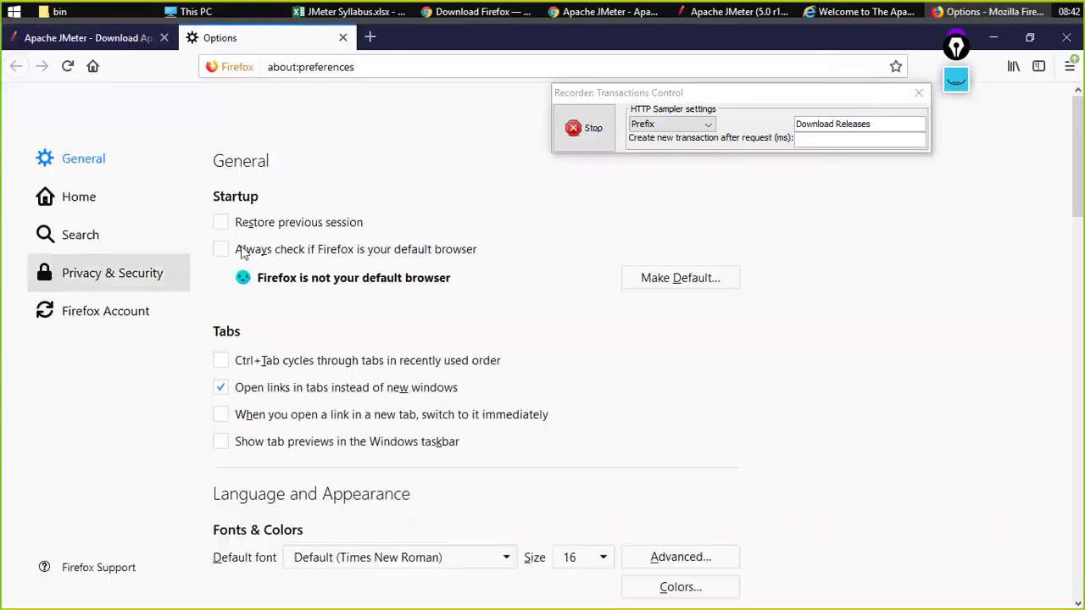
scroll(322, 319, down, 1)
scroll(322, 319, down, 4)
scroll(322, 319, up, 4)
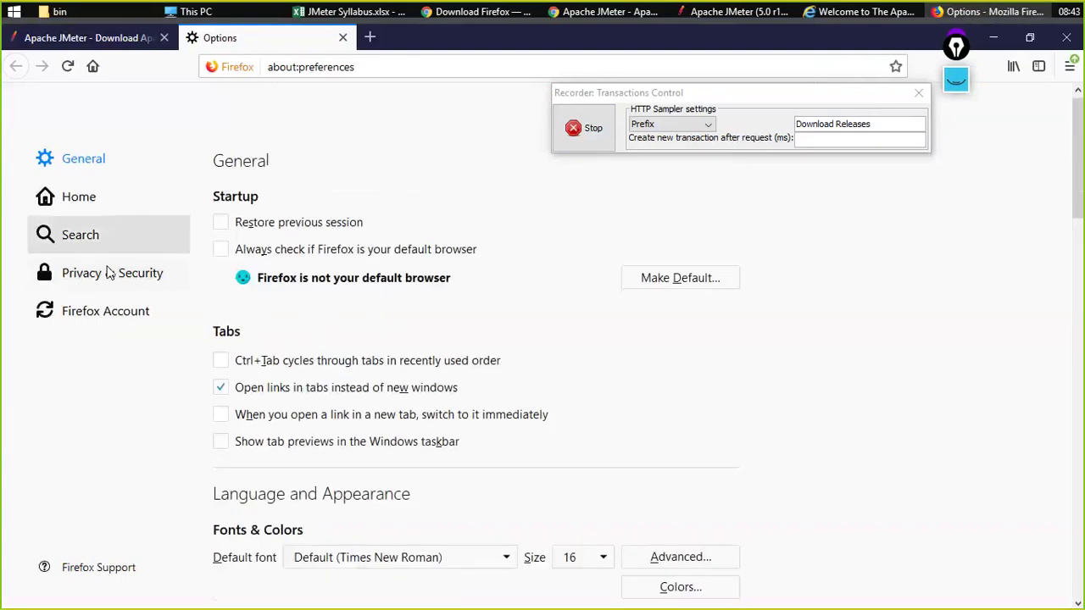
click(105, 280)
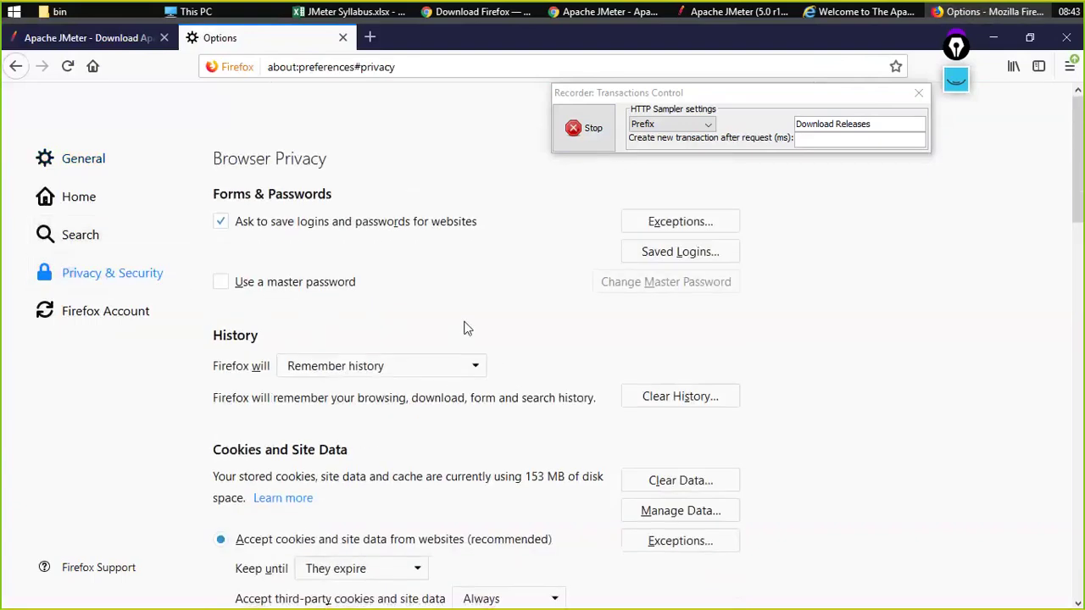
scroll(463, 342, down, 10)
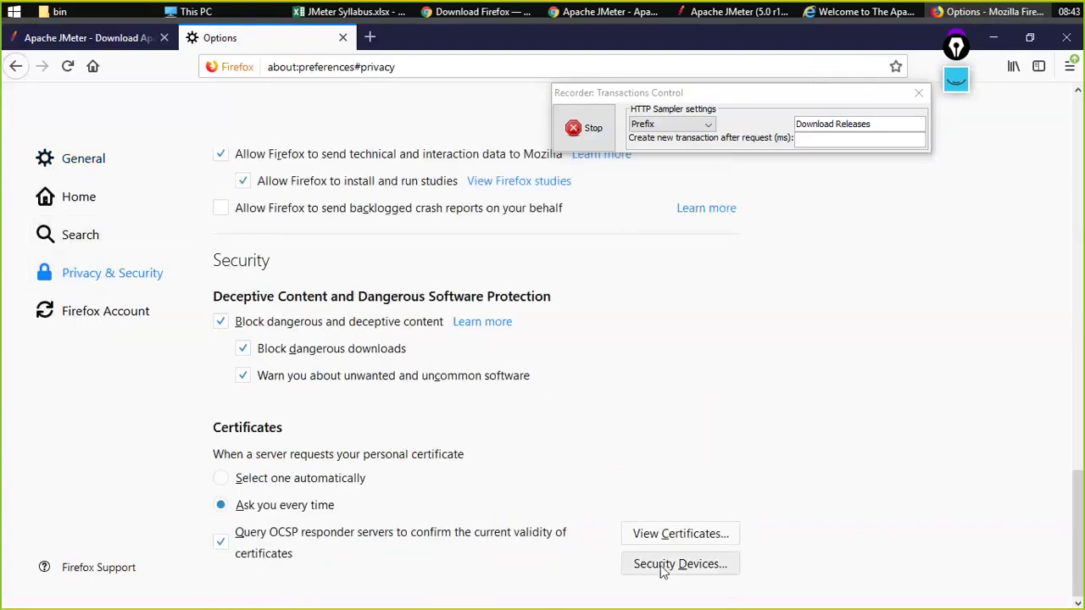
click(670, 540)
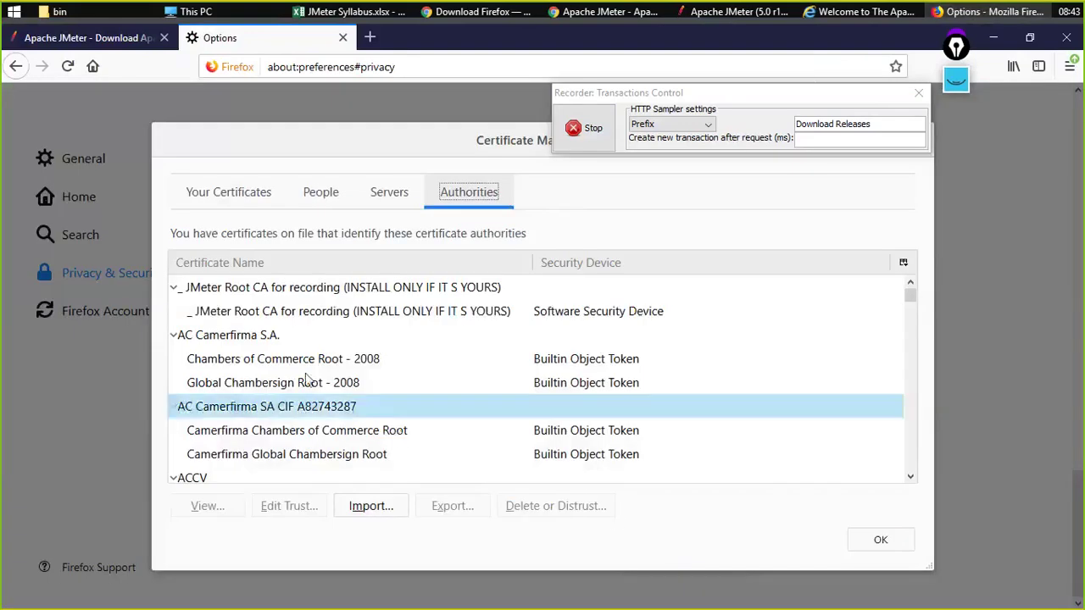
Delete the existing JMeter Root CA for recording certificate from Firefox's list of certificate authorities
click(399, 288)
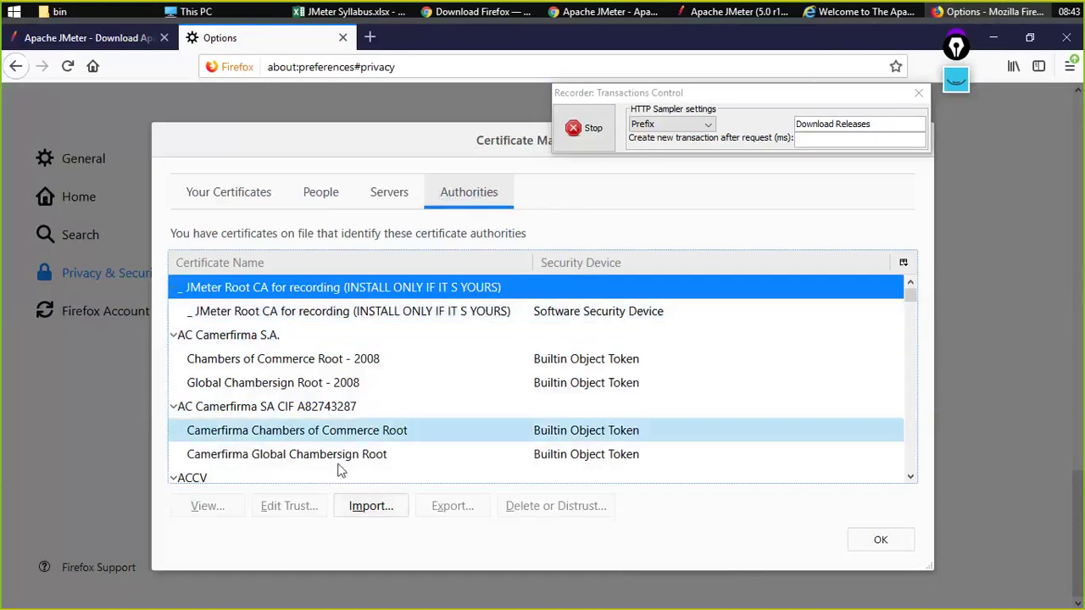
click(379, 311)
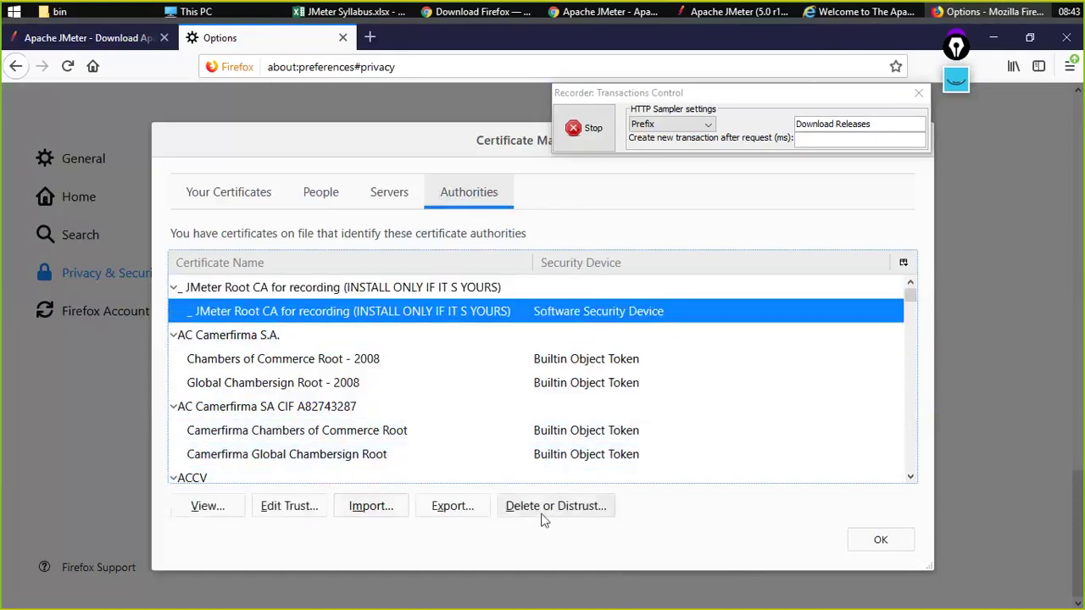
click(547, 512)
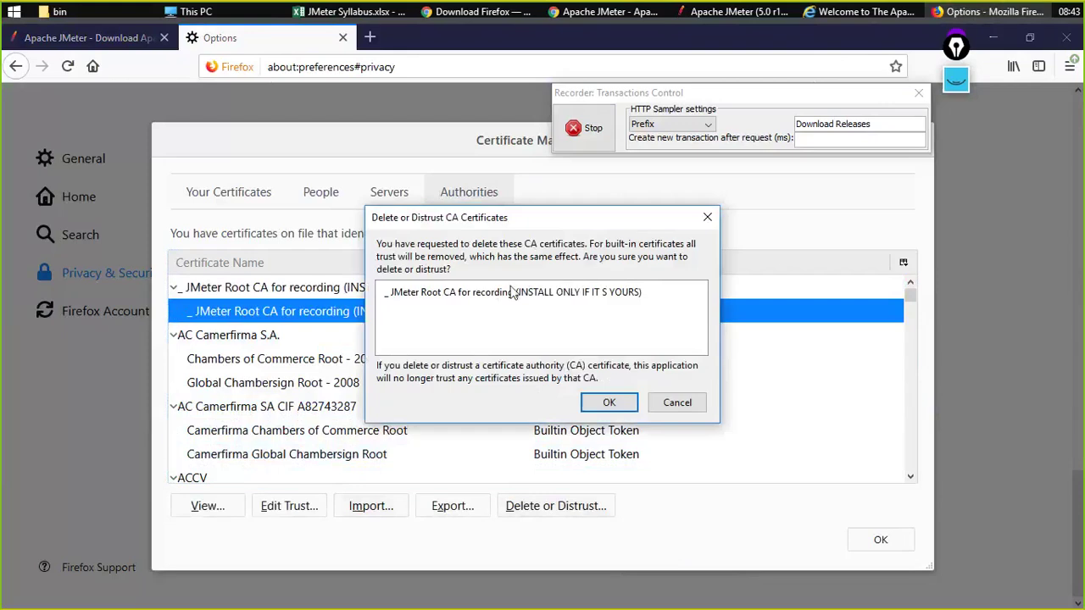
click(617, 401)
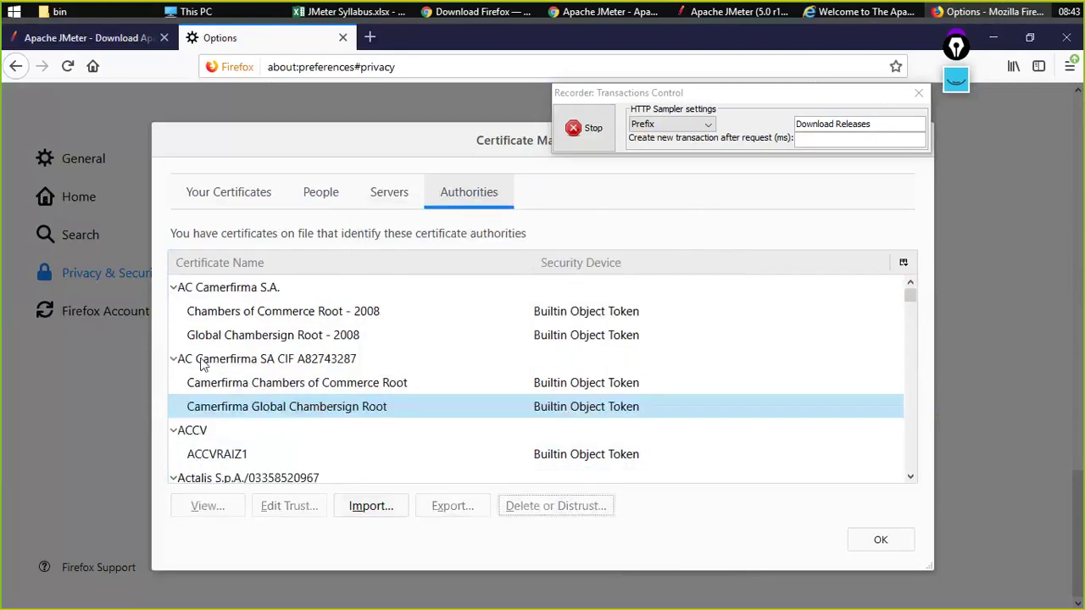
click(240, 289)
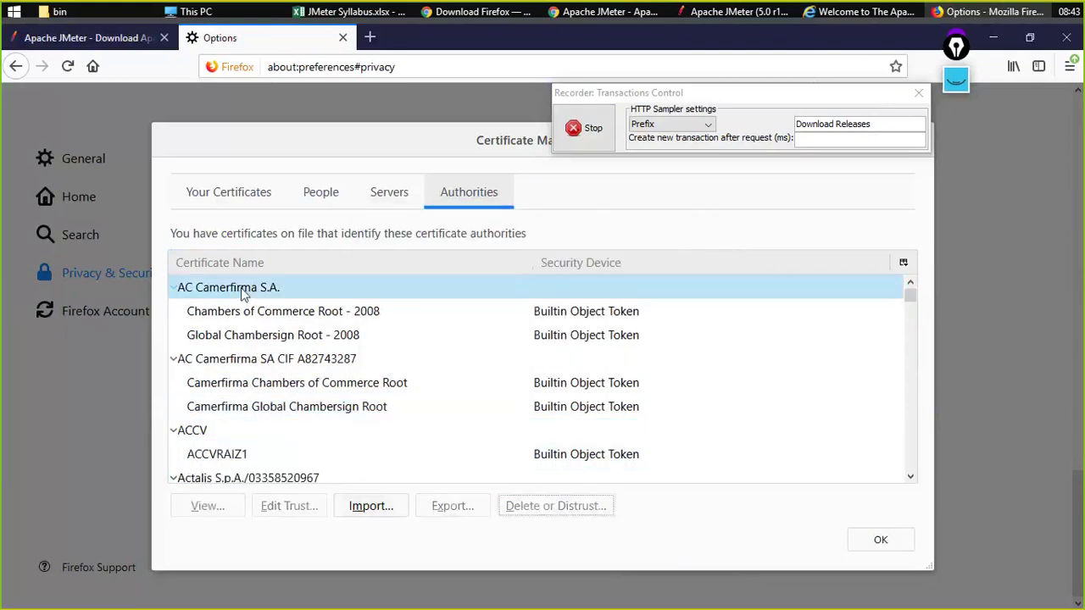
Import ApacheJMeterTemporaryRootCA.crt as an authority certificate from D:\Batch\December 2018\apache-jmeter-5.0\bin
click(378, 517)
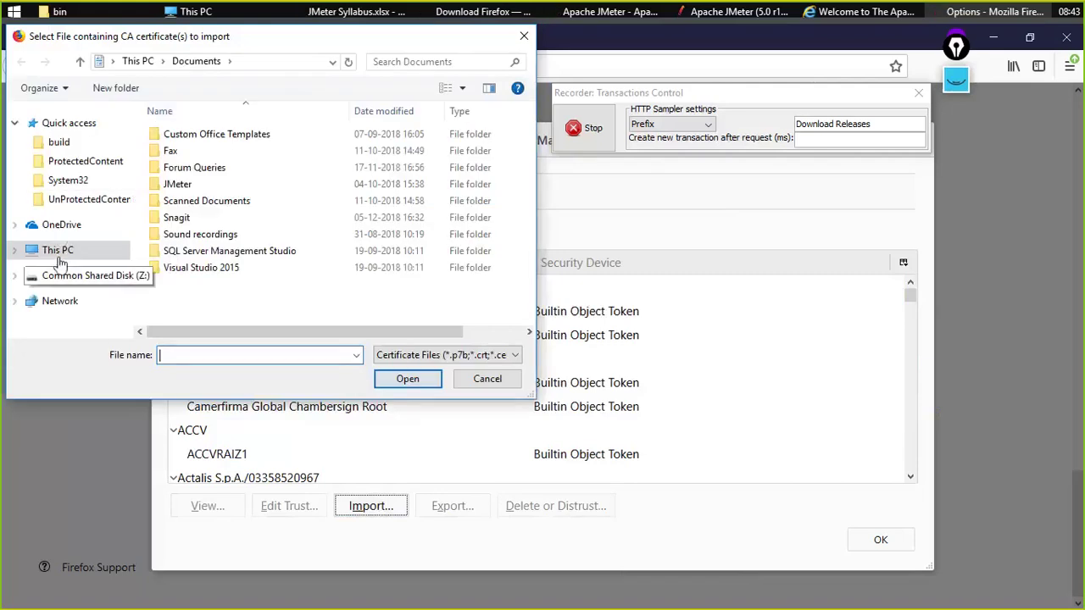
click(57, 250)
scroll(292, 256, down, 8)
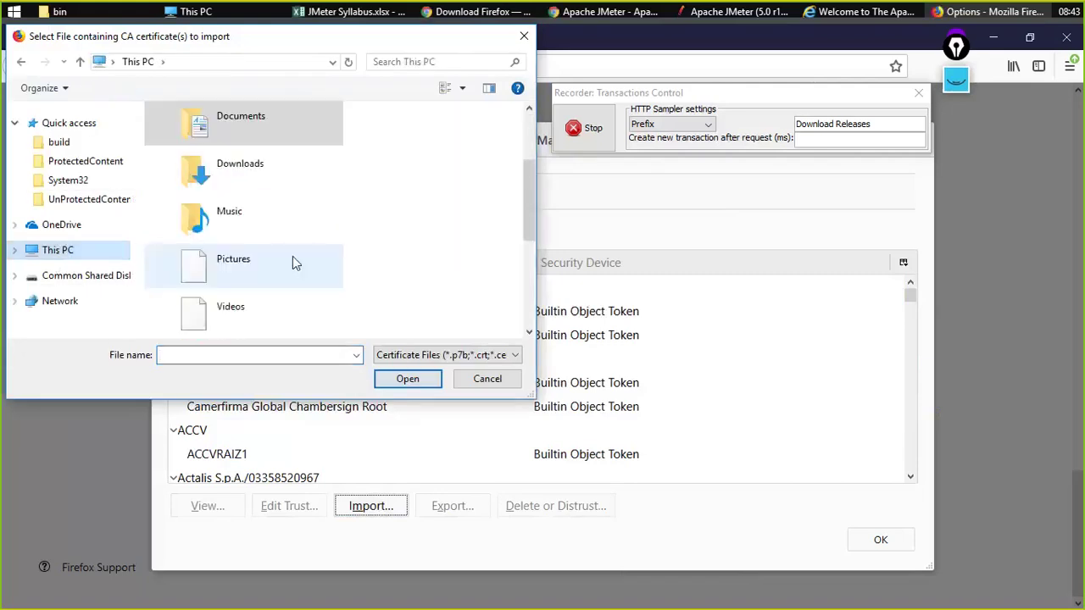
scroll(280, 192, up, 6)
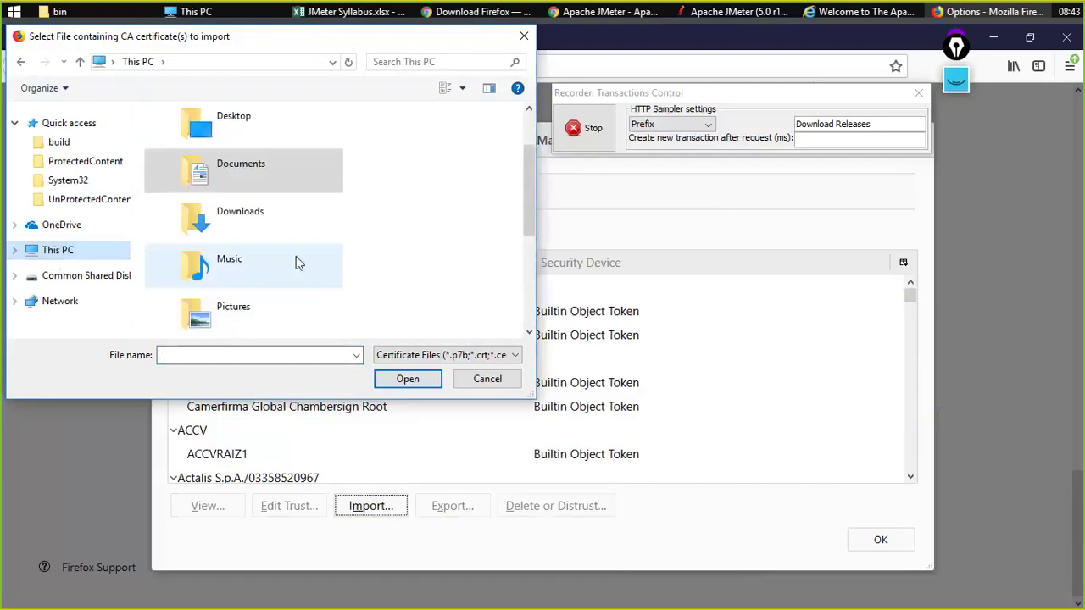
scroll(296, 264, down, 5)
double_click(296, 265)
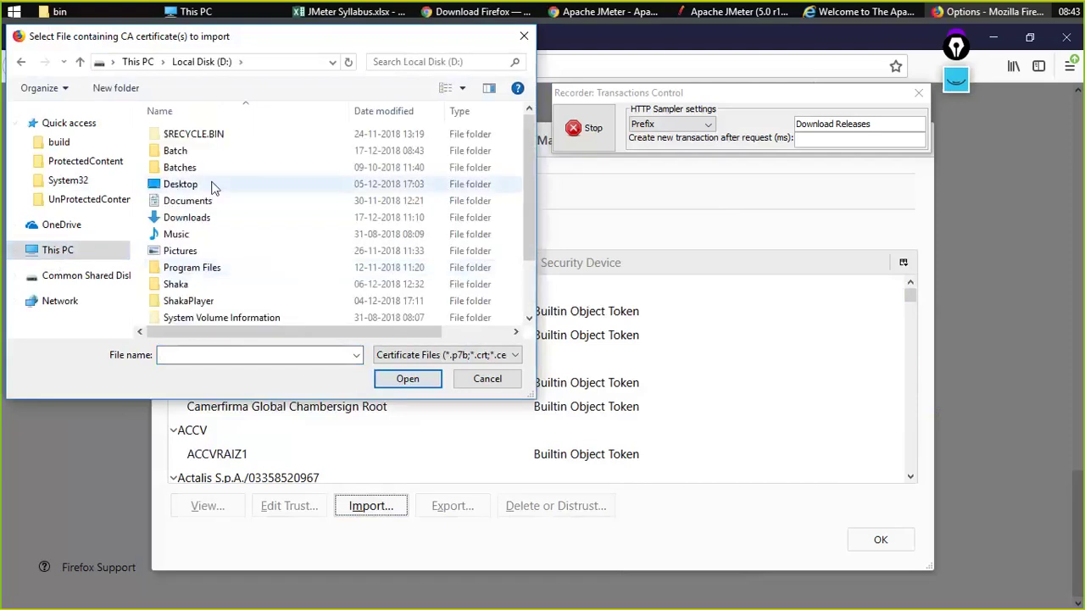
double_click(199, 153)
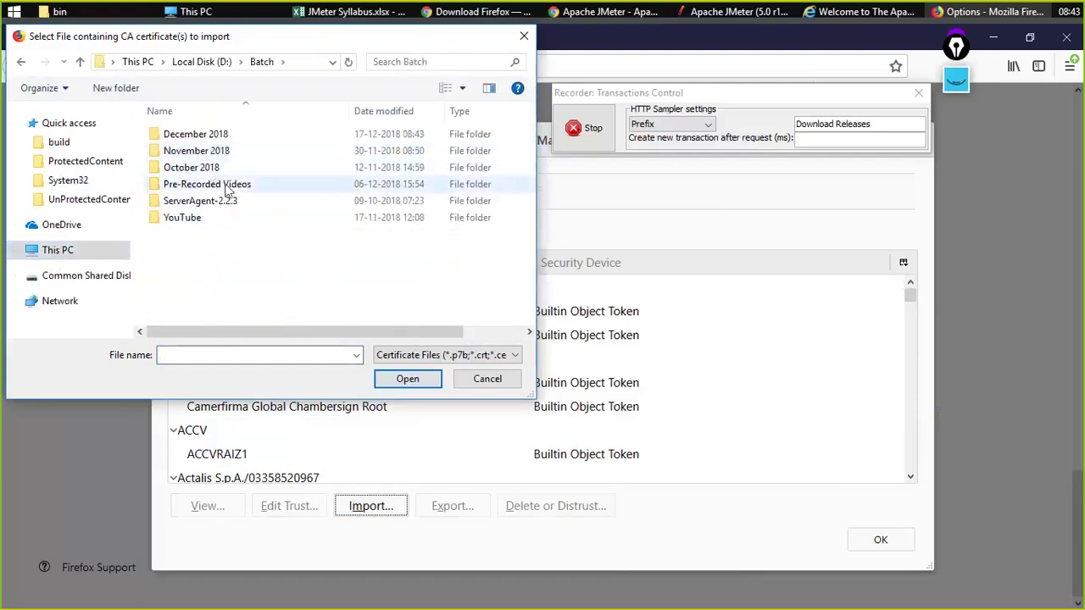
double_click(217, 140)
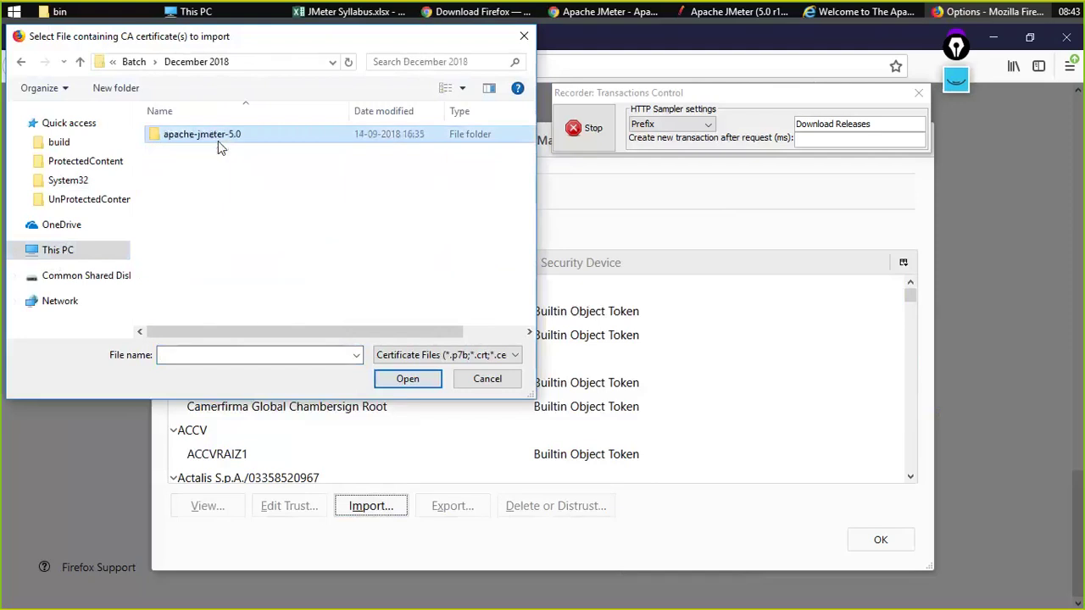
double_click(218, 140)
double_click(191, 137)
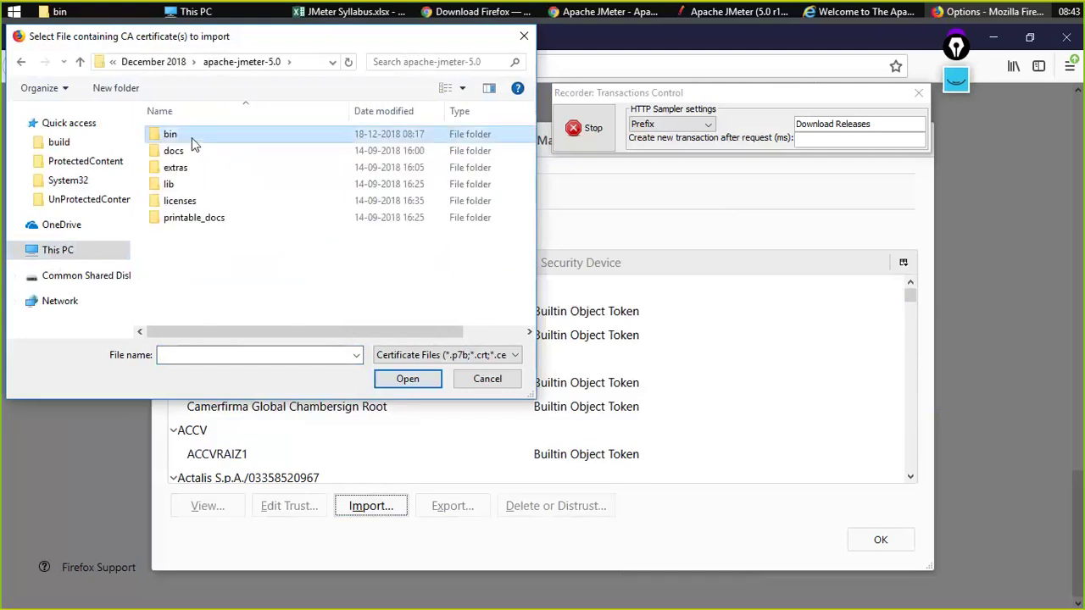
click(241, 185)
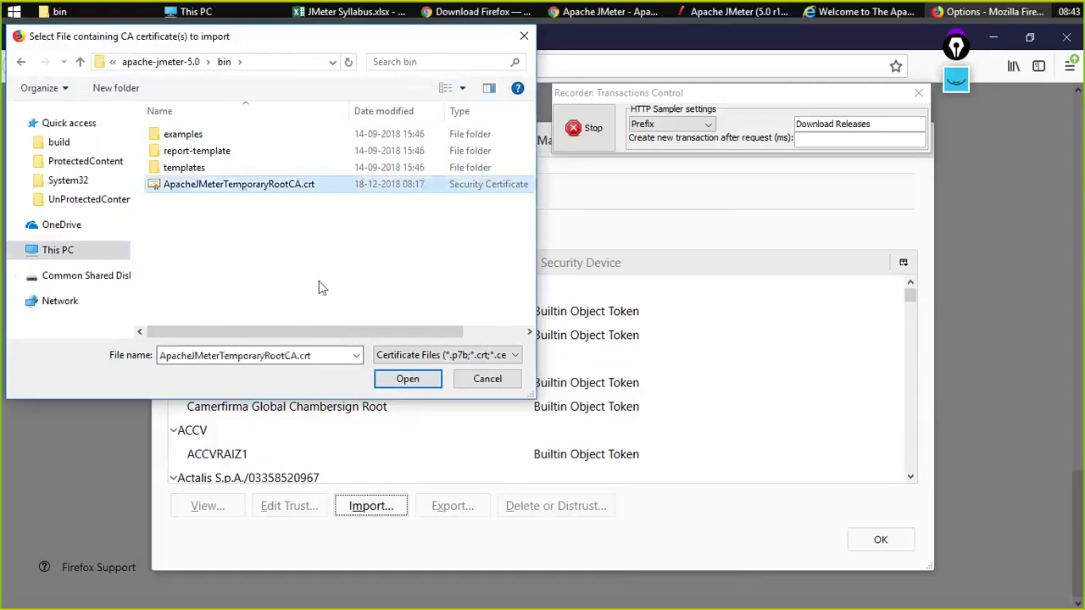
click(408, 379)
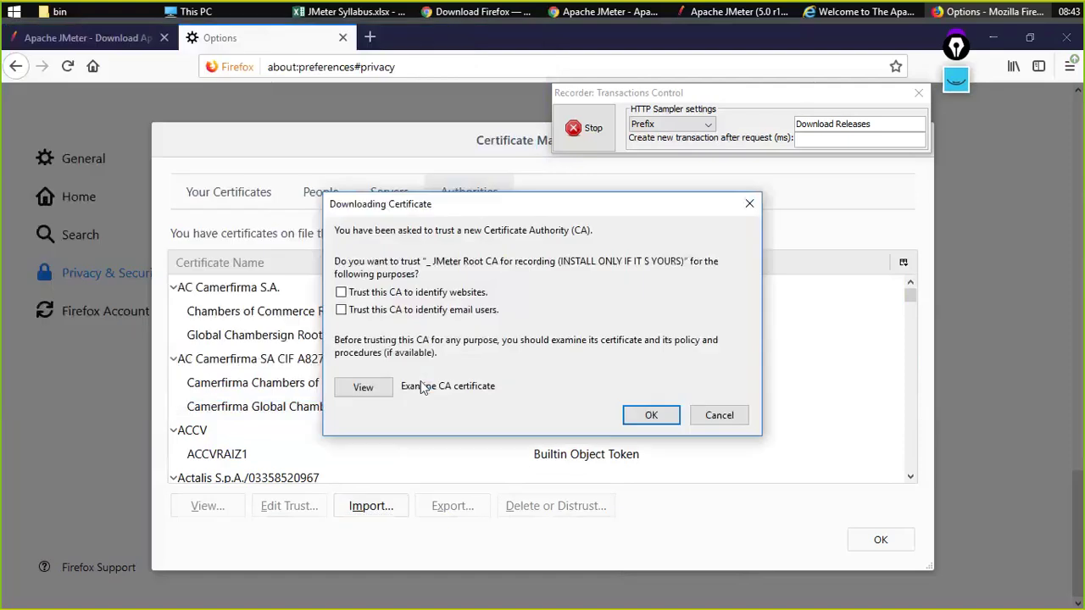
Trust the JMeter root CA to identify websites and email users, then finish the import and close the certificate manager
click(342, 293)
click(341, 311)
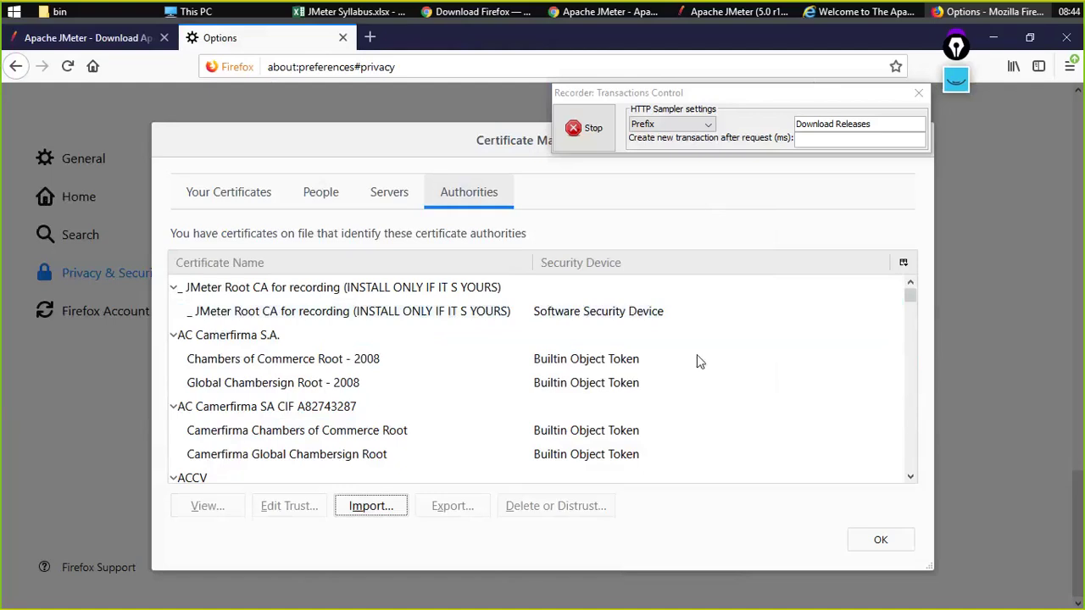
click(881, 539)
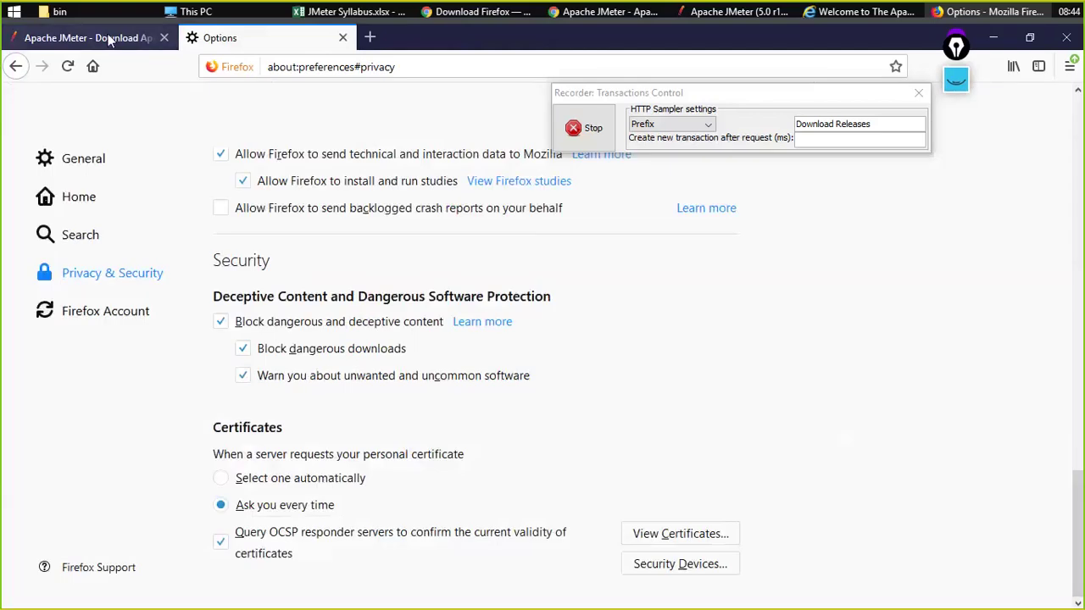
click(109, 40)
drag(313, 68, 311, 69)
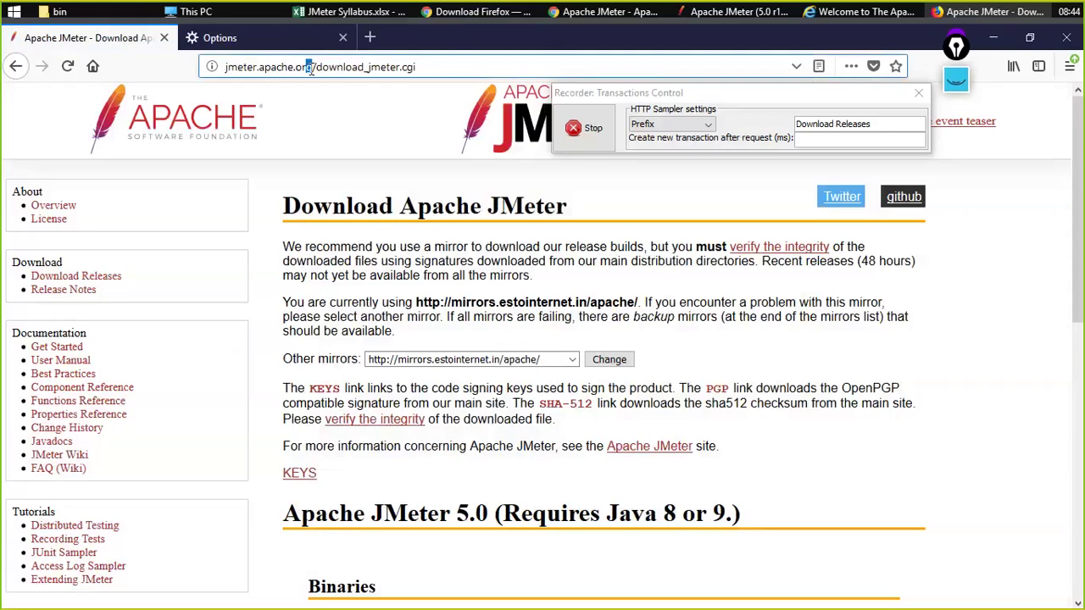
double_click(361, 67)
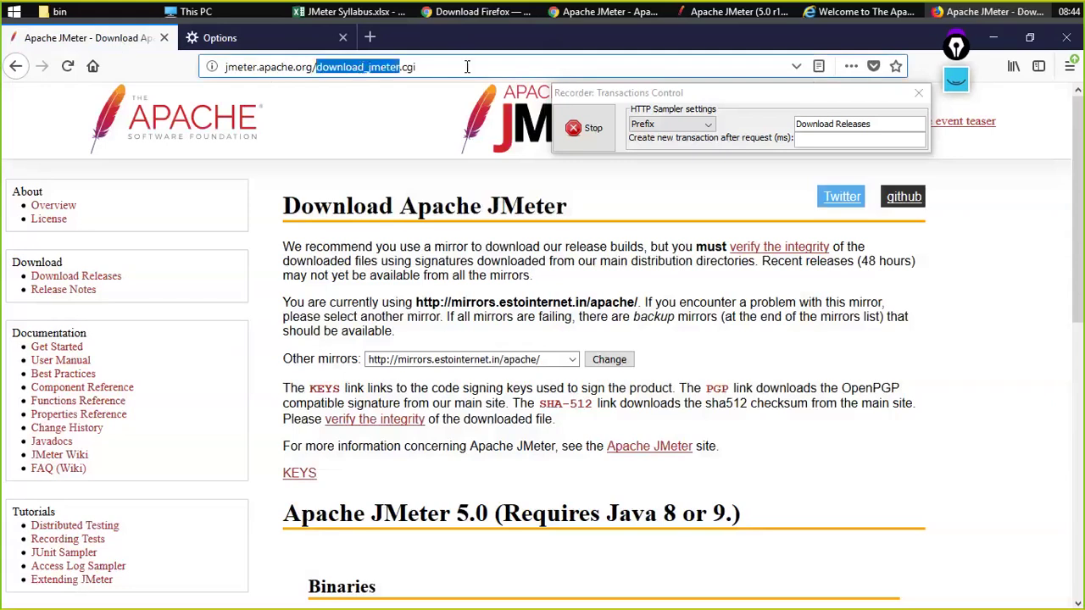
click(500, 64)
key(ctrl+a)
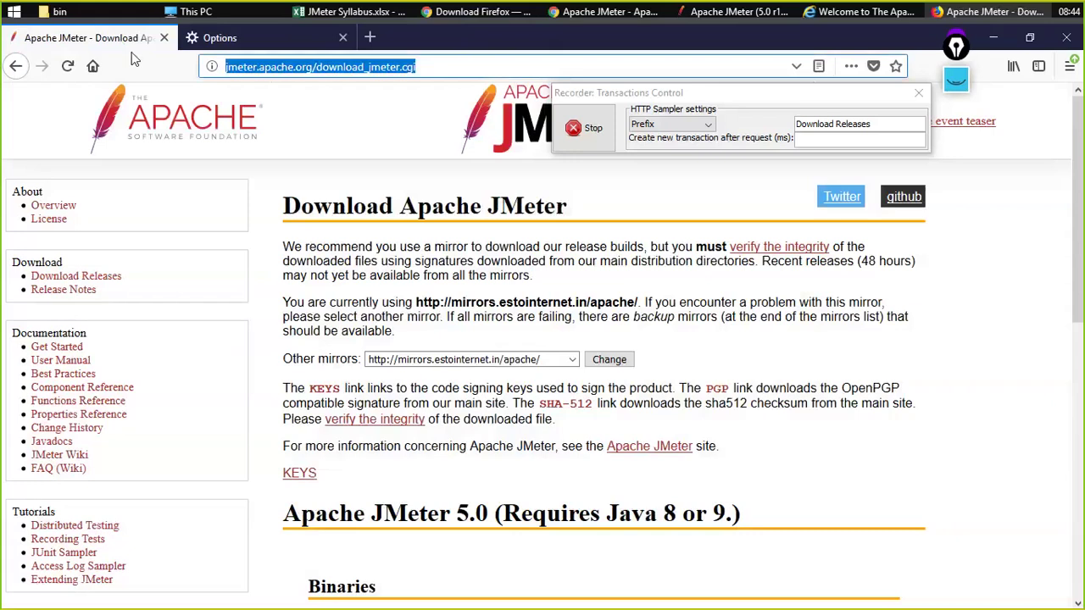
text(www.amazon.in)
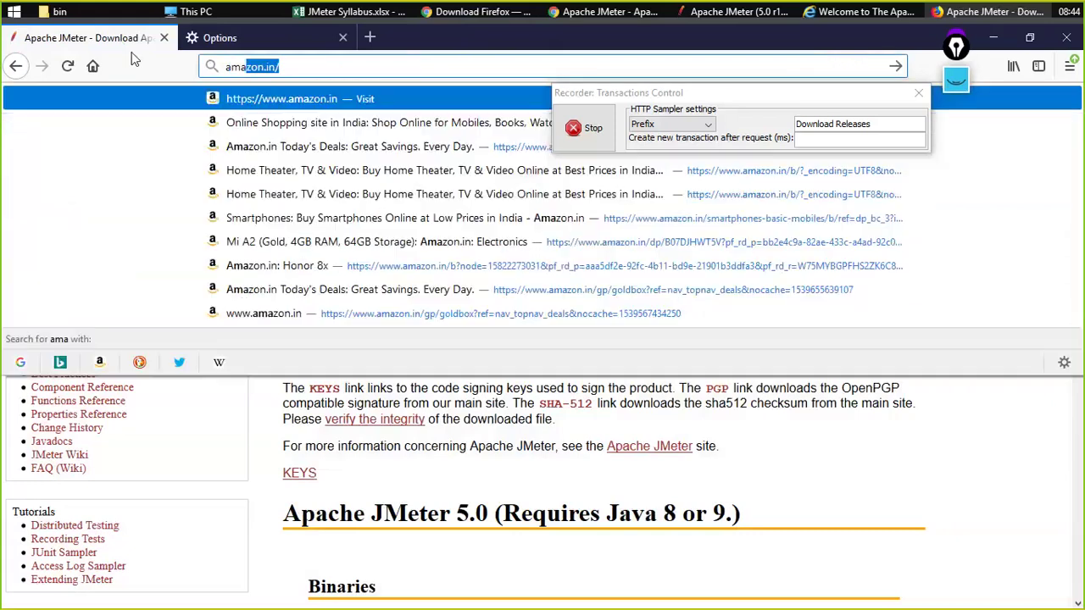
key(Return)
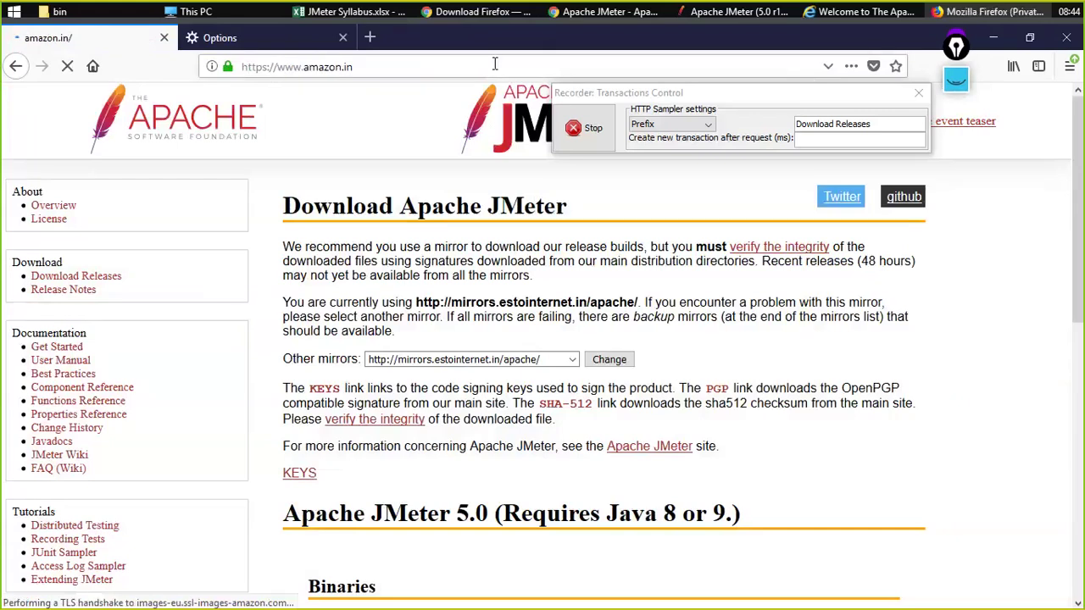
Switch to JMeter, expand the last recorded controller under Automated Recorder, and examine its first request's server name and protocol
click(732, 12)
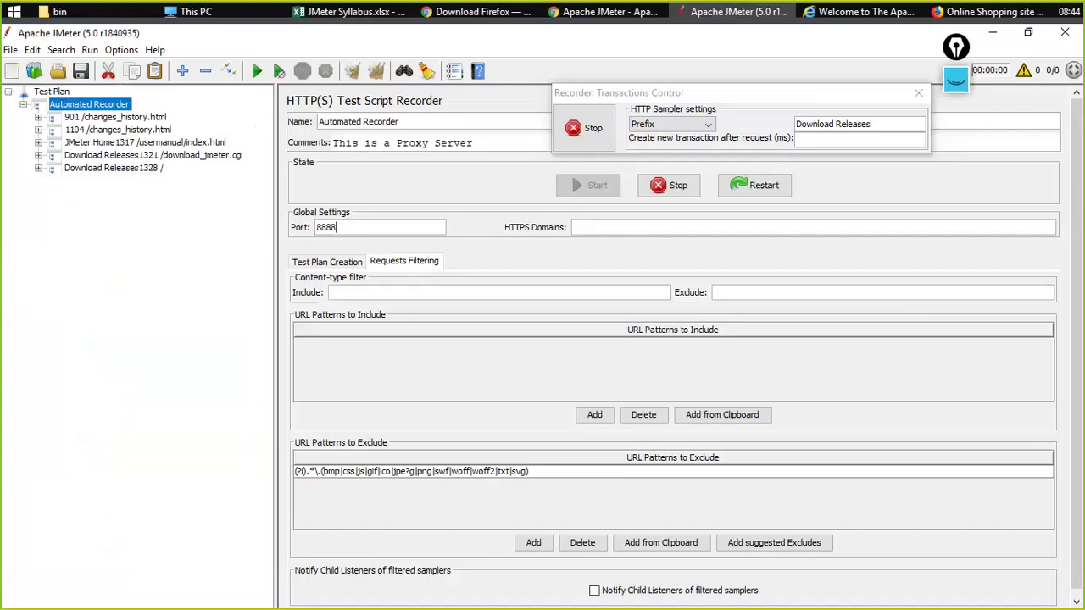
click(124, 168)
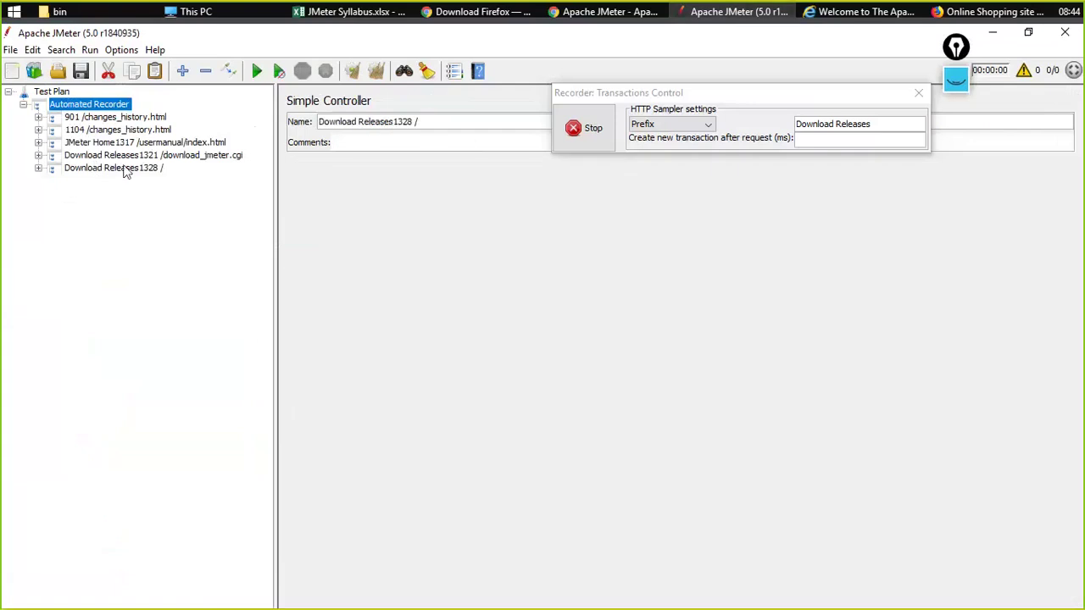
click(38, 169)
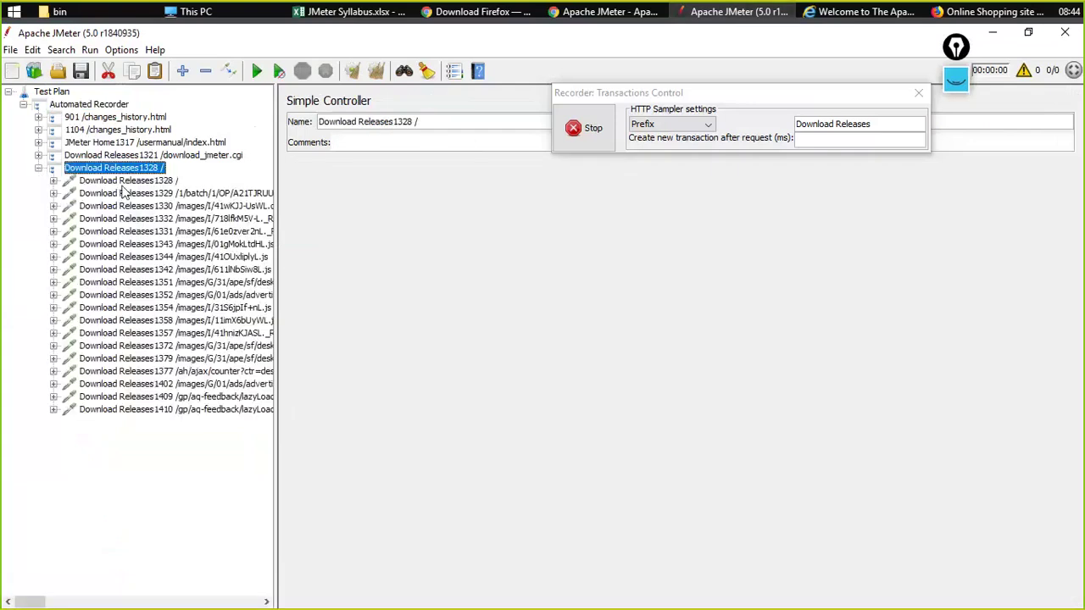
click(123, 183)
drag(630, 201, 532, 197)
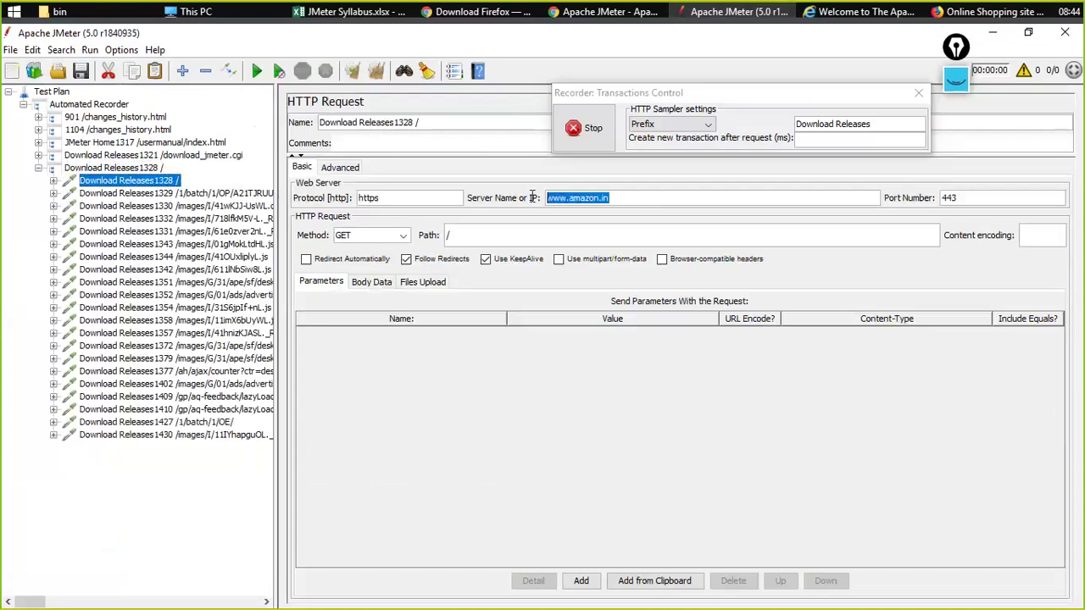
click(440, 201)
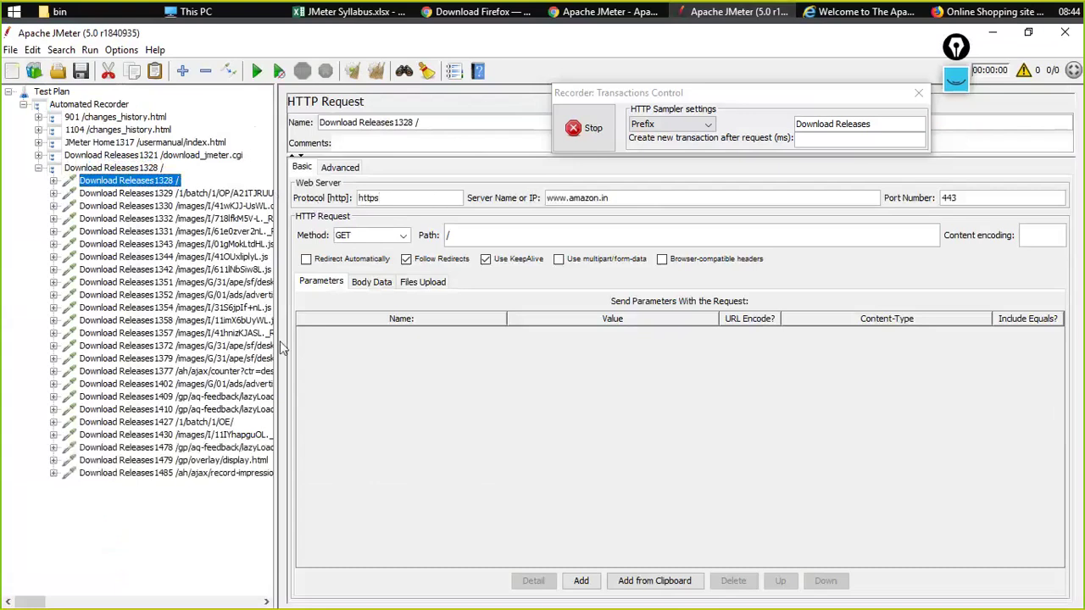
drag(276, 347, 278, 314)
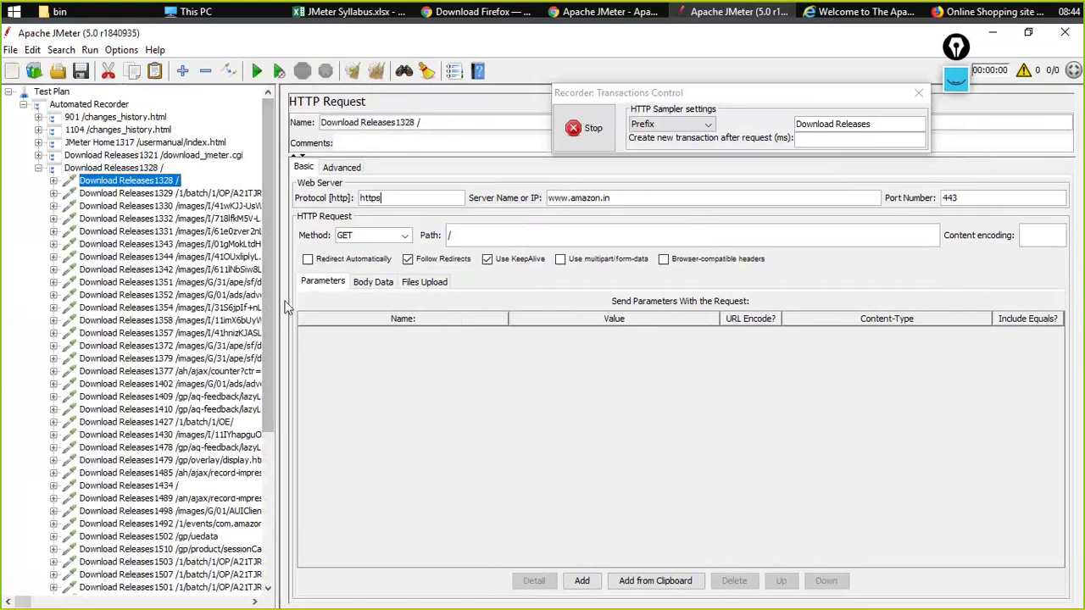
Widen the test plan tree, then switch to Firefox and open amazon.in's Amazon Pay page, highlighting https in its address
drag(277, 303, 409, 303)
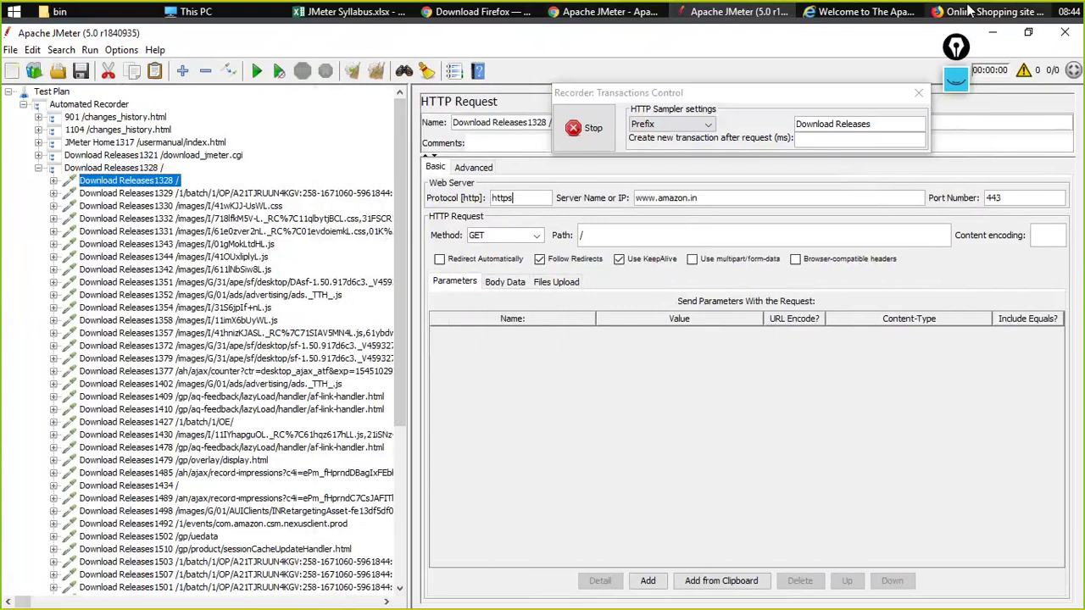
click(969, 10)
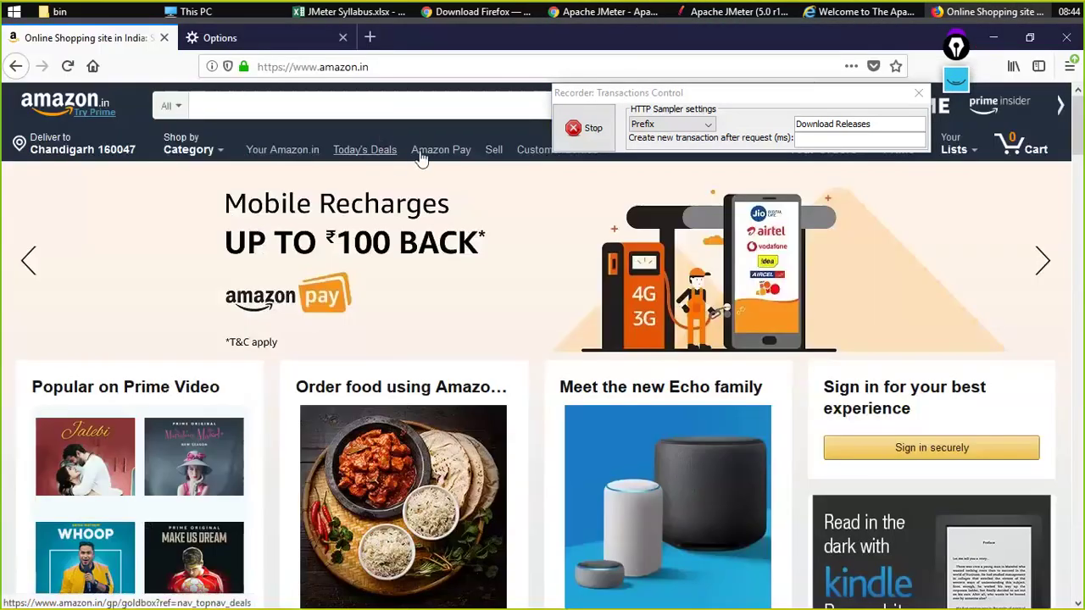
click(428, 159)
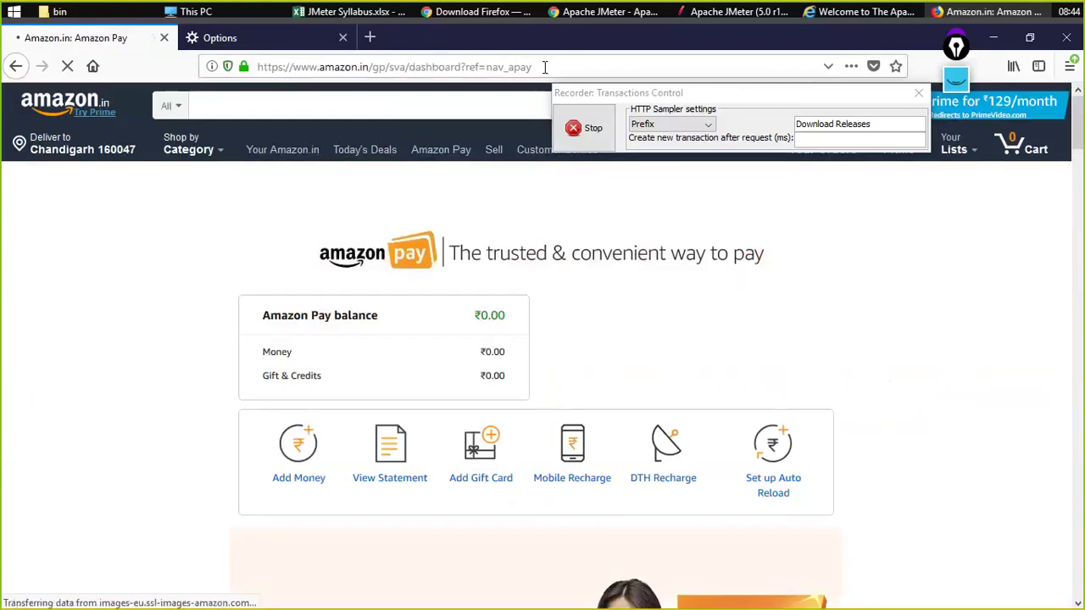
click(283, 67)
double_click(272, 67)
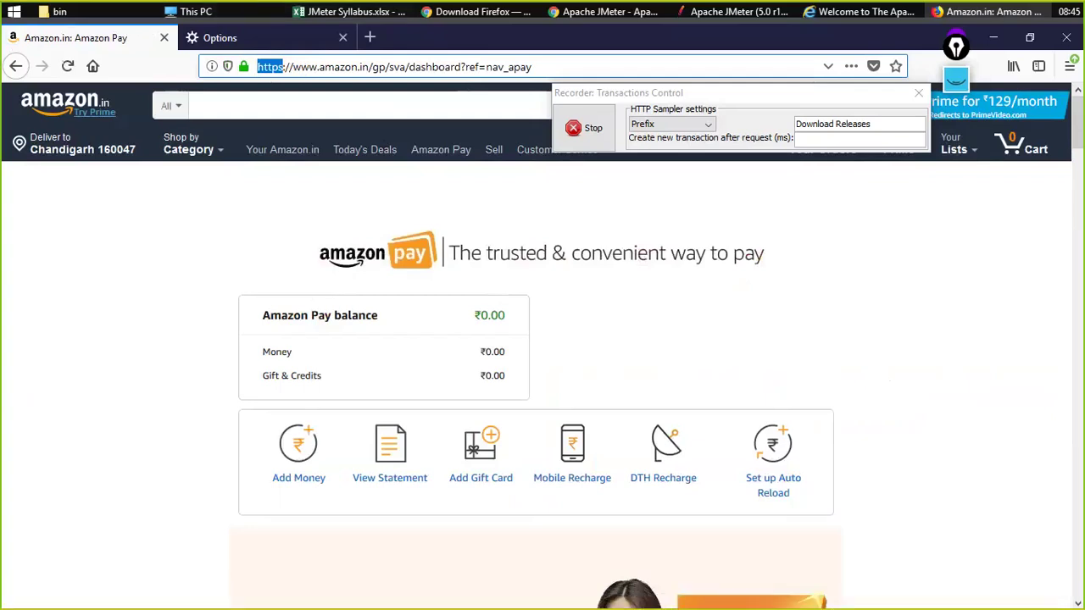
Switch to JMeter Syllabus.xlsx in Excel and review the Day 2 topics on HTTPS recording, tunneling and non test elements
key(alt+Tab)
click(286, 420)
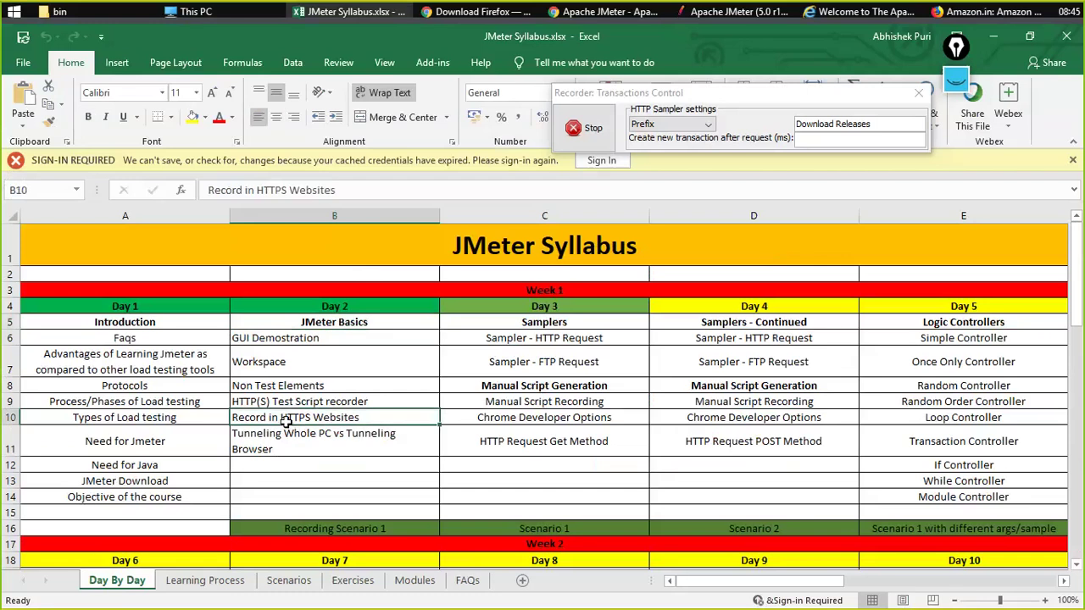
click(362, 448)
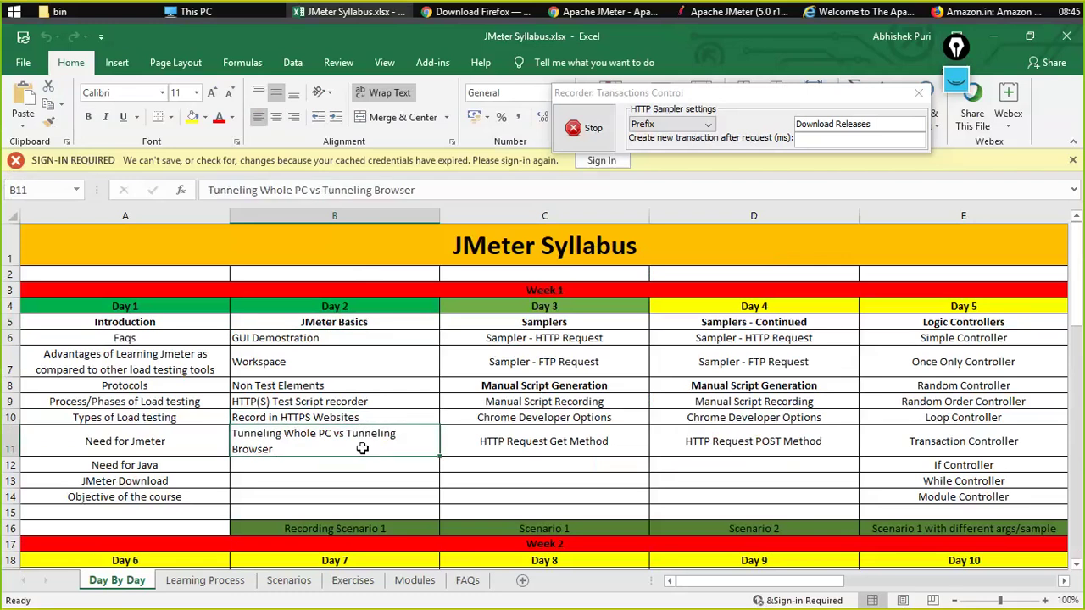
click(287, 391)
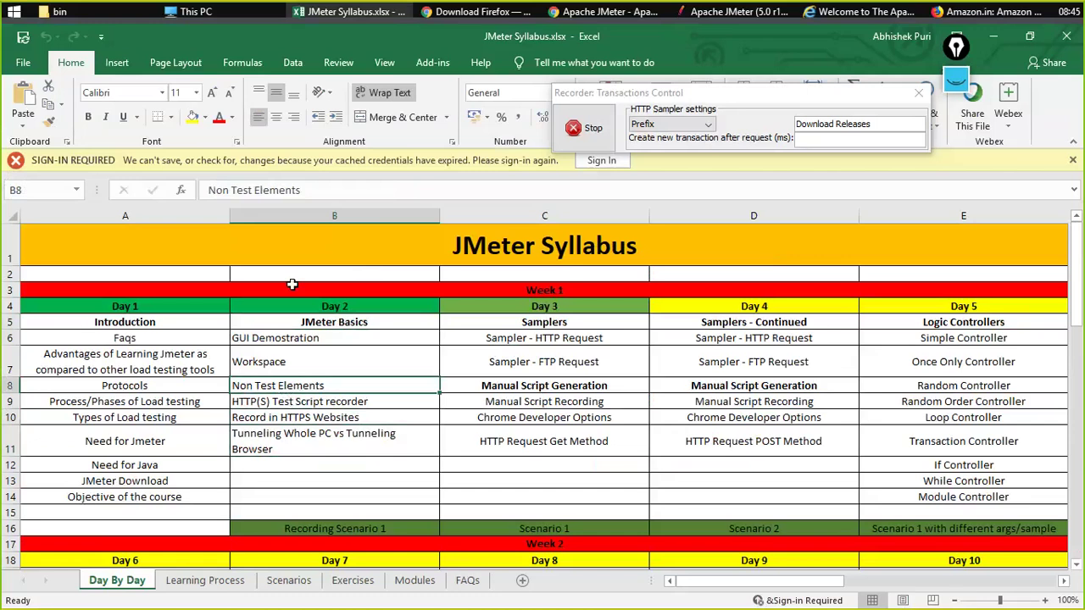
Switch to JMeter and look through the requests recorded from amazon.in under the Automated Recorder controller
click(723, 11)
scroll(123, 179, down, 1)
scroll(123, 181, down, 15)
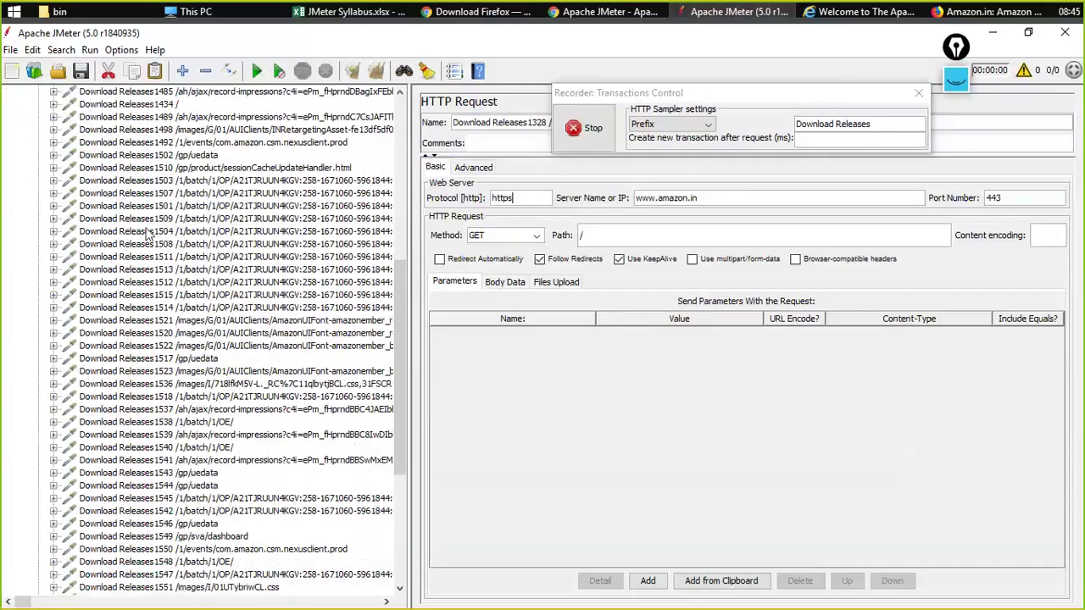
scroll(195, 318, up, 16)
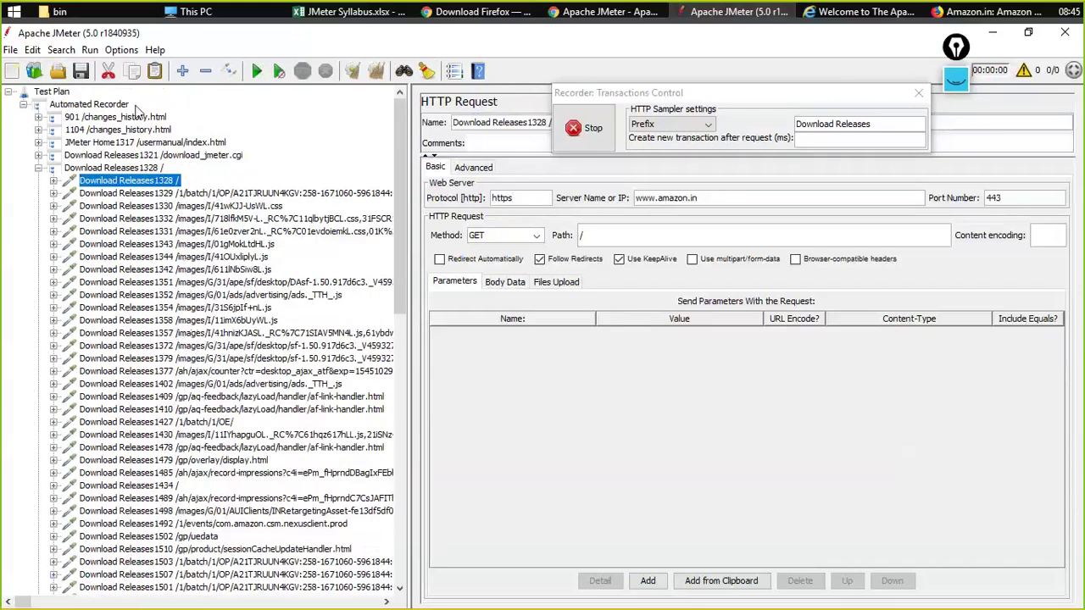
Start saving the test plan and replace the suggested file name with Day 2
click(81, 76)
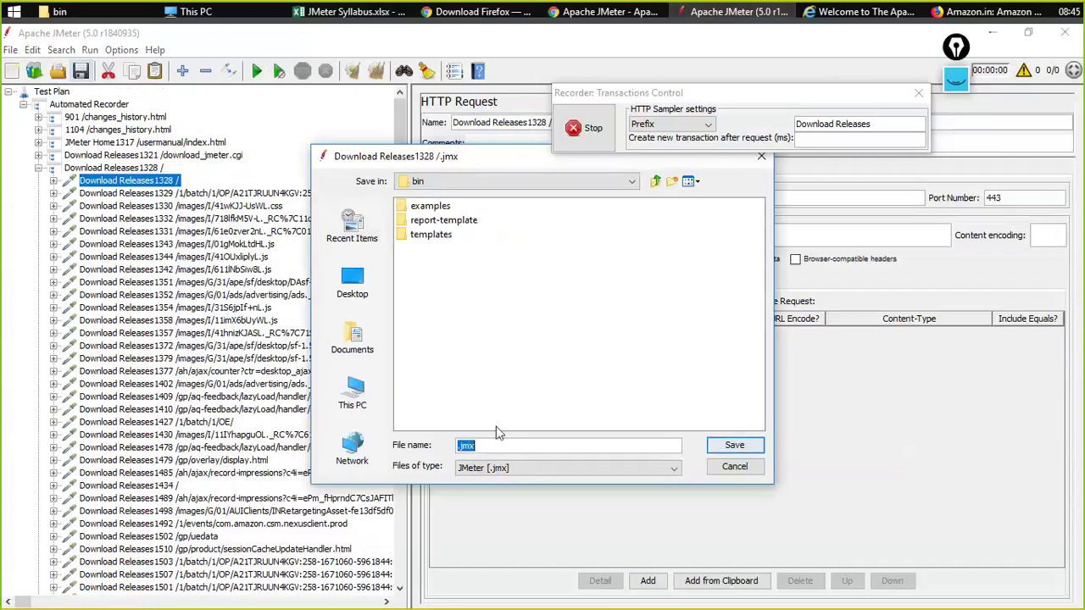
click(500, 454)
drag(501, 453, 400, 442)
key(BackSpace)
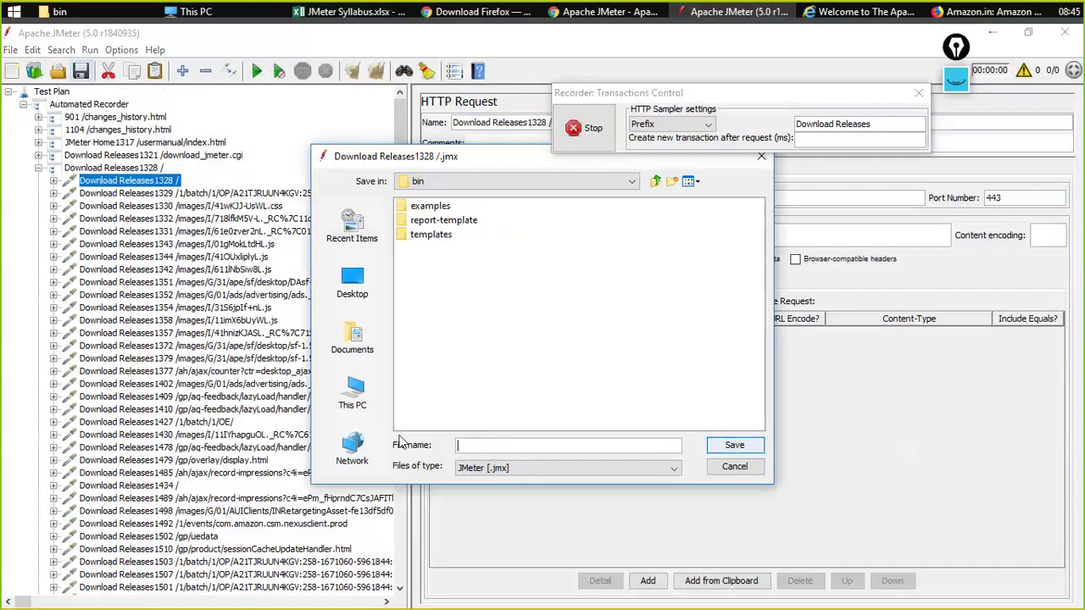
text(Day 2)
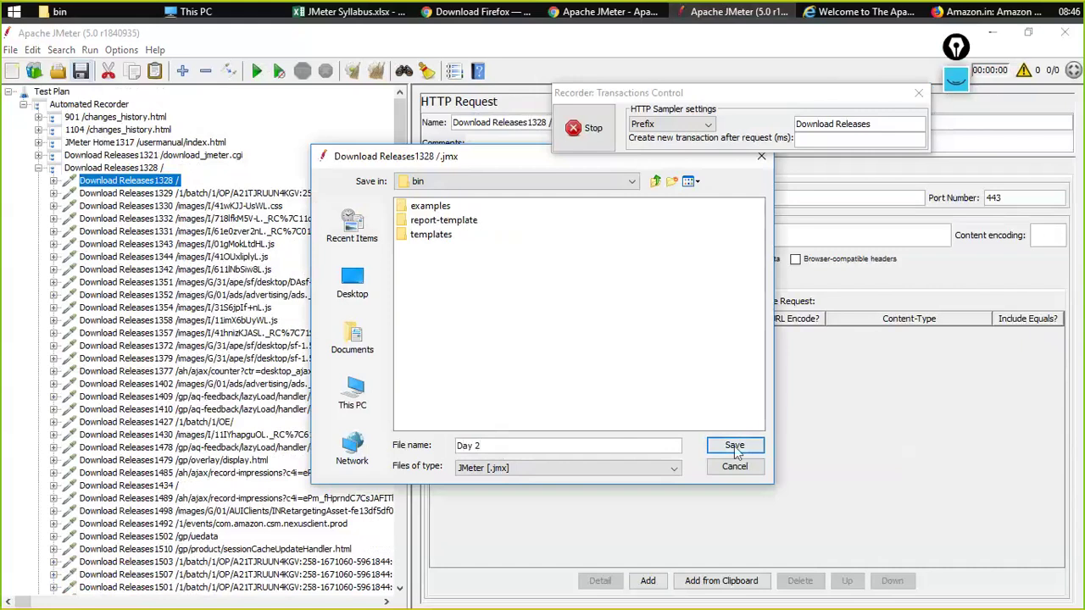
Create a JMX Files folder inside December 2018 and save the test plan in it
click(655, 182)
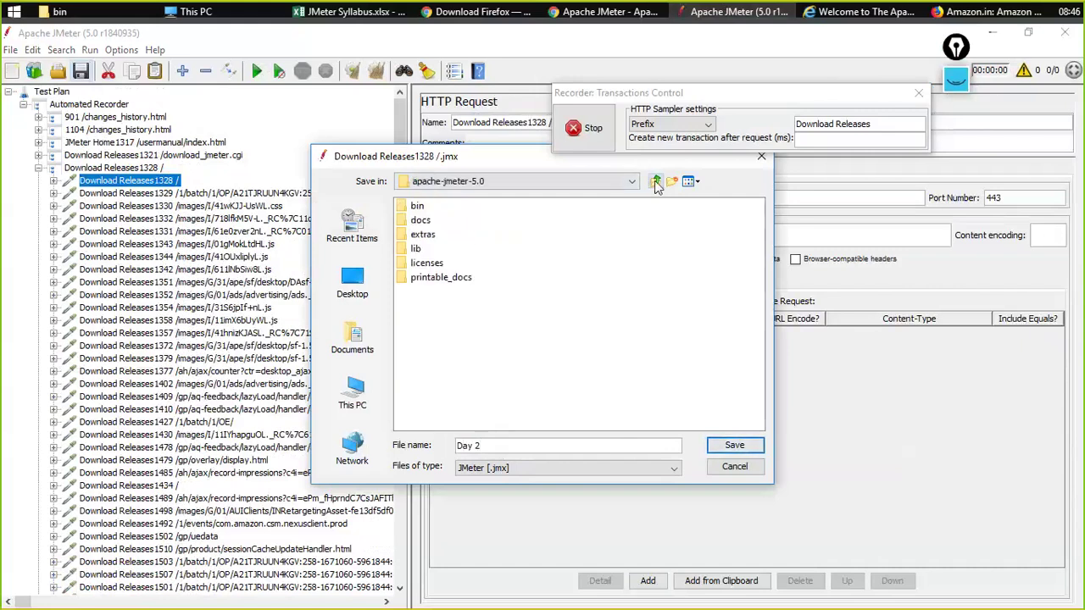
click(655, 182)
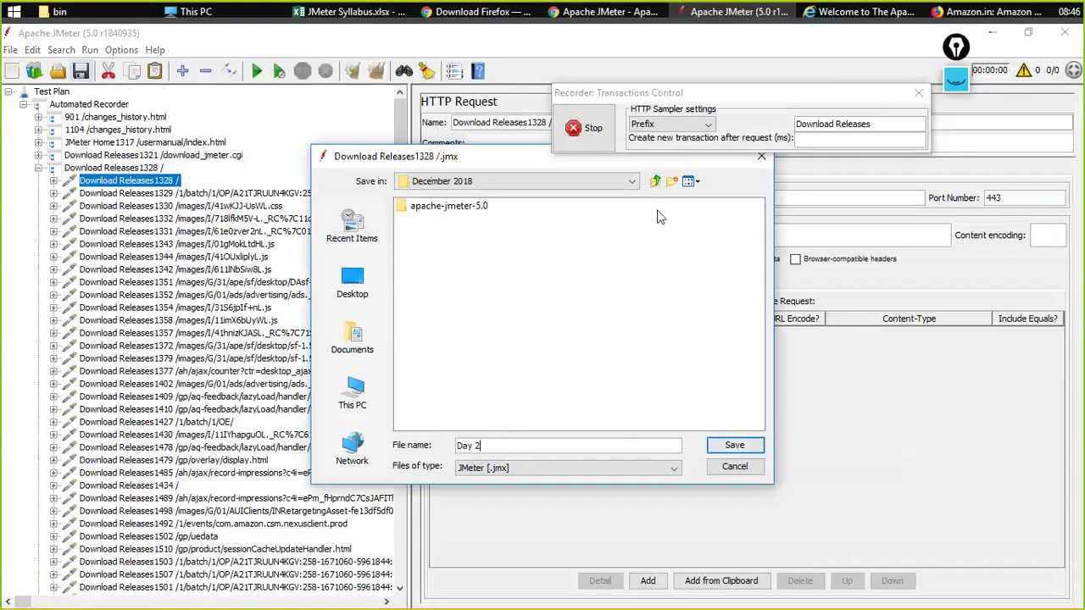
click(670, 182)
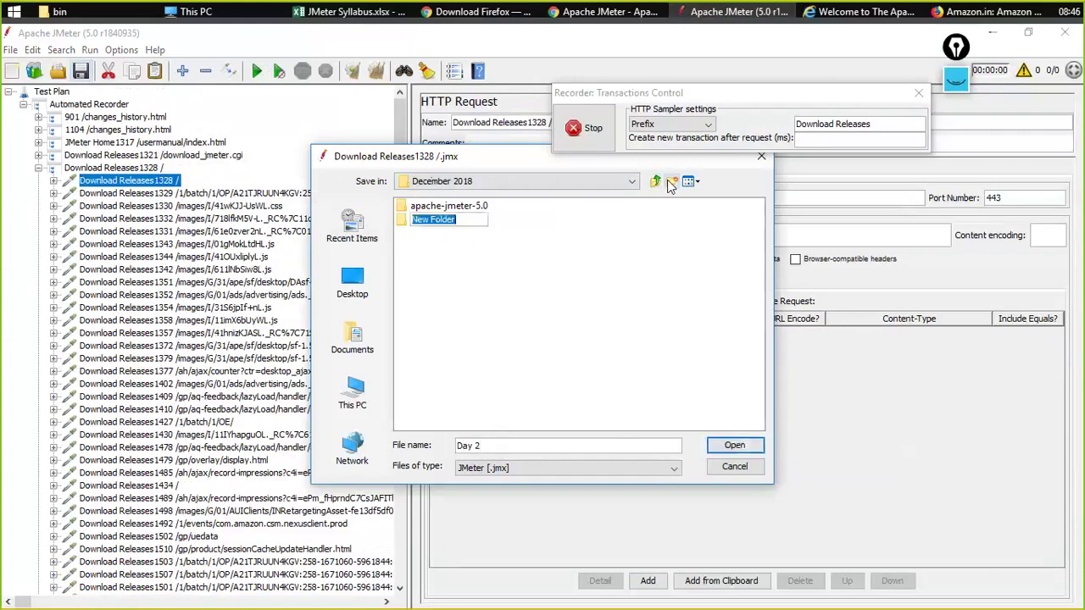
key(BackSpace)
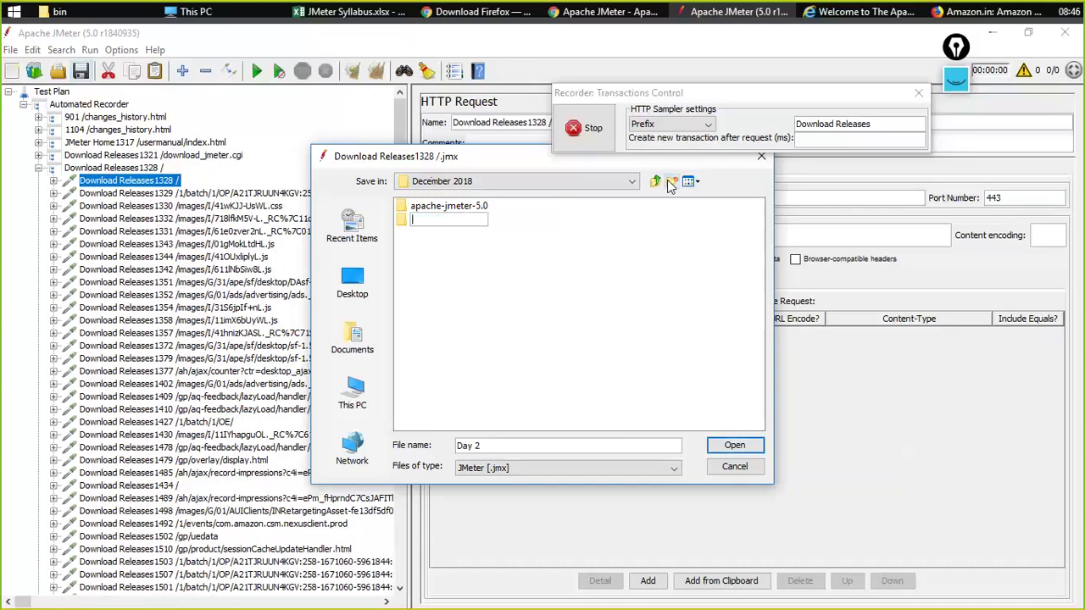
text(JMX Files)
key(Return)
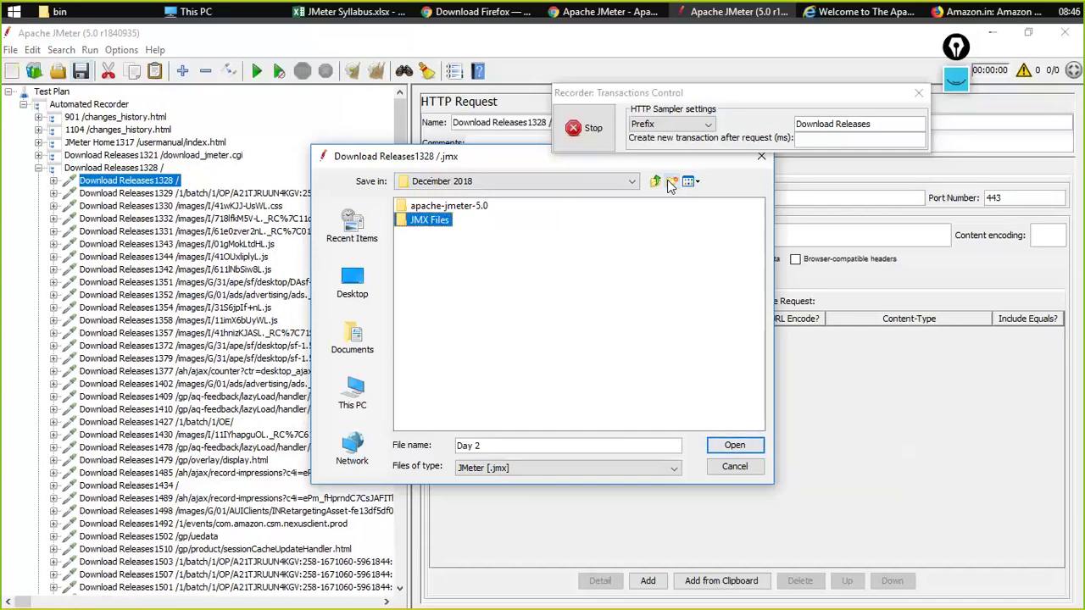
double_click(444, 221)
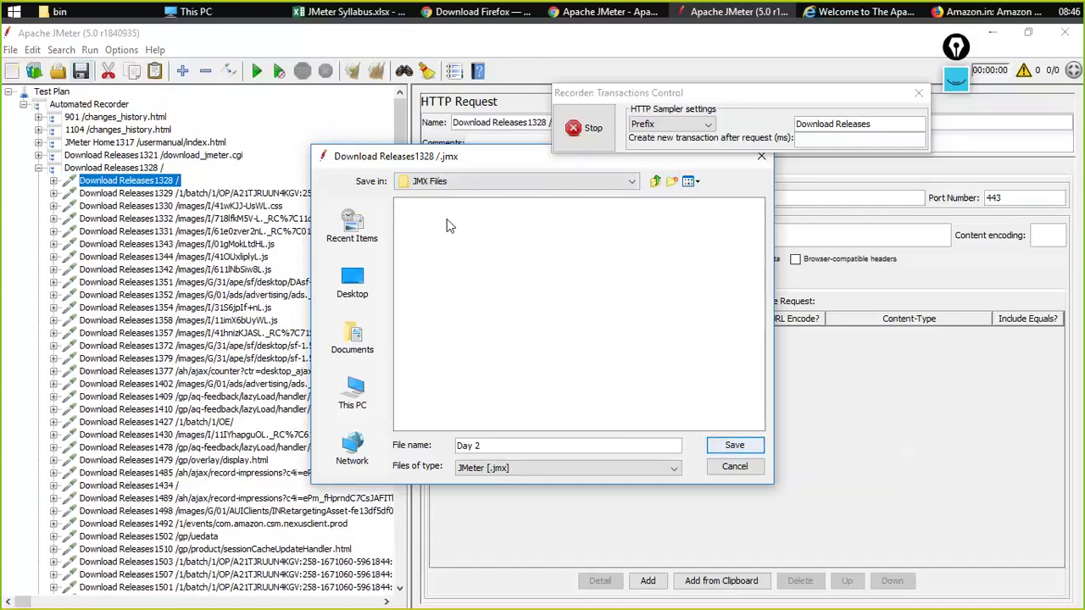
click(736, 445)
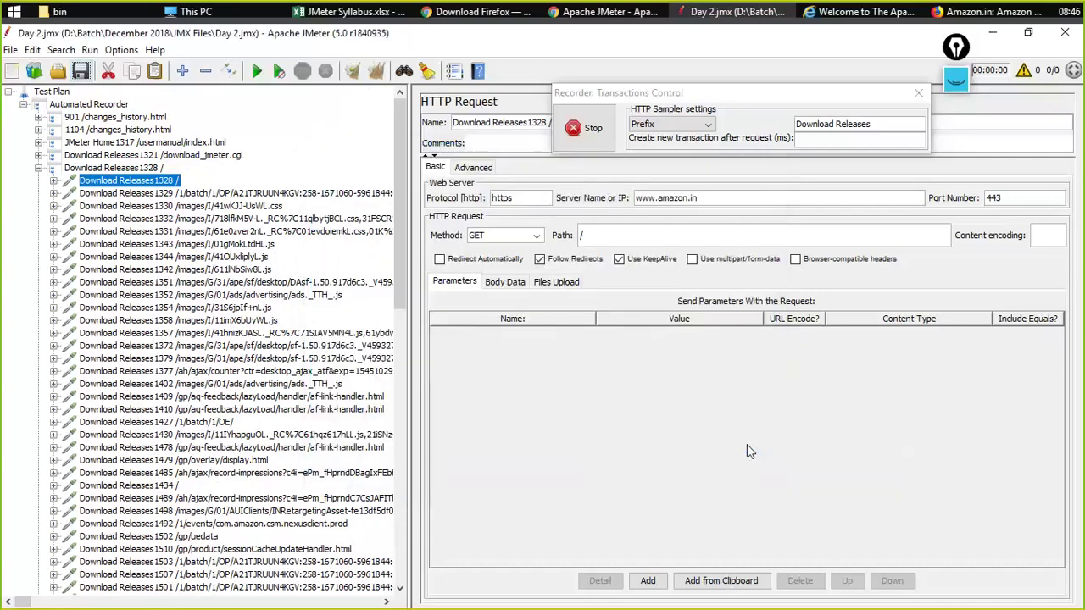
In File Explorer, browse to D:\Batch\December 2018\JMX Files, try opening Day 2.jmx directly, and dismiss the app chooser
key(super+e)
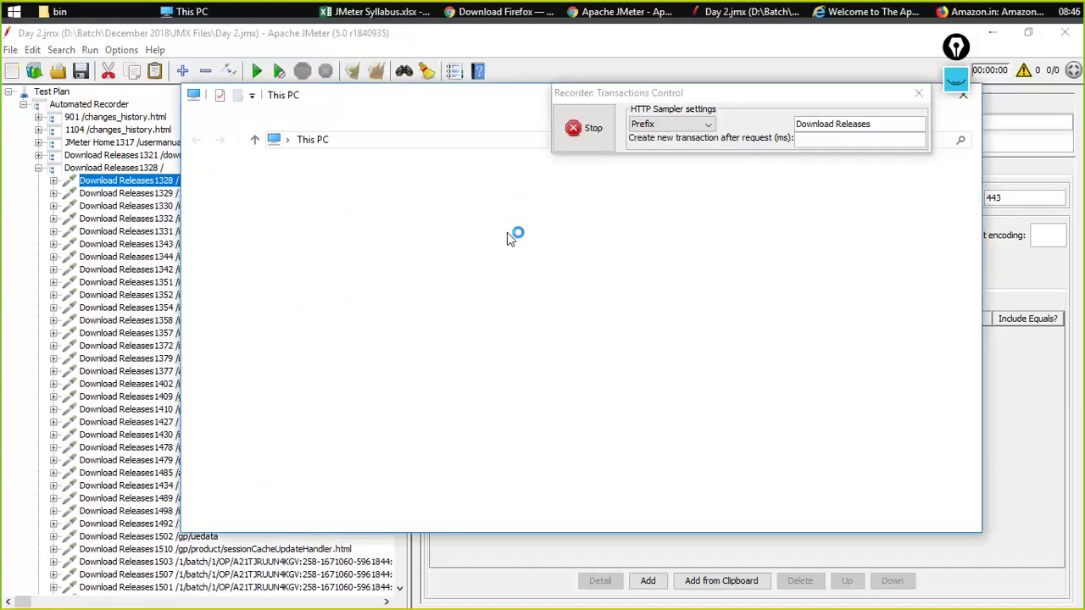
double_click(594, 345)
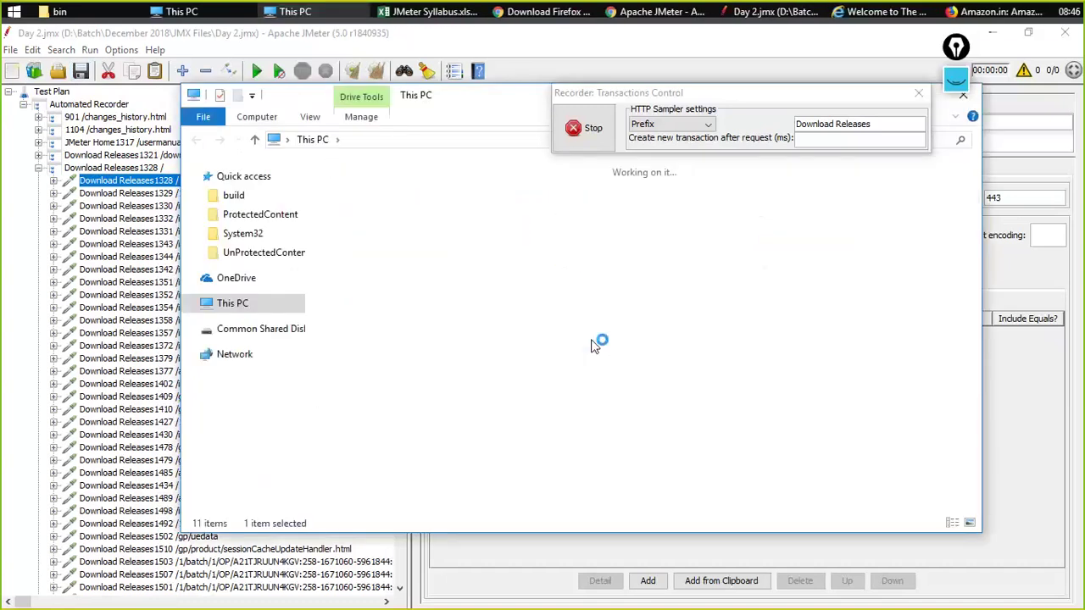
double_click(576, 183)
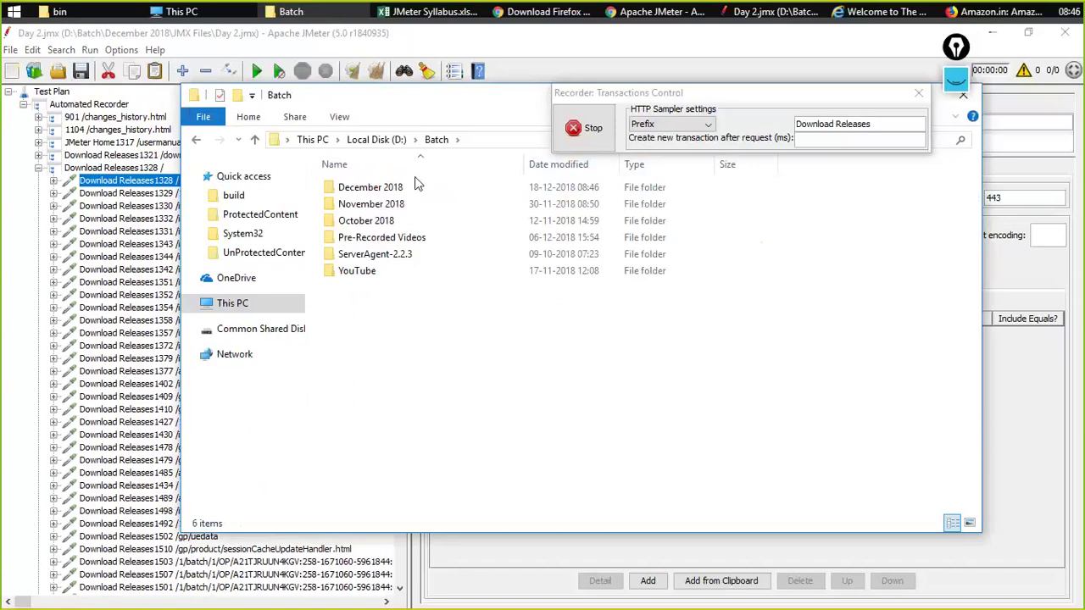
double_click(406, 187)
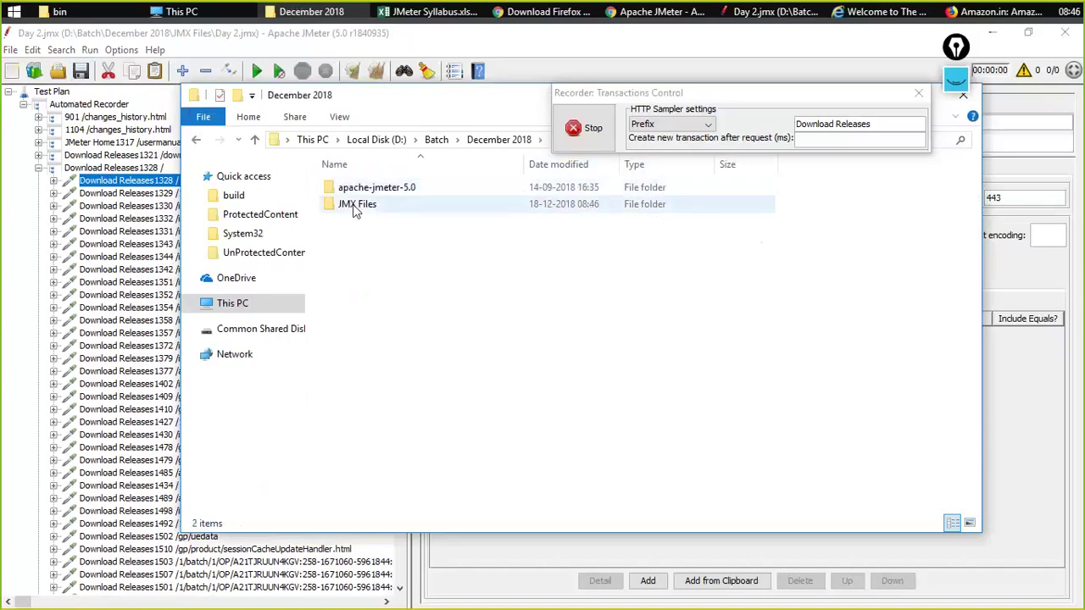
double_click(354, 206)
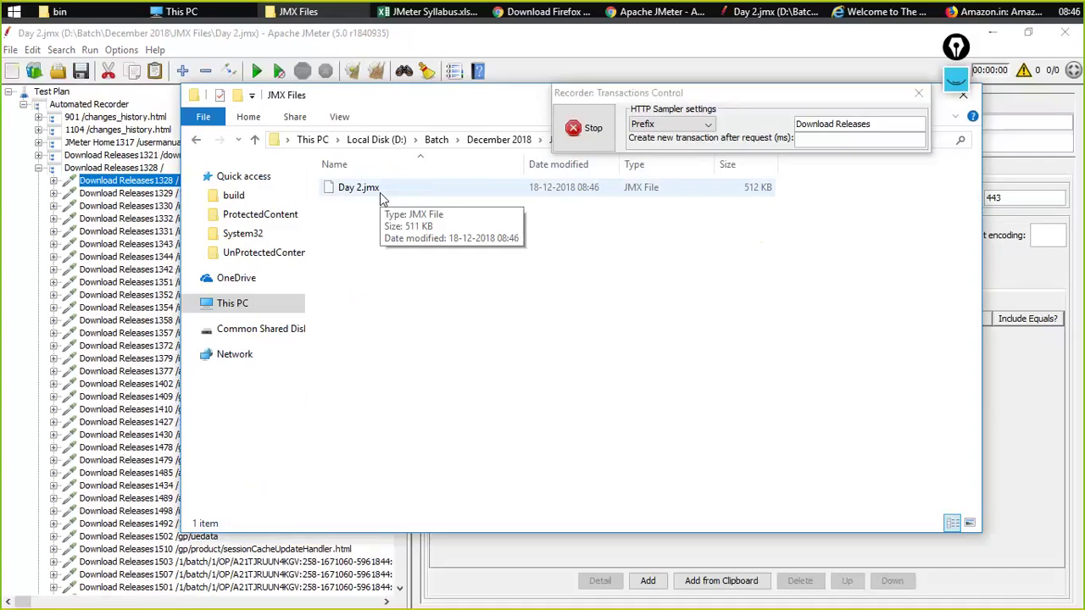
double_click(380, 193)
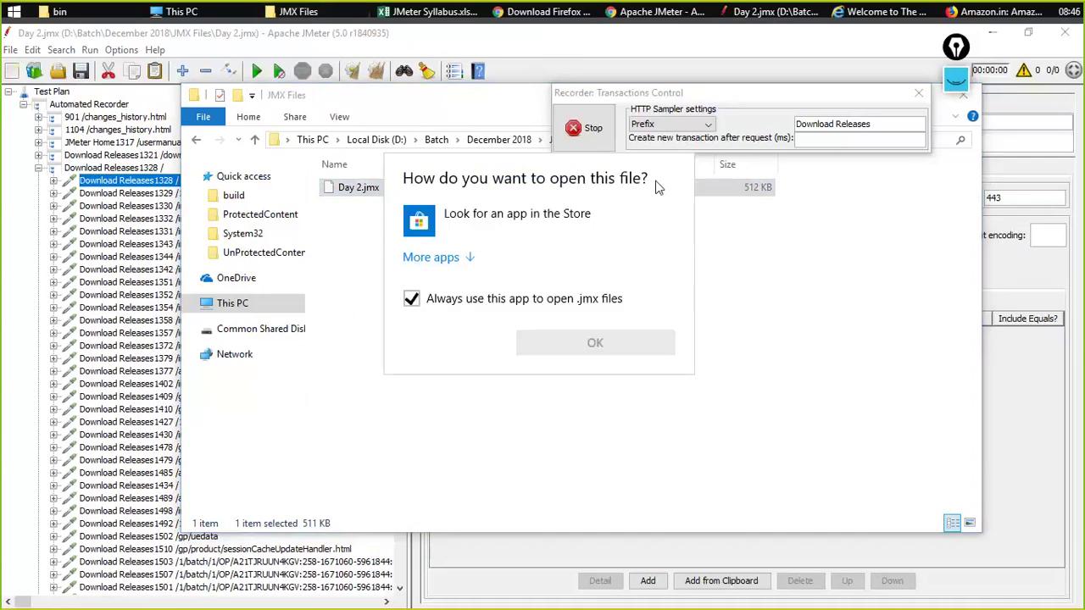
click(709, 201)
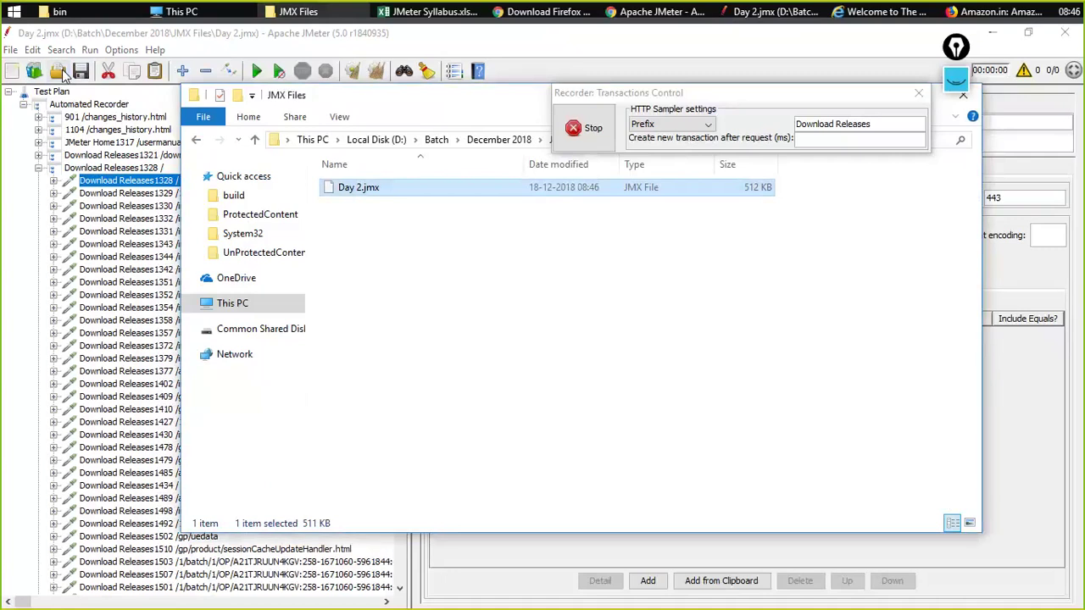
Try to open Day 2.jmx from the JMX Files folder within JMeter, and check the options for opening recent files
click(61, 73)
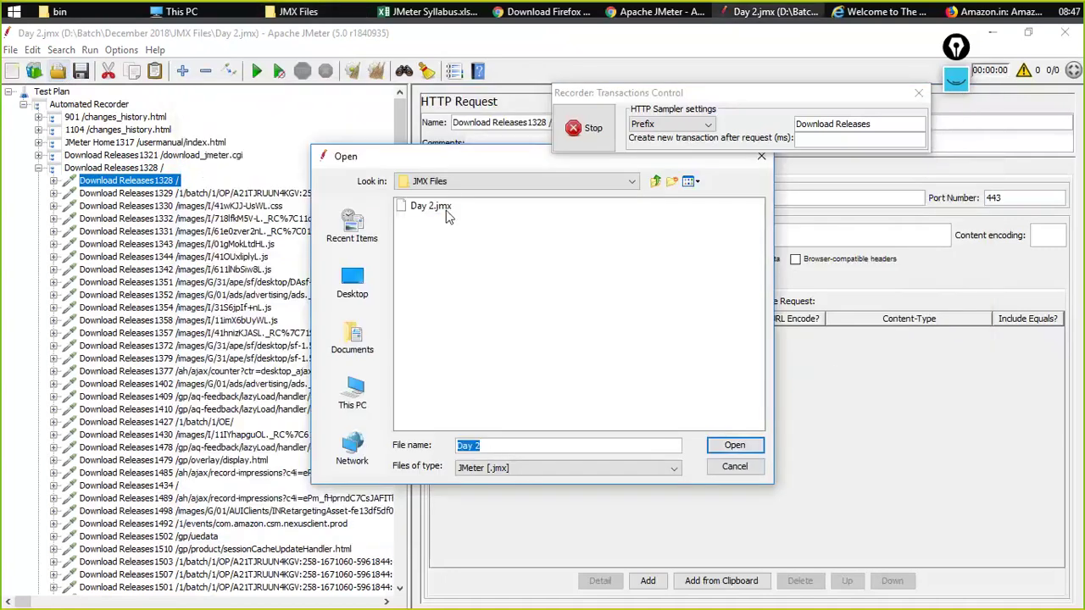
click(734, 445)
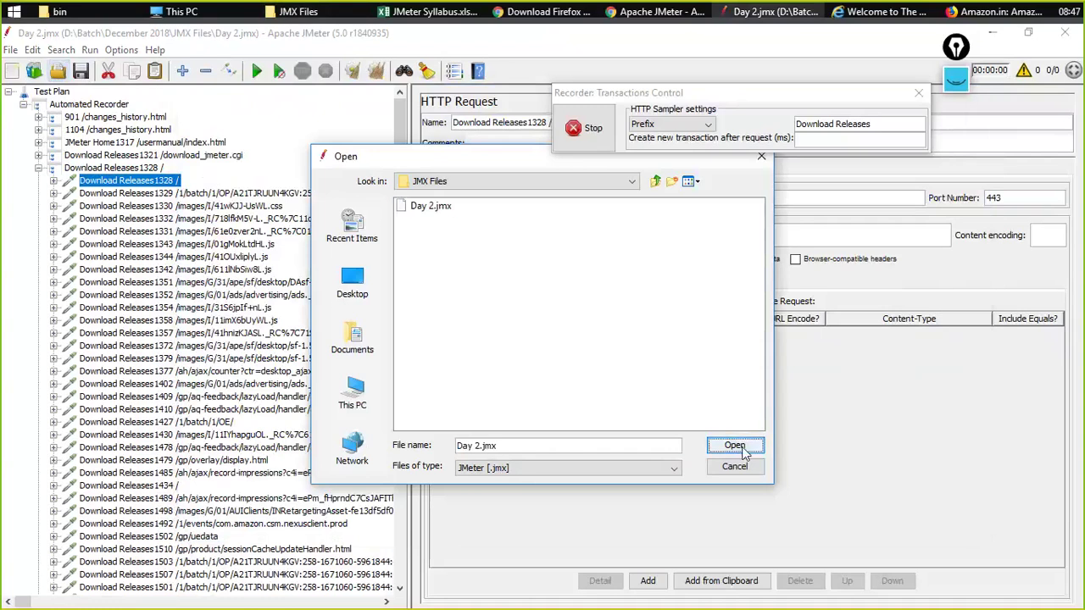
click(607, 343)
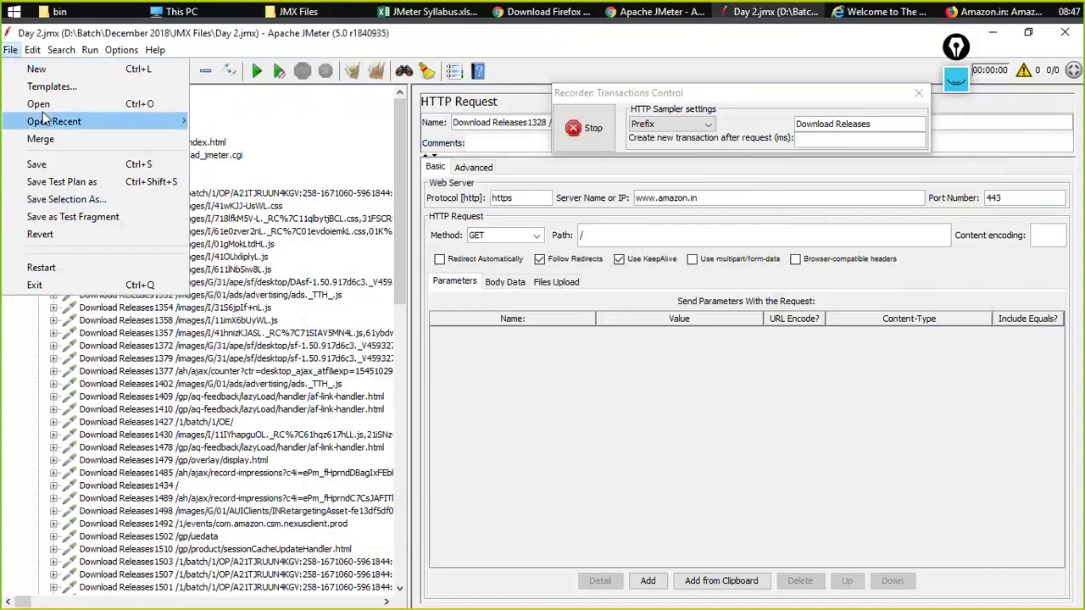
click(231, 106)
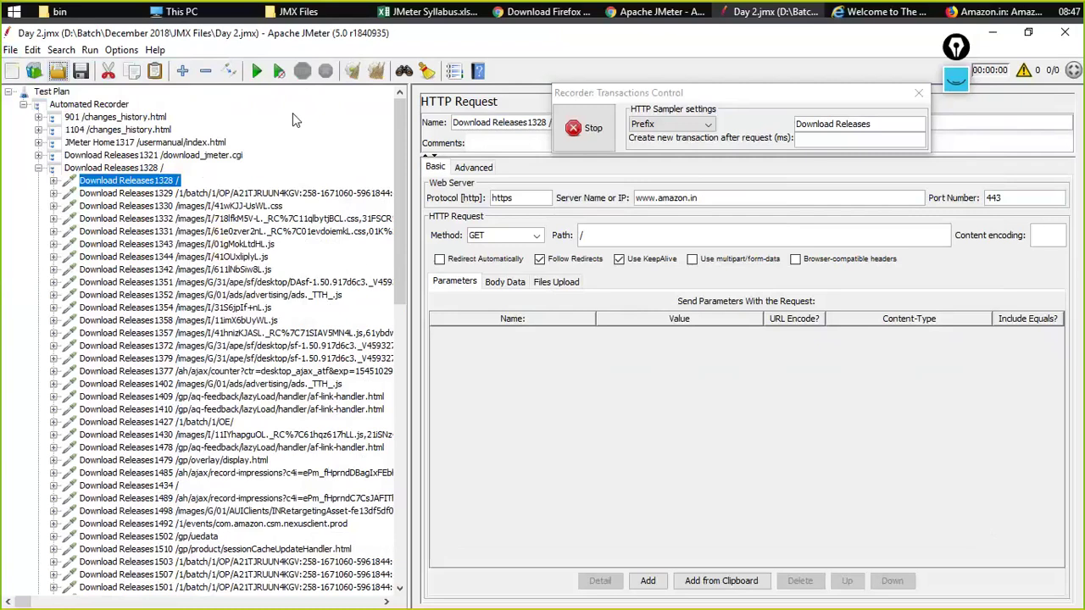
Return to the syllabus workbook, highlight all Day 2 topics in B6:B11, and select Day 3's first sampler topic
click(435, 9)
click(373, 386)
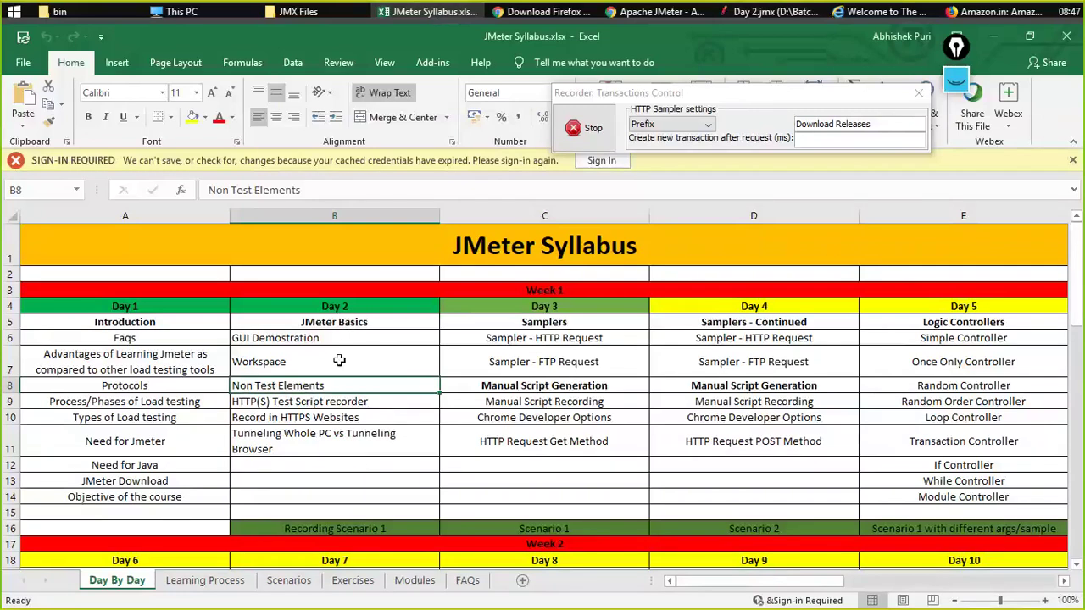
drag(336, 332, 343, 451)
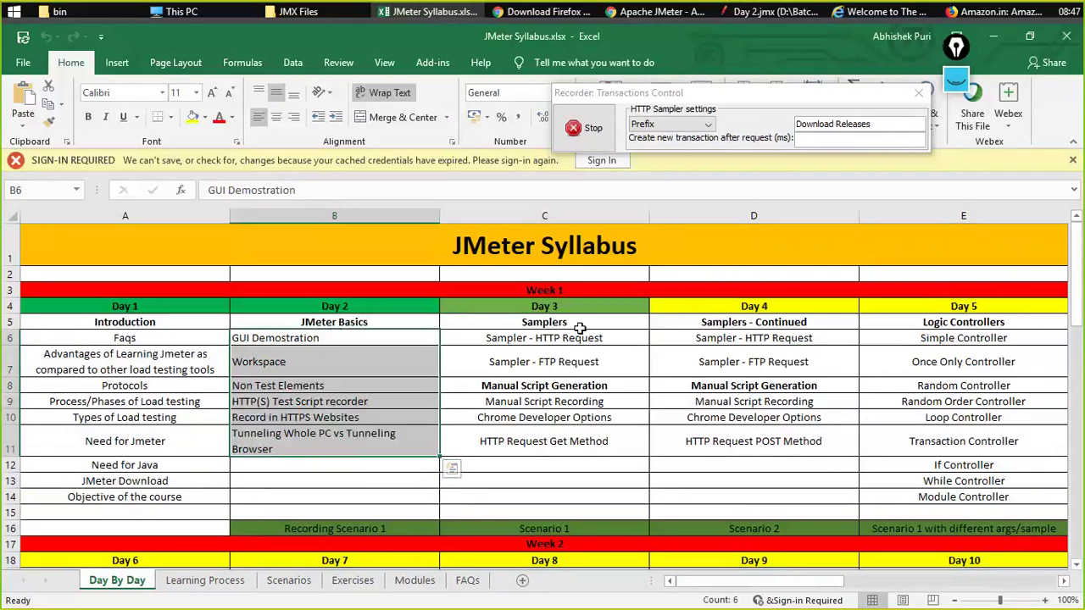
click(581, 340)
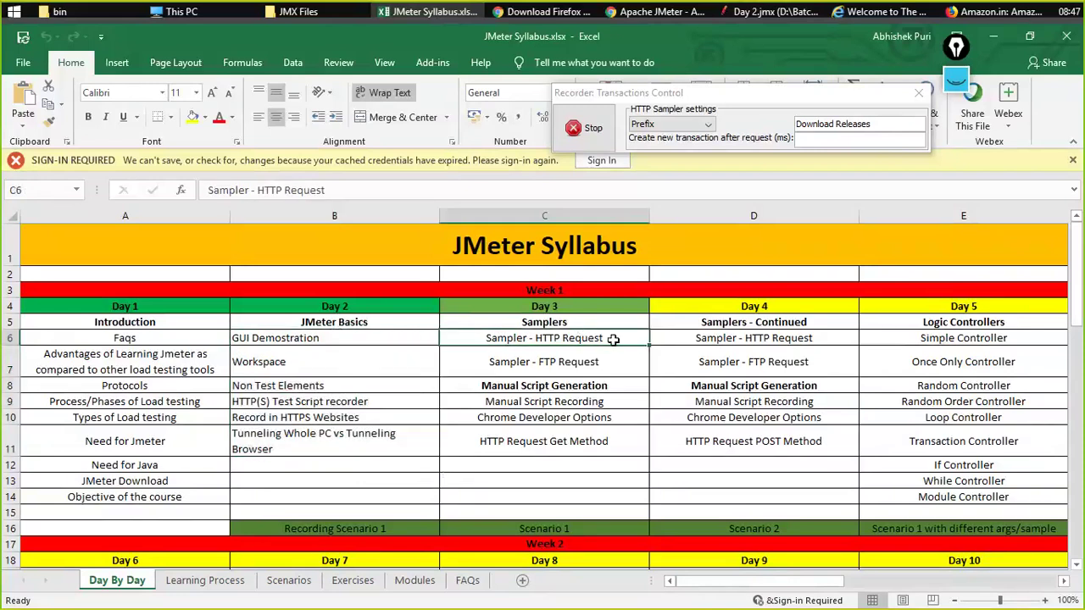